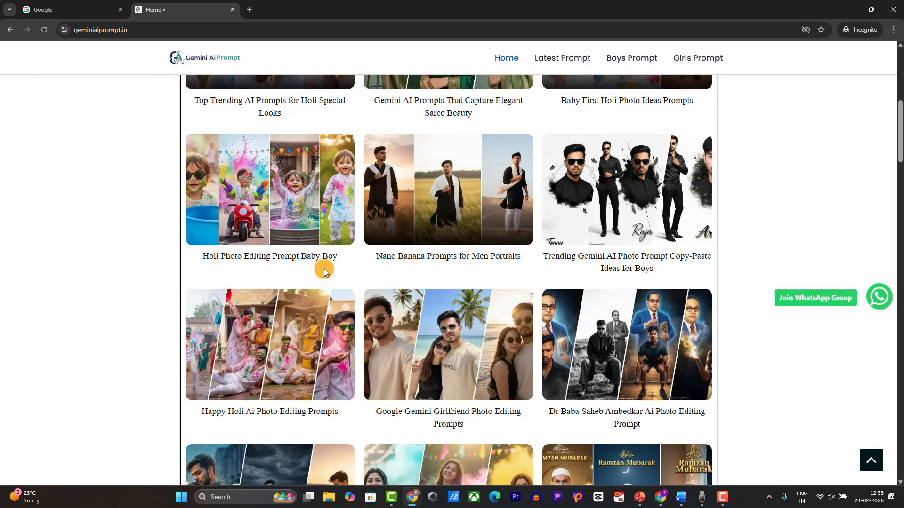
# Step: Scroll through the geminiaiprompt.in home page cards, including Holi Special Looks and Elegant Saree Beauty
pyautogui.scroll(8, 324, 272)
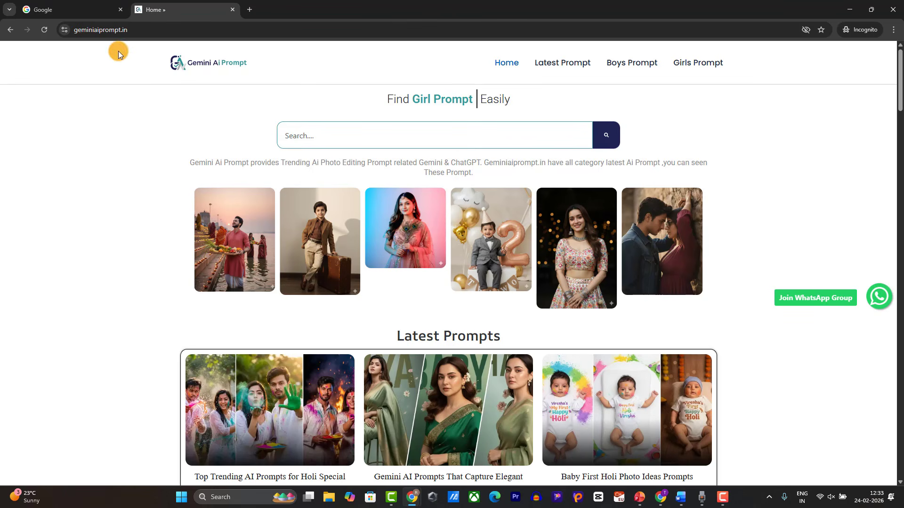
pyautogui.scroll(-6, 213, 201)
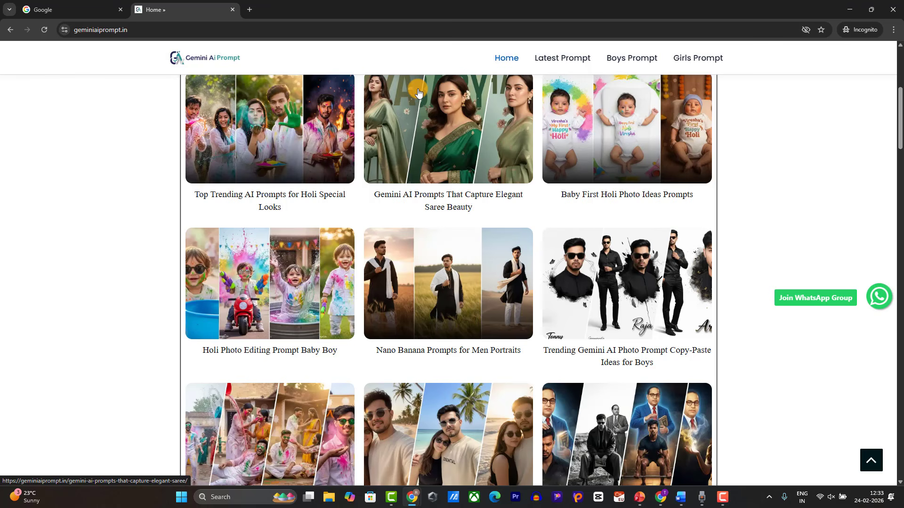
pyautogui.scroll(6, 387, 222)
pyautogui.scroll(-6, 387, 222)
pyautogui.scroll(6, 387, 225)
pyautogui.scroll(-6, 374, 280)
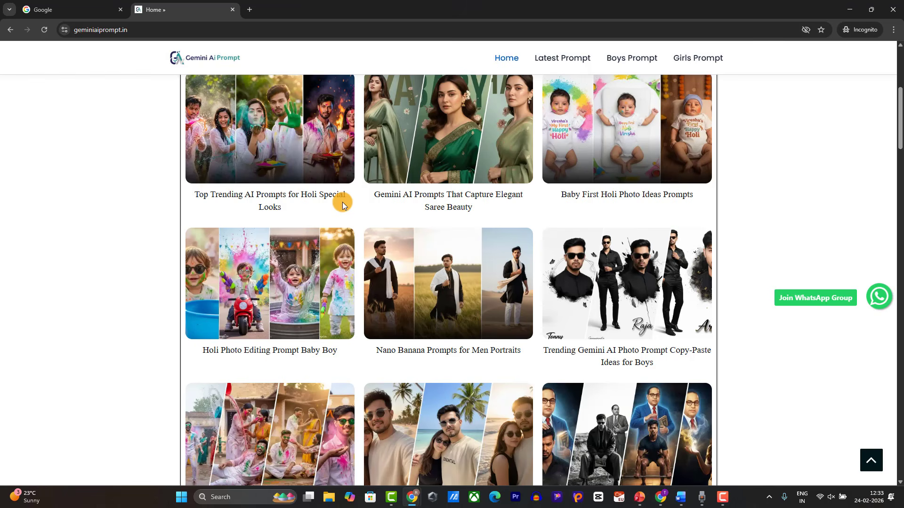
# Step: On the Google homepage, type 'gemini ai prompt s' into the search box, fixing a typo
pyautogui.click(42, 10)
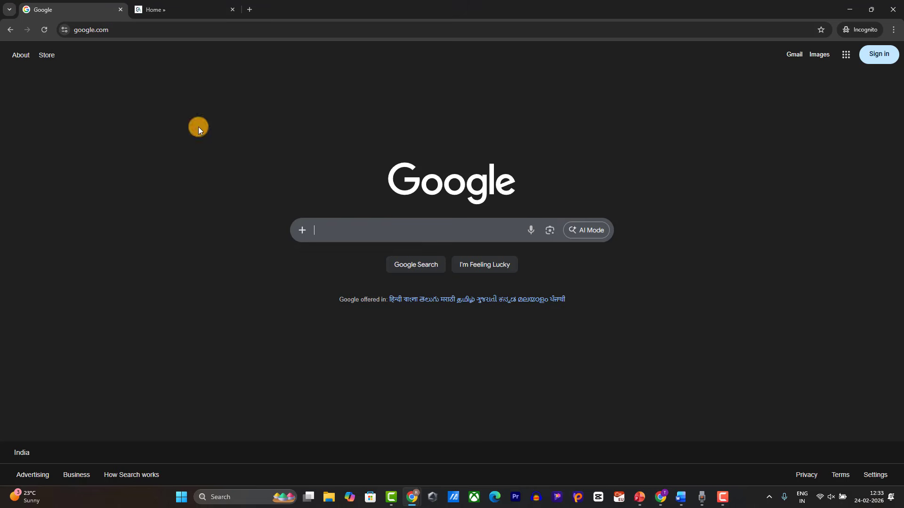
pyautogui.write('gene')
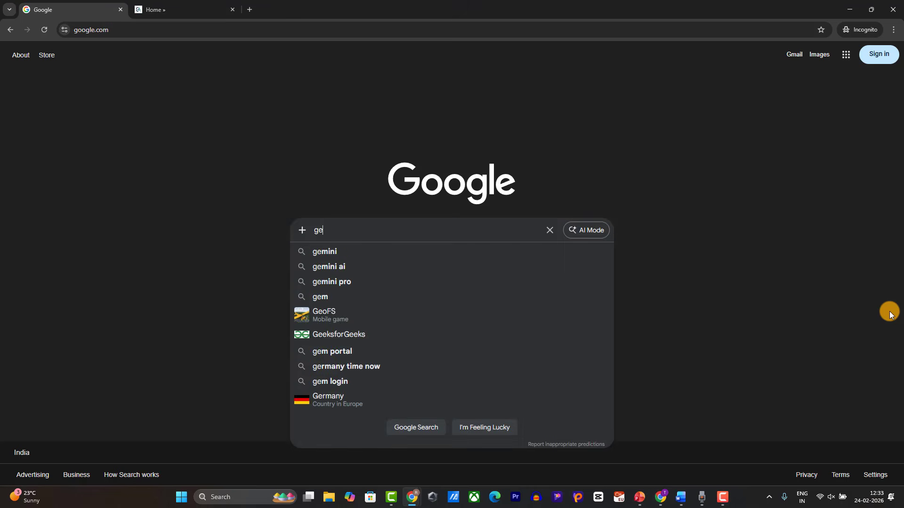
pyautogui.press('BackSpace')
pyautogui.press('BackSpace')
pyautogui.write('me')
pyautogui.press('Down')
pyautogui.press('Down')
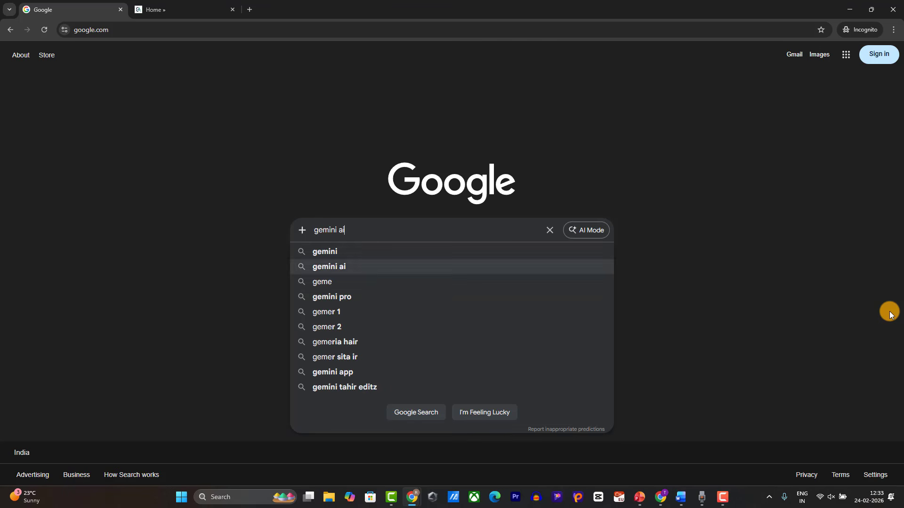
pyautogui.write('prompt ')
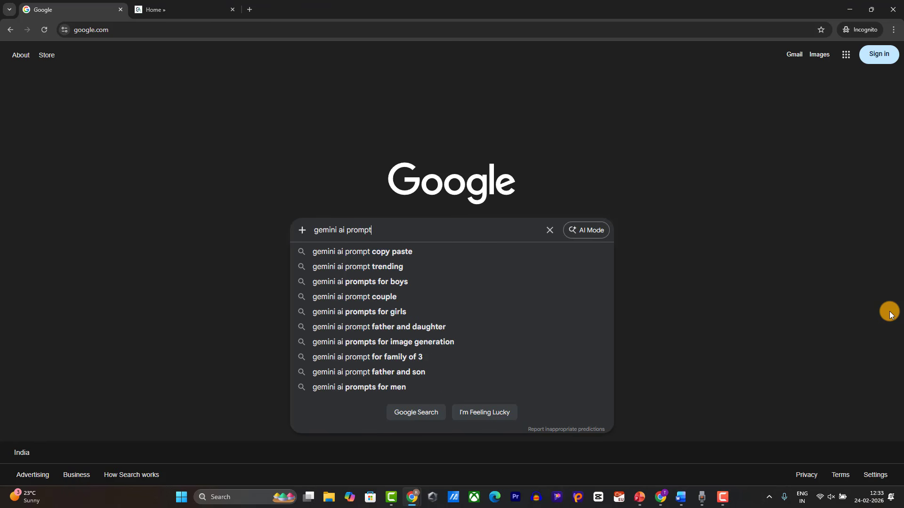
pyautogui.write('s')
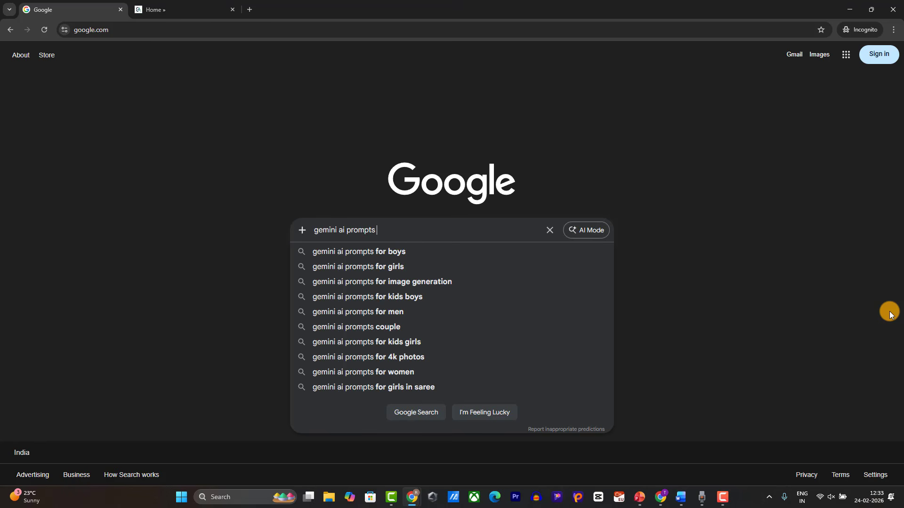
# Step: Pick an autocomplete suggestion and search for 'gemini ai prompt trending for girls saree'
pyautogui.press('Down')
pyautogui.press('Down')
pyautogui.press('Down')
pyautogui.press('Down')
pyautogui.press('Down')
pyautogui.press('Down')
pyautogui.press('Down')
pyautogui.press('Down')
pyautogui.press('Down')
pyautogui.press('Down')
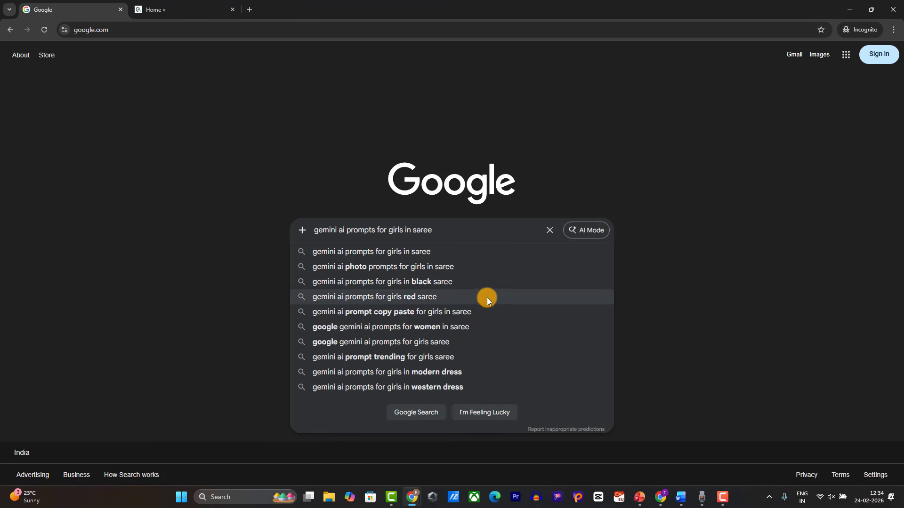
pyautogui.press('Down')
pyautogui.press('Down')
pyautogui.press('Up')
pyautogui.press('Up')
pyautogui.press('Up')
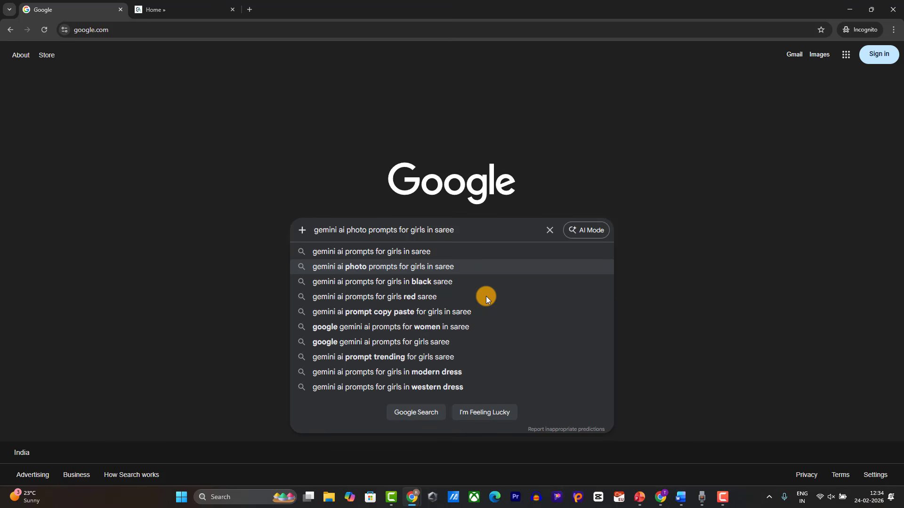
pyautogui.press('Up')
pyautogui.press('Down')
pyautogui.press('Down')
pyautogui.press('Down')
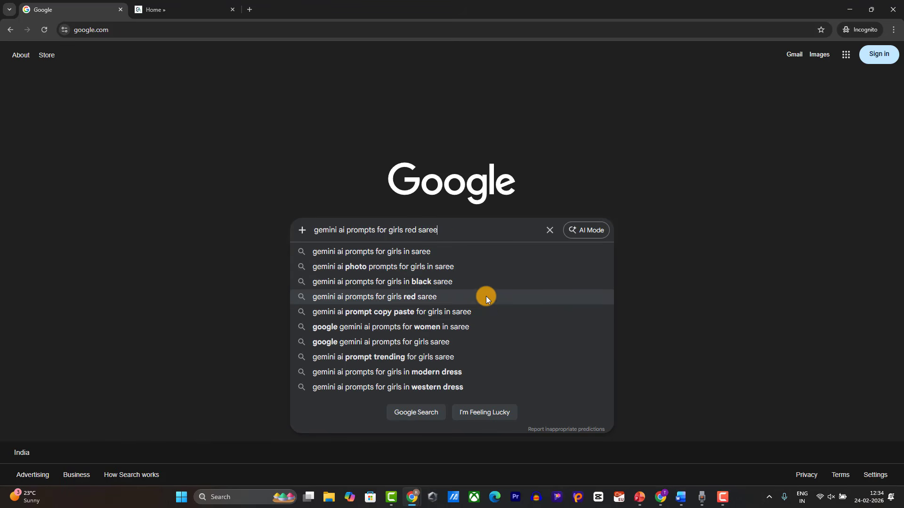
pyautogui.press('Up')
pyautogui.press('Up')
pyautogui.press('Up')
pyautogui.press('Up')
pyautogui.press('Up')
pyautogui.press('Up')
pyautogui.press('Up')
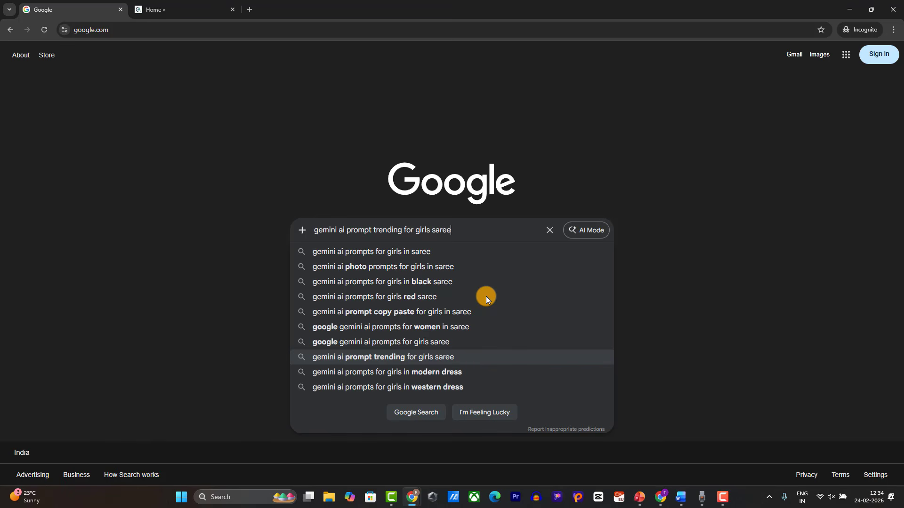
pyautogui.press('Return')
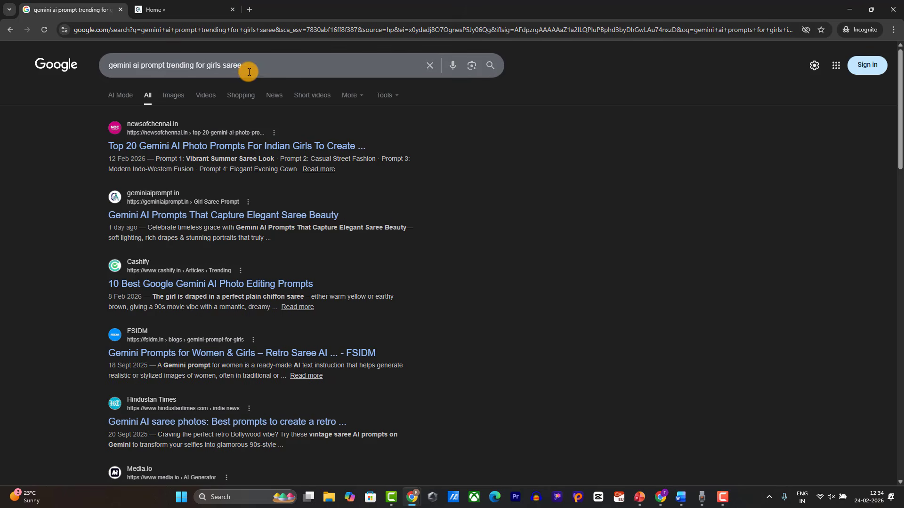
# Step: Open the Elegant Saree Beauty article from the results in a new tab and skim it
pyautogui.rightClick(204, 217)
pyautogui.click(207, 226)
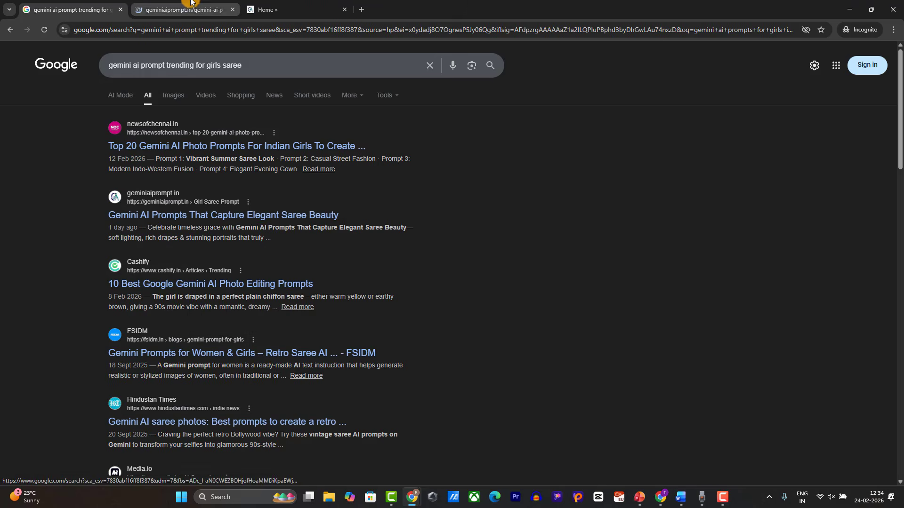
pyautogui.hotkey('ctrl', 'Tab')
pyautogui.scroll(-20, 280, 171)
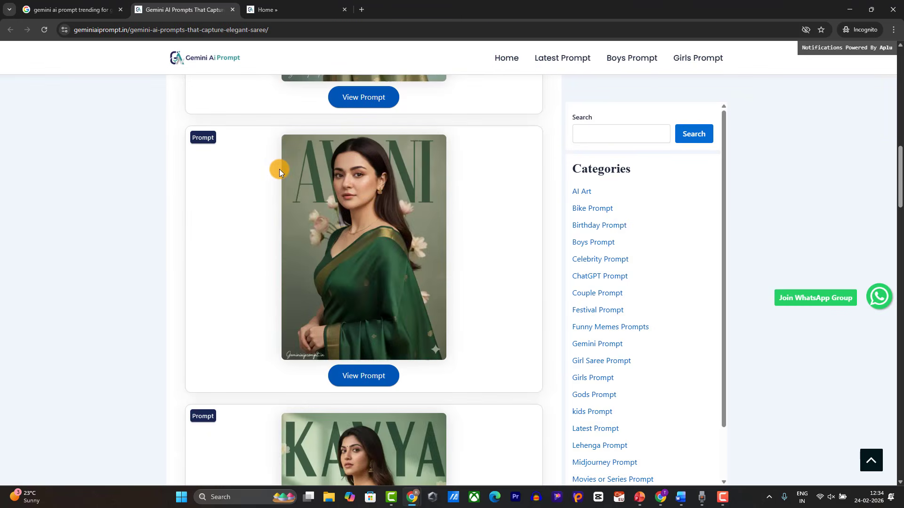
# Step: Back on the results, select and copy the search query, then switch to the blank Word document
pyautogui.hotkey('ctrl', 'shift', 'Tab')
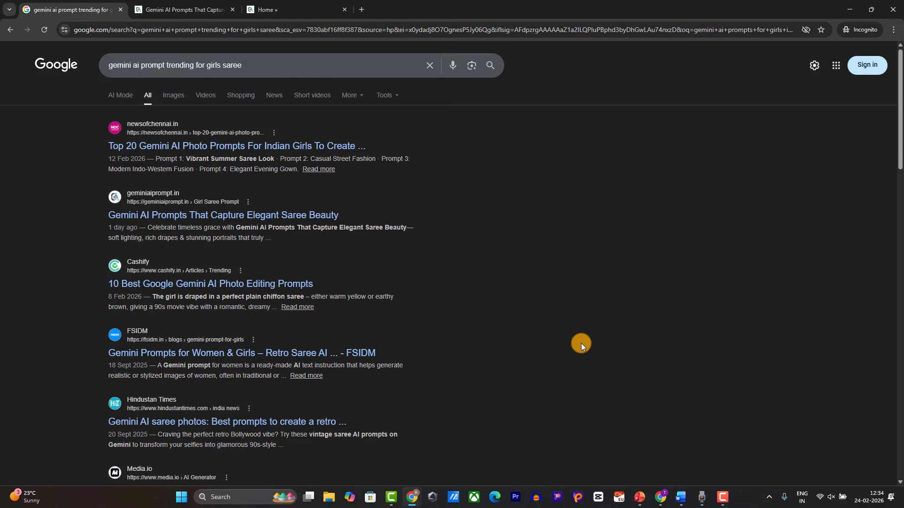
pyautogui.moveTo(277, 64); pyautogui.dragTo(0, 69)
pyautogui.hotkey('ctrl', 'c')
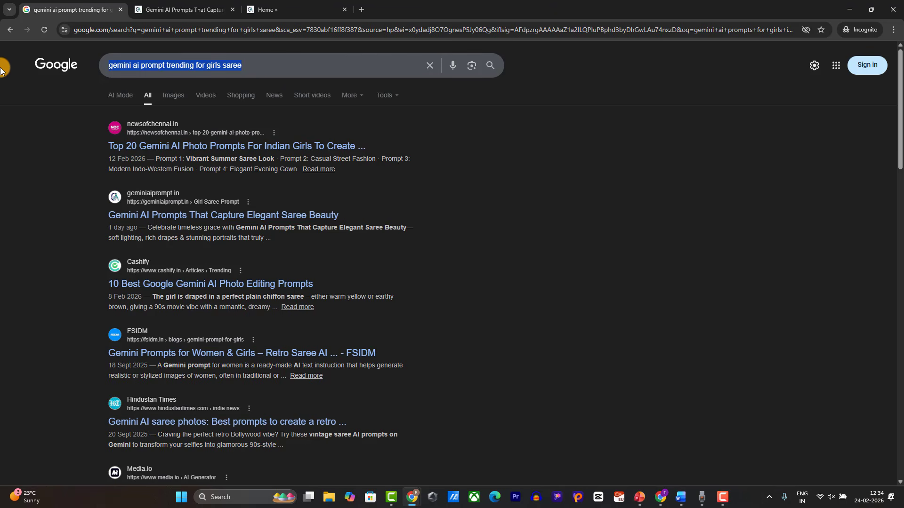
pyautogui.click(683, 496)
# Step: Paste 'Gemini ai prompt trending for girls saree' as a 16 pt first line with a capital G
pyautogui.hotkey('ctrl', 'v')
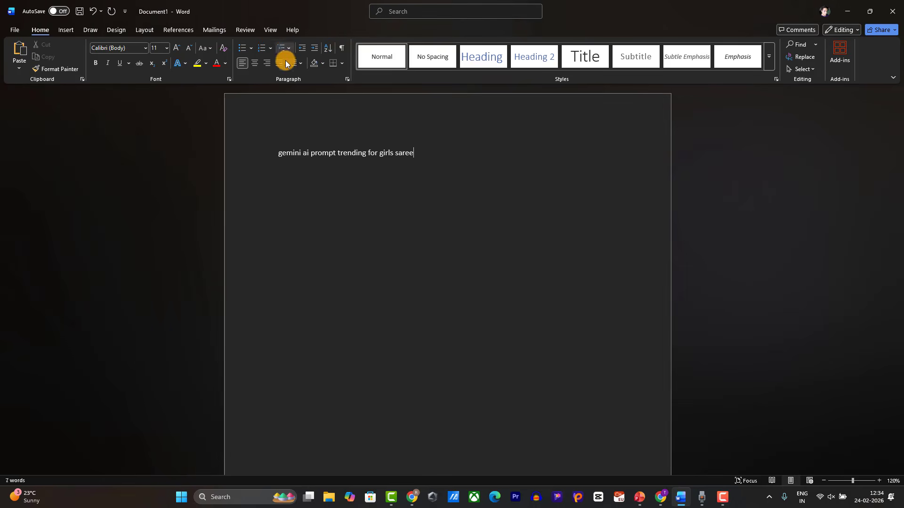
pyautogui.click(265, 158)
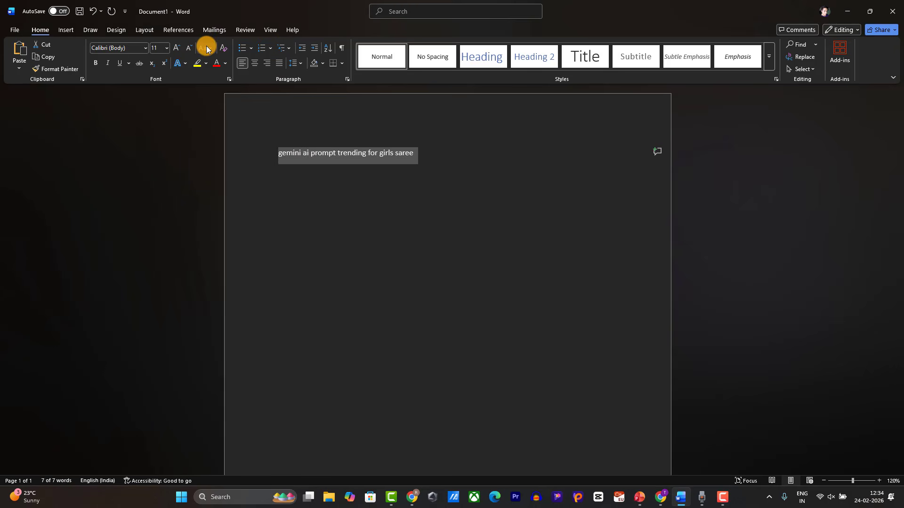
pyautogui.click(174, 48)
pyautogui.click(175, 48)
pyautogui.click(174, 48)
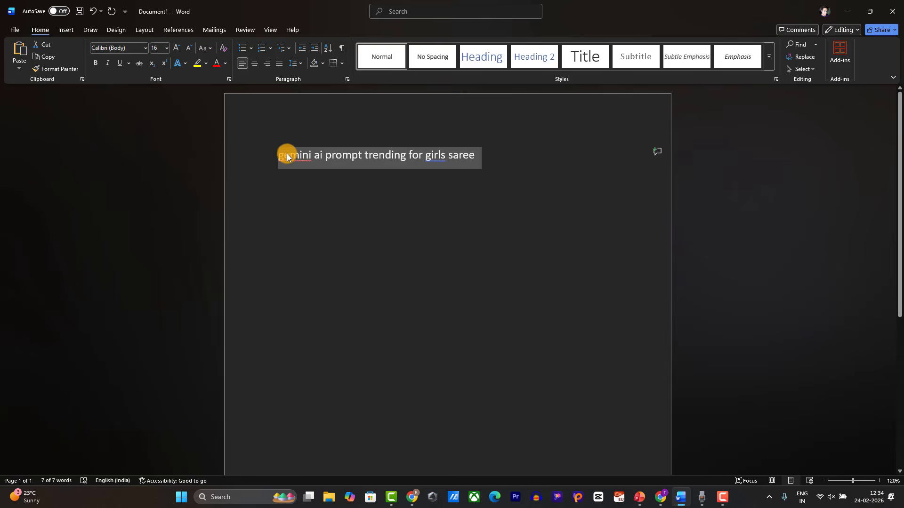
pyautogui.click(285, 157)
pyautogui.press('BackSpace')
pyautogui.write('G')
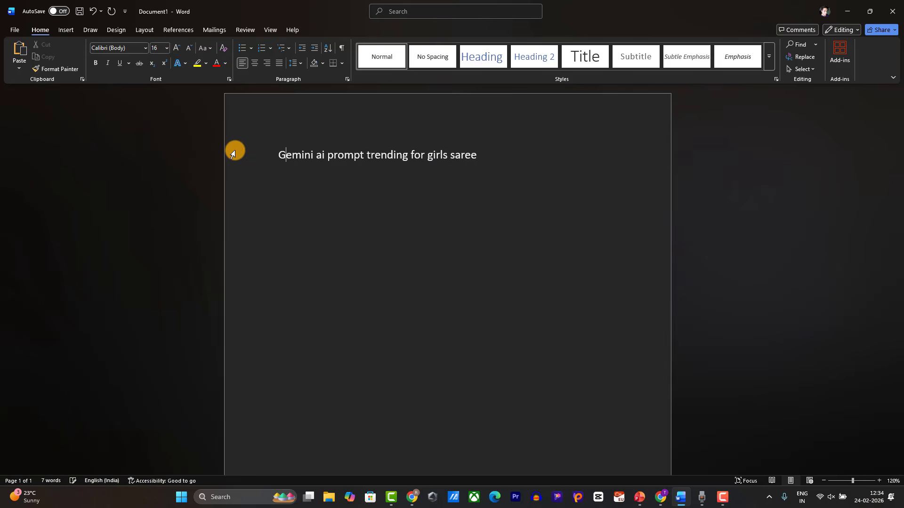
pyautogui.click(501, 154)
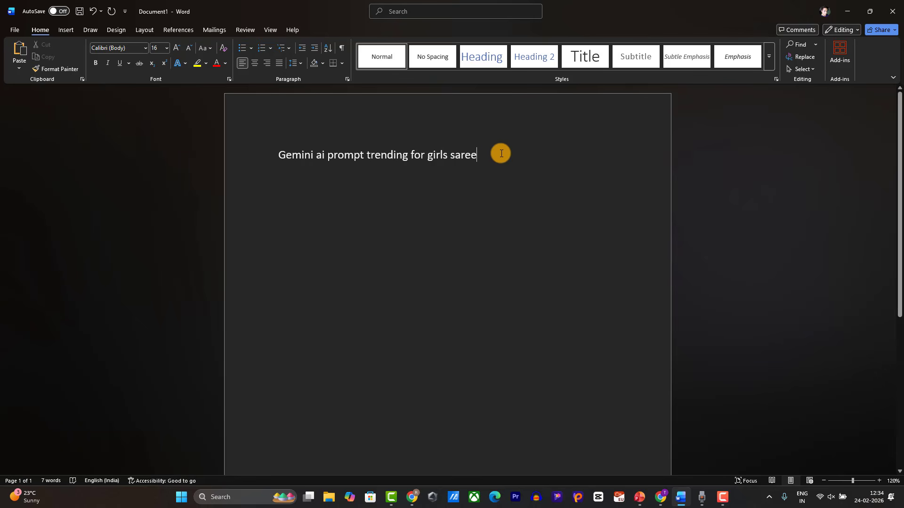
pyautogui.press('Return')
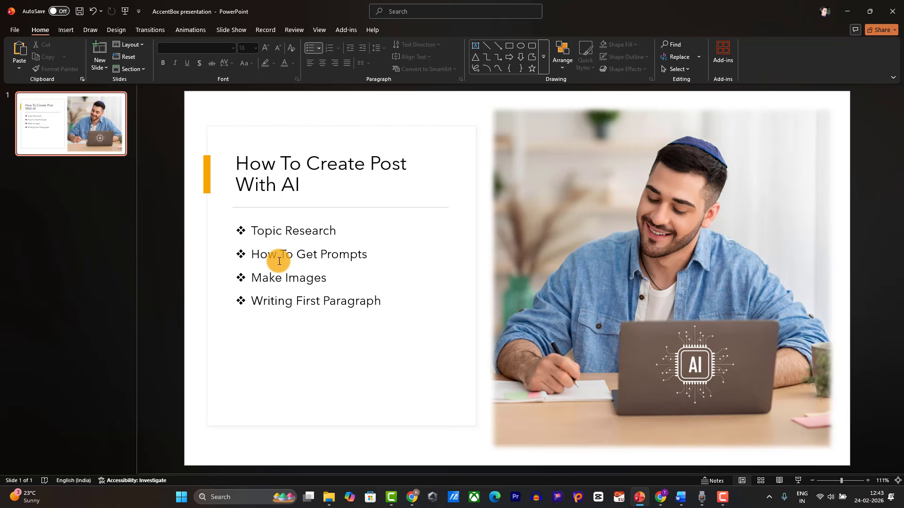
# Step: Minimize the Word draft and bring the ChatGPT window in Chrome to the front
pyautogui.click(681, 497)
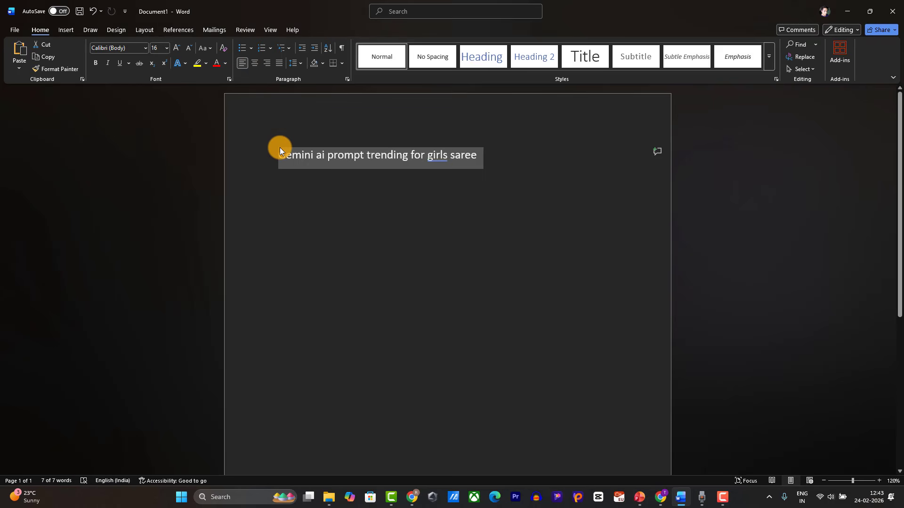
pyautogui.click(847, 9)
pyautogui.click(421, 498)
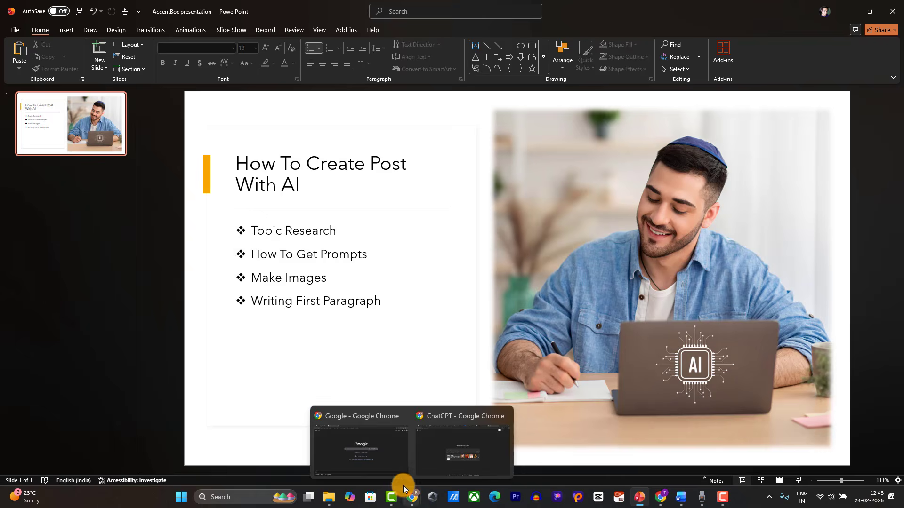
pyautogui.click(467, 454)
pyautogui.click(474, 448)
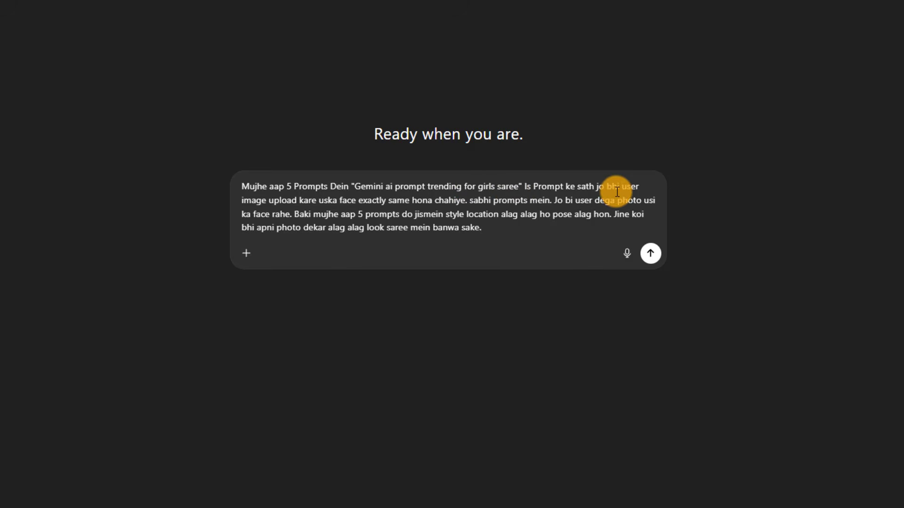
# Step: Send ChatGPT the request for five face-preserving saree prompts and copy Prompt 1, Royal Palace Saree Look
pyautogui.moveTo(514, 187); pyautogui.dragTo(391, 186)
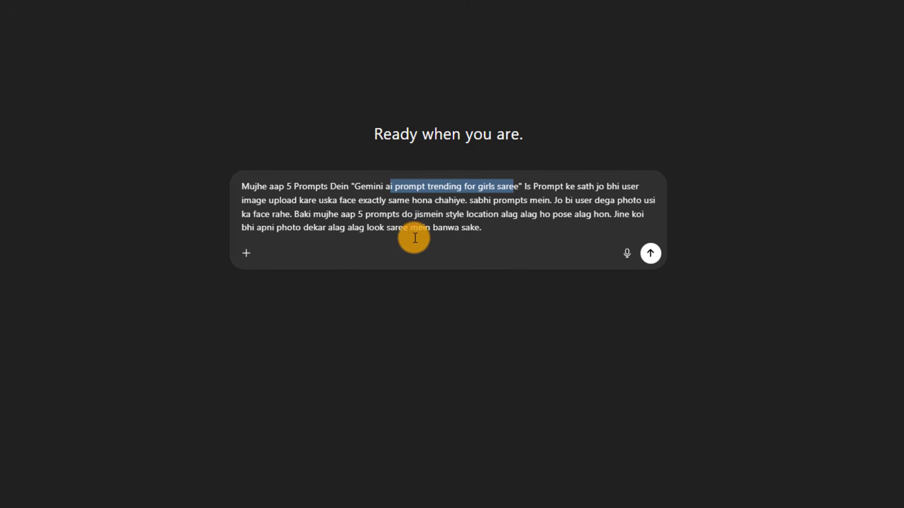
pyautogui.click(650, 254)
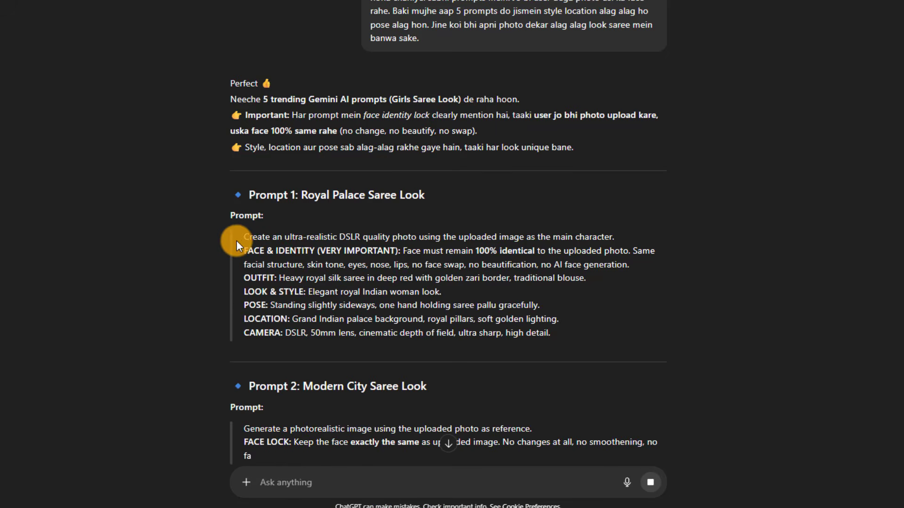
pyautogui.moveTo(441, 306); pyautogui.dragTo(551, 334)
pyautogui.rightClick(550, 334)
pyautogui.click(556, 337)
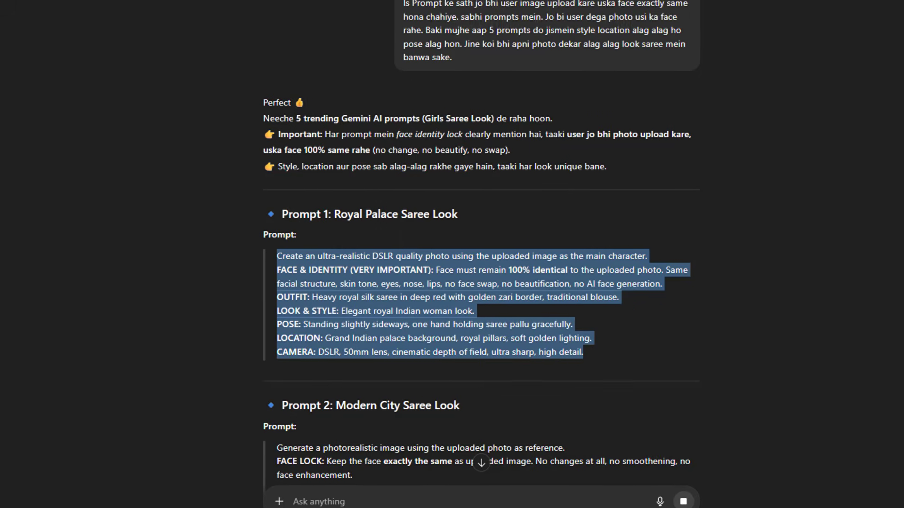
pyautogui.hotkey('ctrl', 't')
# Step: Open Google Gemini, paste the red silk saree prompt, and turn on image creation
pyautogui.write('ge')
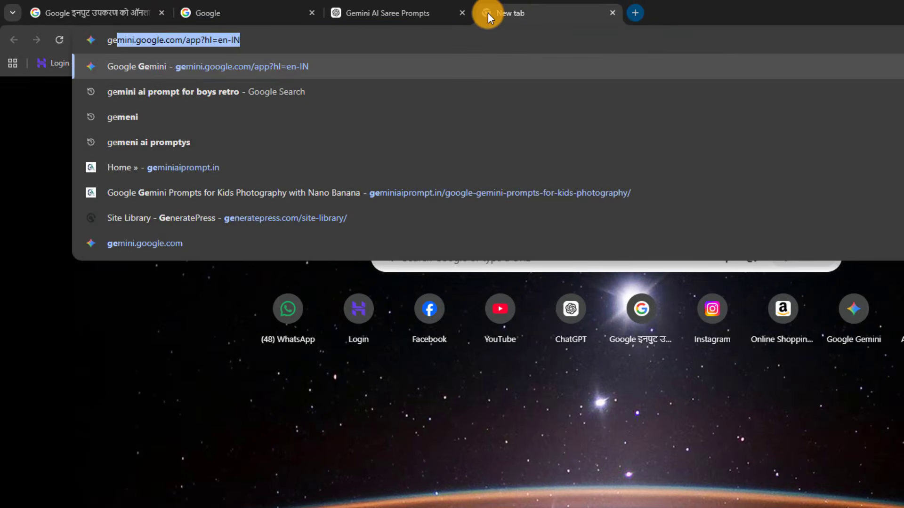
pyautogui.press('Return')
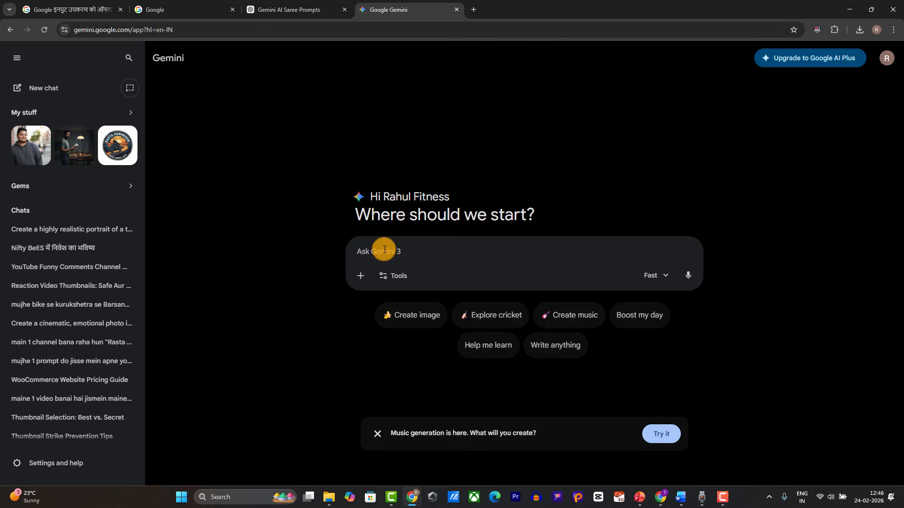
pyautogui.hotkey('ctrl', 'v')
pyautogui.click(412, 353)
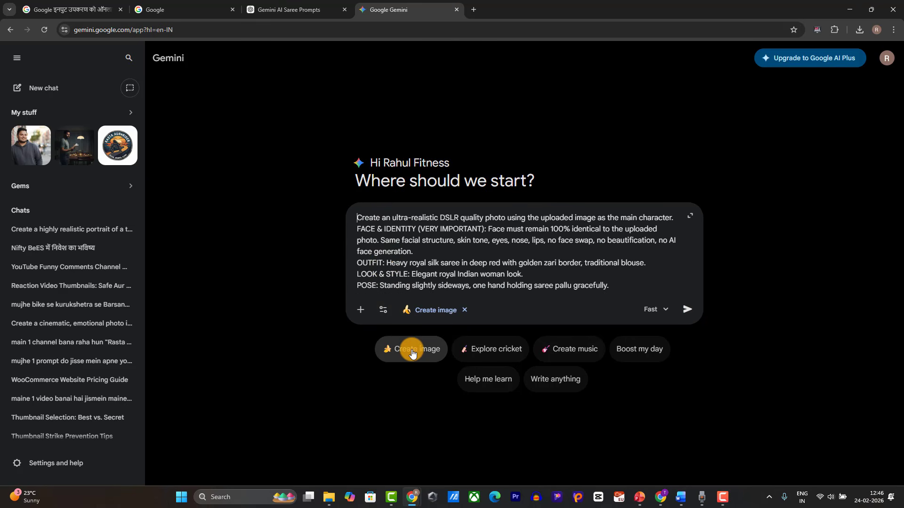
# Step: Attach the women-thumb .avif photo from the Downloads folder to the prompt
pyautogui.click(361, 310)
pyautogui.click(391, 341)
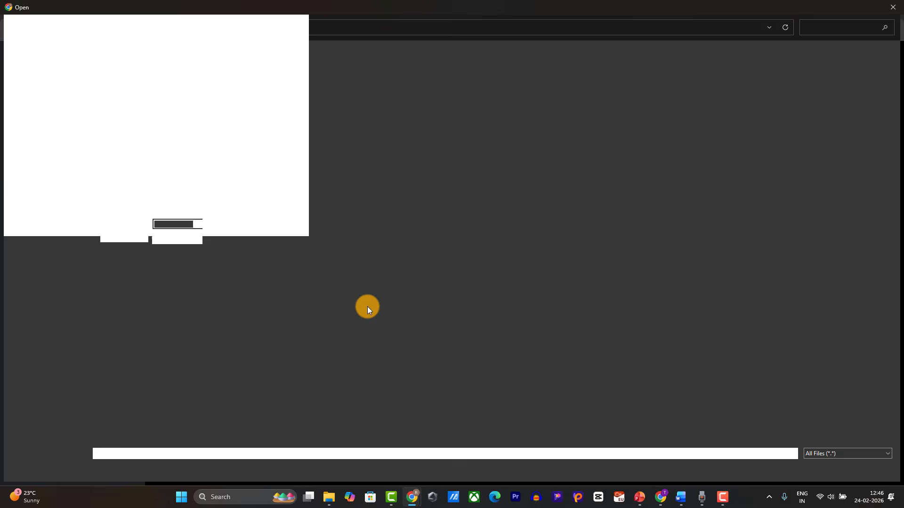
pyautogui.scroll(-14, 525, 199)
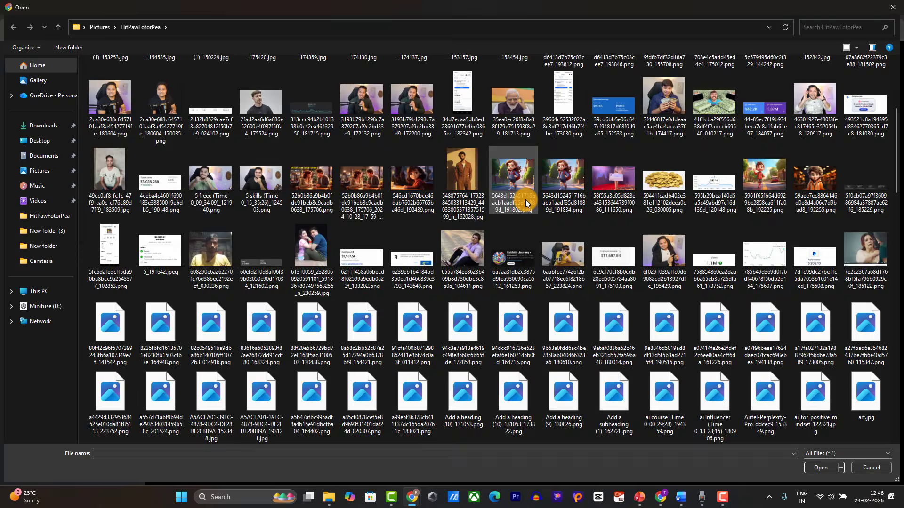
pyautogui.scroll(-6, 385, 200)
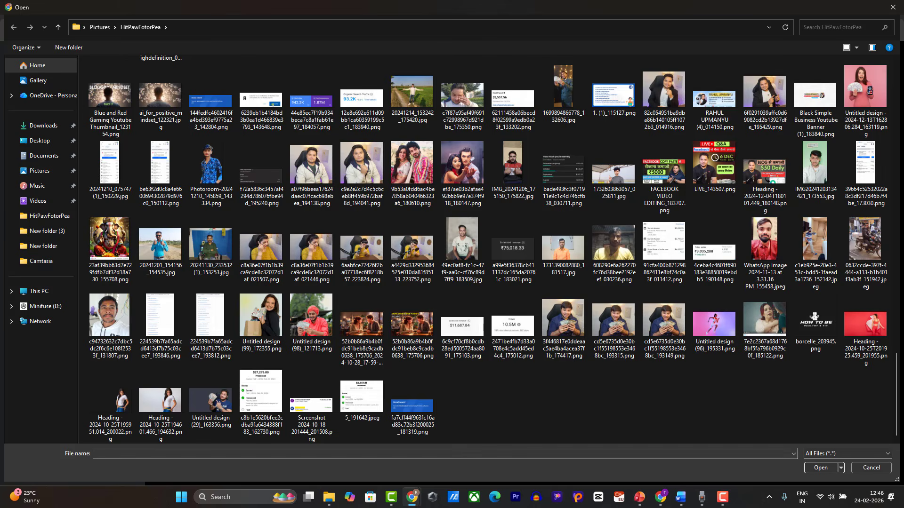
pyautogui.click(893, 7)
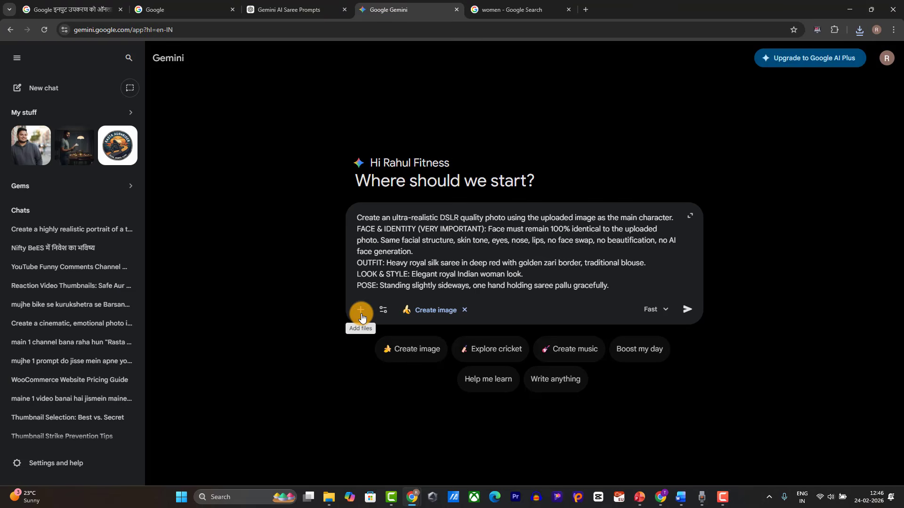
pyautogui.click(360, 309)
pyautogui.click(394, 336)
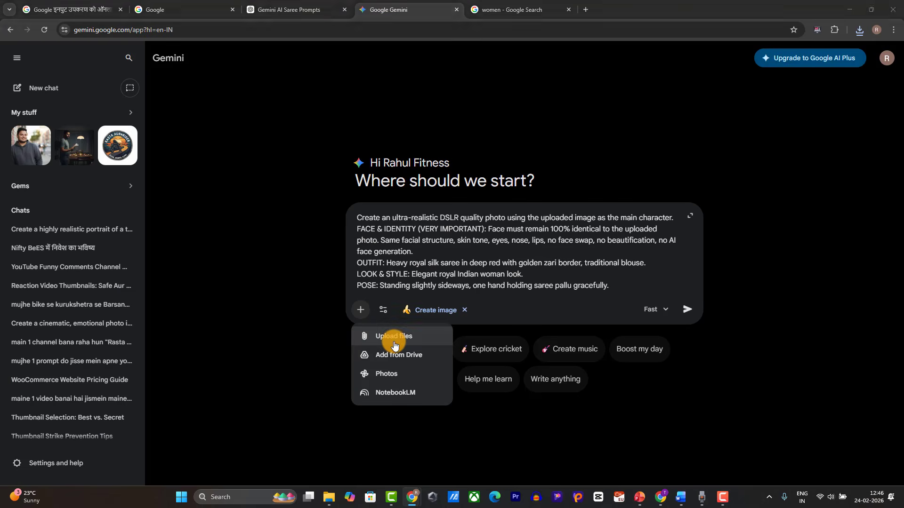
pyautogui.click(44, 127)
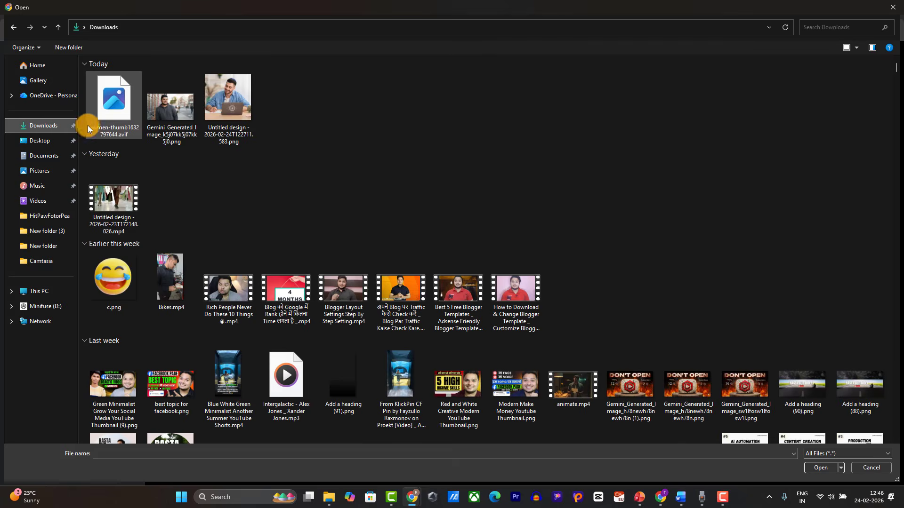
pyautogui.doubleClick(135, 100)
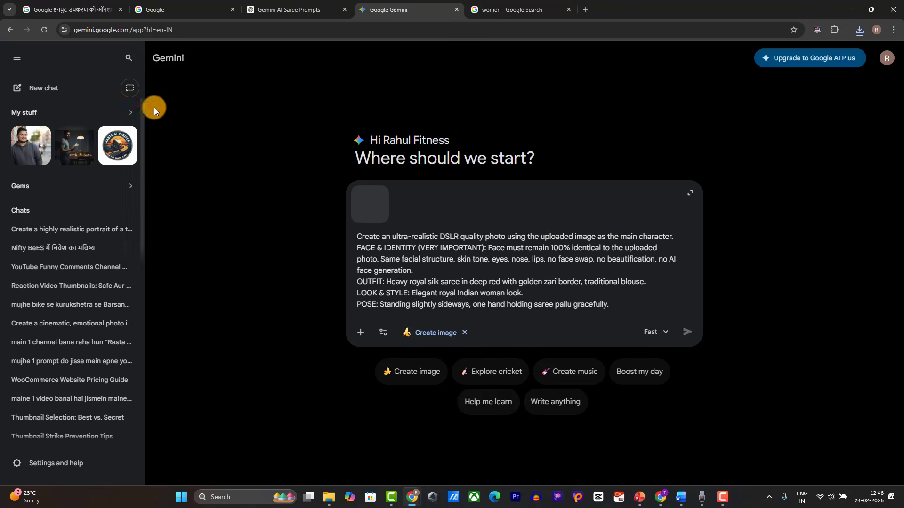
# Step: Submit the red saree prompt with the woman's photo, then switch to PowerPoint and Chrome's windows
pyautogui.click(684, 333)
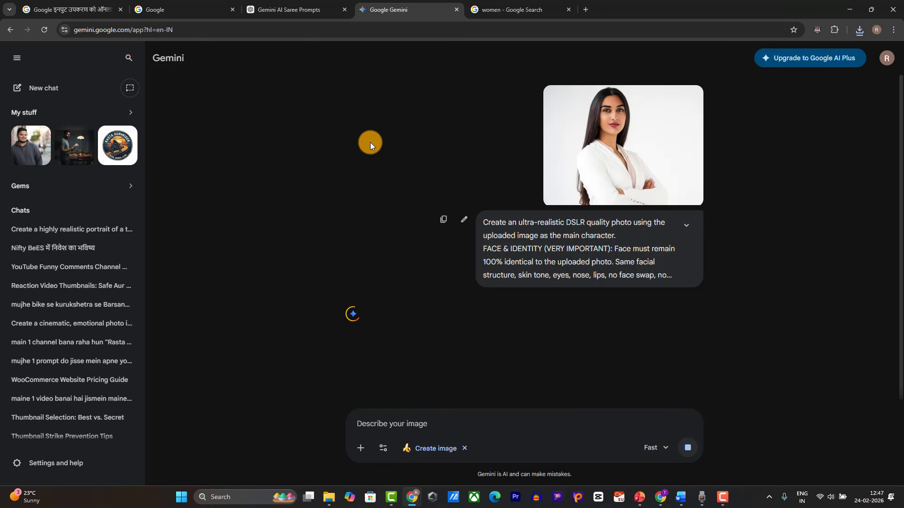
pyautogui.click(641, 500)
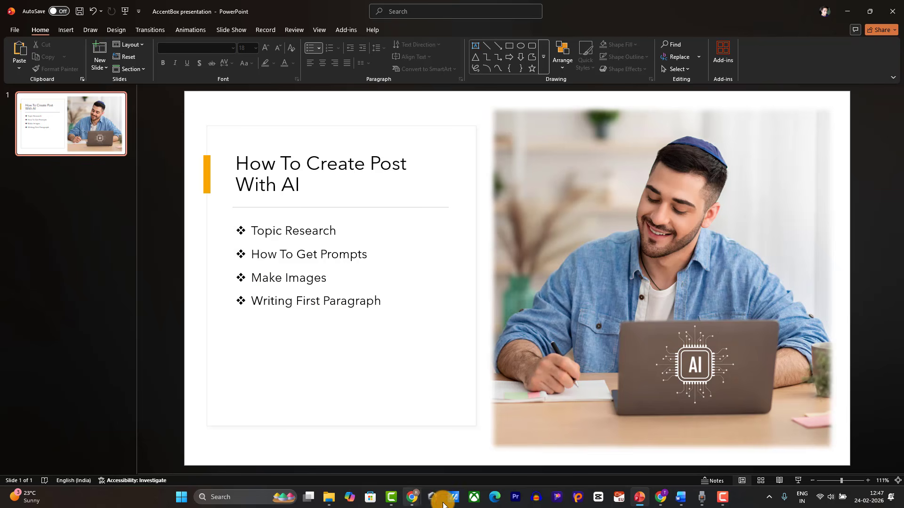
pyautogui.click(413, 497)
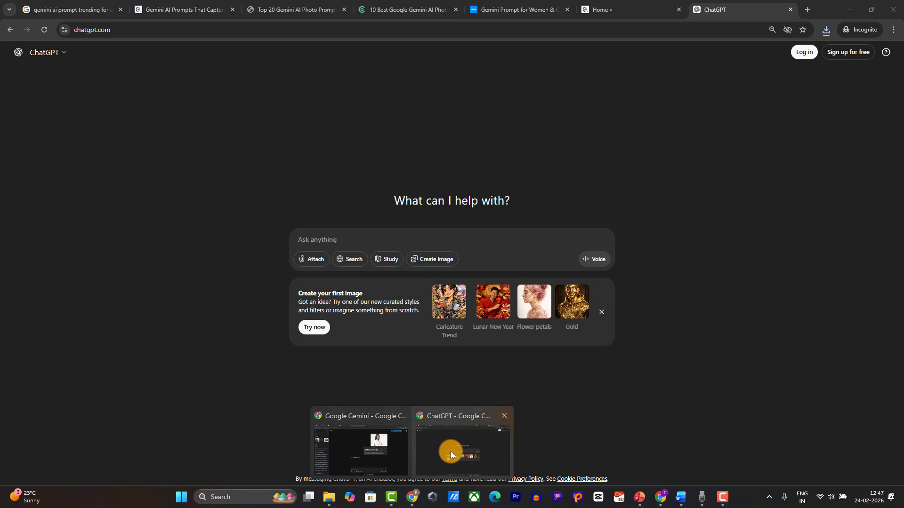
# Step: Open the Elegant Saree Beauty article and scroll down to its green saree magazine-cover prompt
pyautogui.click(451, 451)
pyautogui.click(166, 9)
pyautogui.scroll(-2, 281, 216)
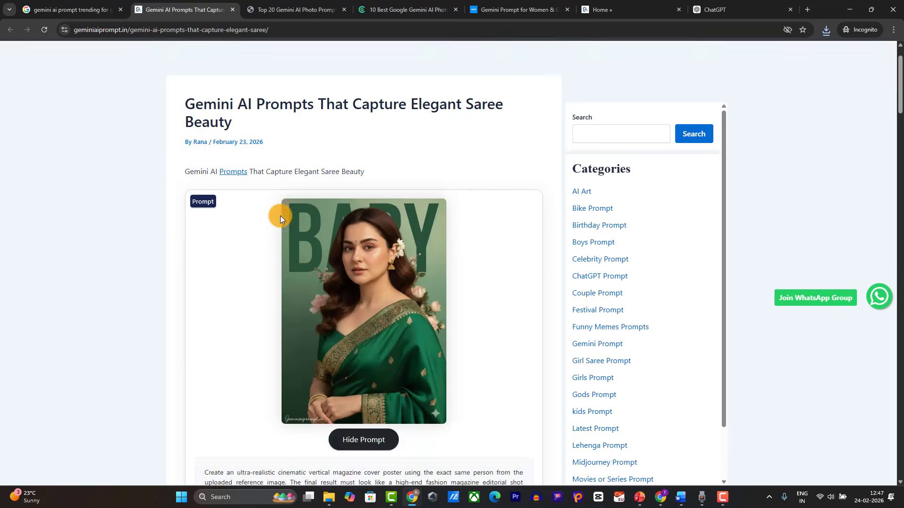
pyautogui.scroll(-3, 281, 215)
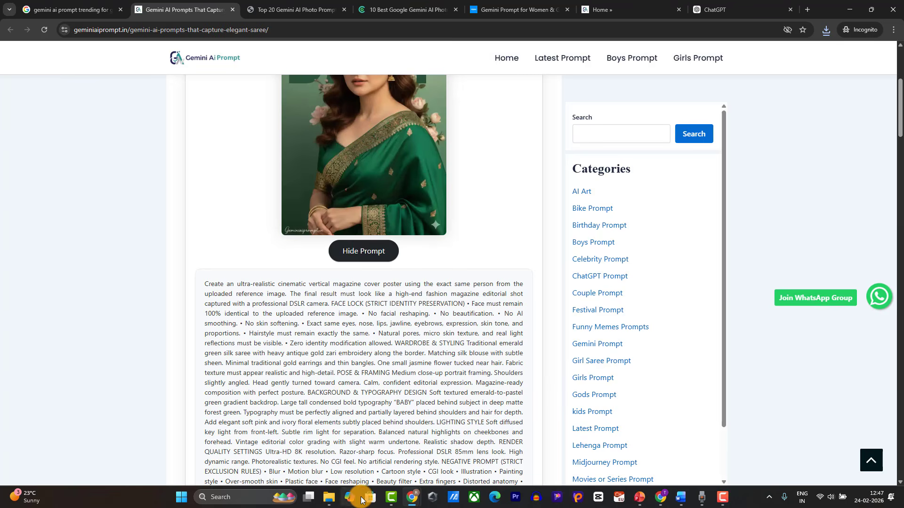
# Step: View the uploaded woman's photo, then the generated red silk saree palace portrait, at full size
pyautogui.moveTo(412, 497)
pyautogui.click(364, 453)
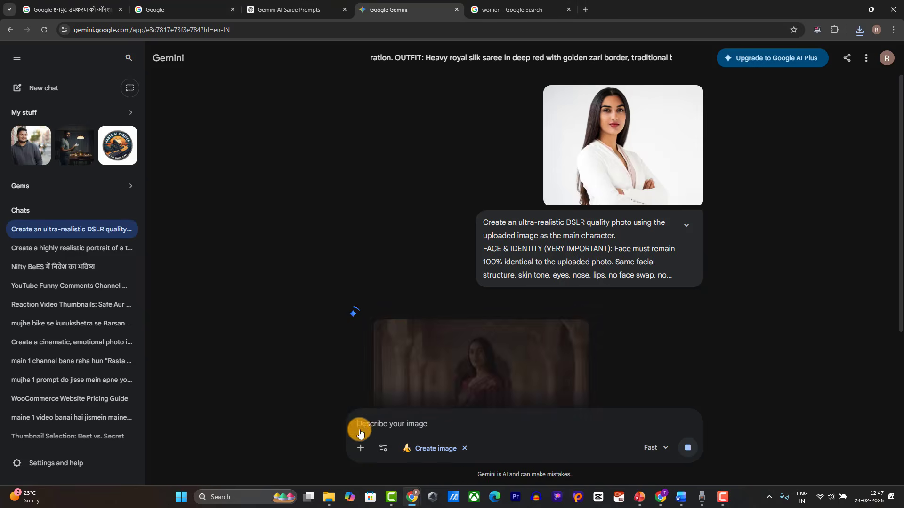
pyautogui.scroll(2, 593, 137)
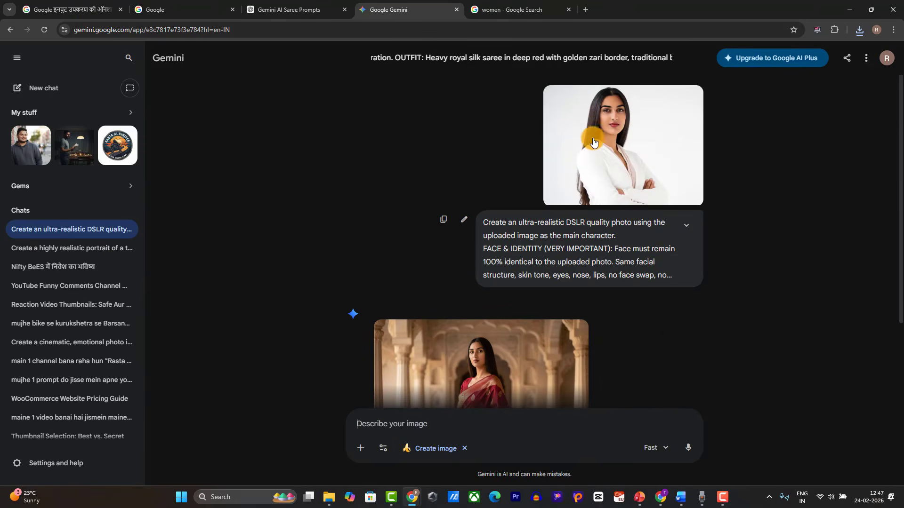
pyautogui.click(594, 146)
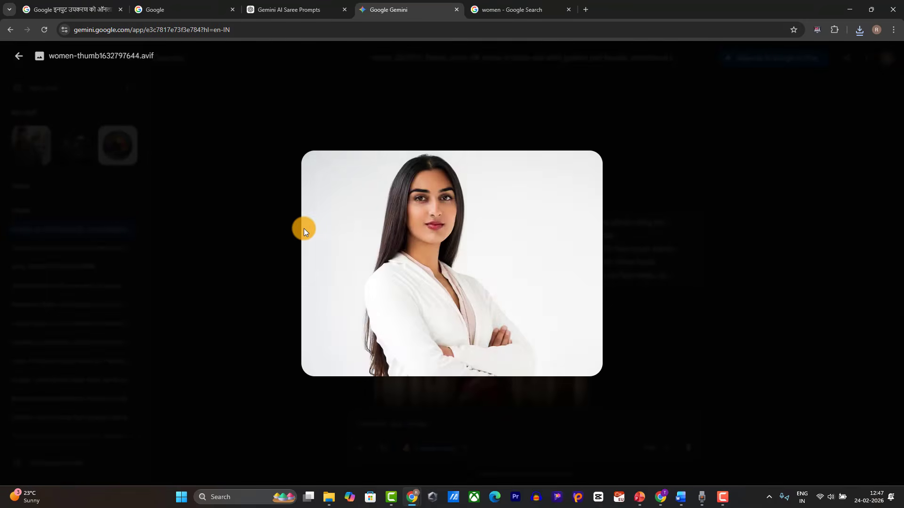
pyautogui.click(304, 228)
pyautogui.click(426, 363)
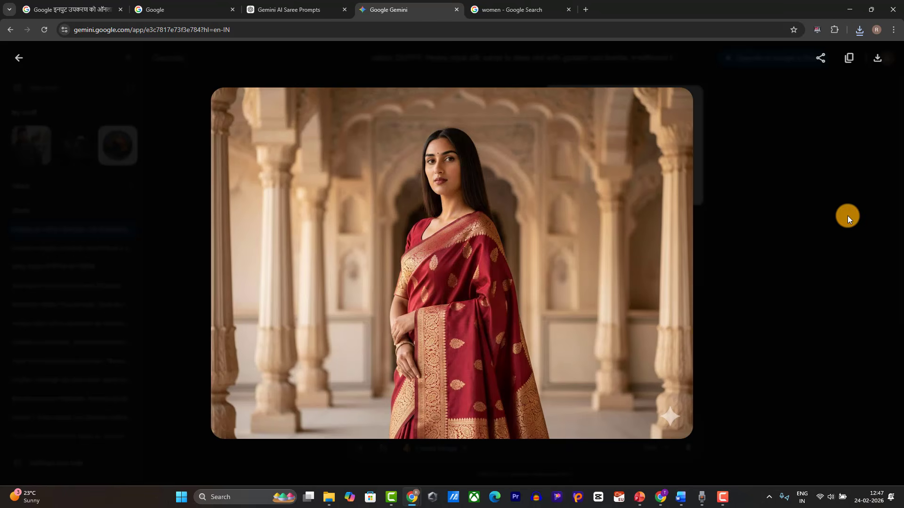
pyautogui.click(847, 216)
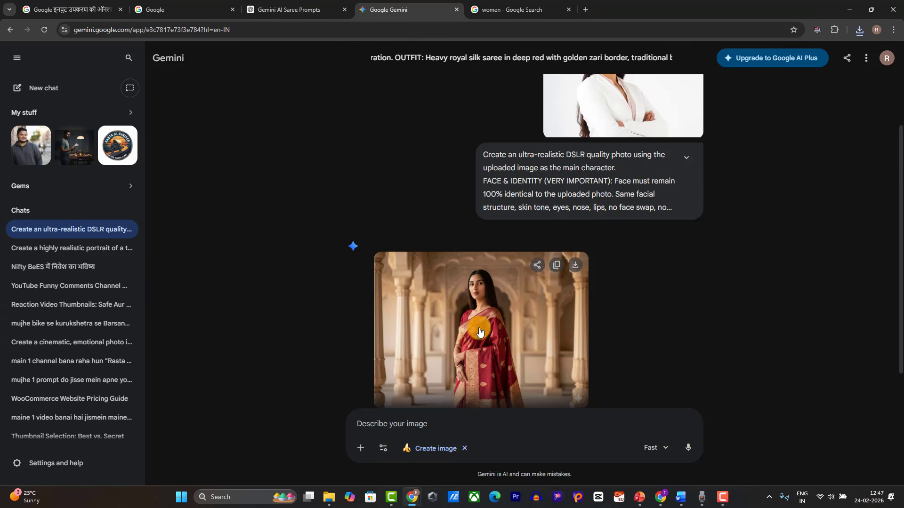
# Step: Highlight the Make Images point on the PowerPoint slide, then return to the Gemini chat
pyautogui.click(639, 498)
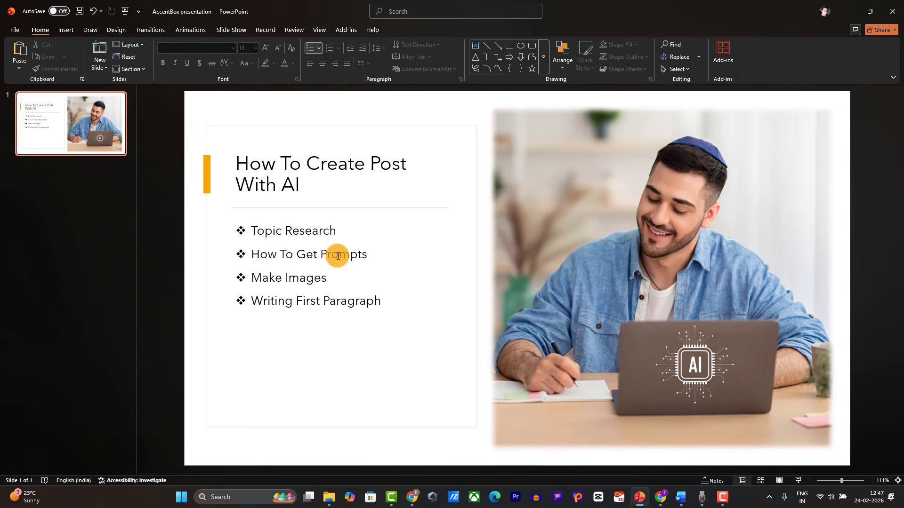
pyautogui.moveTo(250, 277); pyautogui.dragTo(335, 278)
pyautogui.moveTo(404, 492)
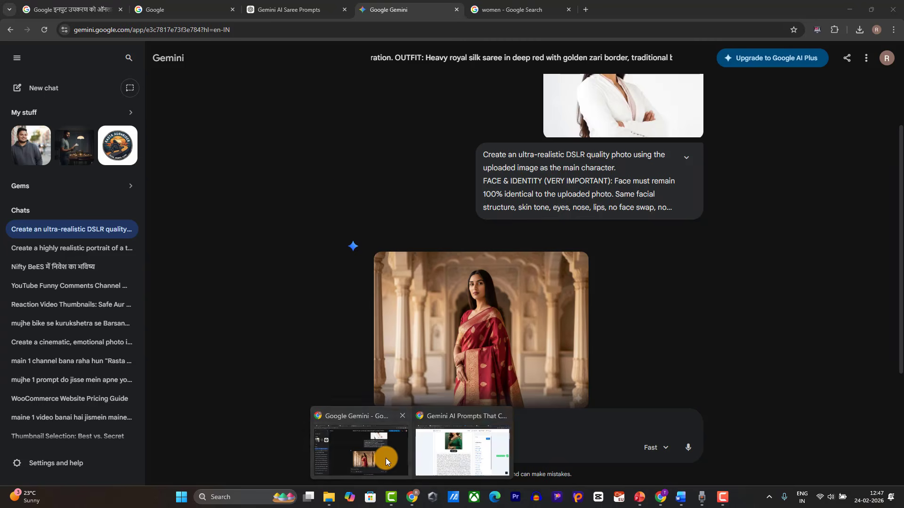
pyautogui.click(385, 458)
# Step: Select and copy ChatGPT's Prompt 4 'Wedding Guest Saree Look' text, then return to Gemini
pyautogui.click(292, 10)
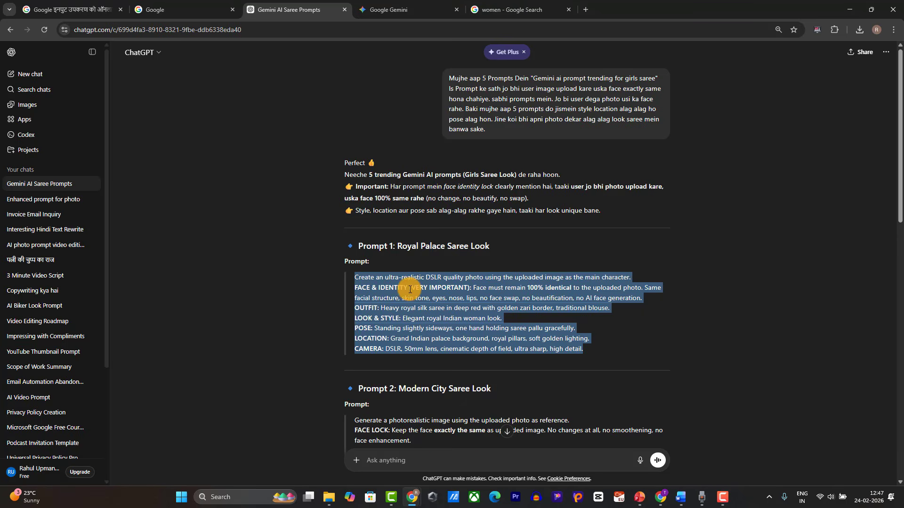
pyautogui.scroll(-5, 409, 290)
pyautogui.scroll(-7, 405, 390)
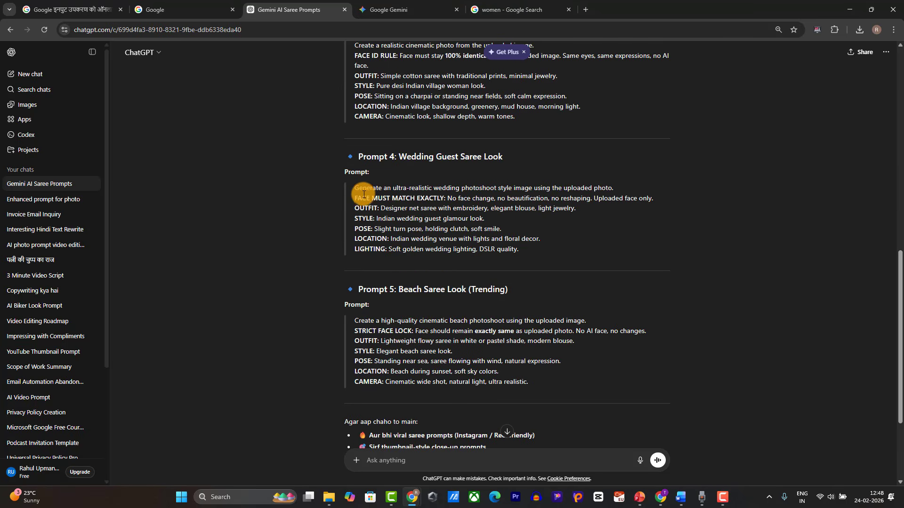
pyautogui.moveTo(357, 187); pyautogui.dragTo(510, 249)
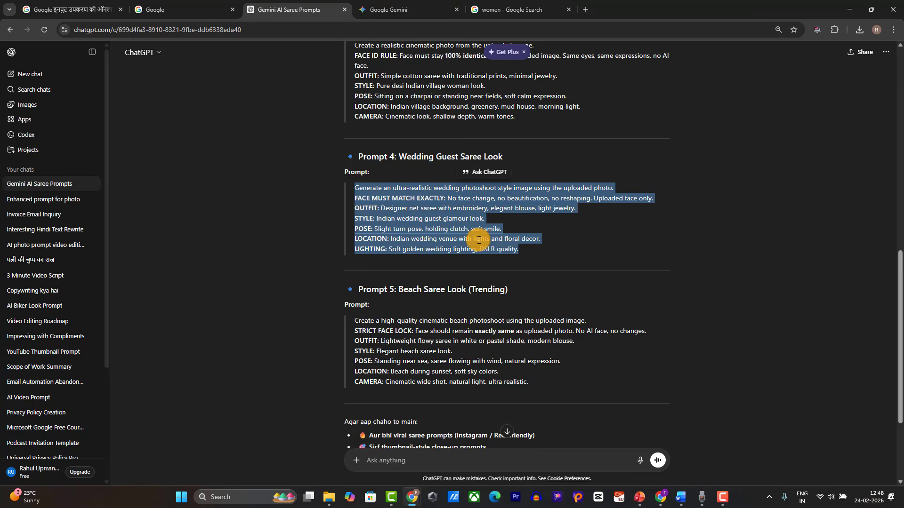
pyautogui.rightClick(500, 248)
pyautogui.press('Escape')
pyautogui.click(428, 15)
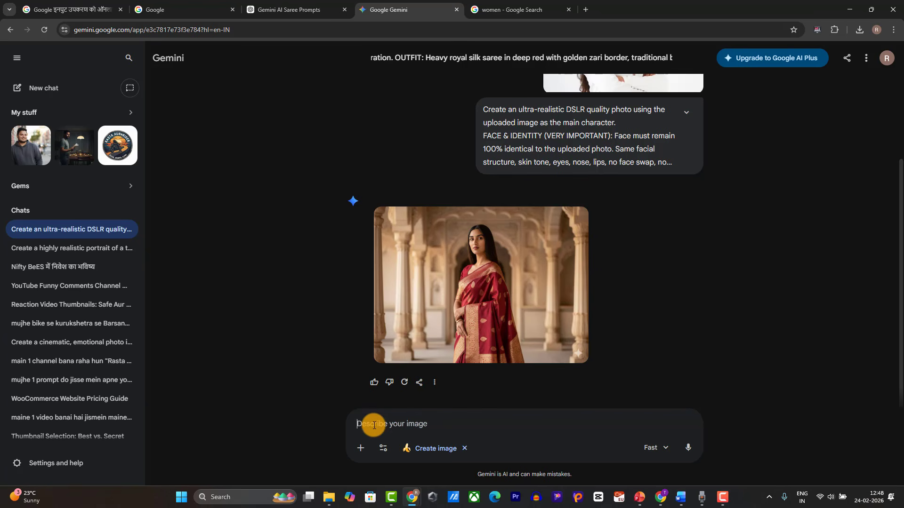
# Step: Paste the wedding guest saree prompt, attach the woman's photo from Downloads, and submit it
pyautogui.click(374, 425)
pyautogui.hotkey('ctrl', 'v')
pyautogui.click(370, 450)
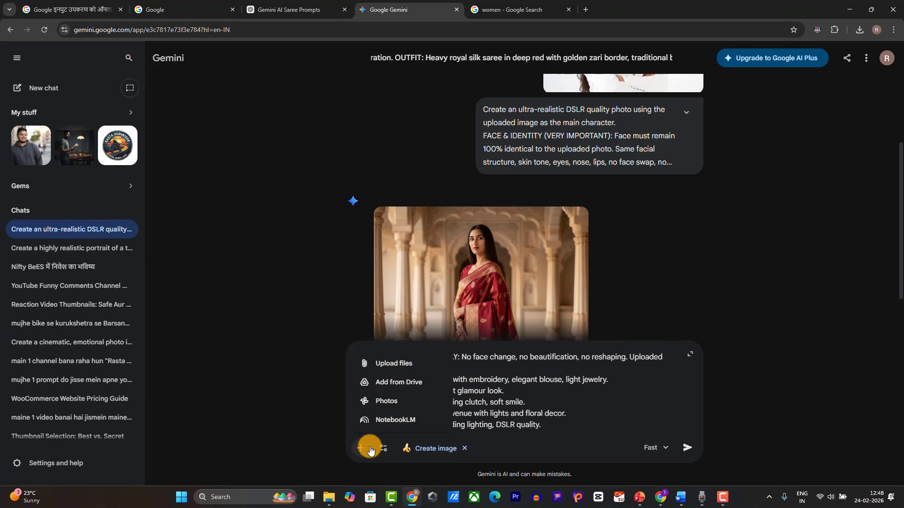
pyautogui.click(376, 363)
pyautogui.click(103, 109)
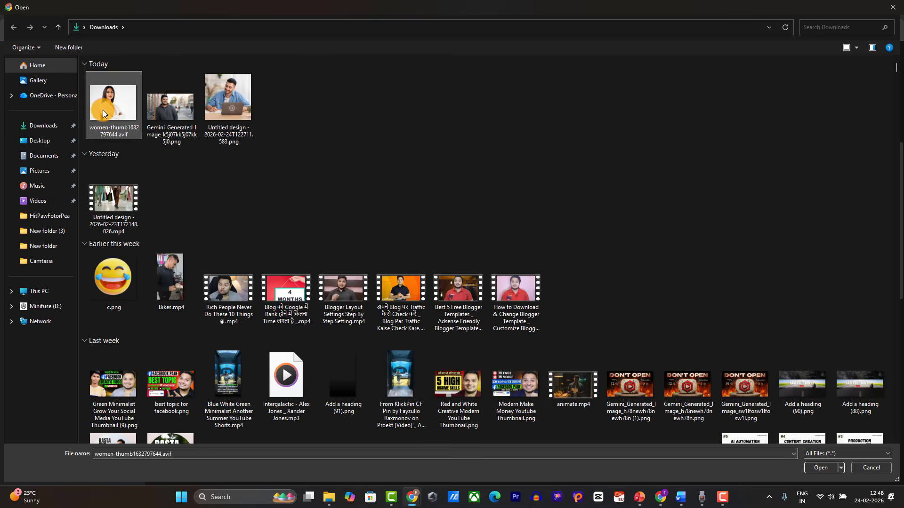
pyautogui.doubleClick(103, 110)
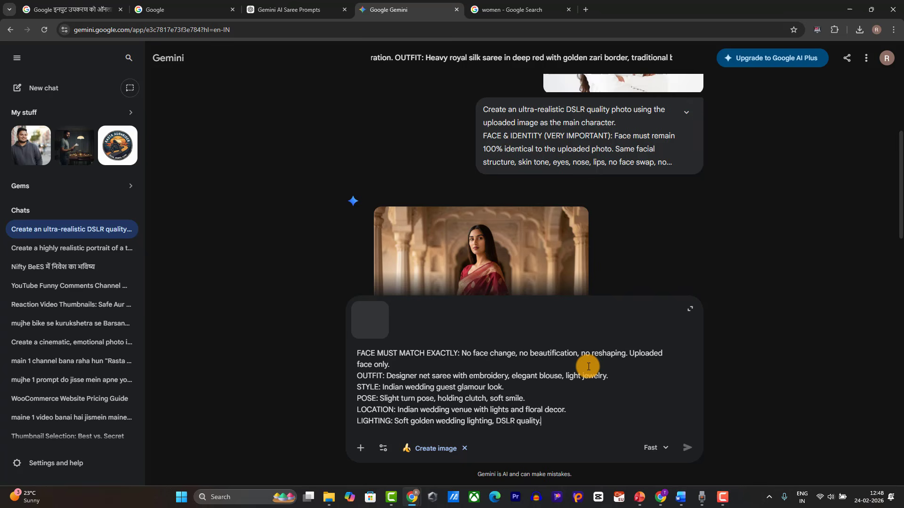
pyautogui.click(685, 450)
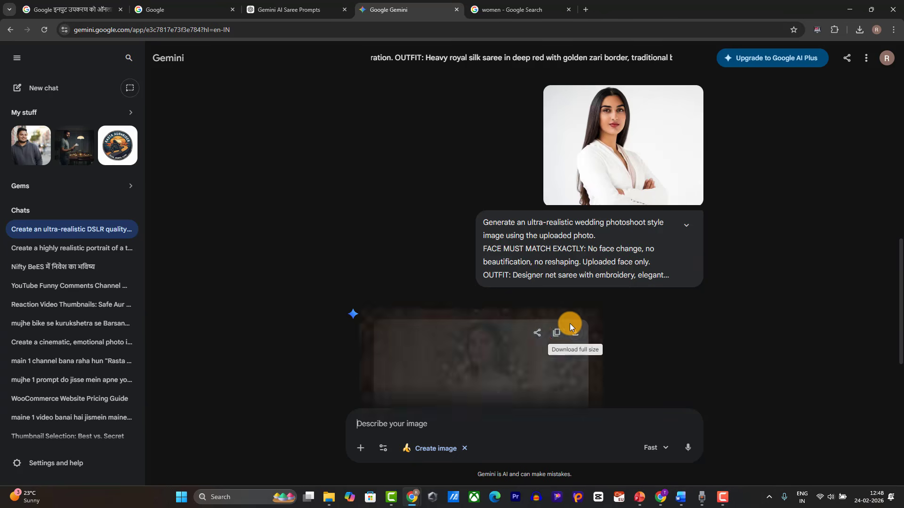
# Step: View the pink embroidered net saree wedding portrait full size, then bring up the PowerPoint slide
pyautogui.click(538, 280)
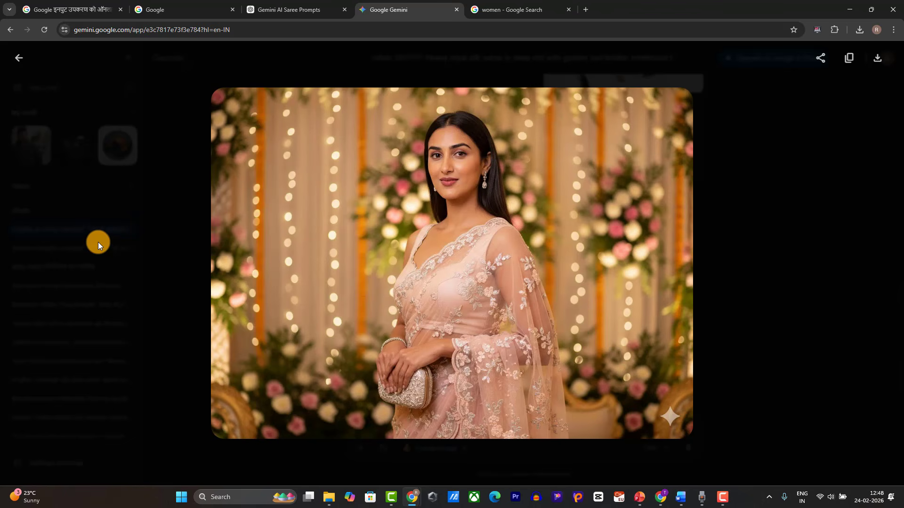
pyautogui.click(816, 121)
pyautogui.scroll(9, 647, 248)
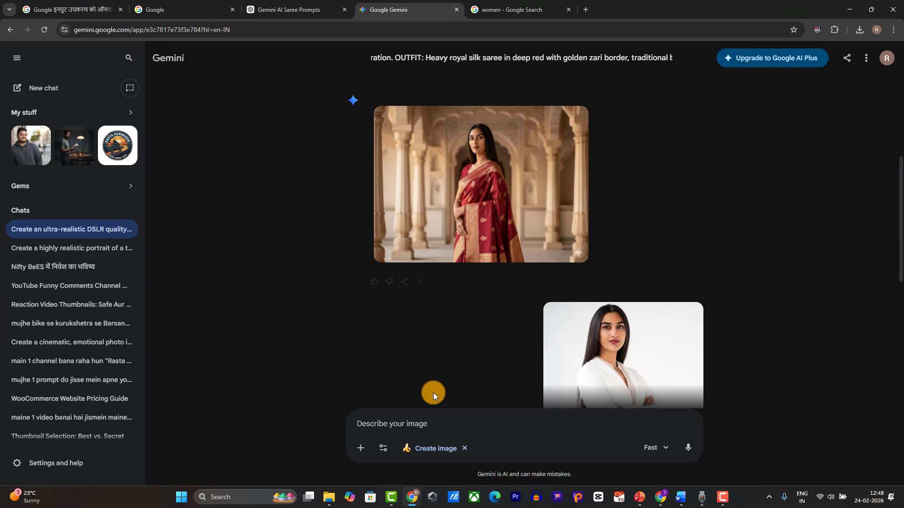
pyautogui.click(639, 497)
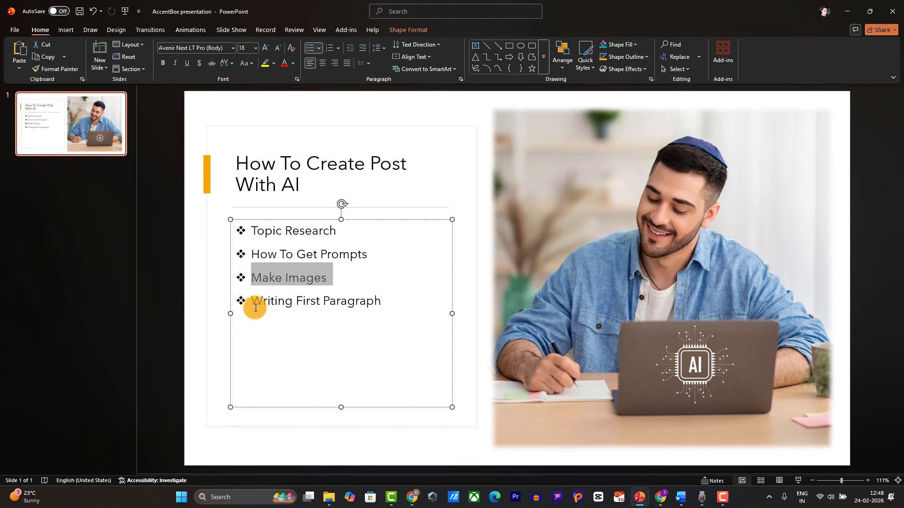
# Step: Highlight the 'Writing First Paragraph' point on the slide, then bring Chrome forward
pyautogui.moveTo(252, 301); pyautogui.dragTo(361, 303)
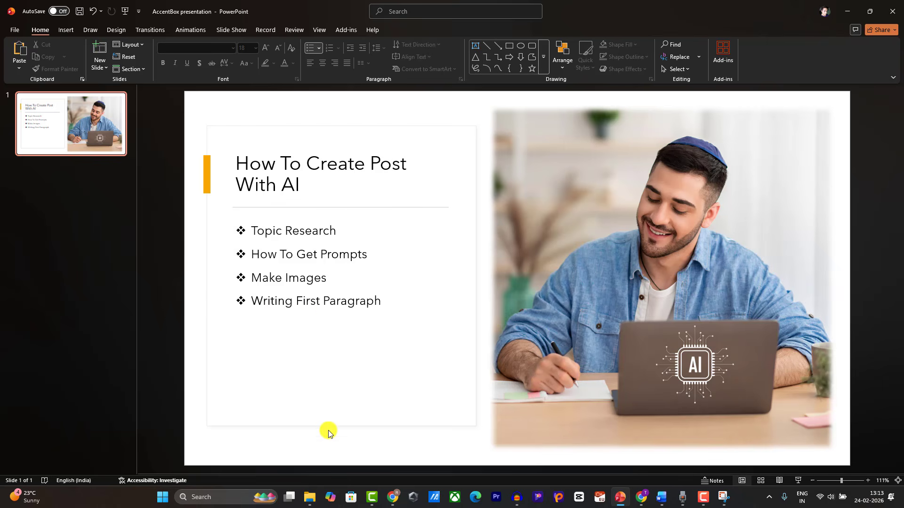
pyautogui.click(391, 495)
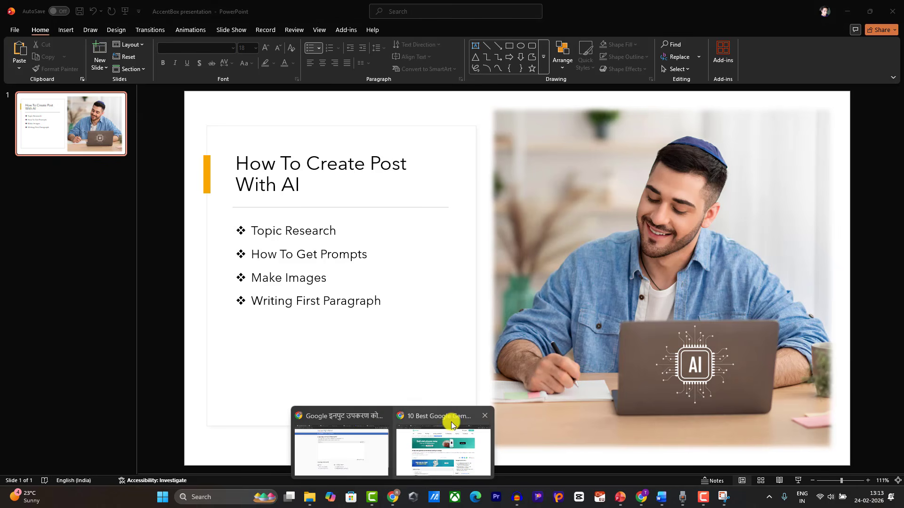
# Step: Open the 'Top 20 Gemini AI Photo Prompts' article and read through its title and intro paragraph
pyautogui.moveTo(442, 434)
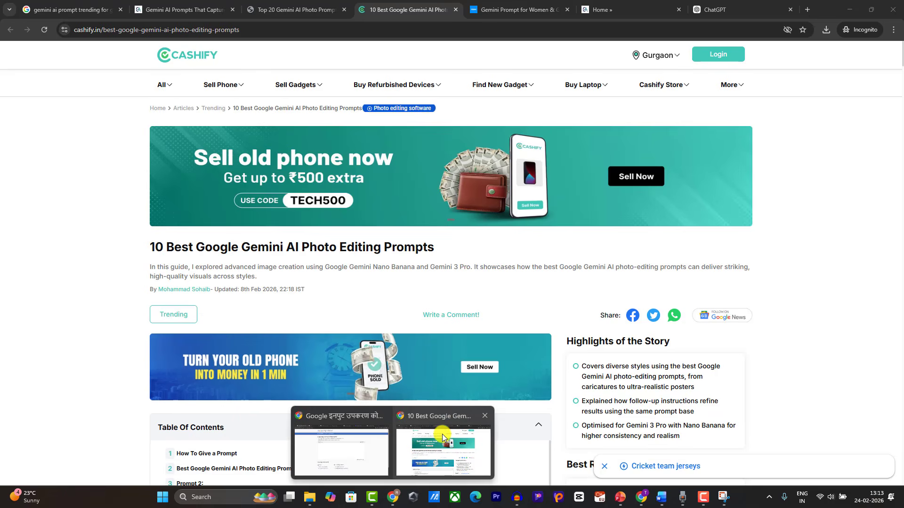
pyautogui.click(442, 434)
pyautogui.click(269, 14)
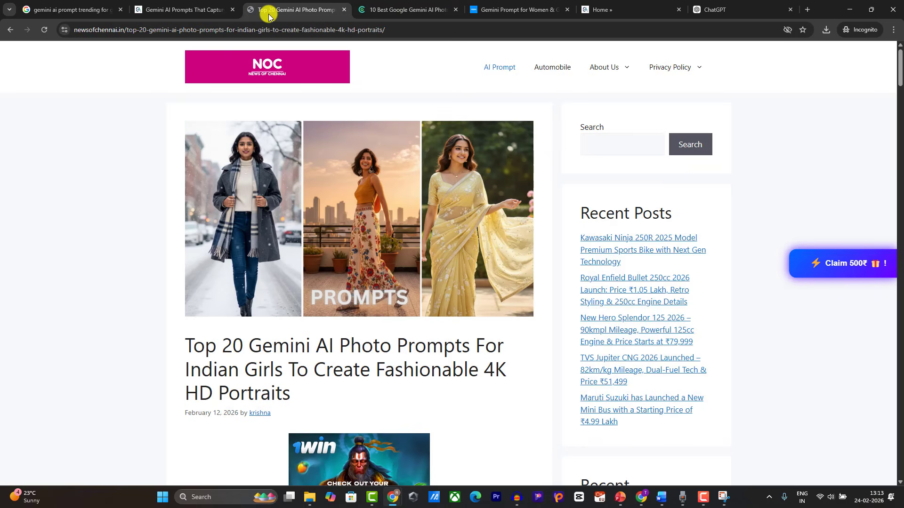
pyautogui.scroll(-7, 302, 250)
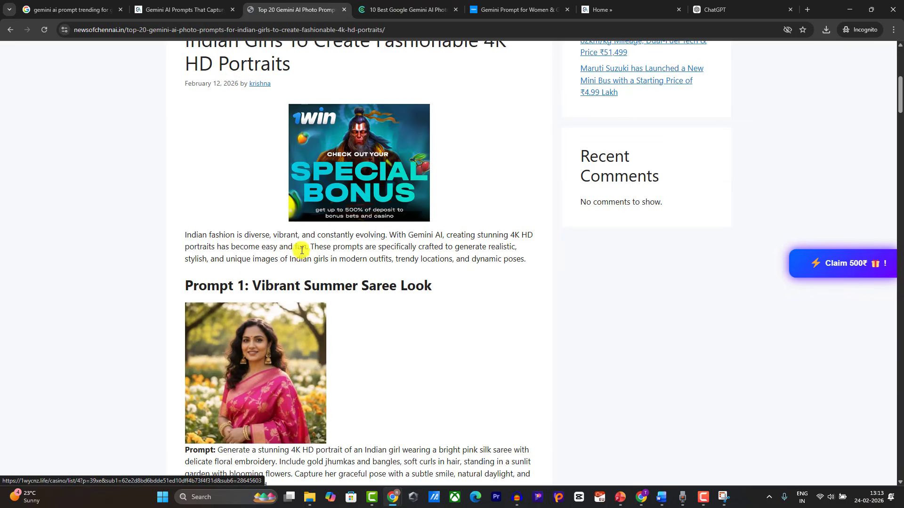
pyautogui.scroll(2, 196, 228)
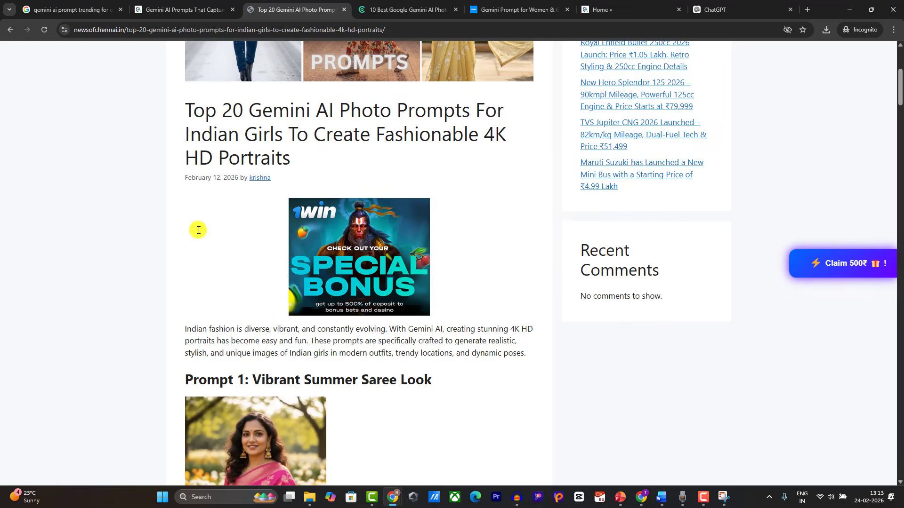
pyautogui.moveTo(199, 111); pyautogui.dragTo(464, 126)
pyautogui.scroll(-3, 341, 160)
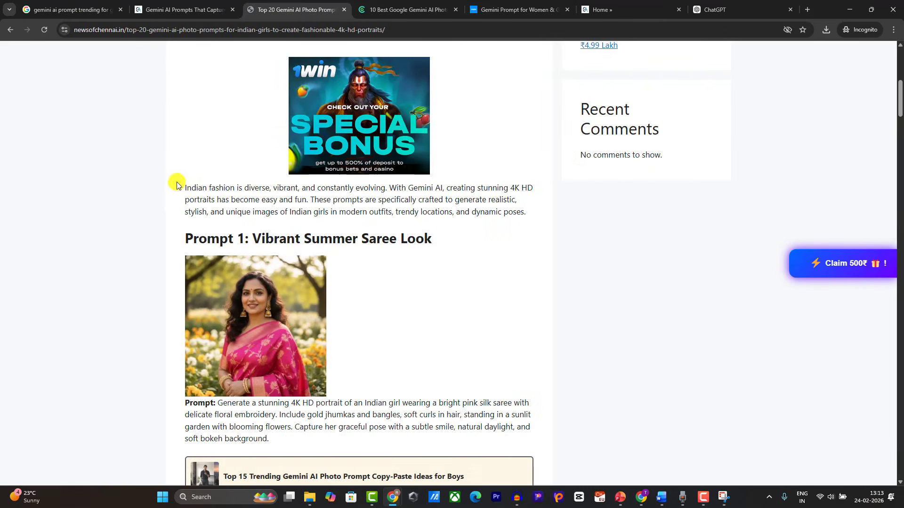
pyautogui.moveTo(185, 187); pyautogui.dragTo(532, 208)
pyautogui.scroll(-1, 501, 228)
pyautogui.scroll(8, 499, 231)
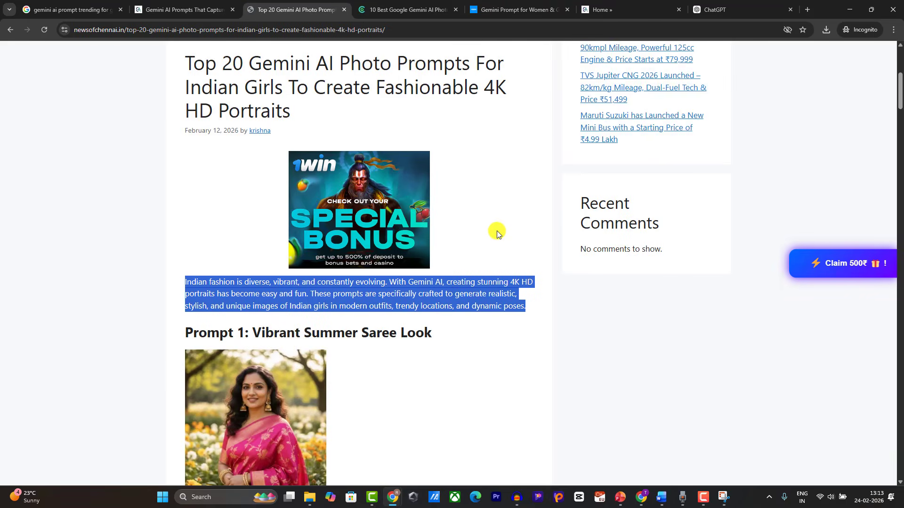
pyautogui.scroll(-1, 497, 232)
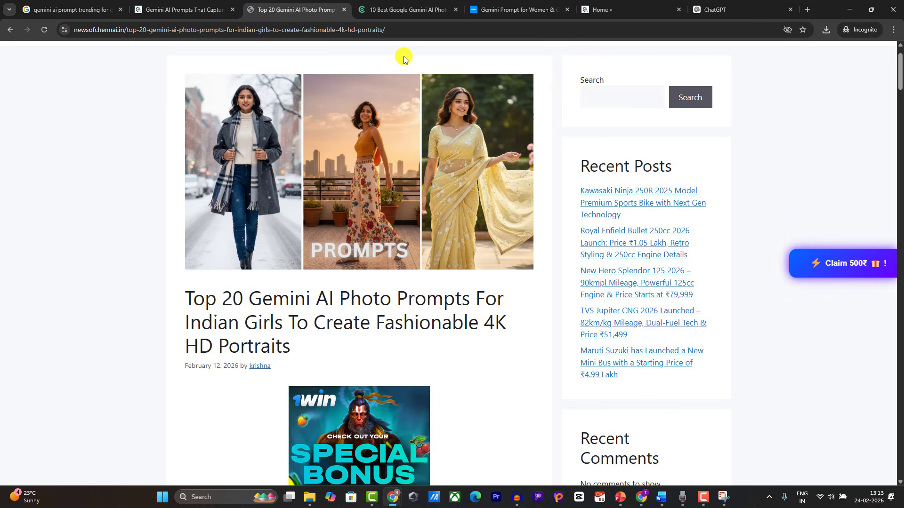
# Step: In a new tab, open rahulupmanyu.com's internal linking article and review its intro before returning to Word
pyautogui.click(811, 6)
pyautogui.write('r')
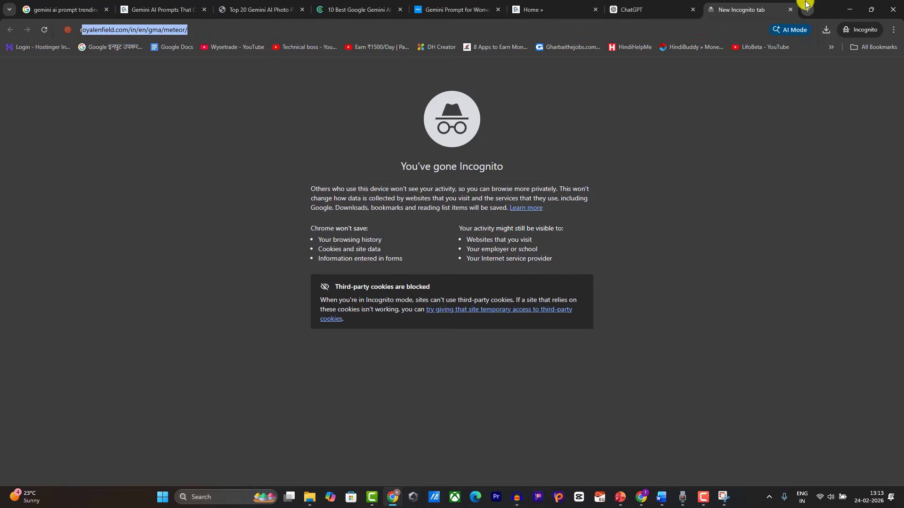
pyautogui.write('ahulupmanyu.com')
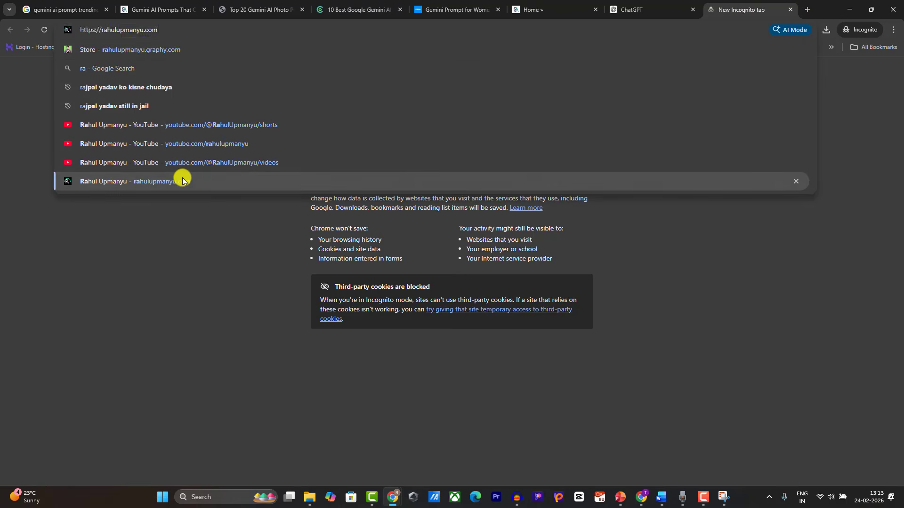
pyautogui.click(182, 177)
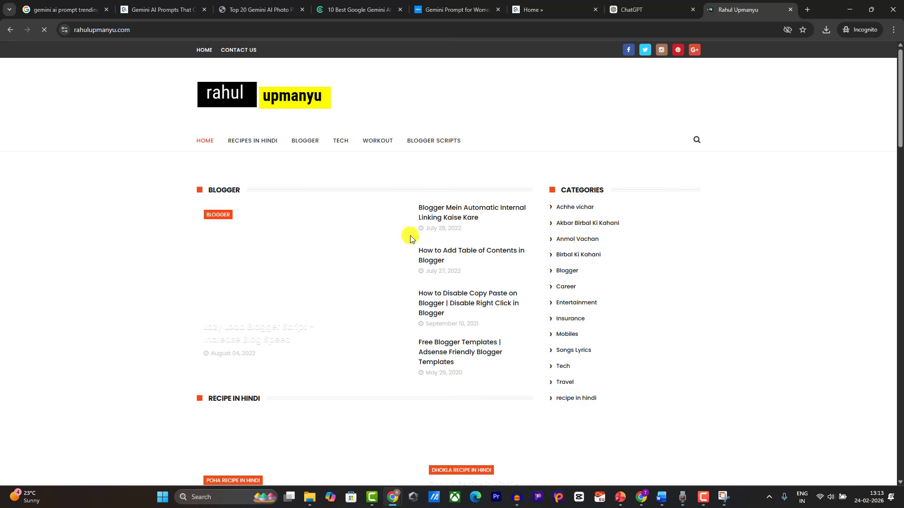
pyautogui.click(428, 213)
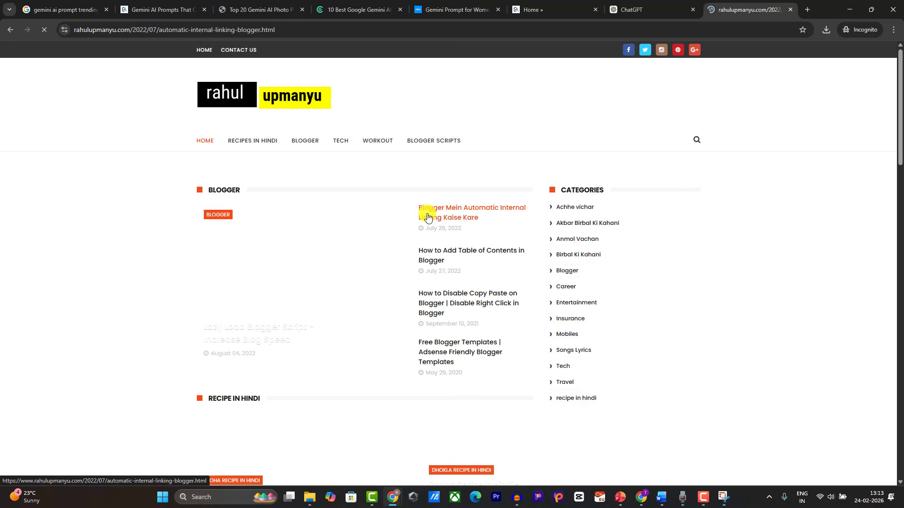
pyautogui.scroll(-2, 210, 312)
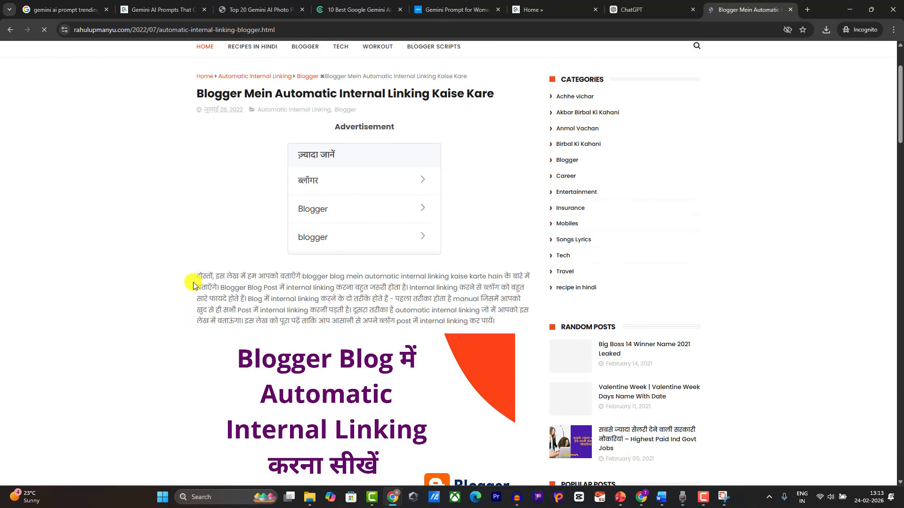
pyautogui.moveTo(197, 277); pyautogui.dragTo(510, 318)
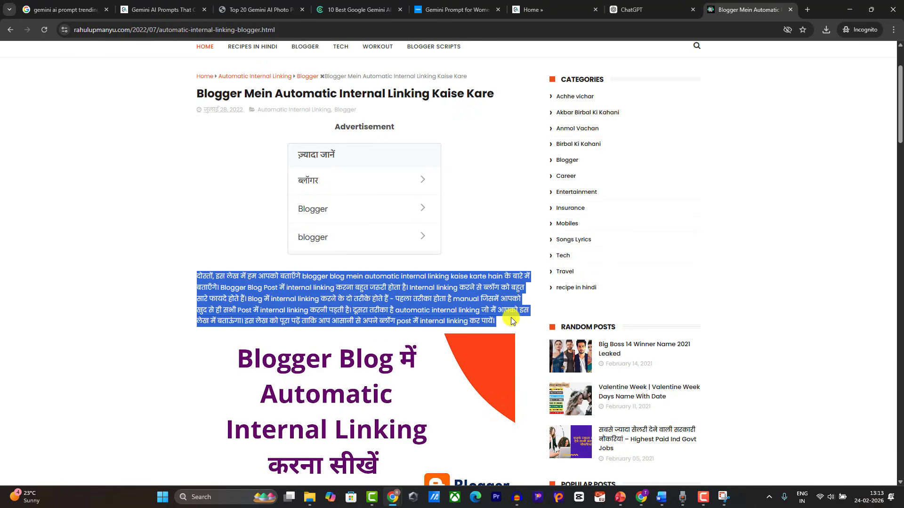
pyautogui.click(661, 497)
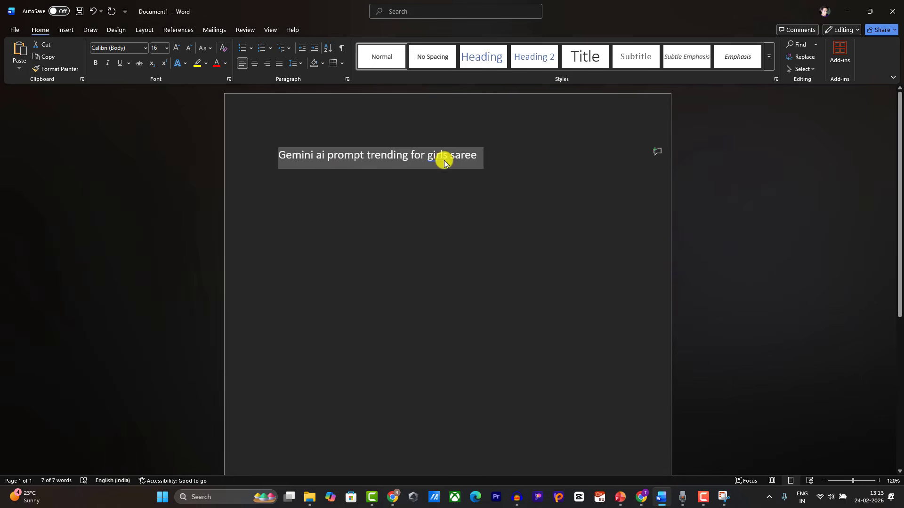
pyautogui.click(397, 190)
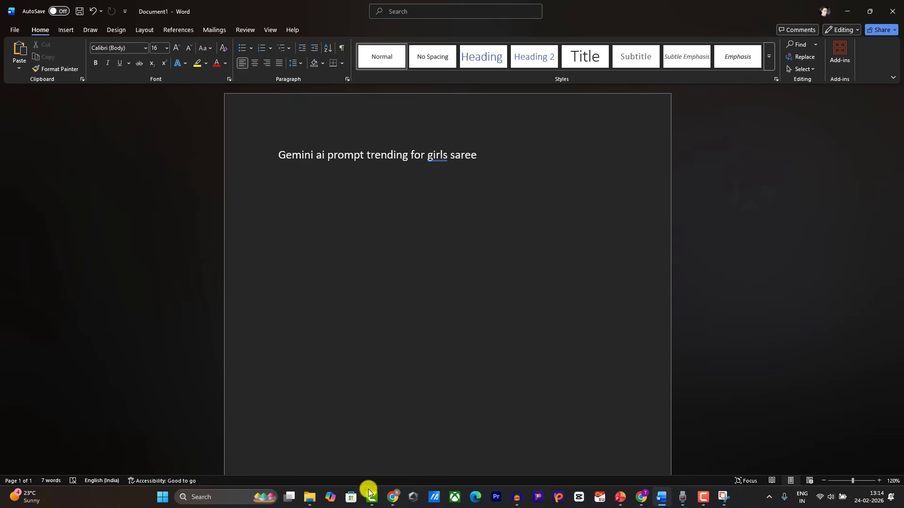
# Step: Open chatgpt.com in a new Chrome tab and paste the saved blog-intro prompt
pyautogui.moveTo(398, 496)
pyautogui.click(354, 459)
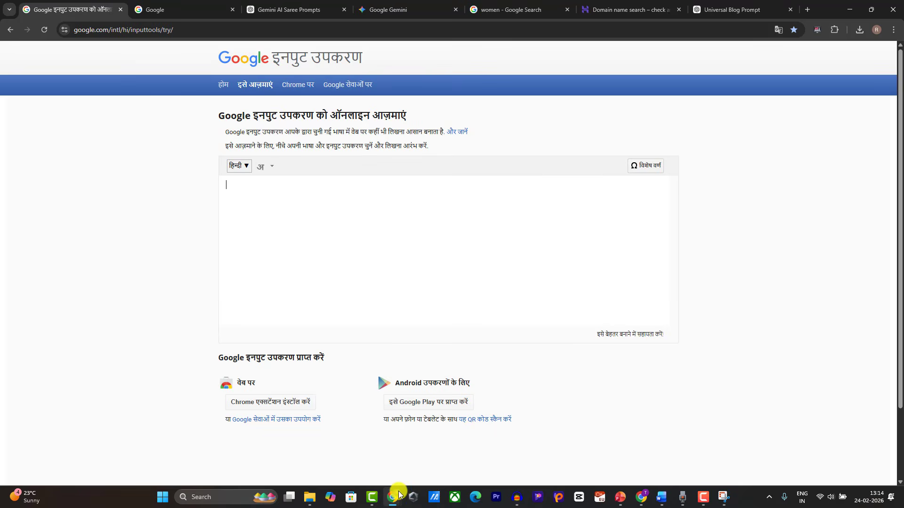
pyautogui.moveTo(395, 493)
pyautogui.click(333, 459)
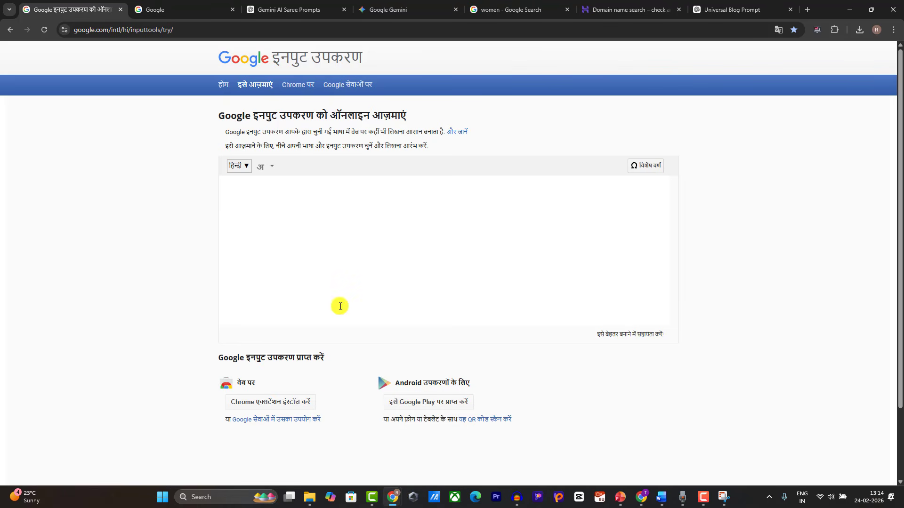
pyautogui.click(806, 9)
pyautogui.write('chat')
pyautogui.press('Return')
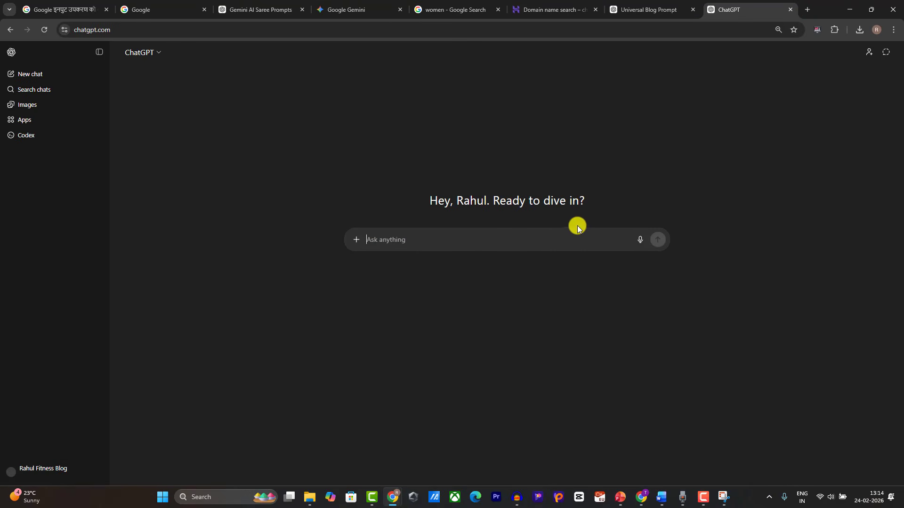
pyautogui.hotkey('ctrl', 'v')
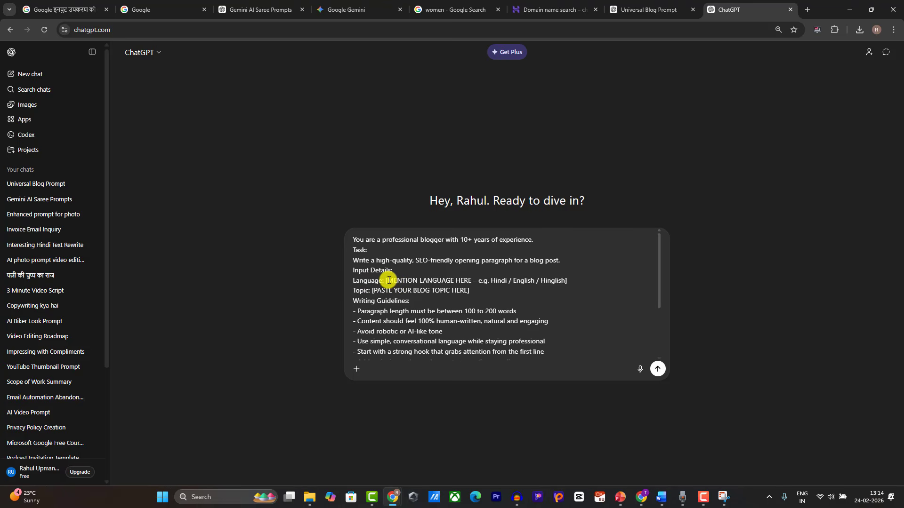
# Step: Set Language to Hindi/Hinglish and Topic to 'Gemini ai prompt trending for girls saree', then send
pyautogui.moveTo(387, 281); pyautogui.dragTo(543, 281)
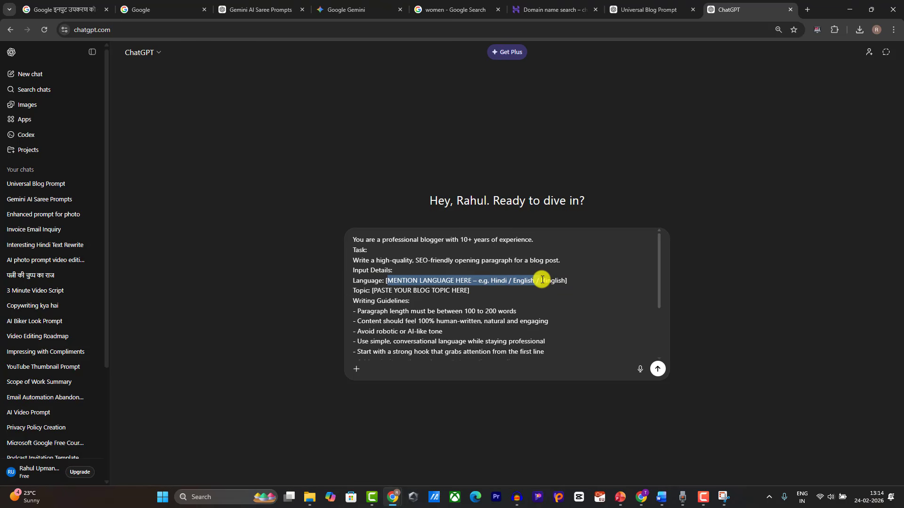
pyautogui.press('BackSpace')
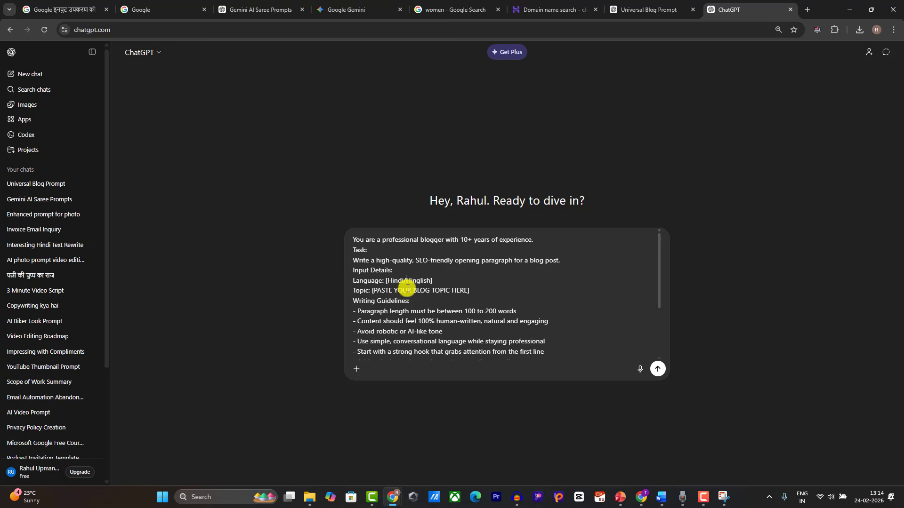
pyautogui.click(662, 497)
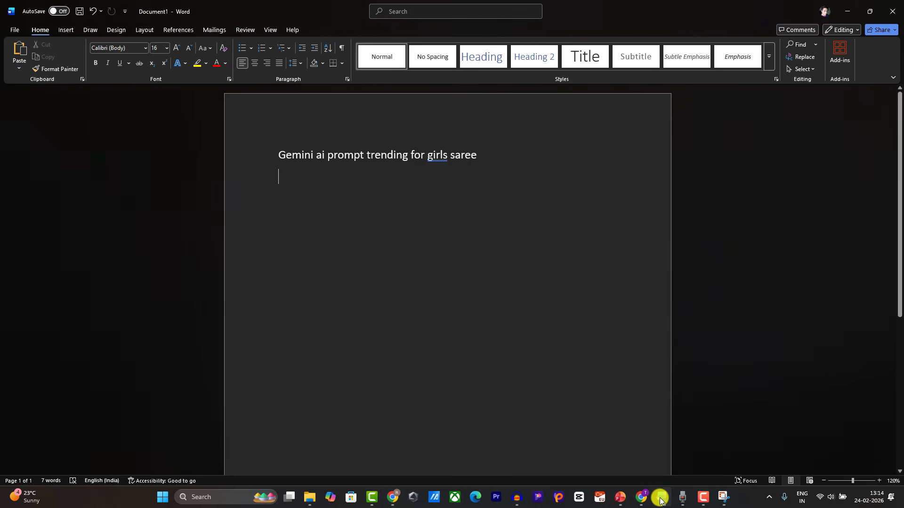
pyautogui.click(259, 161)
pyautogui.hotkey('ctrl', 'c')
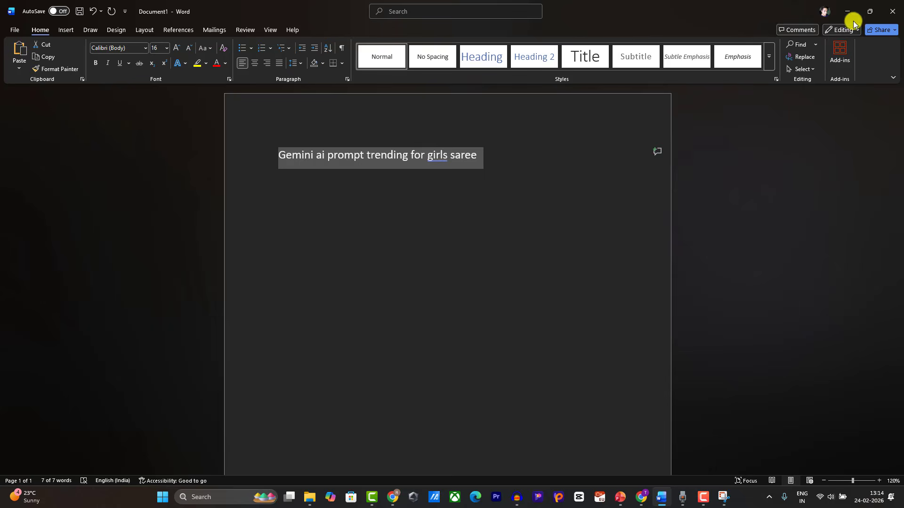
pyautogui.click(847, 11)
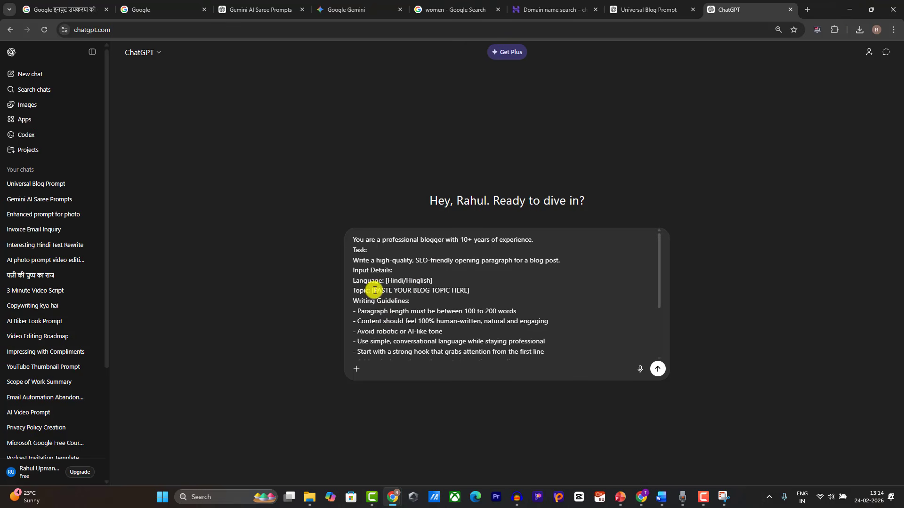
pyautogui.moveTo(374, 290); pyautogui.dragTo(471, 291)
pyautogui.hotkey('ctrl', 'v')
pyautogui.click(657, 369)
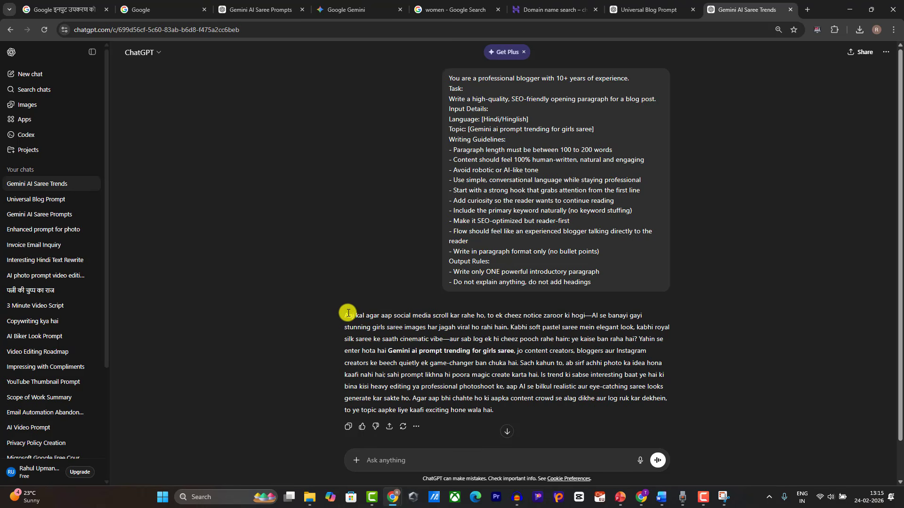
# Step: Copy ChatGPT's Hinglish intro reply and paste it on the line under the Word title
pyautogui.moveTo(349, 313); pyautogui.dragTo(499, 411)
pyautogui.scroll(-1, 432, 350)
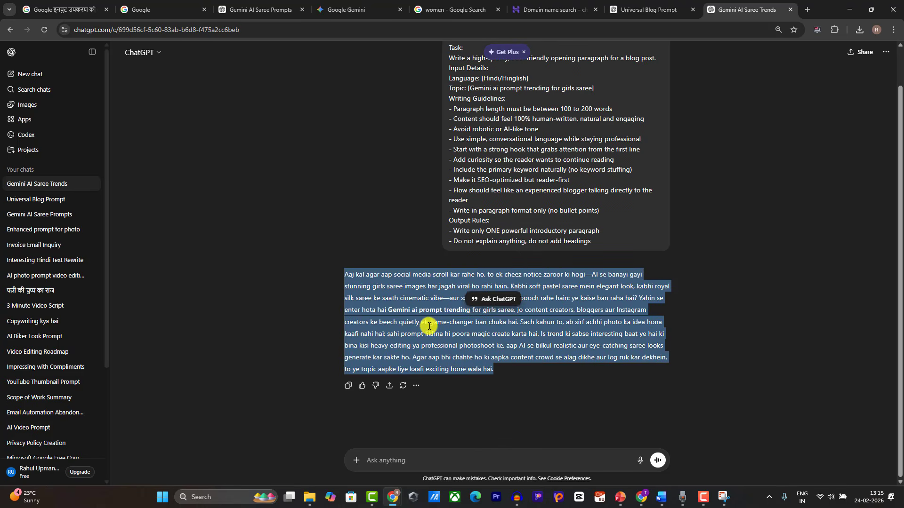
pyautogui.rightClick(429, 326)
pyautogui.click(459, 335)
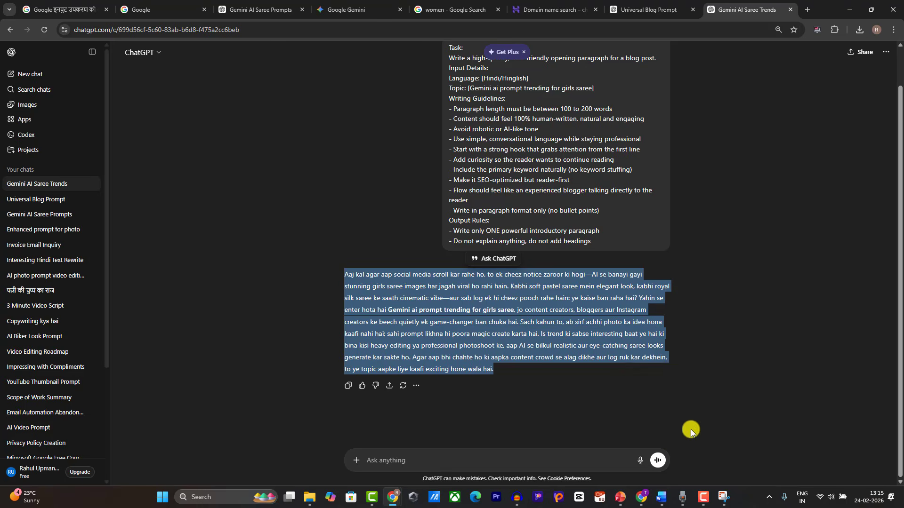
pyautogui.click(662, 500)
pyautogui.click(343, 216)
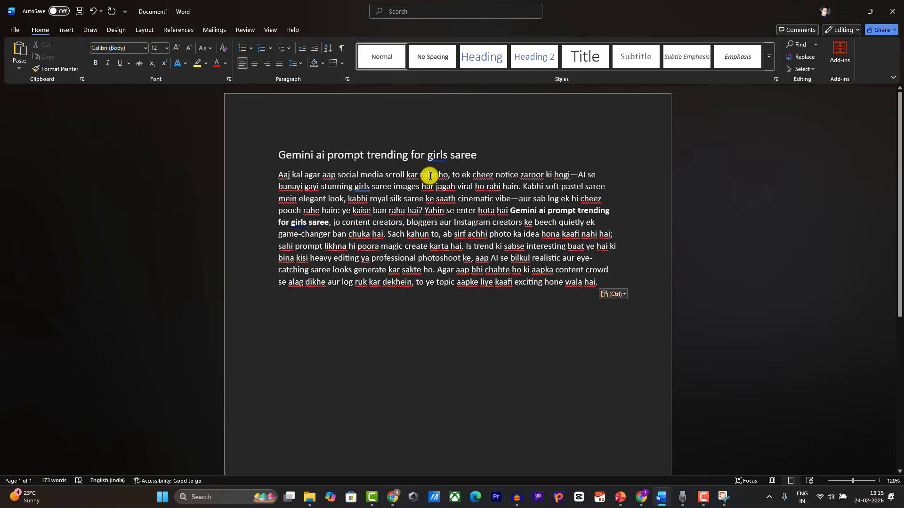
# Step: Edit the intro's first sentence, typing 'karte ho' after scroll and inserting 'aapne'
pyautogui.press('BackSpace')
pyautogui.press('BackSpace')
pyautogui.press('BackSpace')
pyautogui.press('BackSpace')
pyautogui.press('BackSpace')
pyautogui.press('BackSpace')
pyautogui.press('BackSpace')
pyautogui.press('BackSpace')
pyautogui.press('BackSpace')
pyautogui.press('BackSpace')
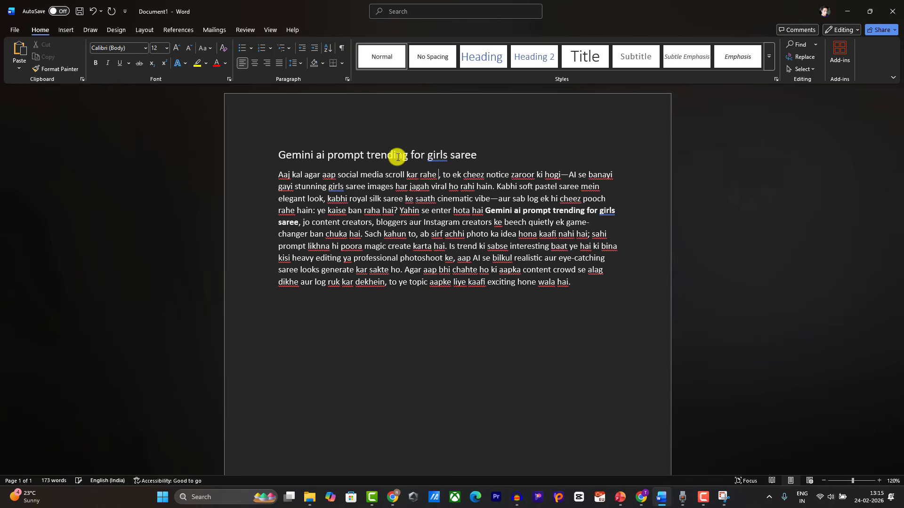
pyautogui.press('BackSpace')
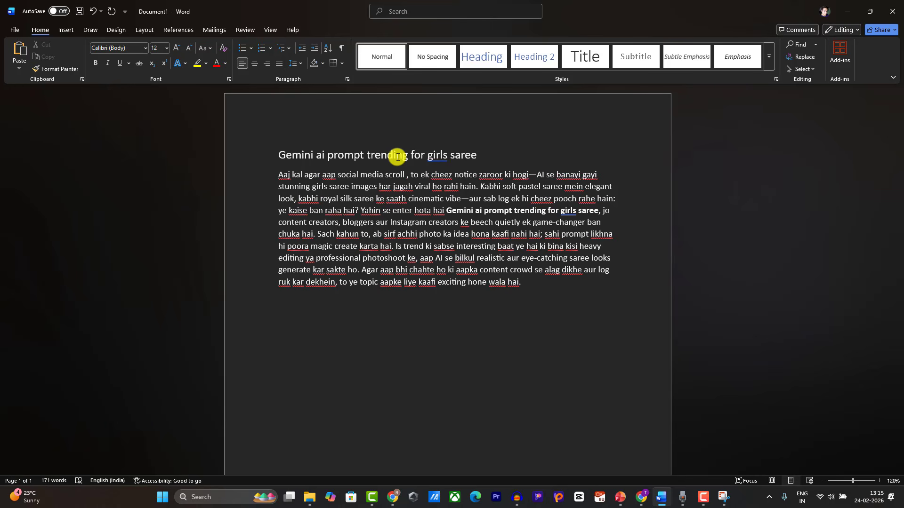
pyautogui.write('karte ho')
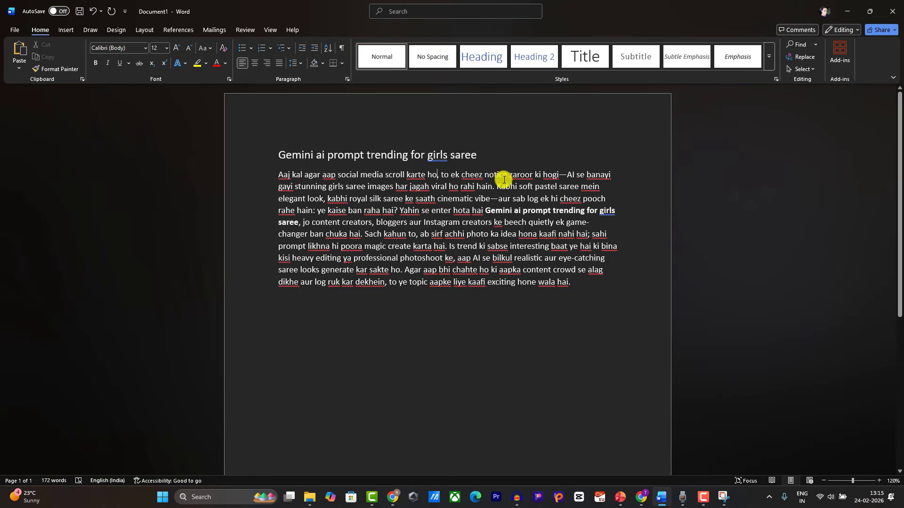
pyautogui.click(451, 176)
pyautogui.write('aapne')
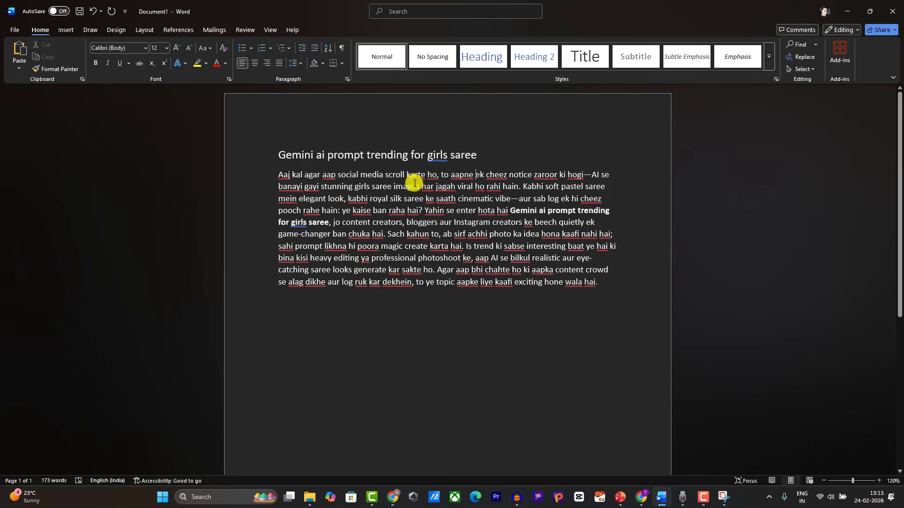
# Step: Add a new 'Prompt #1' line below the intro paragraph
pyautogui.click(605, 277)
pyautogui.press('Return')
pyautogui.write('Prompt #1')
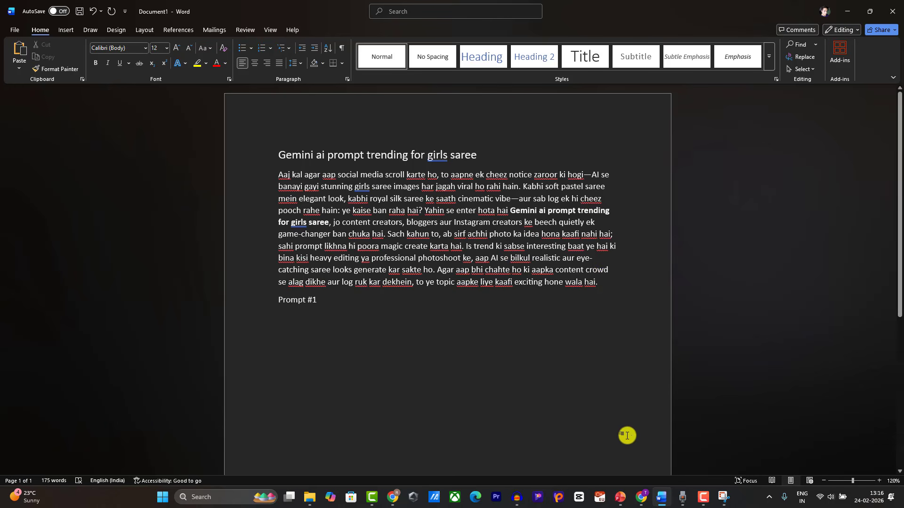
pyautogui.click(392, 497)
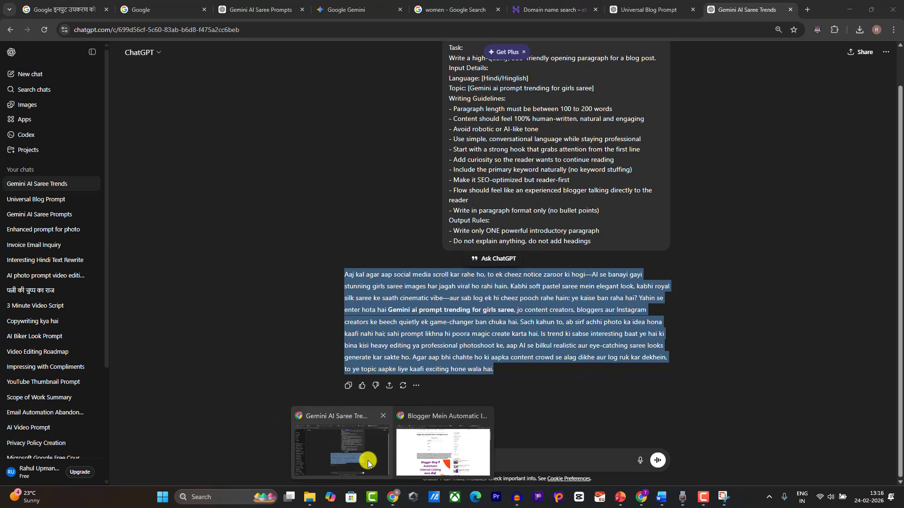
# Step: Copy the 'Royal Palace Saree Look' title from ChatGPT into Word after Prompt #1
pyautogui.click(367, 460)
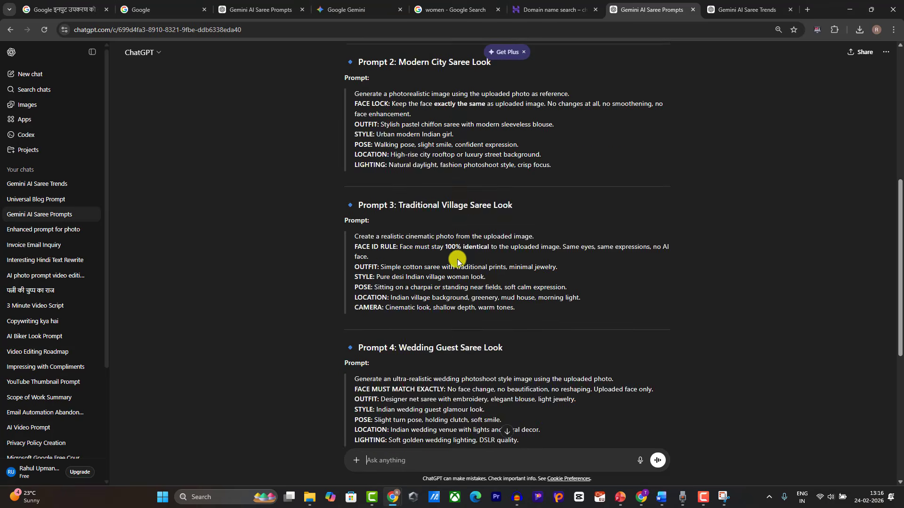
pyautogui.scroll(4, 457, 259)
pyautogui.scroll(1, 400, 222)
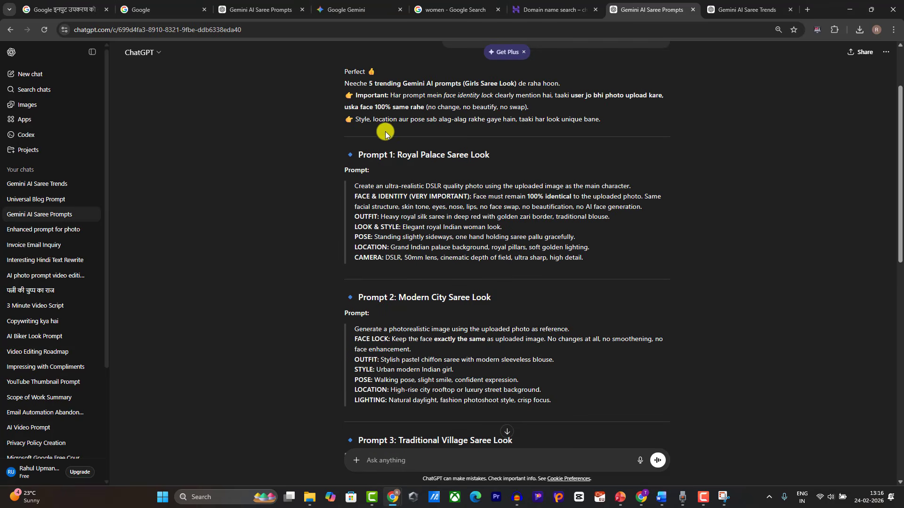
pyautogui.moveTo(401, 152); pyautogui.dragTo(495, 158)
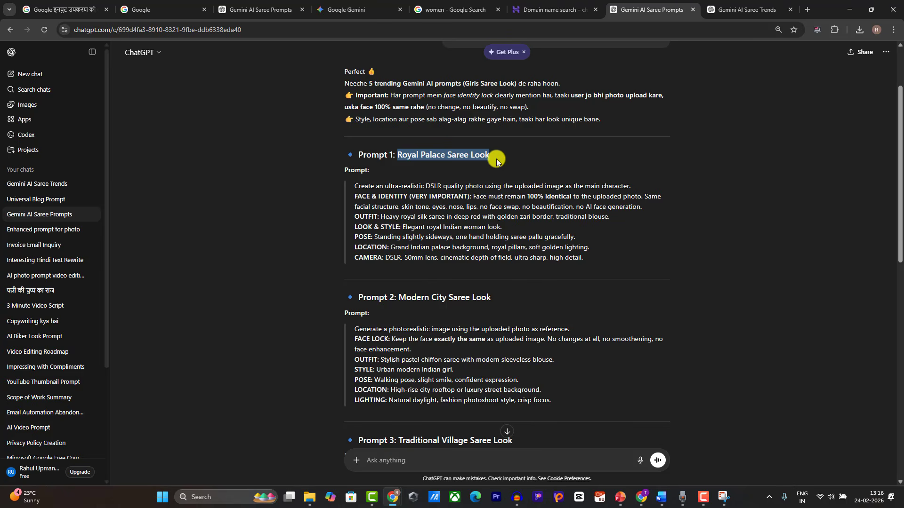
pyautogui.click(662, 497)
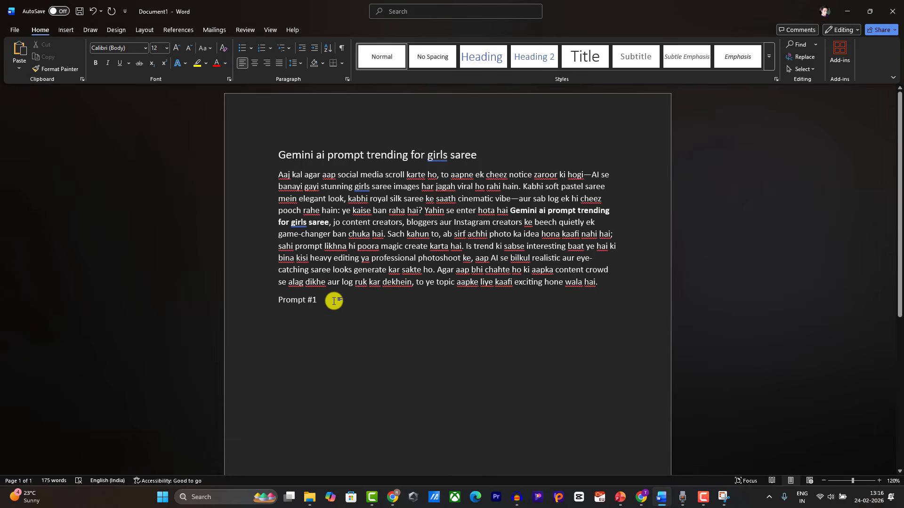
pyautogui.hotkey('ctrl', 'v')
pyautogui.press('Return')
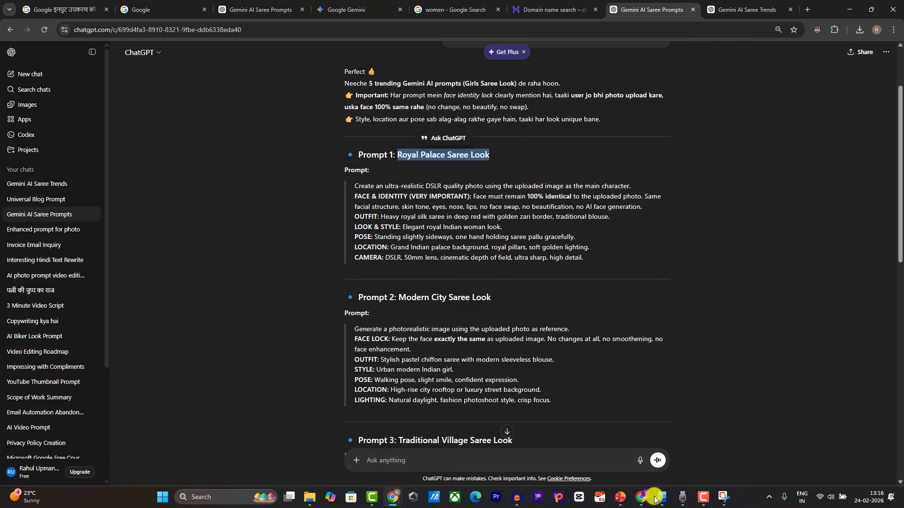
# Step: Paste the full Prompt 1 text beneath its heading and start a 'Prompt #2' line
pyautogui.click(659, 497)
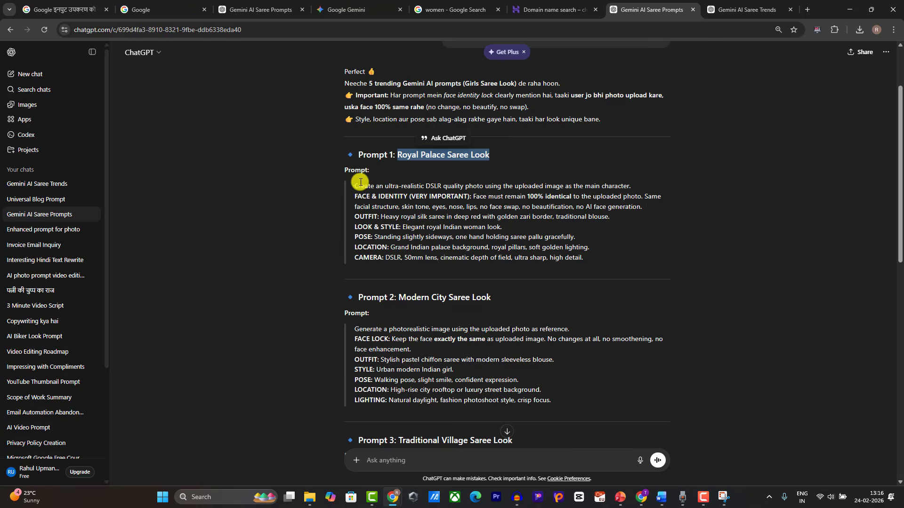
pyautogui.moveTo(354, 187); pyautogui.dragTo(599, 268)
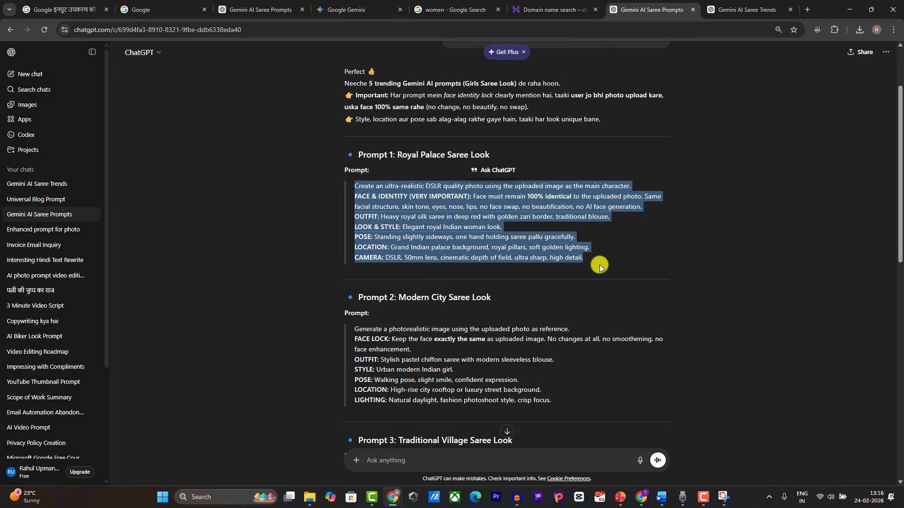
pyautogui.click(661, 497)
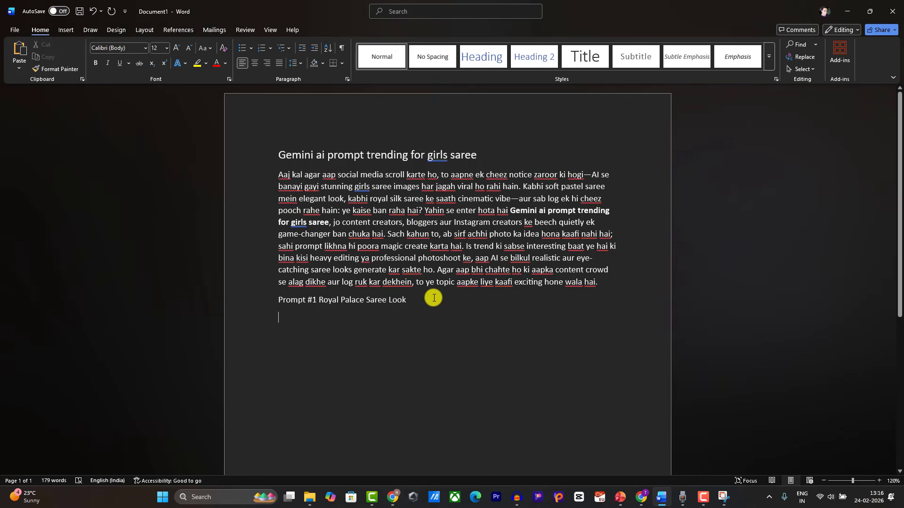
pyautogui.click(405, 302)
pyautogui.press('Return')
pyautogui.hotkey('ctrl', 'v')
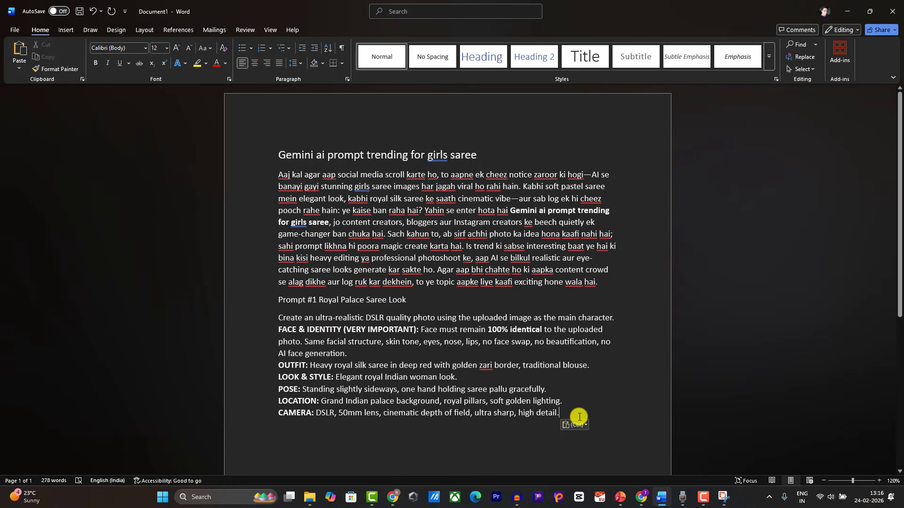
pyautogui.moveTo(579, 417); pyautogui.dragTo(272, 316)
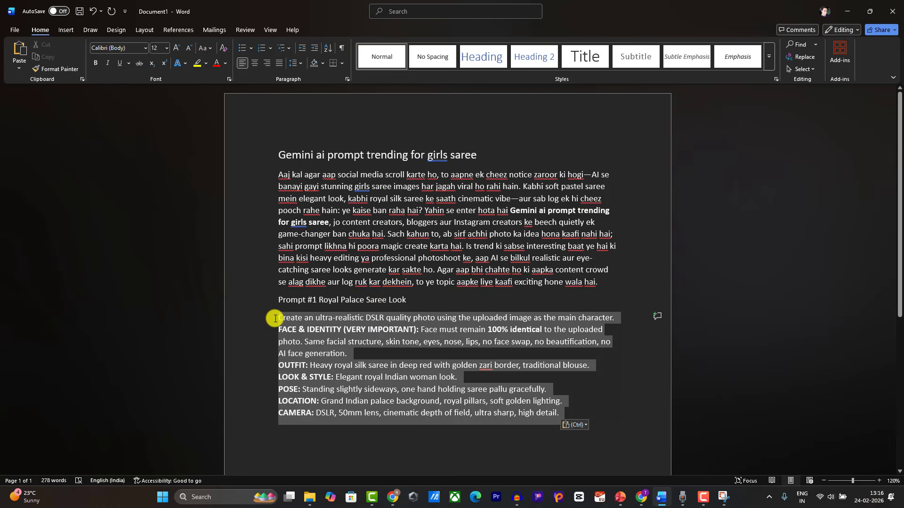
pyautogui.click(569, 423)
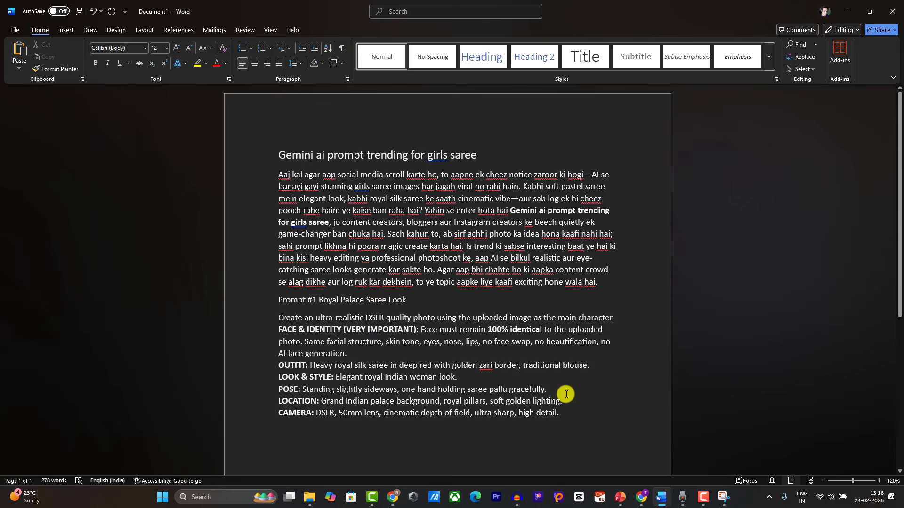
pyautogui.write('Prompt #2')
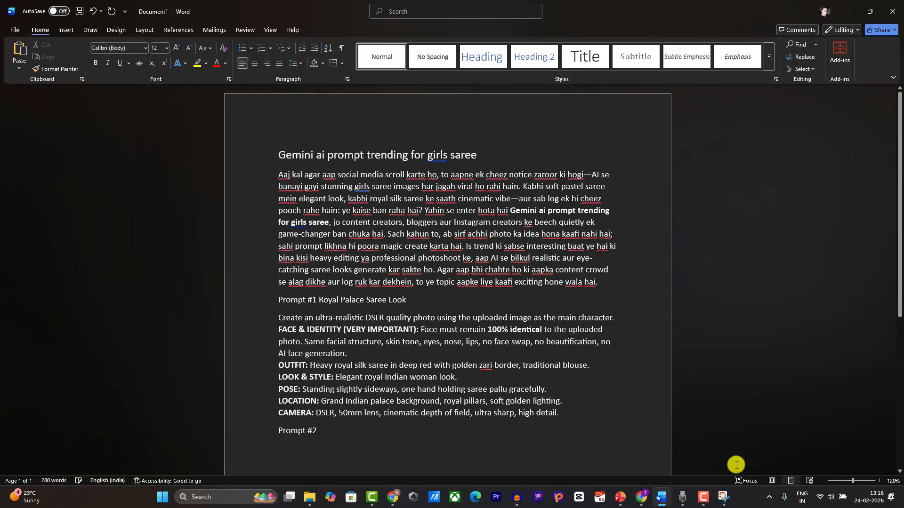
# Step: Copy the Modern City Saree Look prompt text and title from ChatGPT into Word under Prompt #2
pyautogui.click(662, 497)
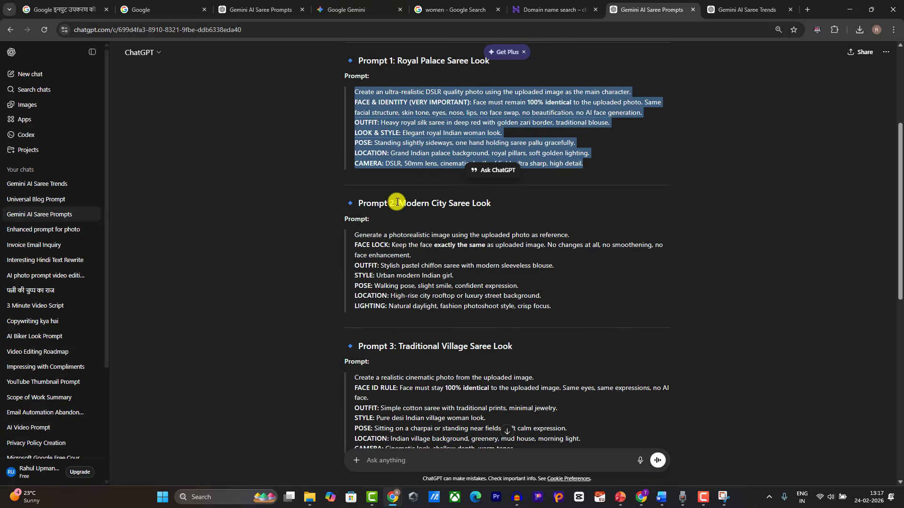
pyautogui.moveTo(354, 234); pyautogui.dragTo(572, 308)
pyautogui.hotkey('ctrl', 'c')
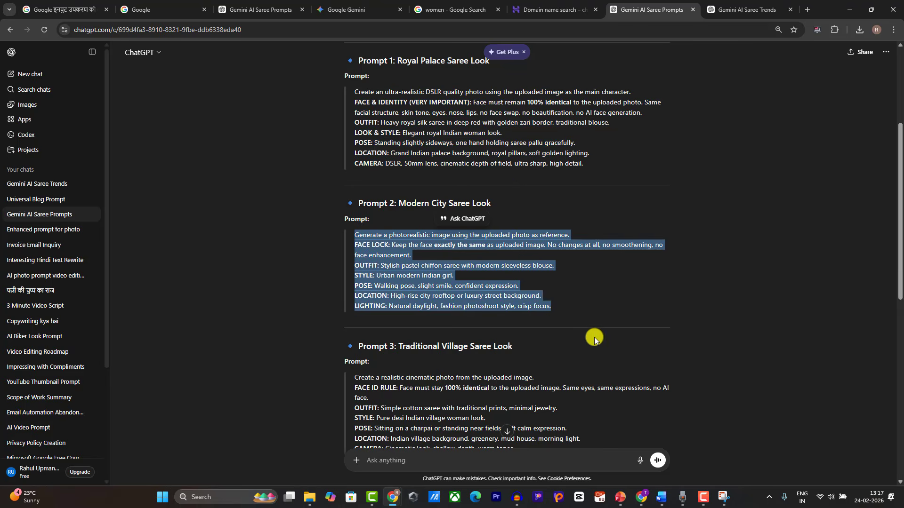
pyautogui.click(662, 498)
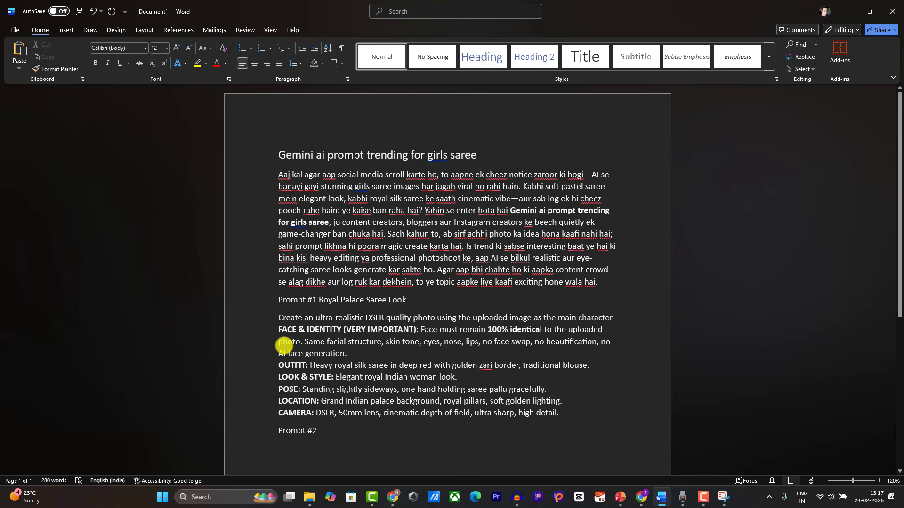
pyautogui.hotkey('ctrl', 'v')
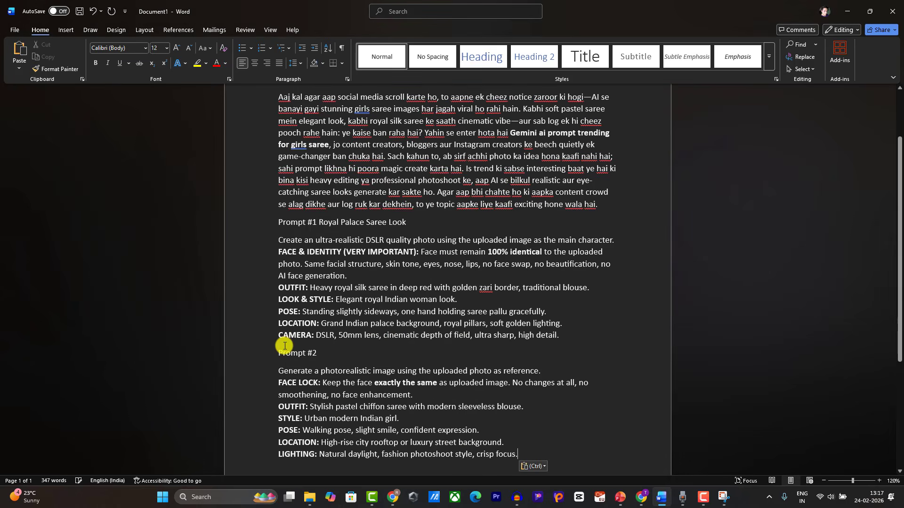
pyautogui.click(662, 497)
pyautogui.moveTo(399, 203); pyautogui.dragTo(490, 203)
pyautogui.hotkey('ctrl', 'c')
pyautogui.click(673, 504)
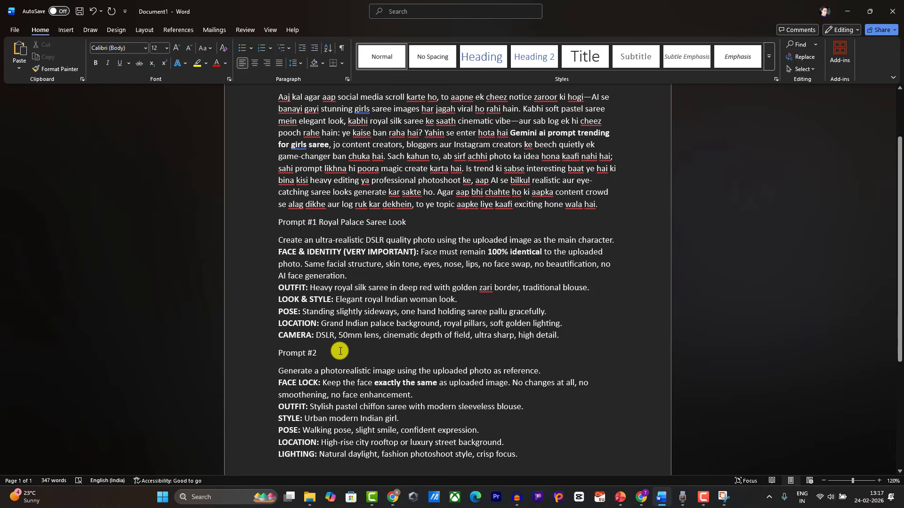
pyautogui.click(339, 351)
pyautogui.hotkey('ctrl', 'v')
# Step: Paste prompts #3 through #5 as a new paragraph after the LIGHTING line and review them
pyautogui.scroll(-3, 471, 344)
pyautogui.click(576, 348)
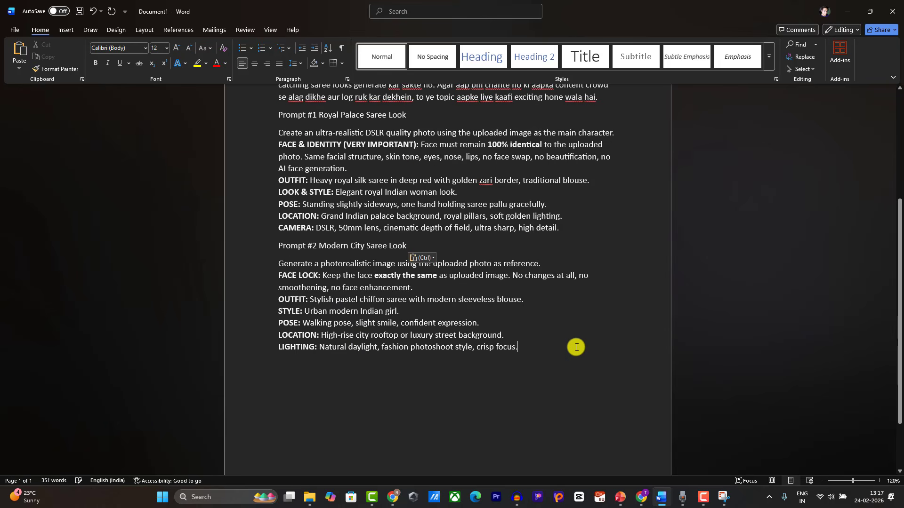
pyautogui.press('Return')
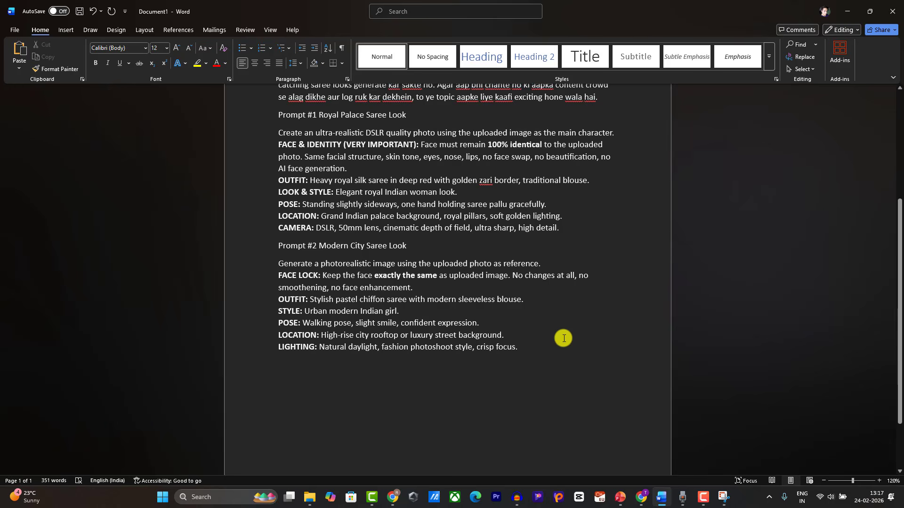
pyautogui.hotkey('ctrl', 'v')
pyautogui.scroll(15, 401, 162)
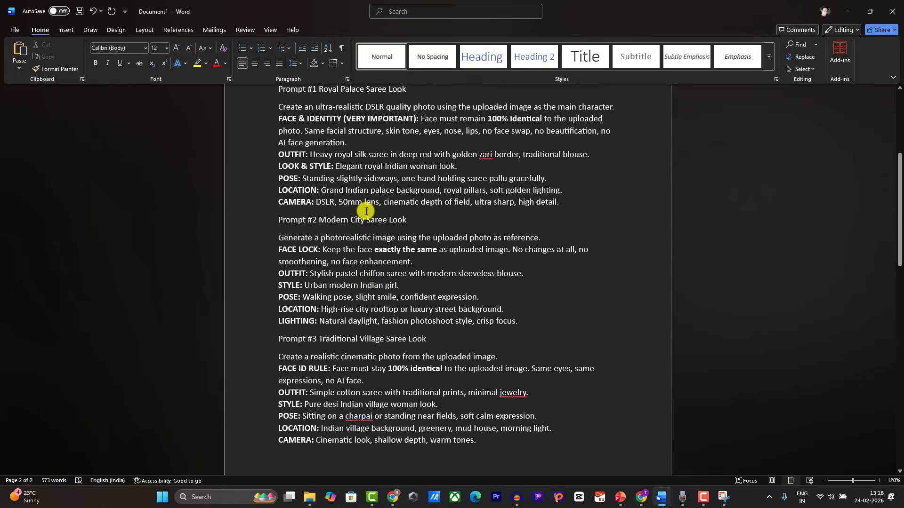
pyautogui.scroll(-15, 366, 212)
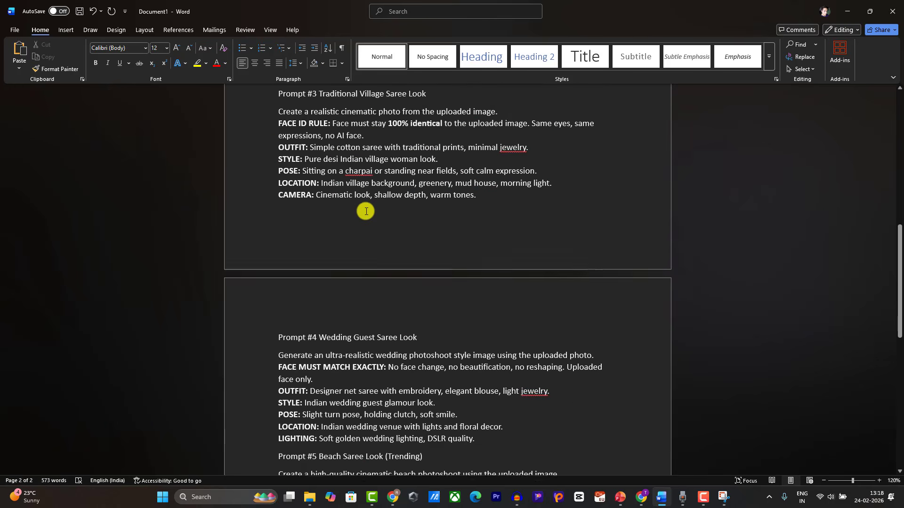
pyautogui.scroll(15, 366, 211)
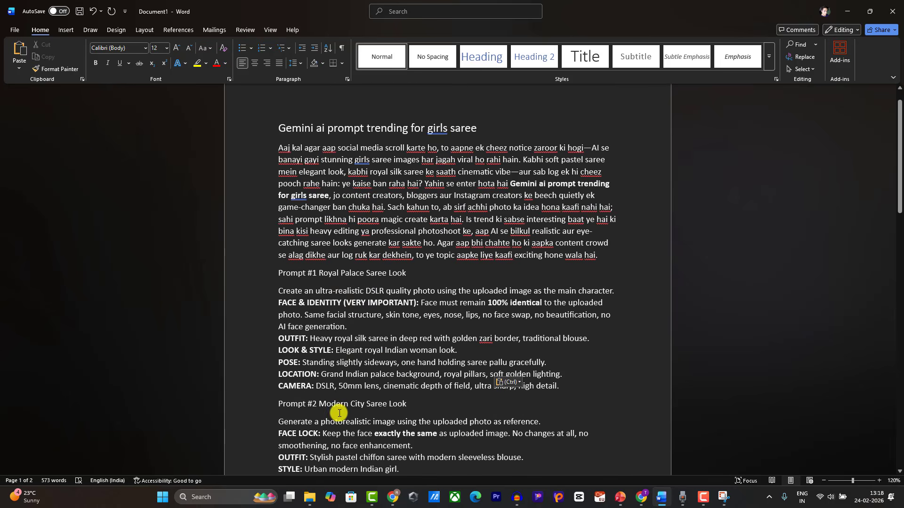
# Step: Preview first.png, fourth.png and third.png from Downloads in the Photos viewer, then close it
pyautogui.click(310, 497)
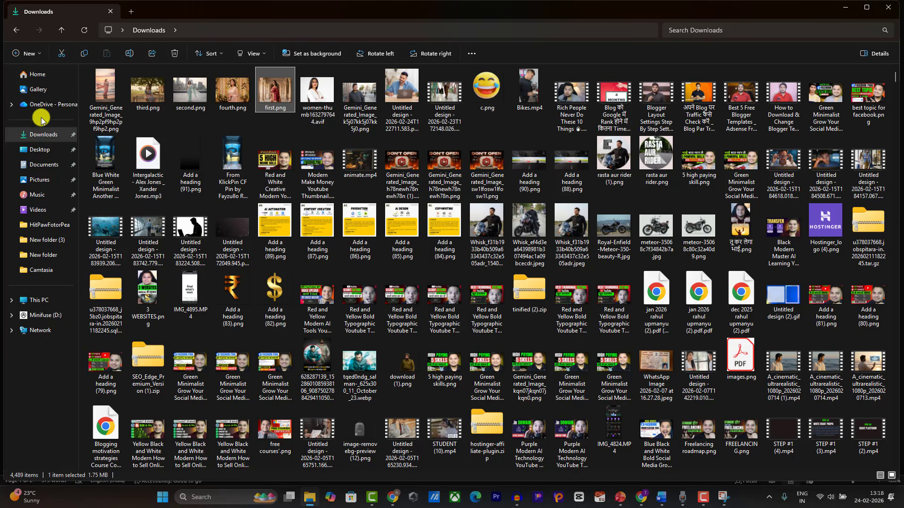
pyautogui.click(268, 84)
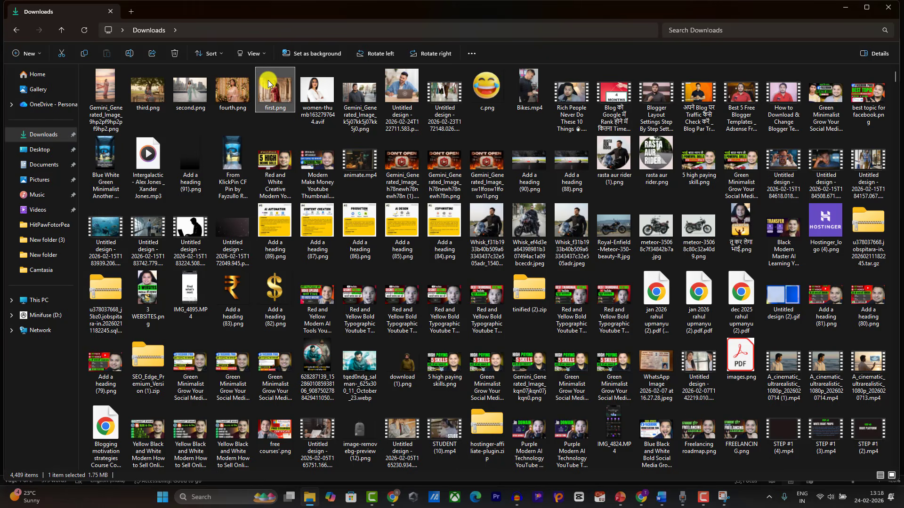
pyautogui.doubleClick(268, 84)
pyautogui.press('Right')
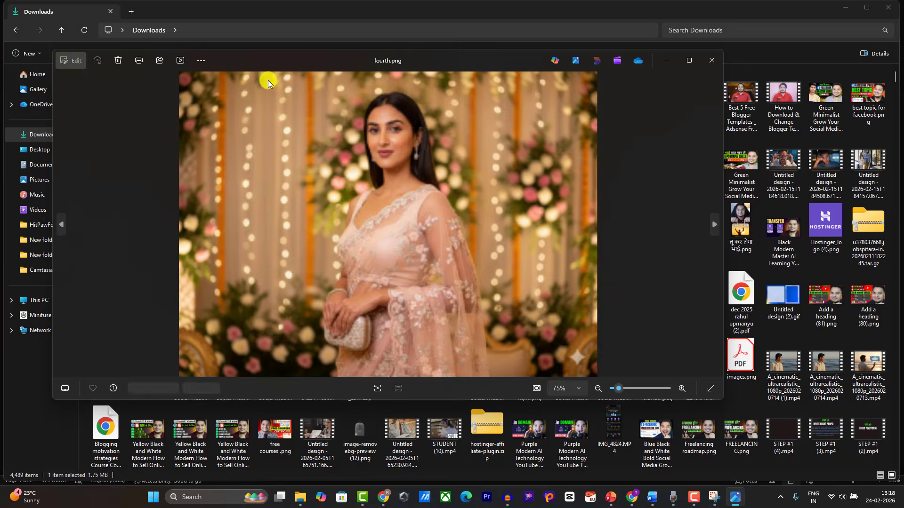
pyautogui.press('Right')
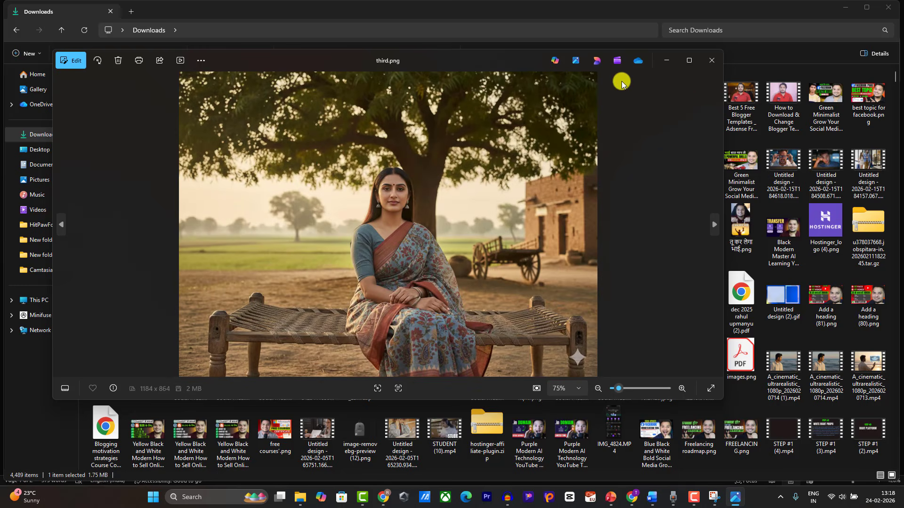
pyautogui.click(711, 60)
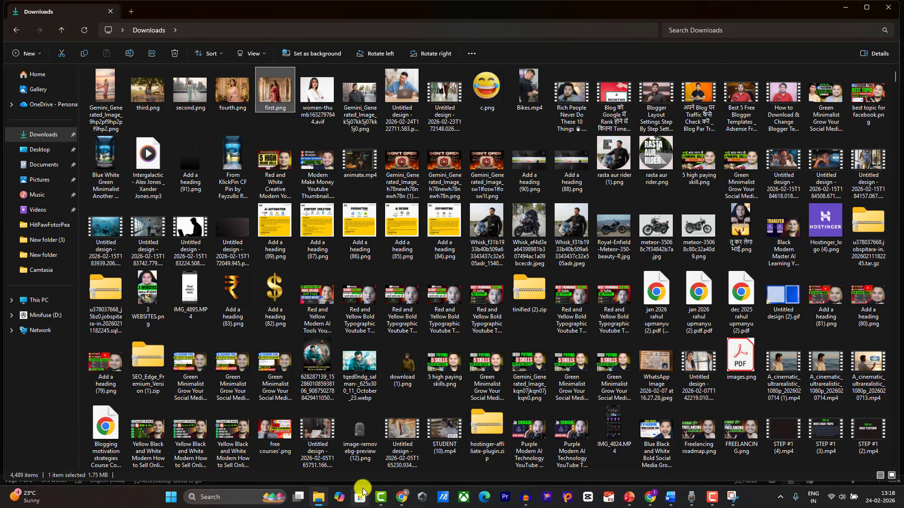
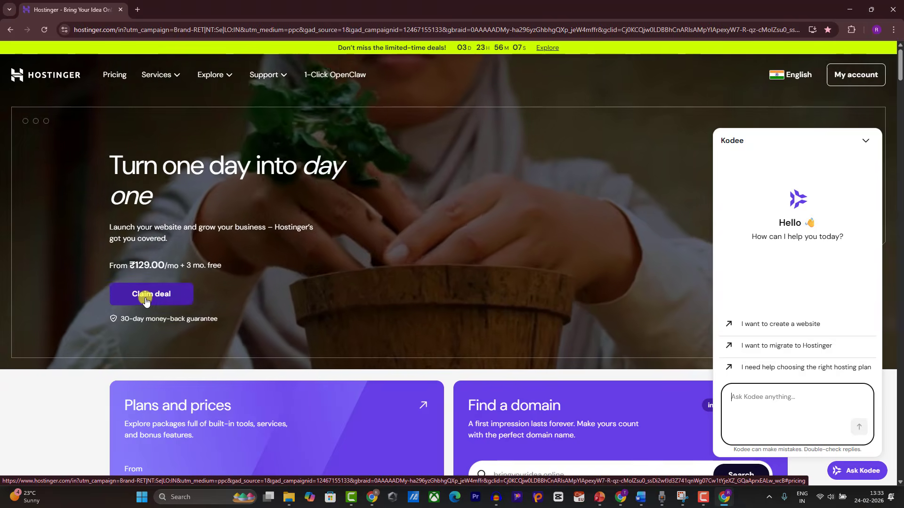
# Step: Show Hostinger's Single, Premium, Business and Cloud Startup plans with prices and features, assistant chat closed
pyautogui.click(144, 304)
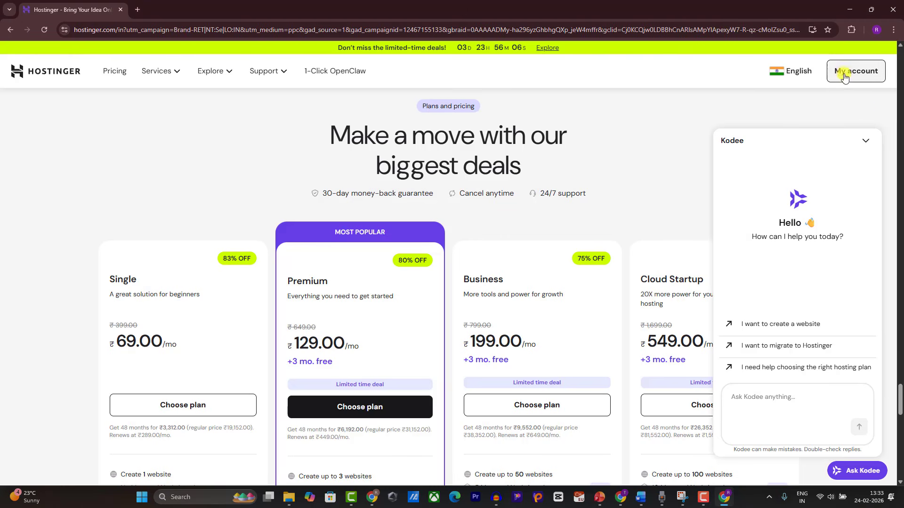
pyautogui.click(865, 141)
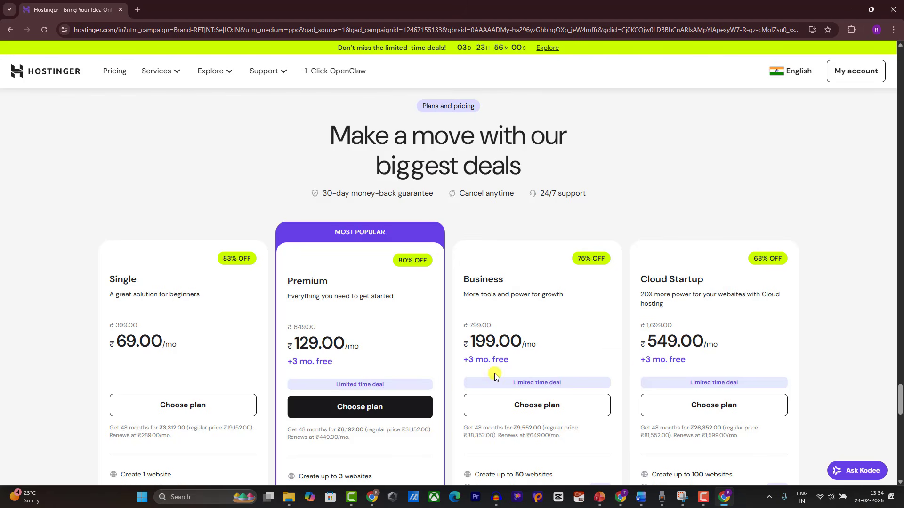
pyautogui.doubleClick(322, 283)
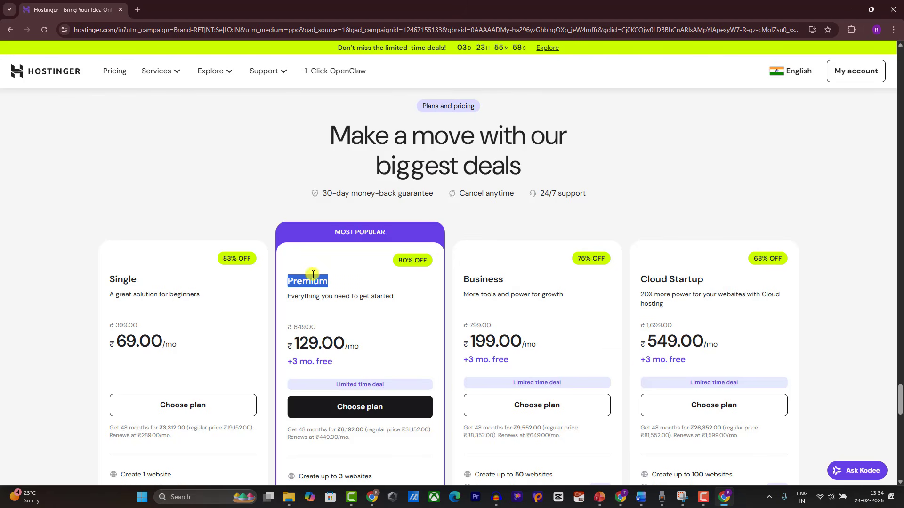
pyautogui.doubleClick(492, 281)
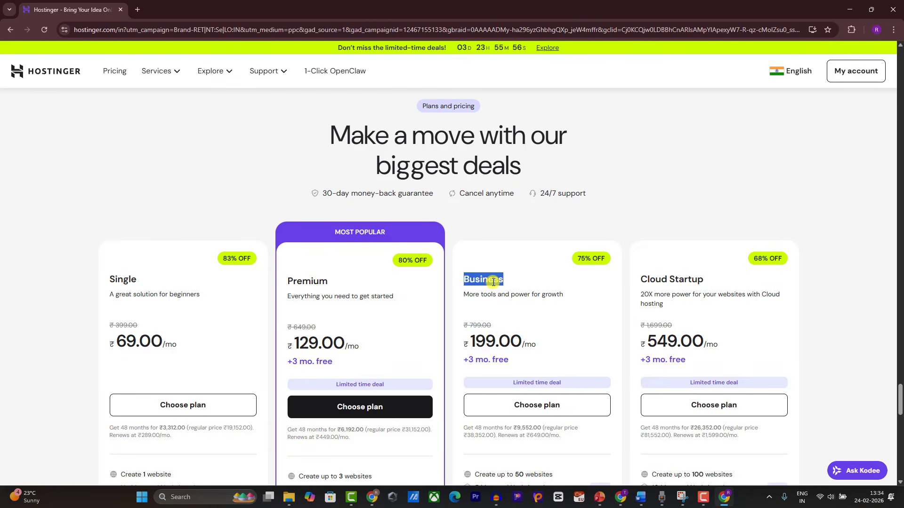
pyautogui.doubleClick(307, 280)
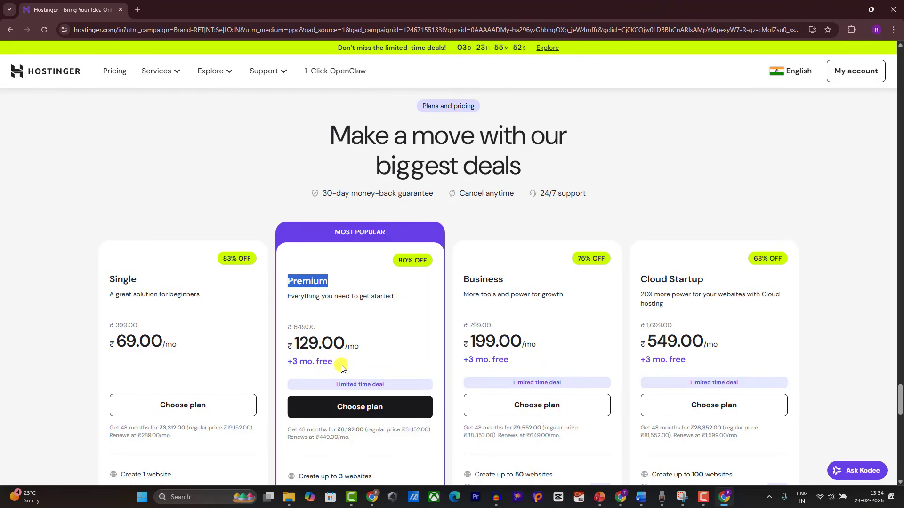
pyautogui.scroll(-3, 342, 368)
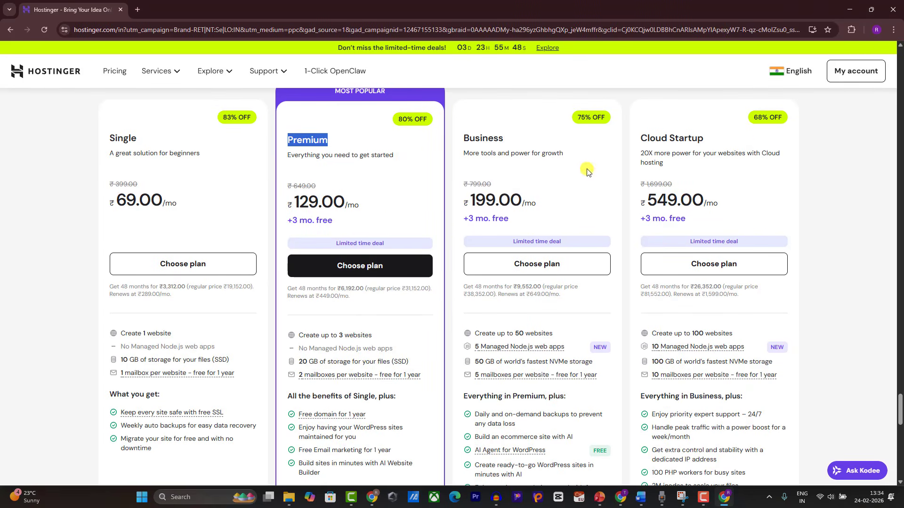
# Step: Add the Premium plan to the cart on 48 months and apply coupon RAHULU
pyautogui.click(349, 266)
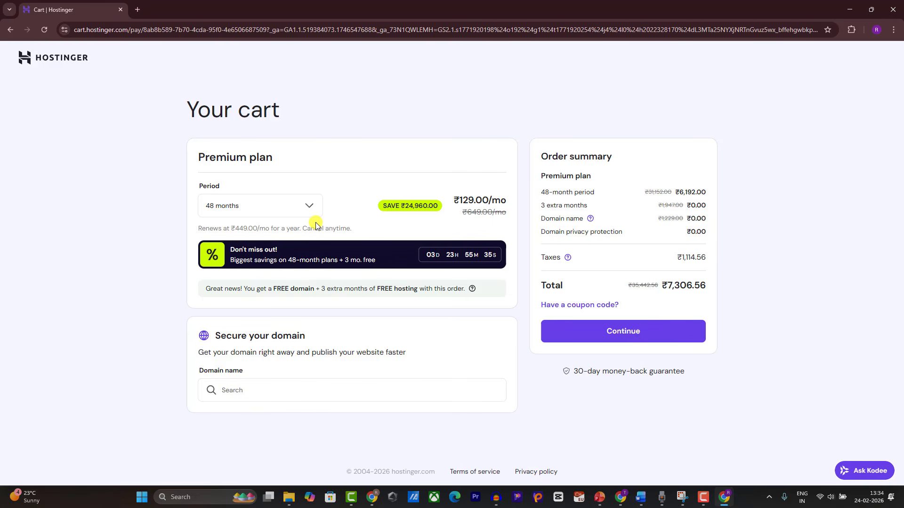
pyautogui.click(257, 207)
pyautogui.click(490, 160)
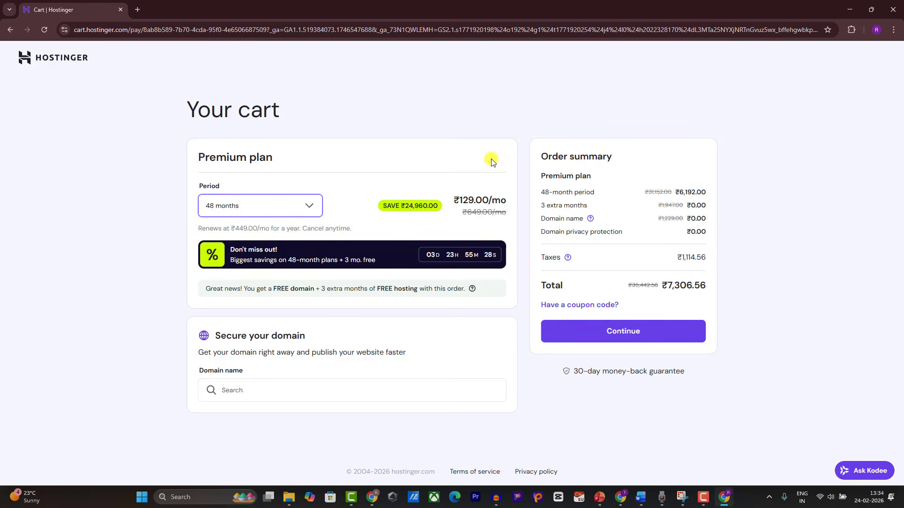
pyautogui.click(596, 305)
pyautogui.write('RAH')
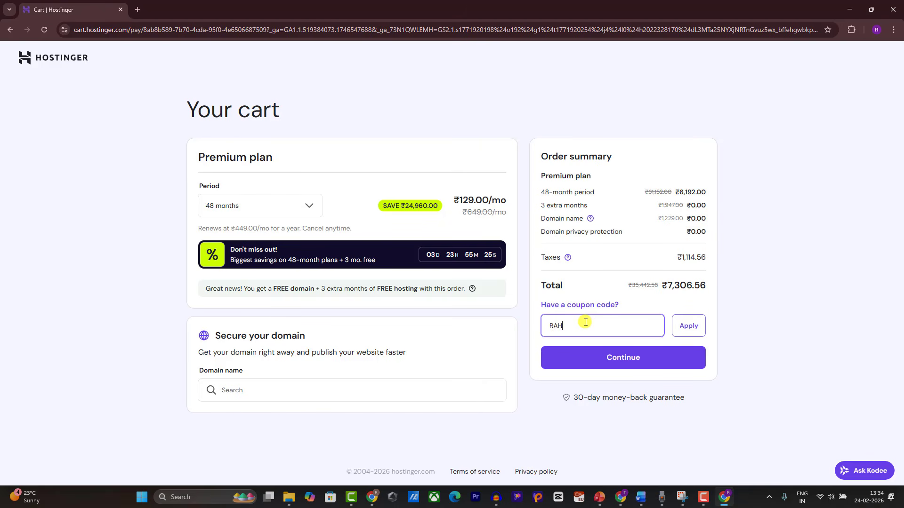
pyautogui.write('ULUPMANYU')
pyautogui.click(690, 325)
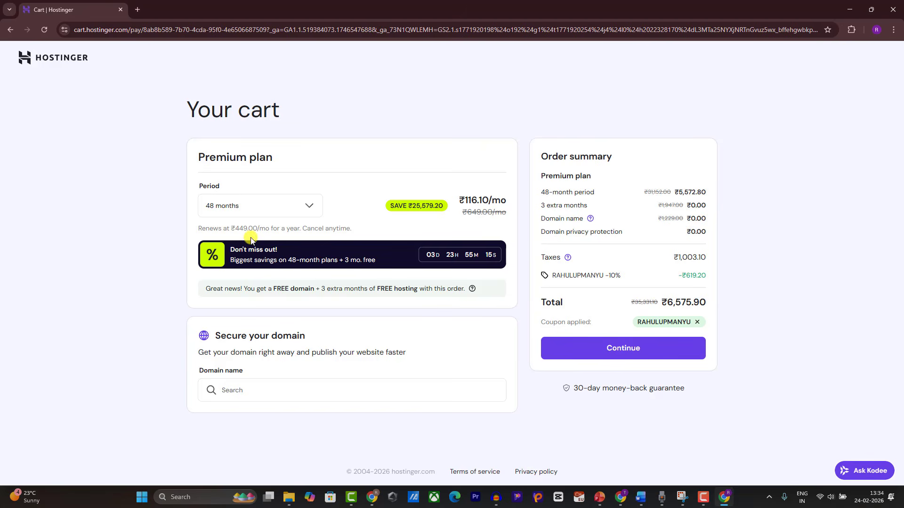
# Step: Compare the 24-month and 12-month billing periods for the Premium plan
pyautogui.click(259, 205)
pyautogui.click(255, 273)
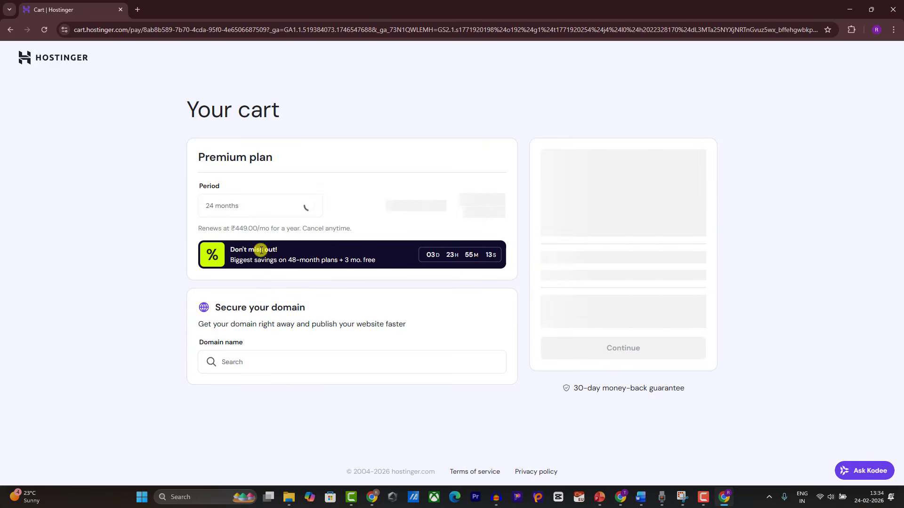
pyautogui.click(258, 207)
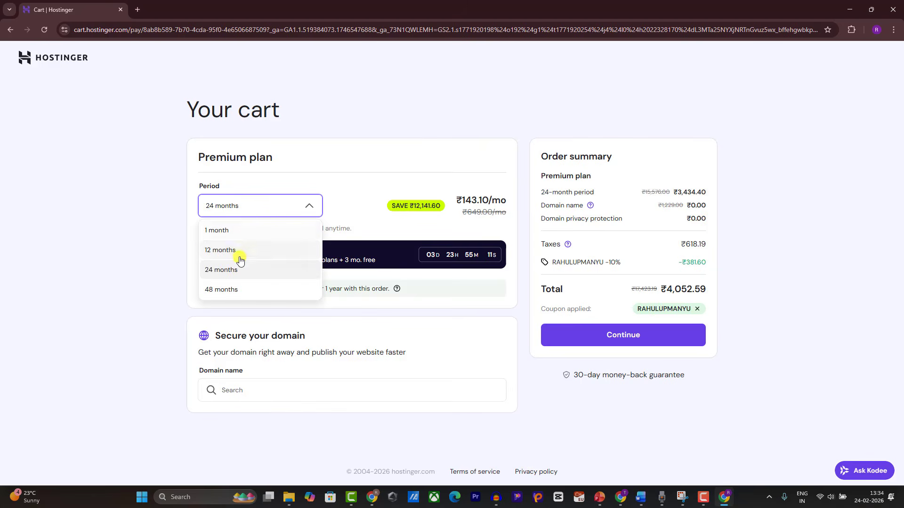
pyautogui.click(240, 251)
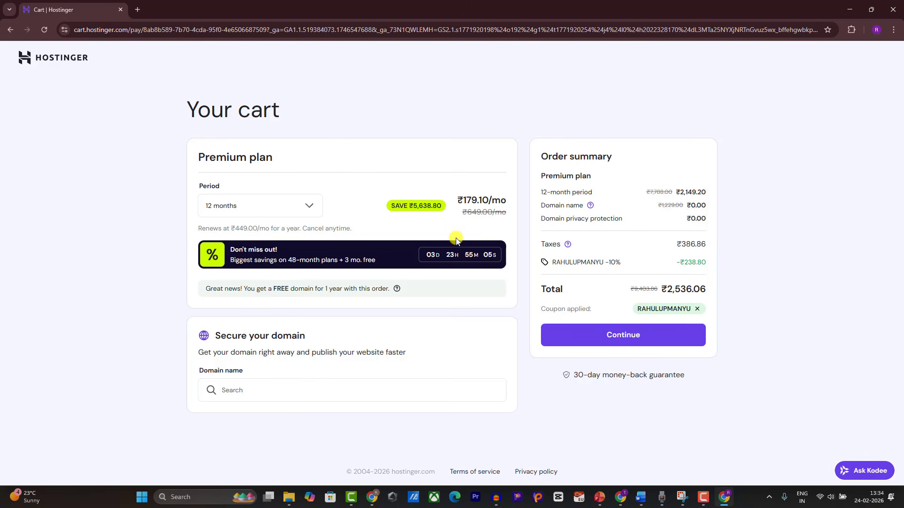
# Step: Replace the 10% coupon with RAHUL20 and return to 48 months, totalling ₹5,845.25
pyautogui.click(696, 310)
pyautogui.click(576, 308)
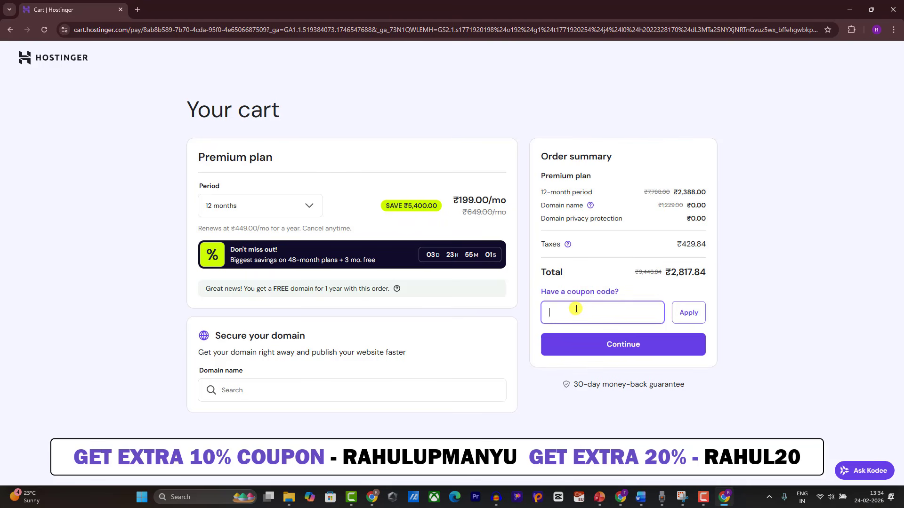
pyautogui.write('RAHUL20')
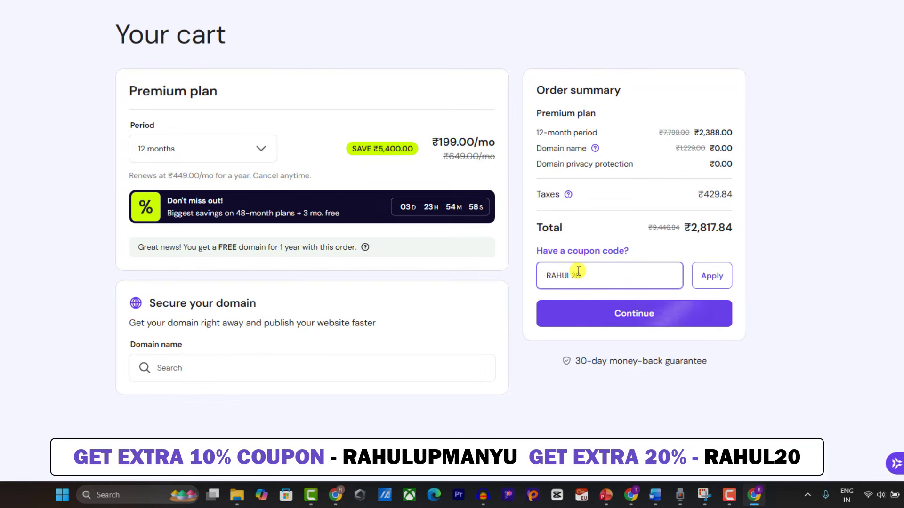
pyautogui.click(714, 282)
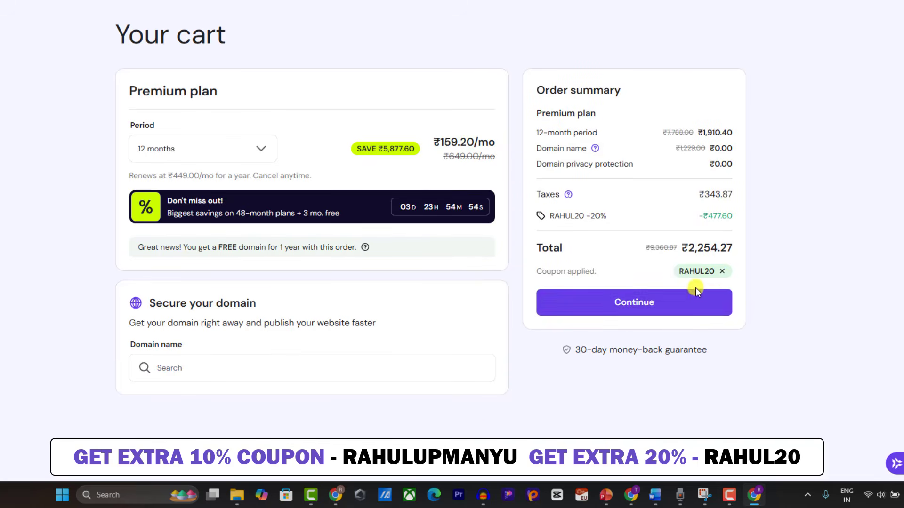
pyautogui.click(252, 149)
pyautogui.click(178, 248)
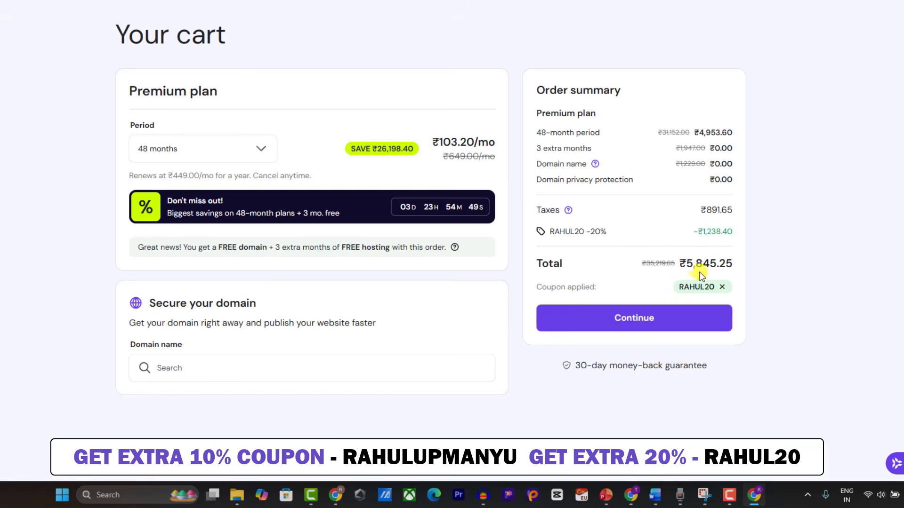
pyautogui.doubleClick(687, 286)
# Step: Proceed to checkout and register with a Google account to reach the billing address form
pyautogui.click(598, 317)
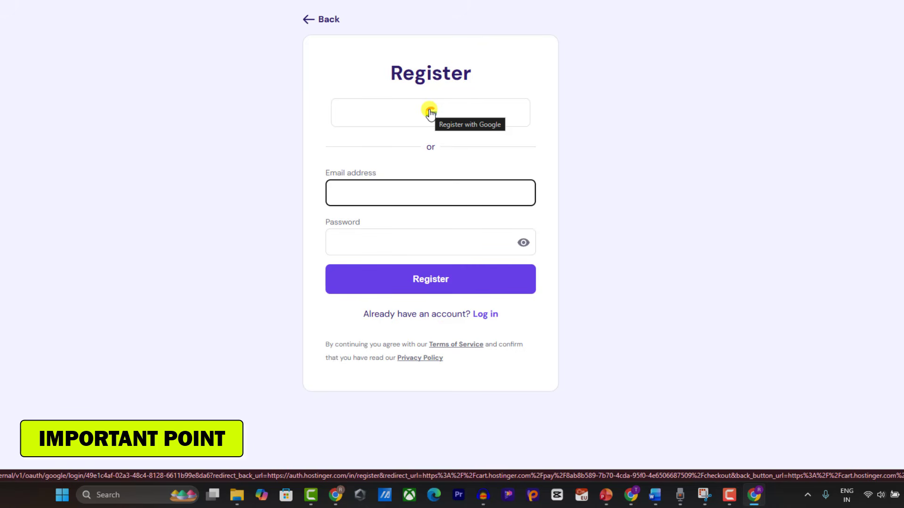
pyautogui.click(430, 112)
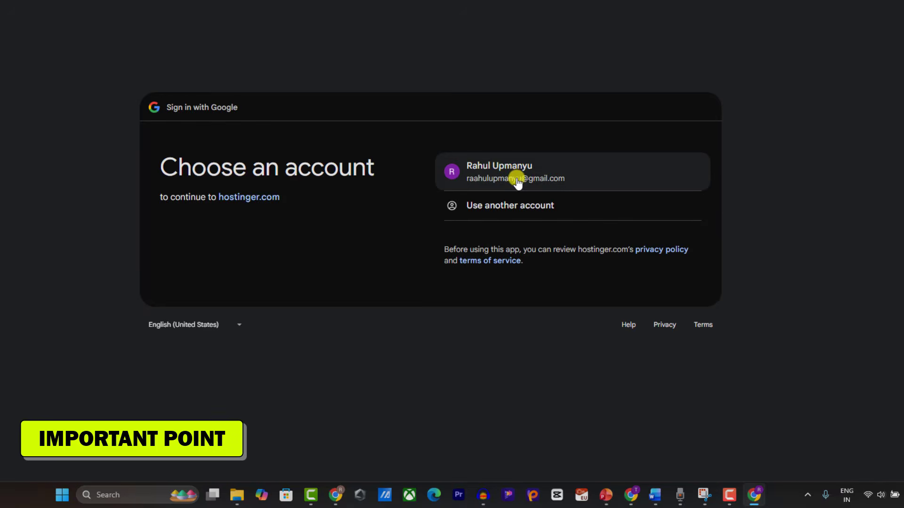
pyautogui.click(517, 181)
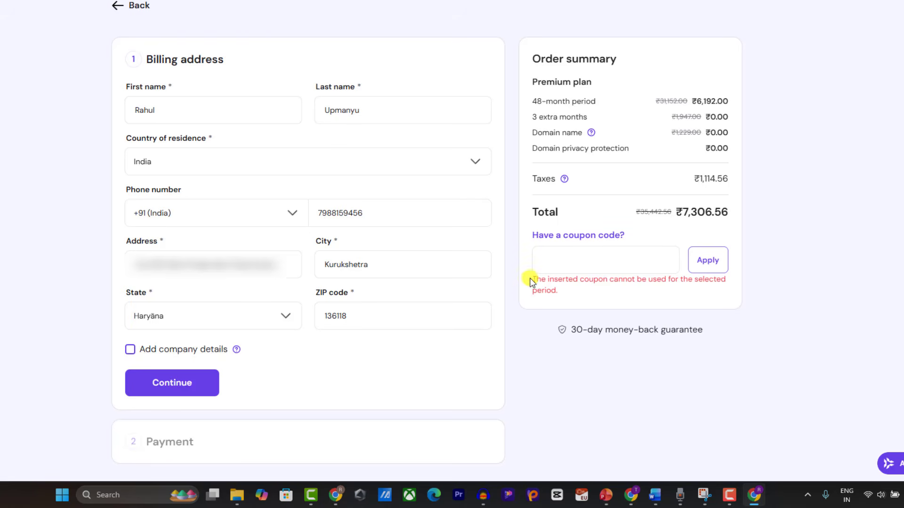
# Step: Submit the billing address and pay the ₹7,306.56 Premium order by UPI
pyautogui.moveTo(531, 281); pyautogui.dragTo(566, 295)
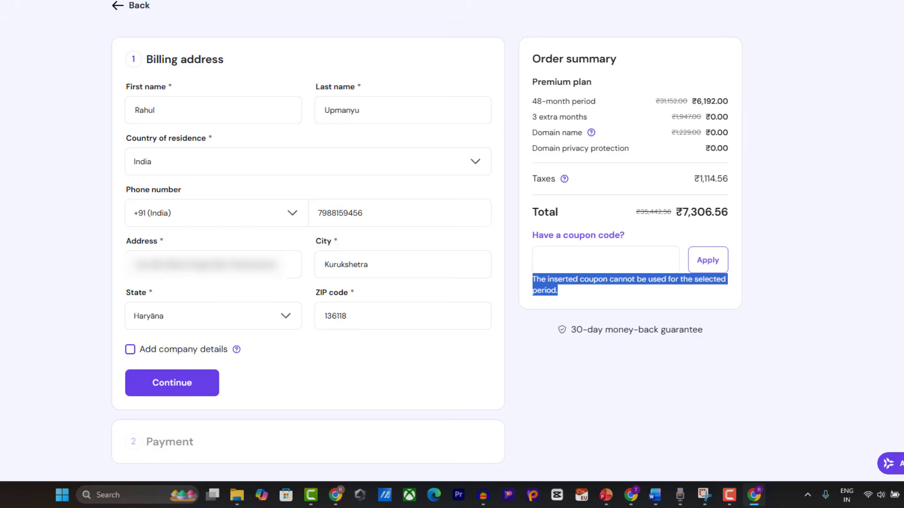
pyautogui.click(565, 295)
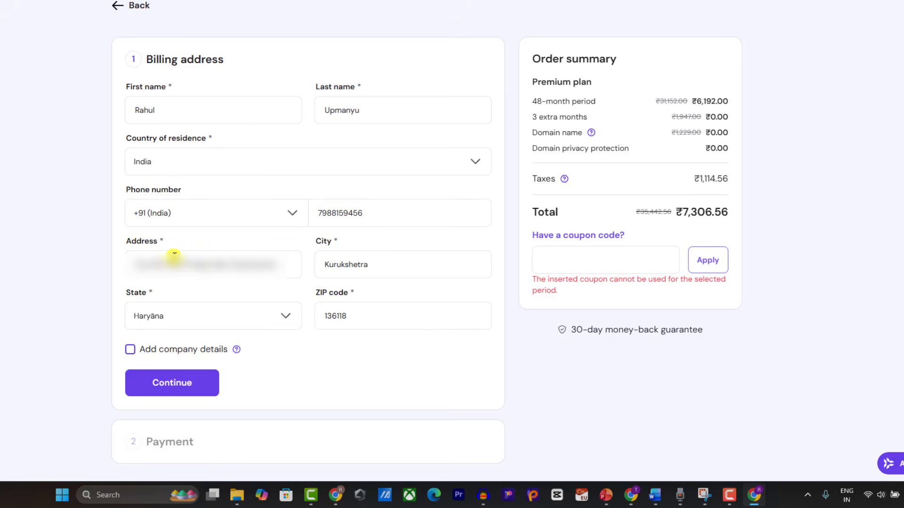
pyautogui.click(170, 383)
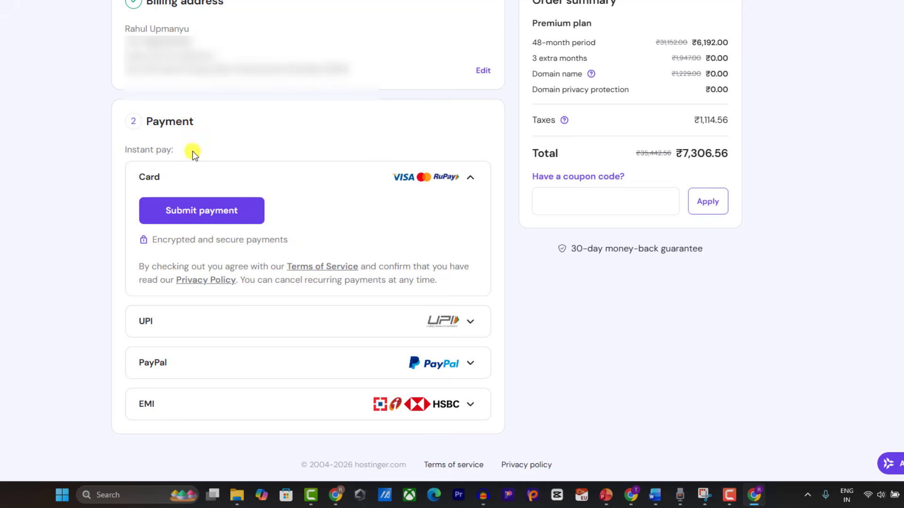
pyautogui.click(163, 322)
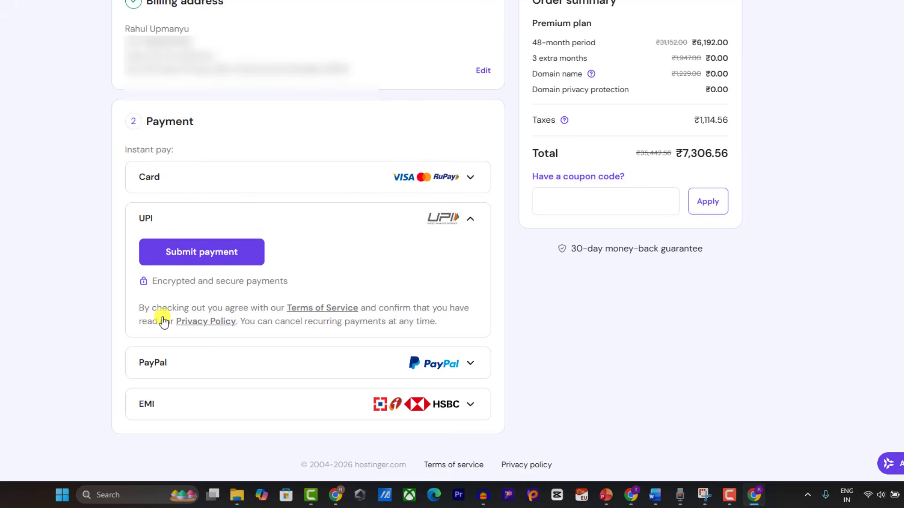
pyautogui.click(197, 257)
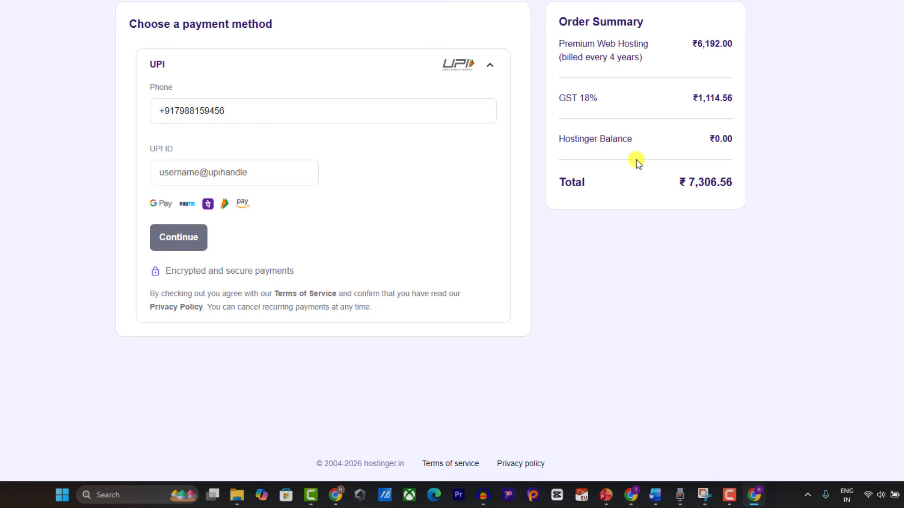
pyautogui.moveTo(656, 181); pyautogui.dragTo(778, 182)
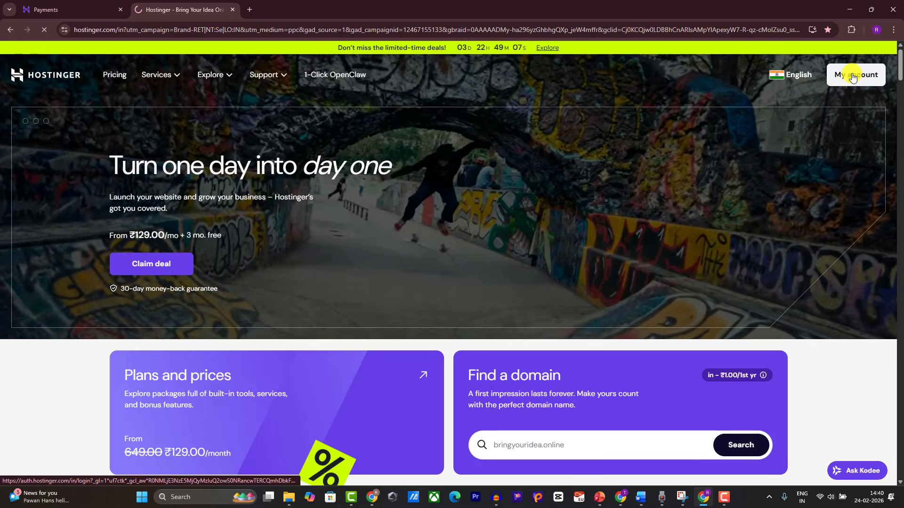
# Step: From hPanel's Websites list, add a new WordPress website
pyautogui.click(853, 75)
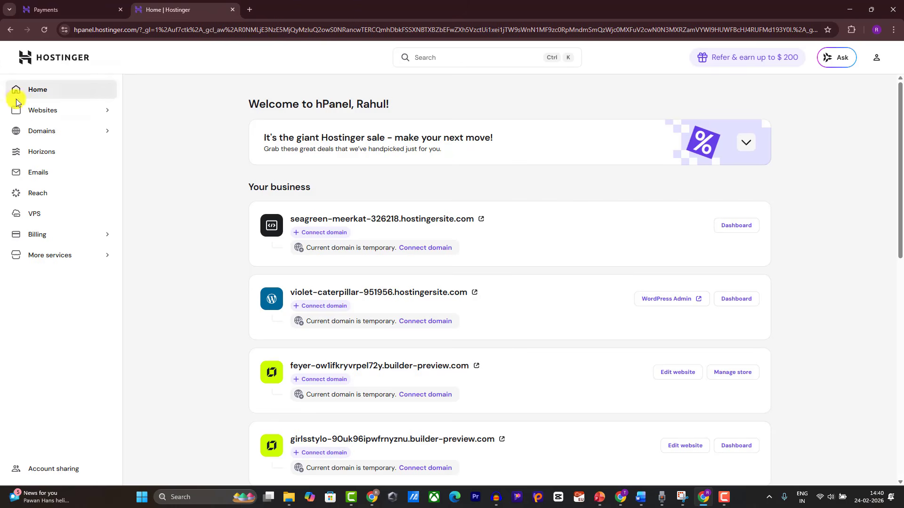
pyautogui.click(42, 114)
pyautogui.click(42, 132)
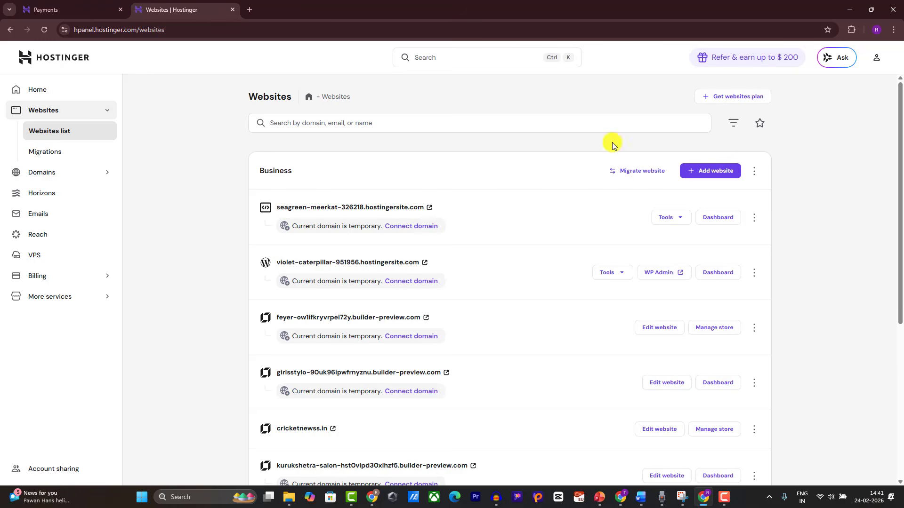
pyautogui.click(699, 172)
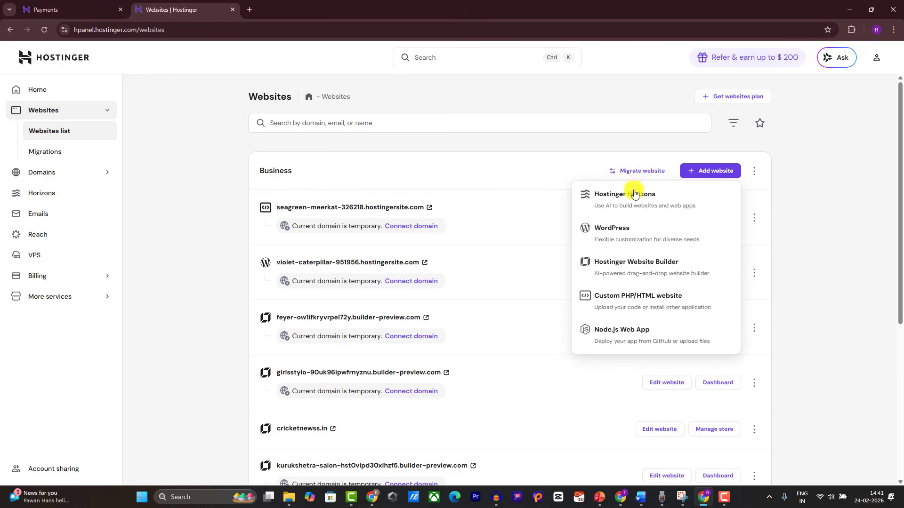
pyautogui.click(609, 233)
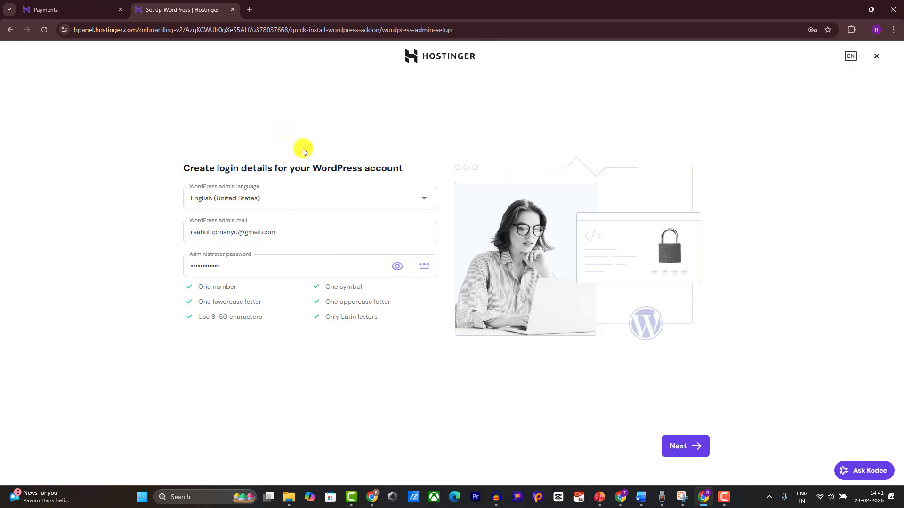
# Step: Review the administrator password and its requirements, then accept the WordPress login details
pyautogui.doubleClick(267, 265)
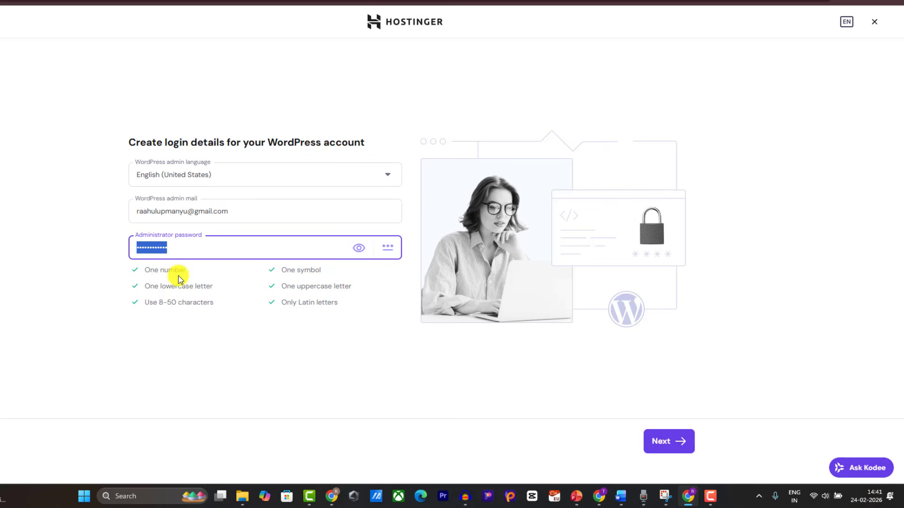
pyautogui.moveTo(142, 268); pyautogui.dragTo(337, 319)
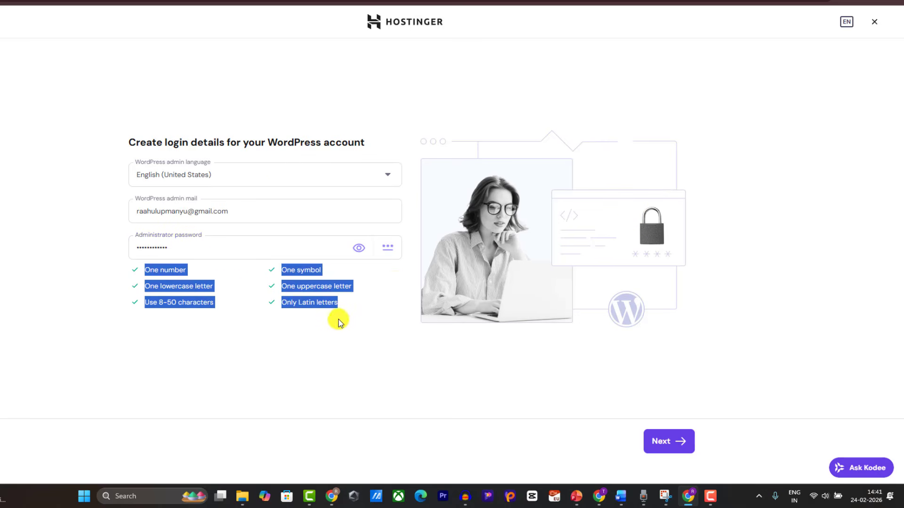
pyautogui.click(288, 250)
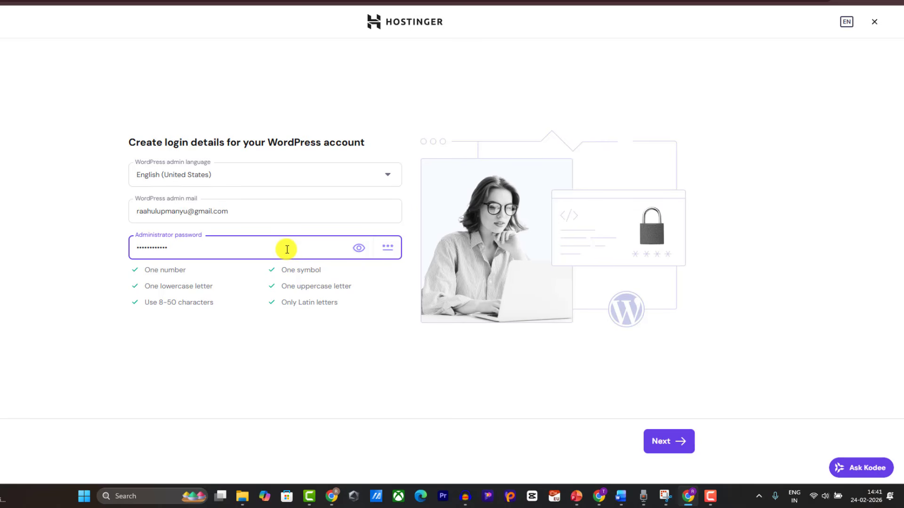
pyautogui.click(685, 440)
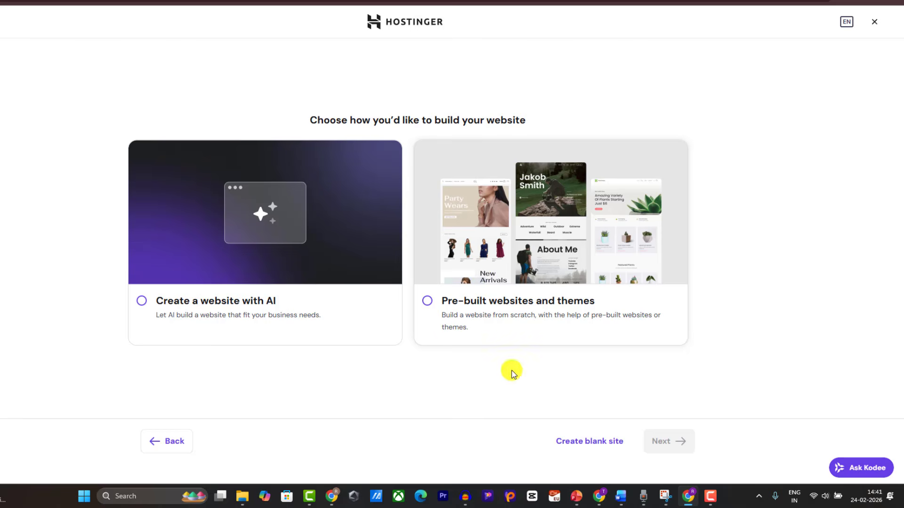
# Step: Choose pre-built websites and use the GeneratePress theme instead of a template
pyautogui.click(493, 313)
pyautogui.click(668, 440)
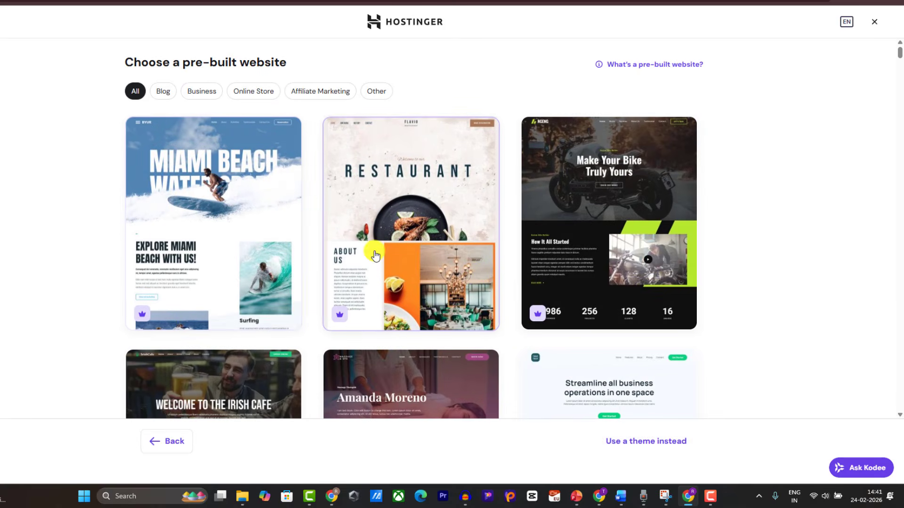
pyautogui.click(631, 442)
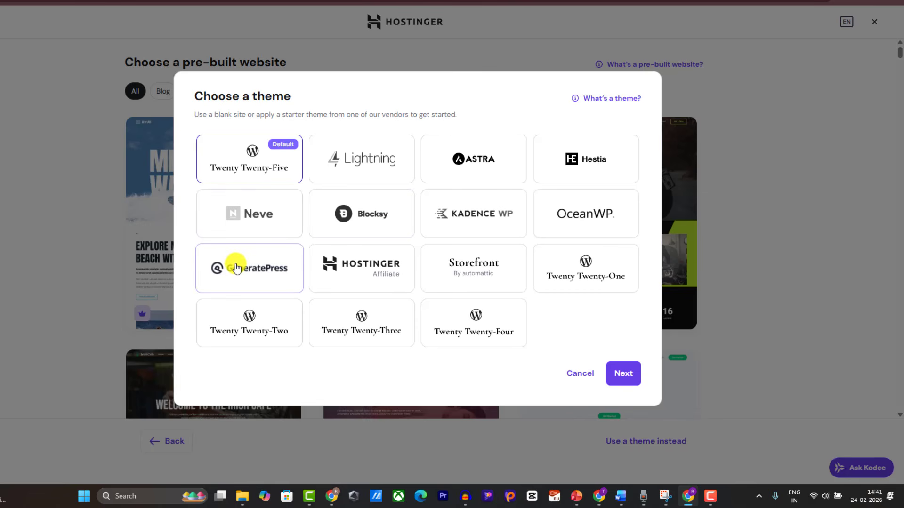
pyautogui.click(236, 268)
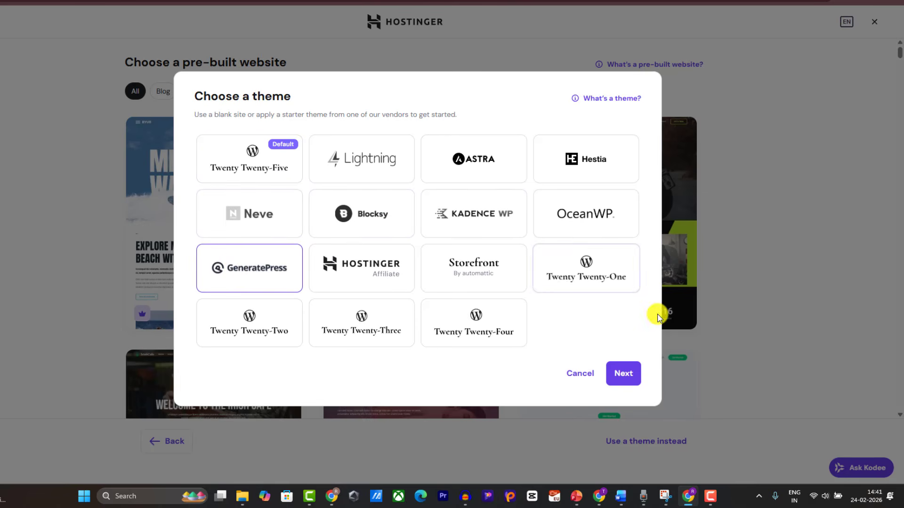
pyautogui.click(615, 375)
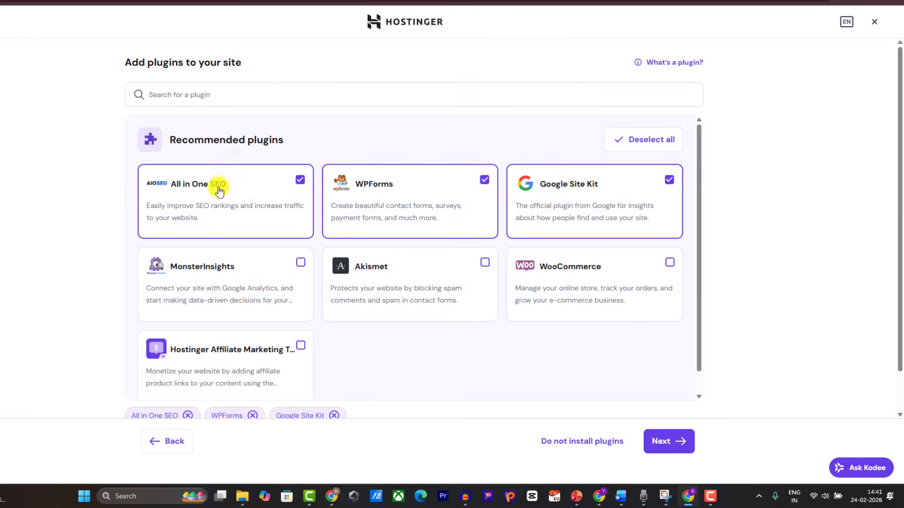
# Step: Drop All in One SEO and WPForms, add Rank Math SEO, and continue
pyautogui.click(300, 180)
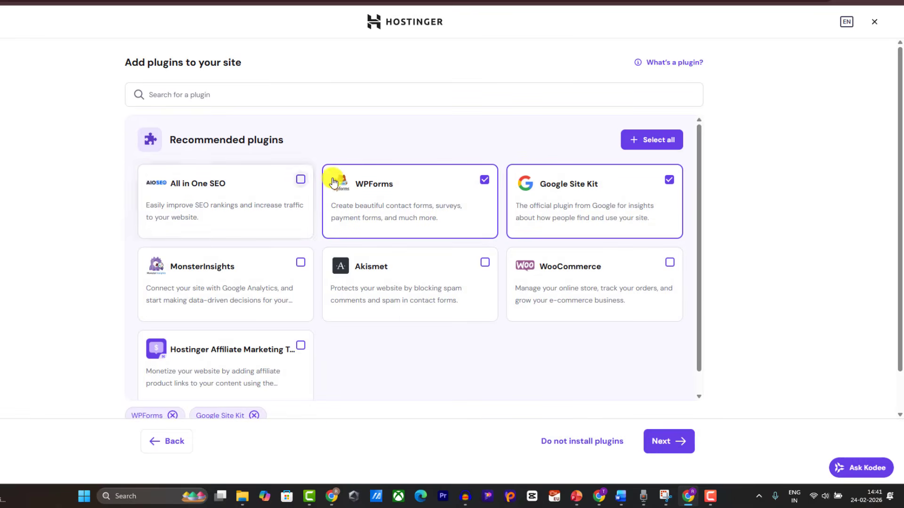
pyautogui.click(485, 180)
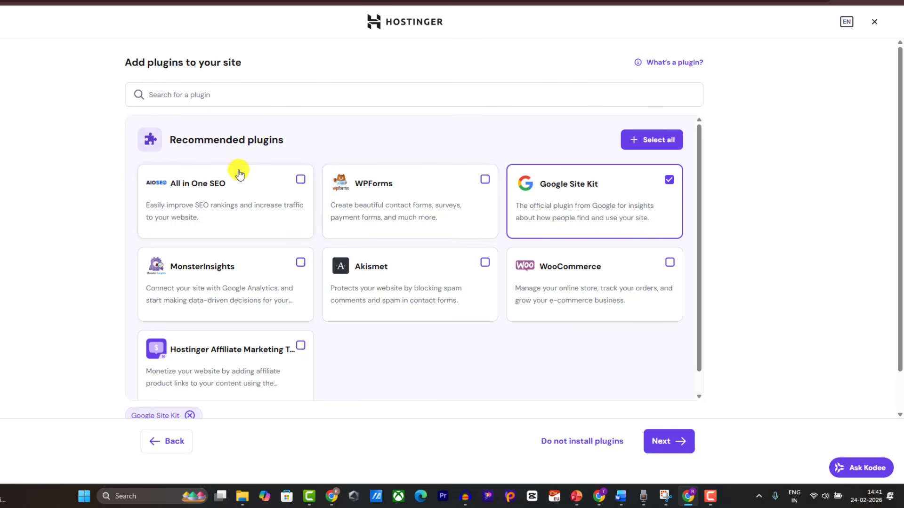
pyautogui.click(250, 99)
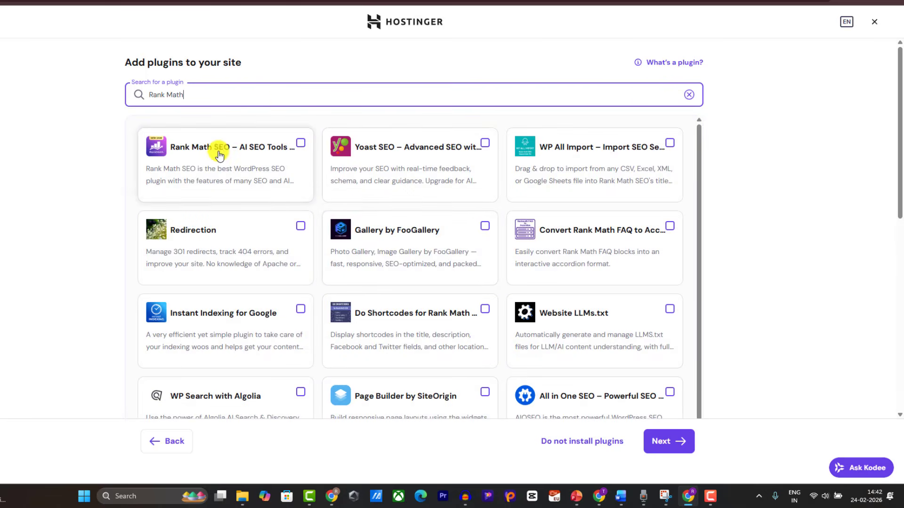
pyautogui.click(298, 144)
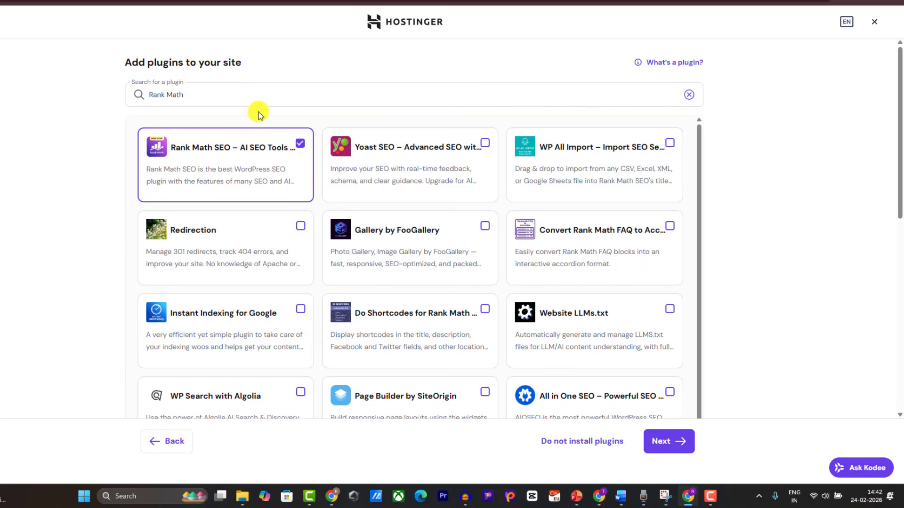
pyautogui.moveTo(247, 91); pyautogui.dragTo(47, 107)
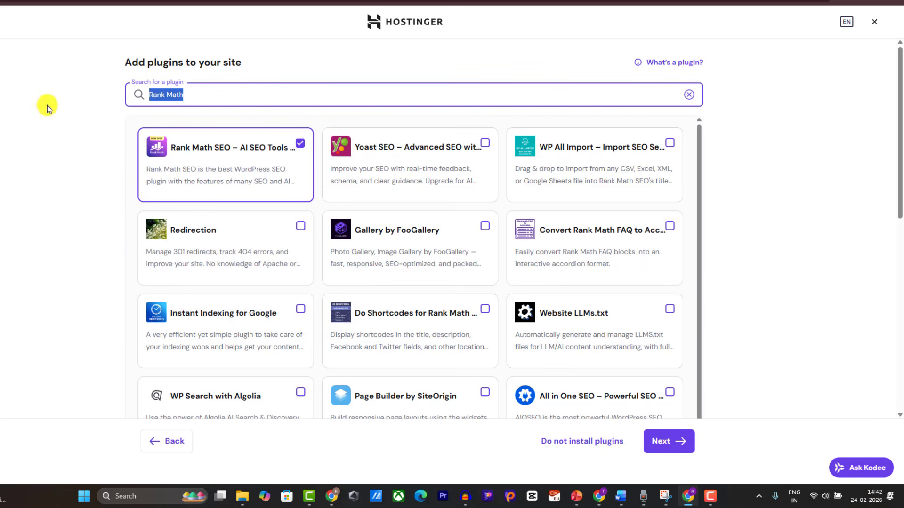
pyautogui.click(666, 441)
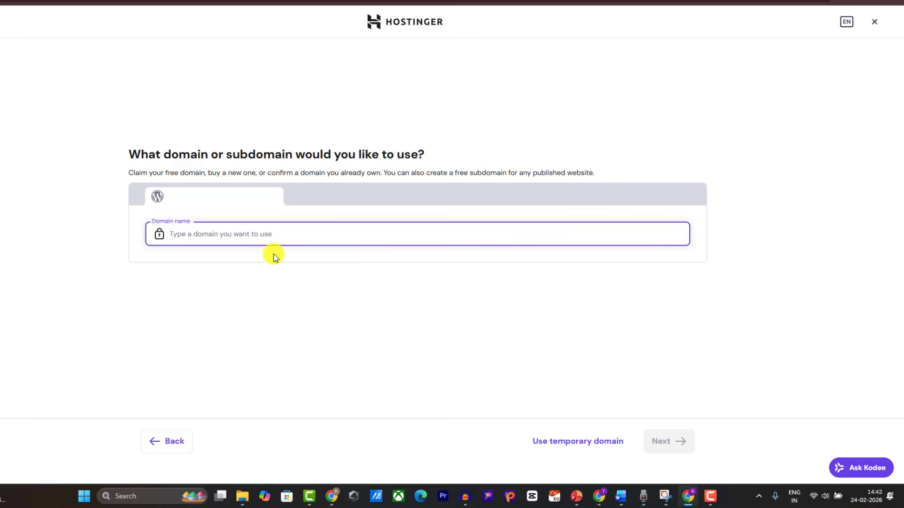
pyautogui.hotkey('ctrl', 't')
pyautogui.write('ge')
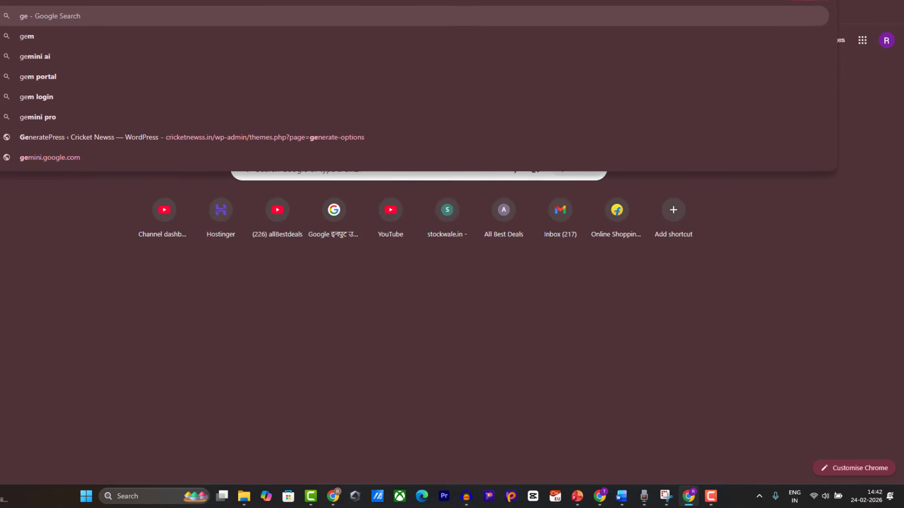
pyautogui.click(333, 497)
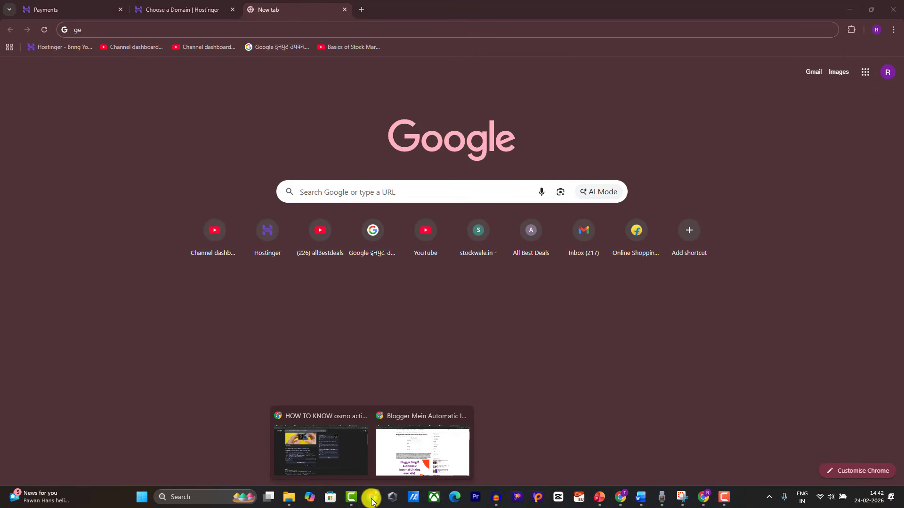
pyautogui.click(359, 454)
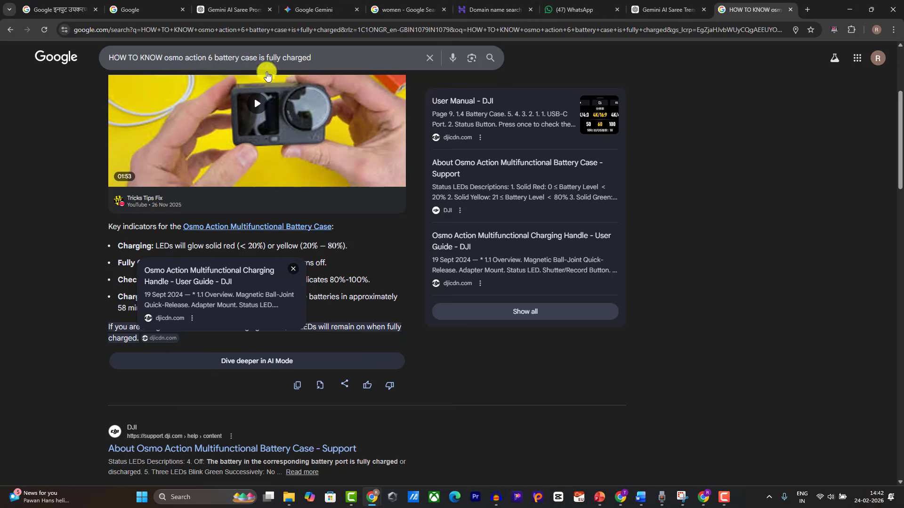
pyautogui.click(807, 9)
pyautogui.write('gemini.google.com/app?hl=en-IN')
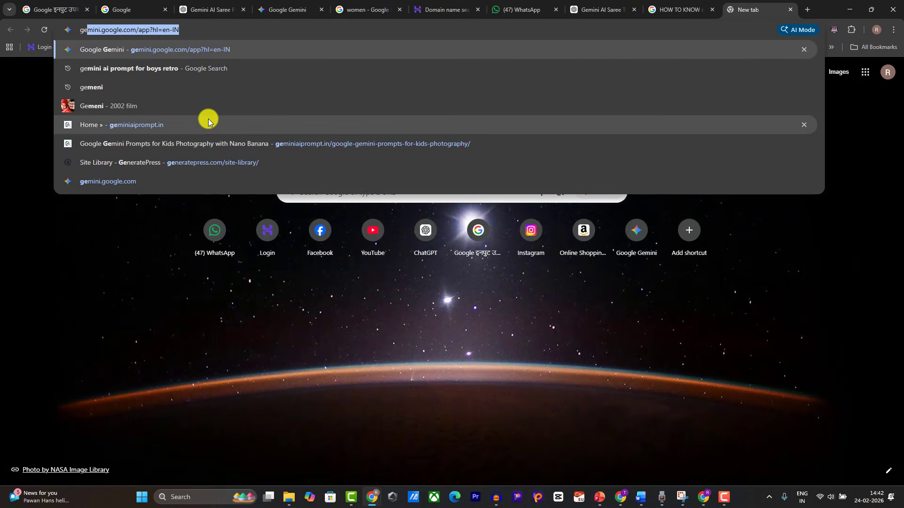
pyautogui.click(208, 120)
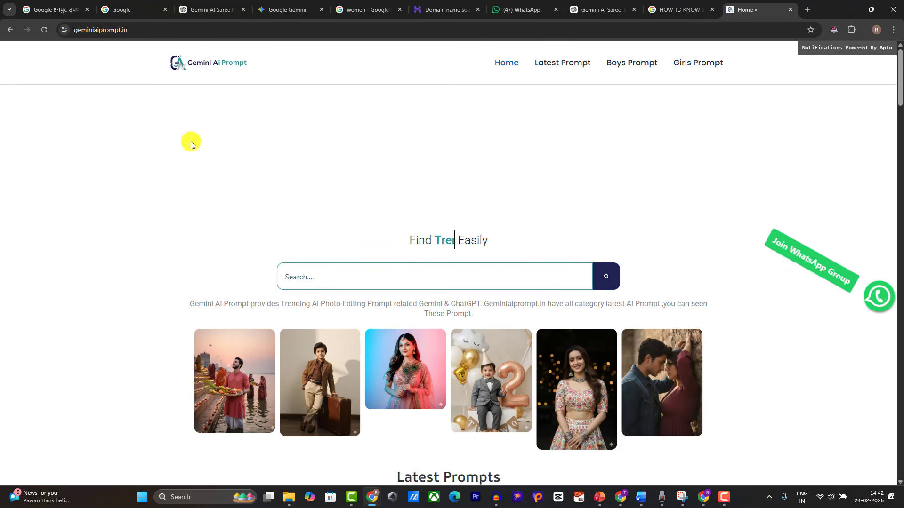
pyautogui.click(123, 29)
pyautogui.doubleClick(123, 29)
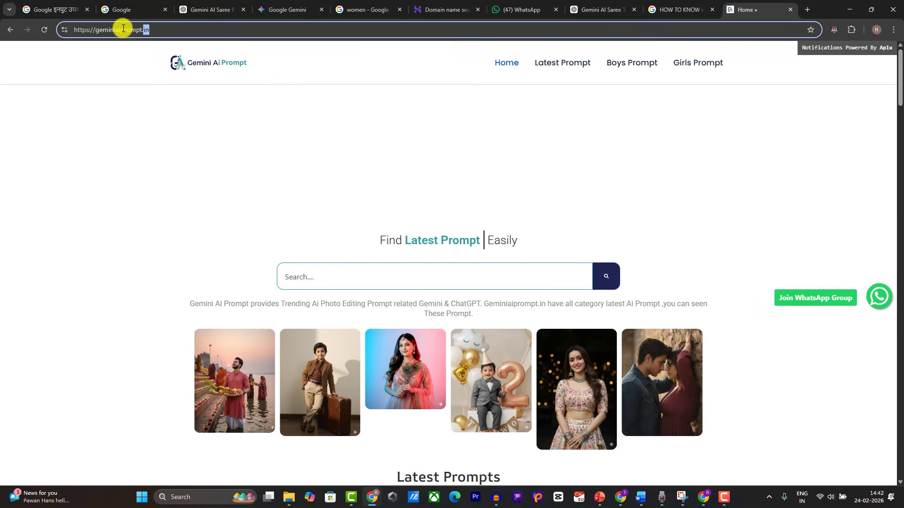
pyautogui.scroll(-3, 258, 192)
pyautogui.scroll(-10, 258, 192)
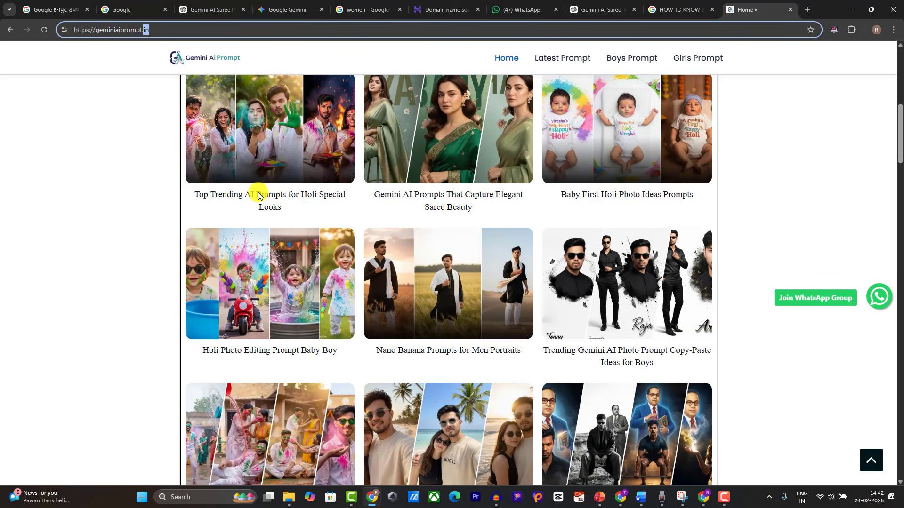
pyautogui.scroll(10, 257, 192)
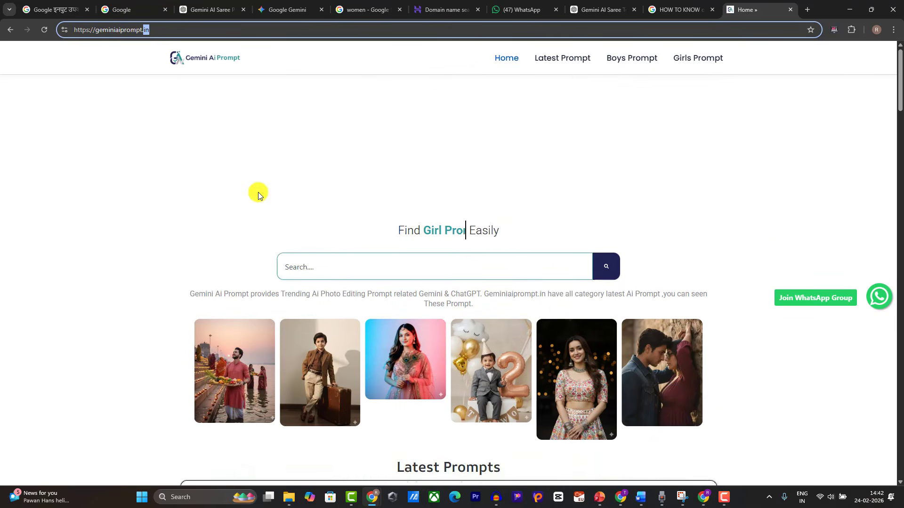
pyautogui.click(701, 497)
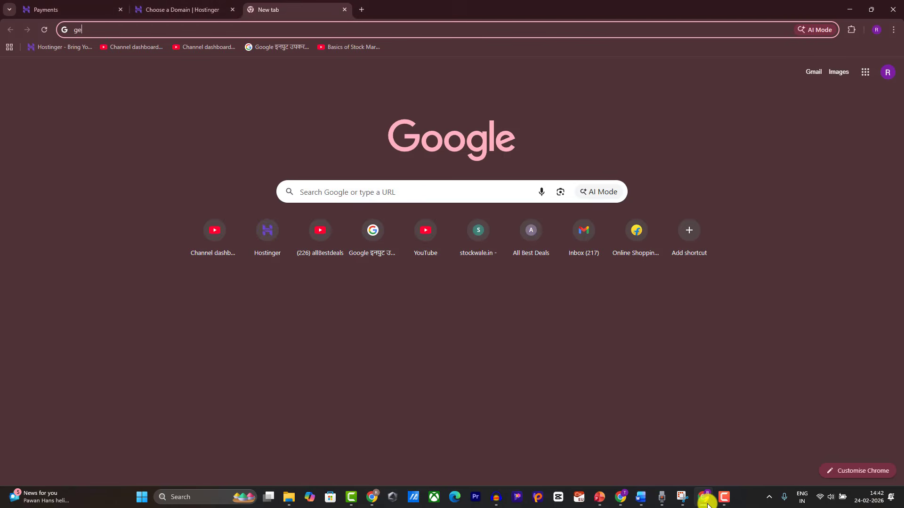
pyautogui.click(179, 8)
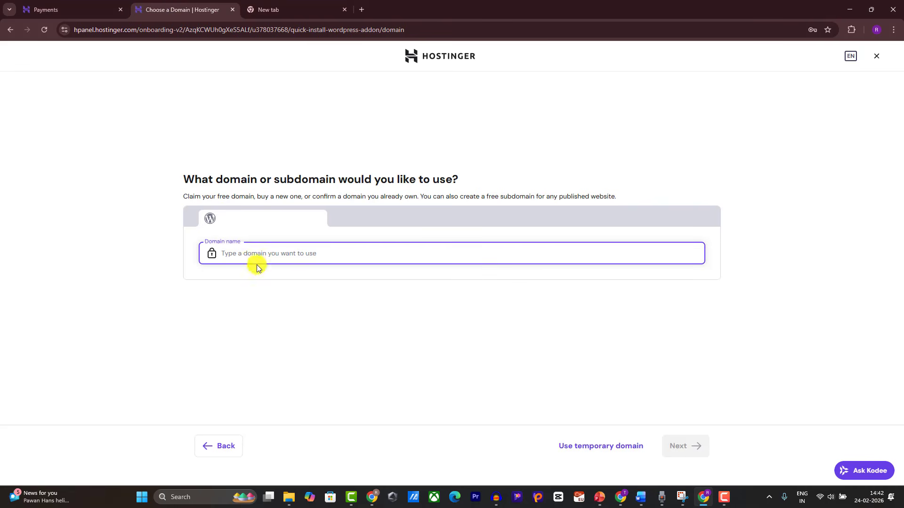
pyautogui.write('aipromptso')
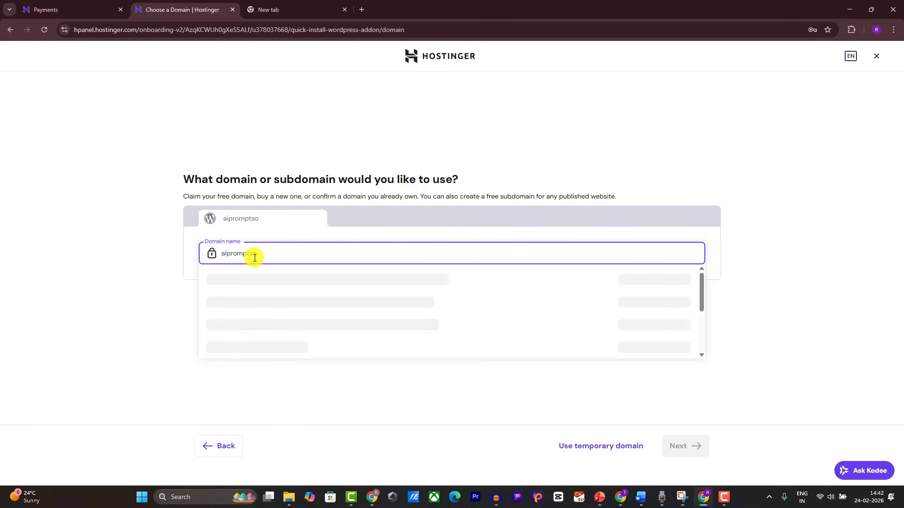
pyautogui.press('BackSpace')
pyautogui.write('gemeni')
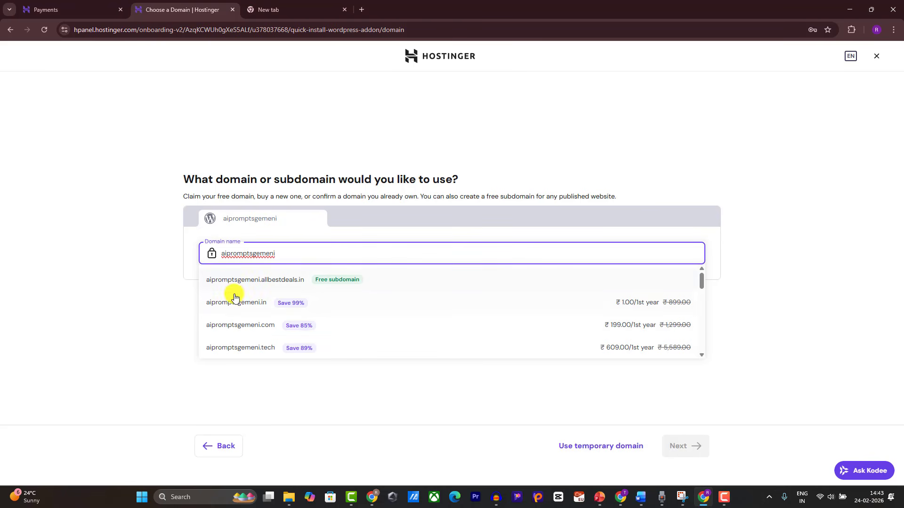
pyautogui.click(99, 298)
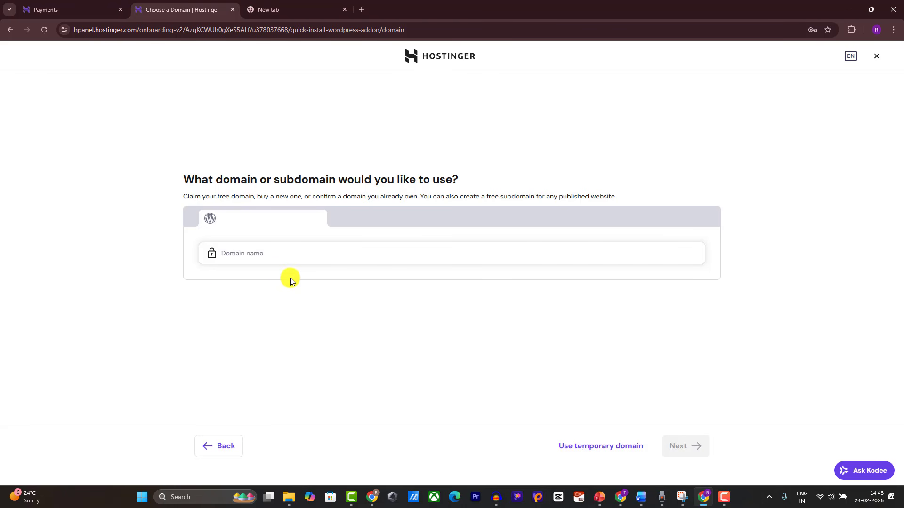
# Step: Skip claiming a custom domain and continue with a temporary domain
pyautogui.click(260, 260)
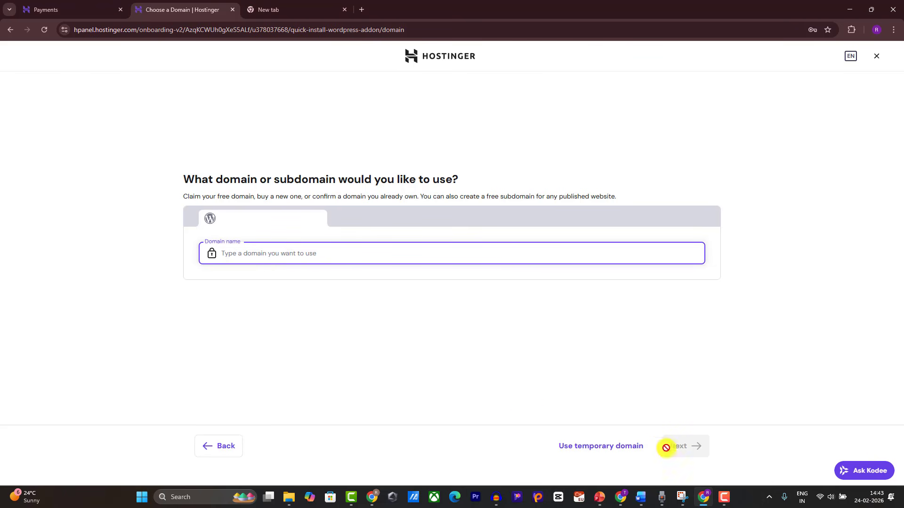
pyautogui.click(630, 450)
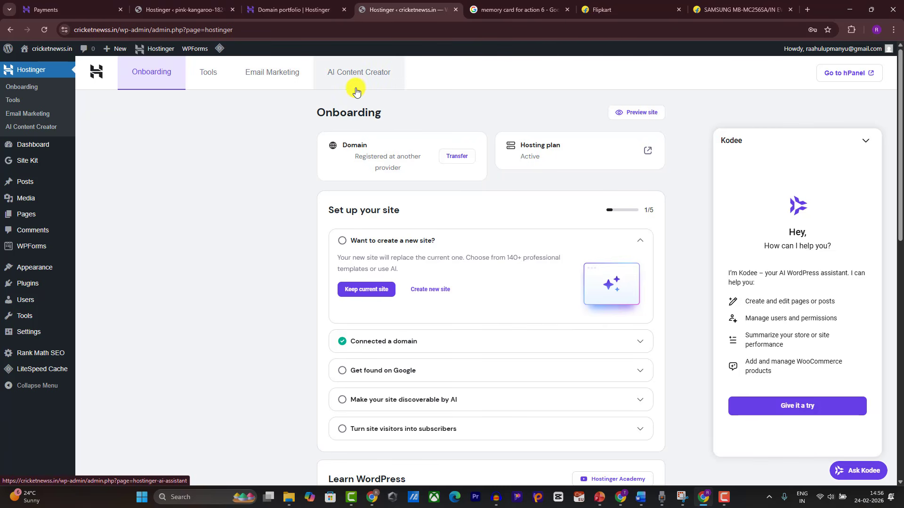
# Step: Close the Kodee panel and log out of the cricketnewss.in WordPress admin
pyautogui.click(865, 141)
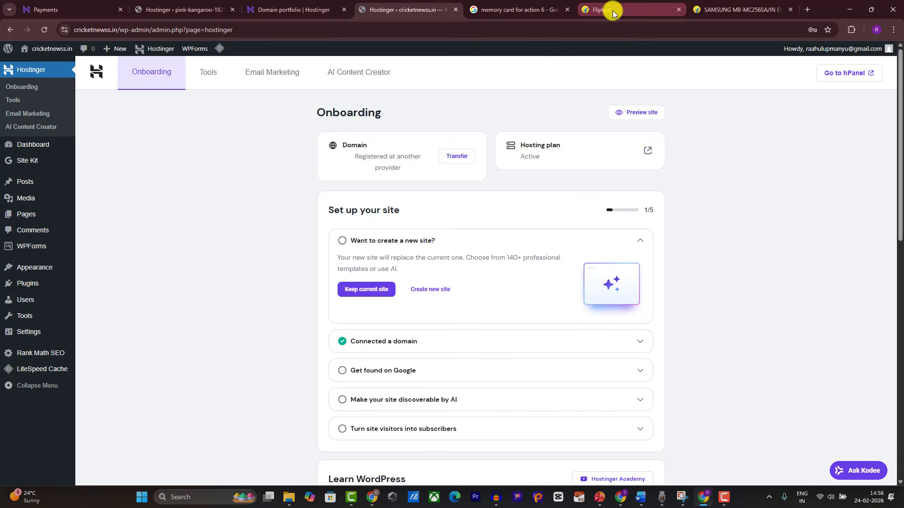
pyautogui.moveTo(824, 50)
pyautogui.click(816, 94)
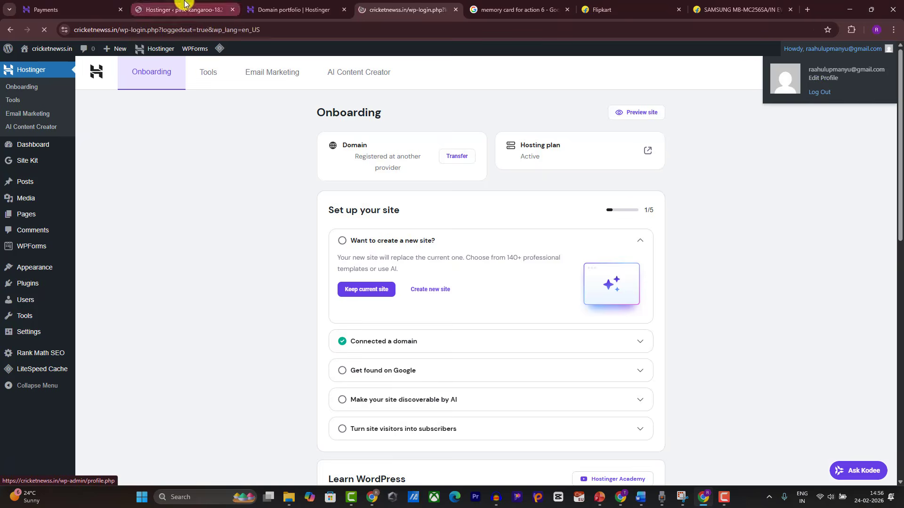
# Step: Load the site's /wp-admin login page, then switch to Hostinger's Domain portfolio tab
pyautogui.moveTo(267, 30); pyautogui.dragTo(47, 30)
pyautogui.press('BackSpace')
pyautogui.press('Return')
pyautogui.click(140, 29)
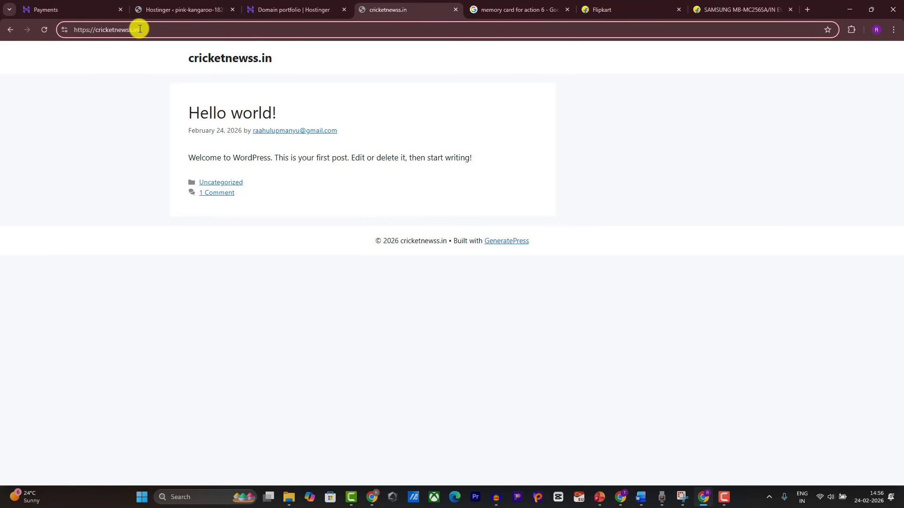
pyautogui.write('/')
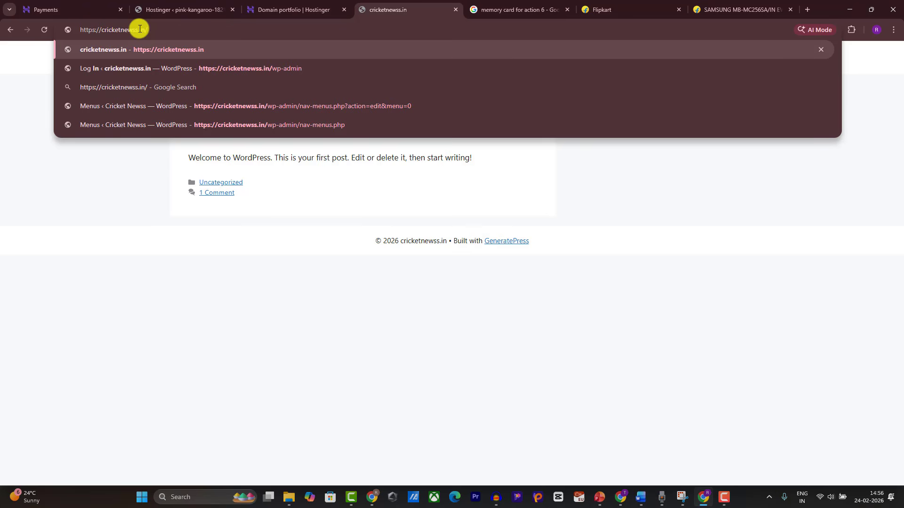
pyautogui.write('wp-adm')
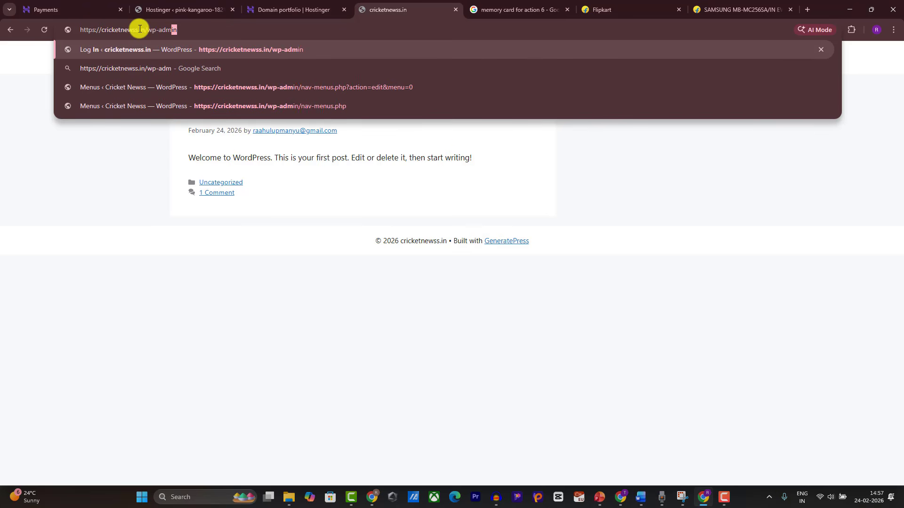
pyautogui.write('in')
pyautogui.press('Return')
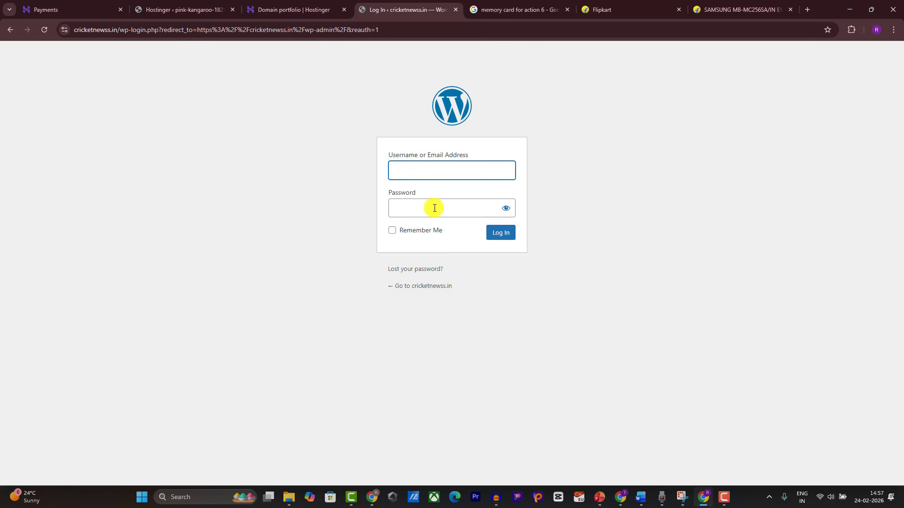
pyautogui.click(729, 495)
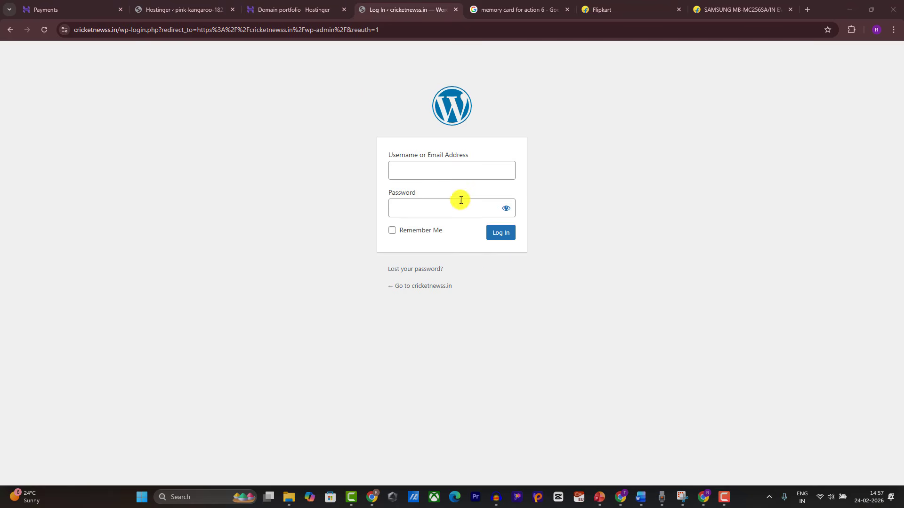
pyautogui.click(316, 5)
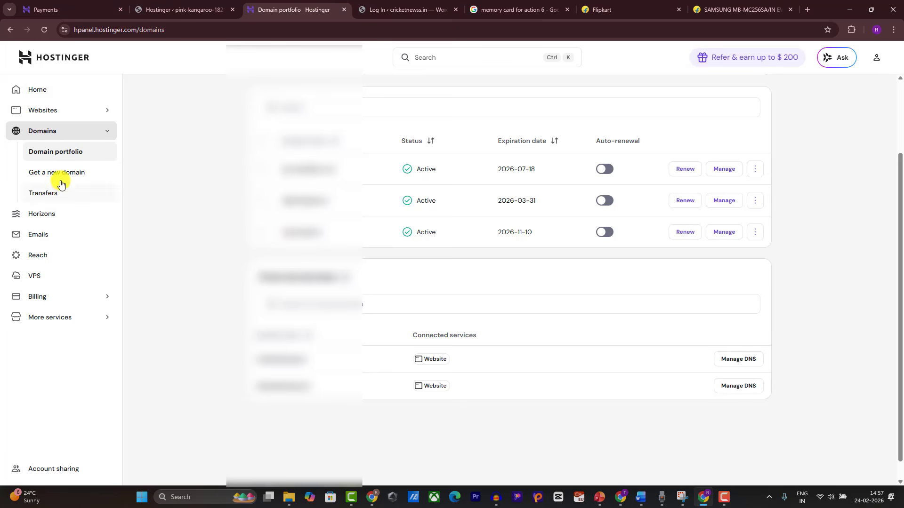
# Step: Open WP Admin for cricketnewss.in from Hostinger's Websites list and close the old login tab
pyautogui.click(37, 66)
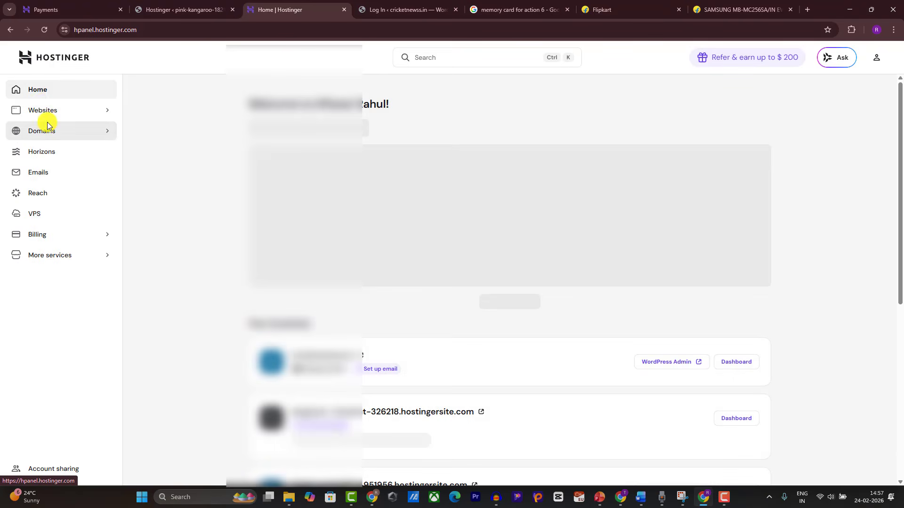
pyautogui.click(49, 109)
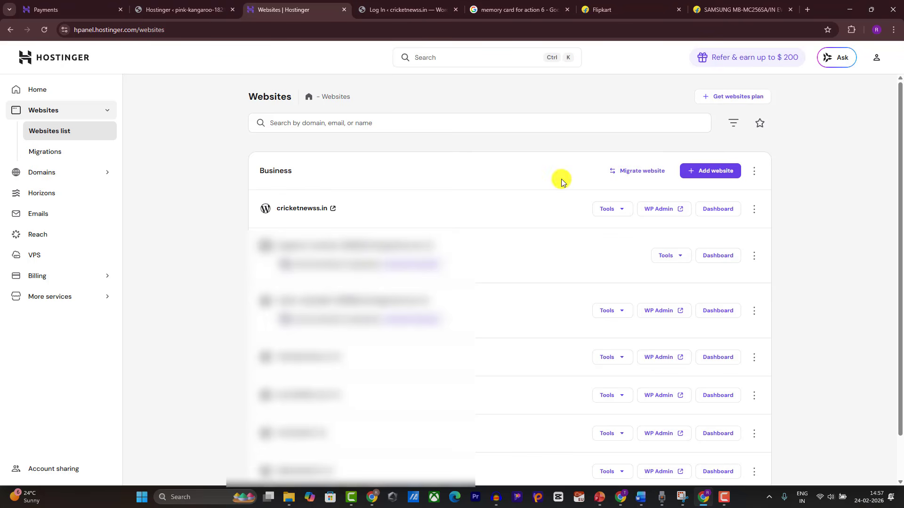
pyautogui.click(653, 207)
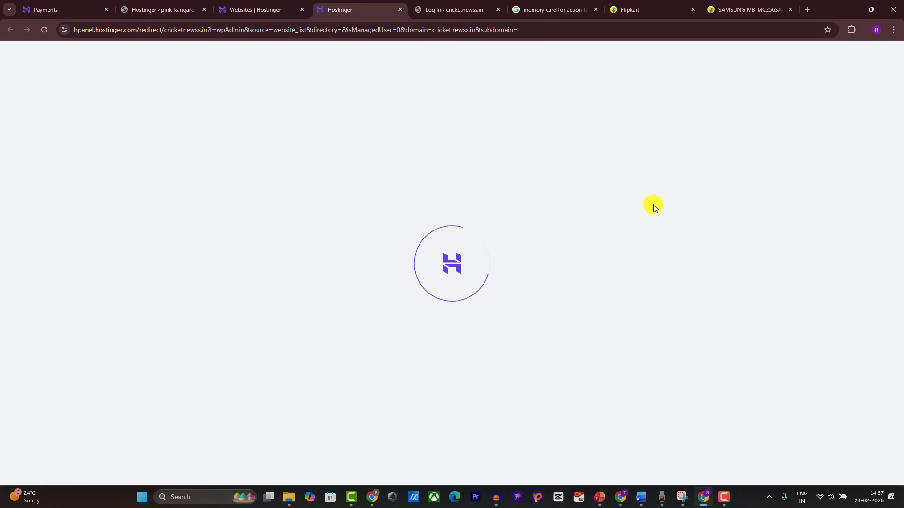
pyautogui.click(496, 9)
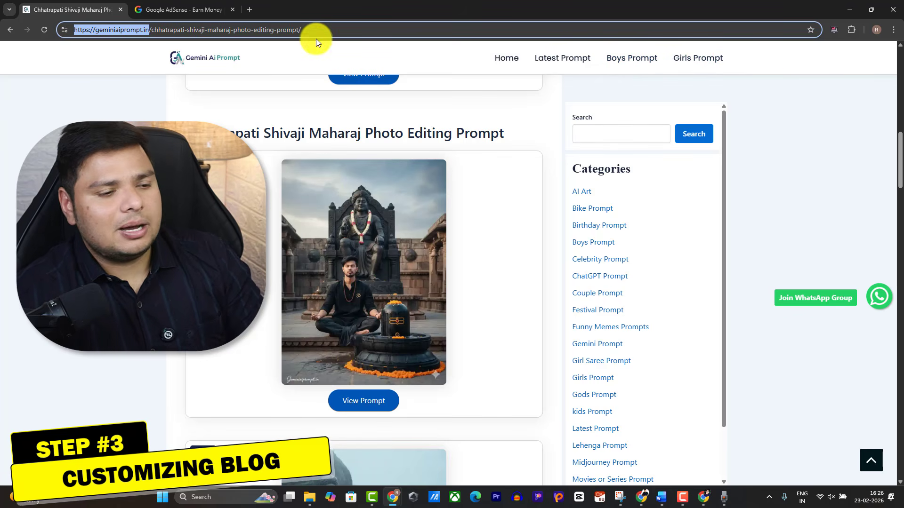
# Step: Scroll down the geminiaiprompt.in post to review its prompt cards and Categories sidebar
pyautogui.scroll(-1, 567, 229)
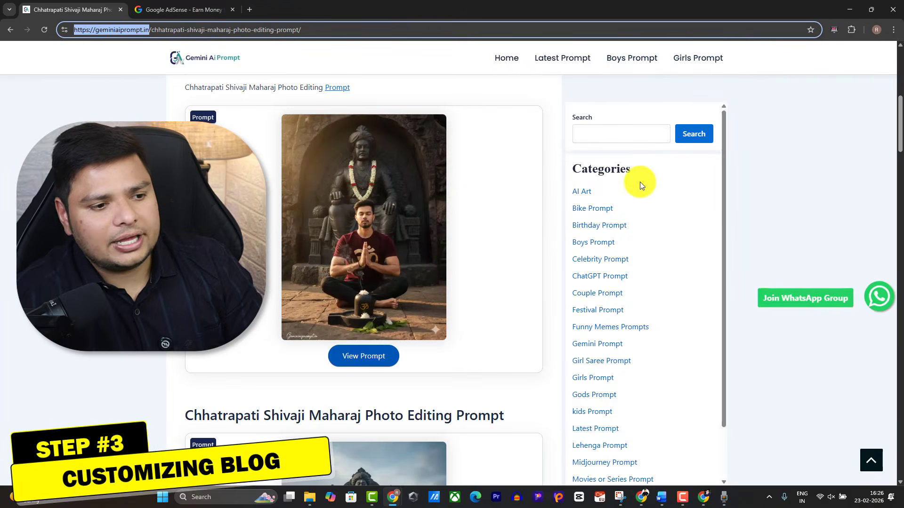
pyautogui.scroll(-1, 651, 398)
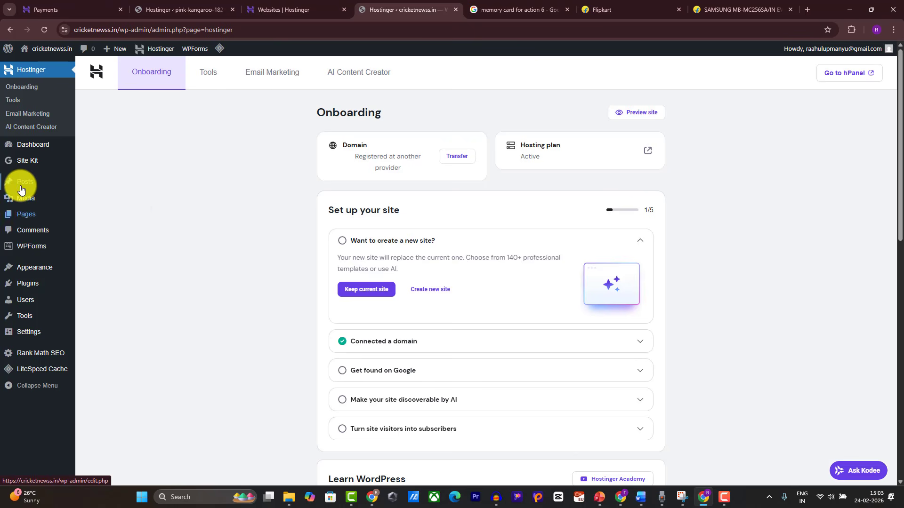
# Step: Move the default 'Hello world!' post to the trash
pyautogui.moveTo(24, 181)
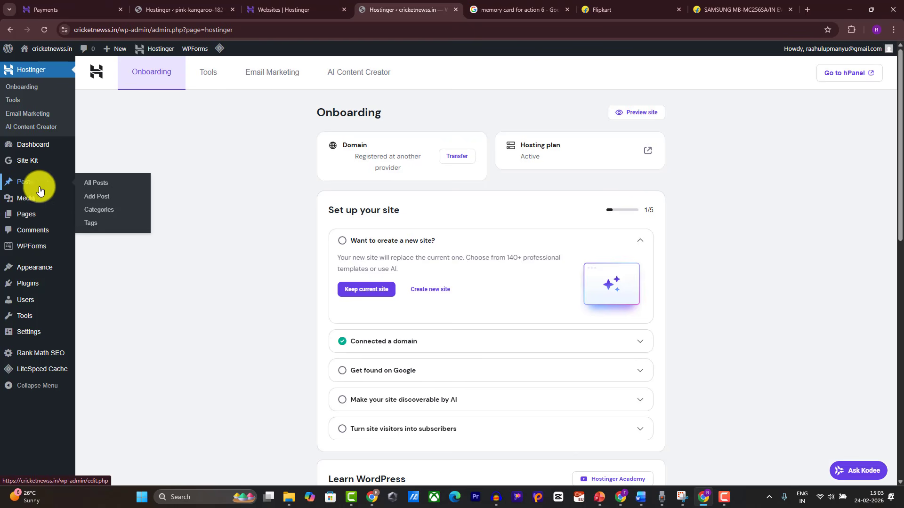
pyautogui.click(93, 183)
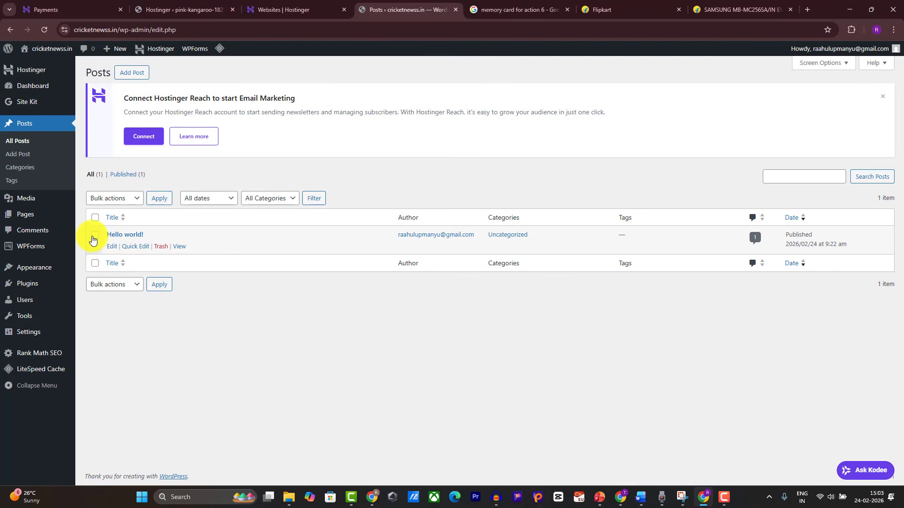
pyautogui.click(94, 236)
pyautogui.click(120, 203)
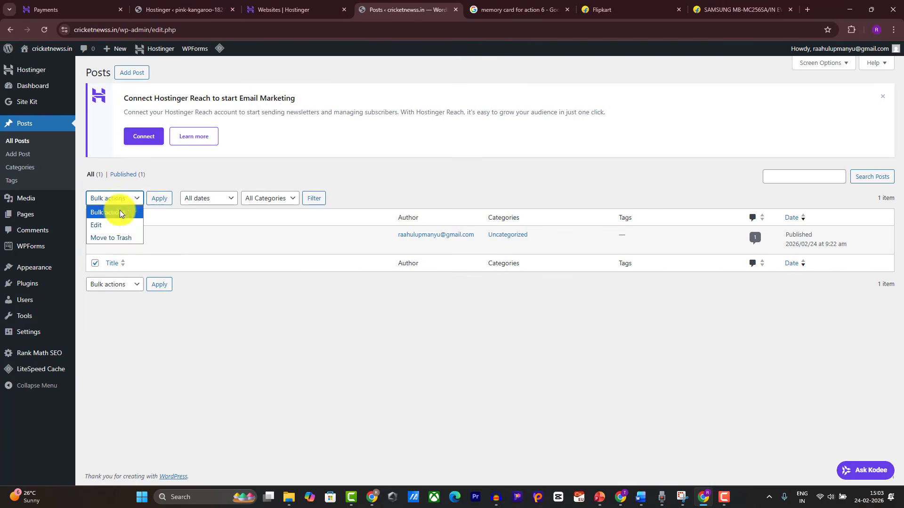
pyautogui.click(113, 237)
pyautogui.click(153, 199)
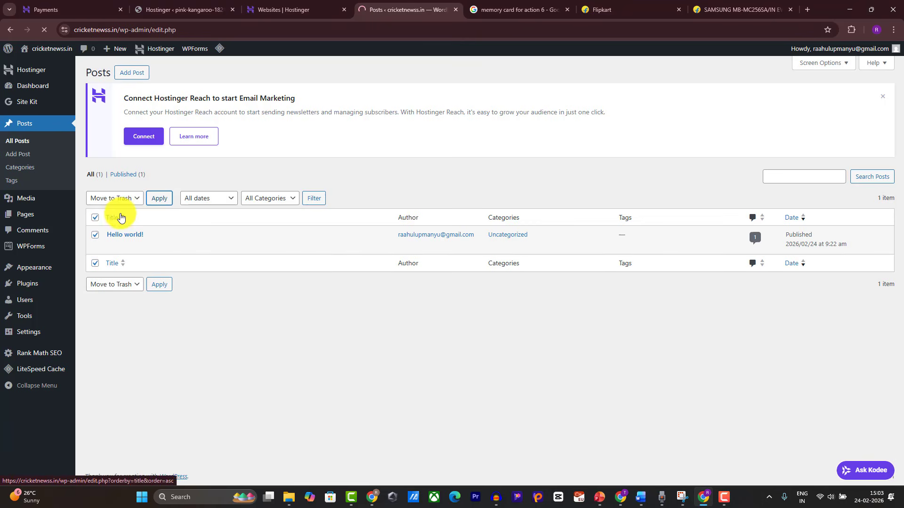
# Step: In General Settings, set title 'Gemeni AI Prompts' and tagline 'All Prompts For AI', then save
pyautogui.moveTo(41, 335)
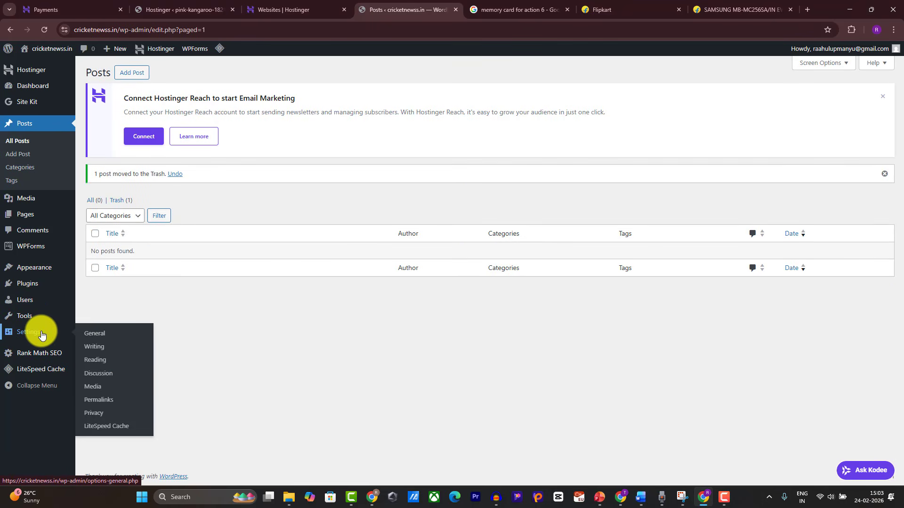
pyautogui.click(89, 335)
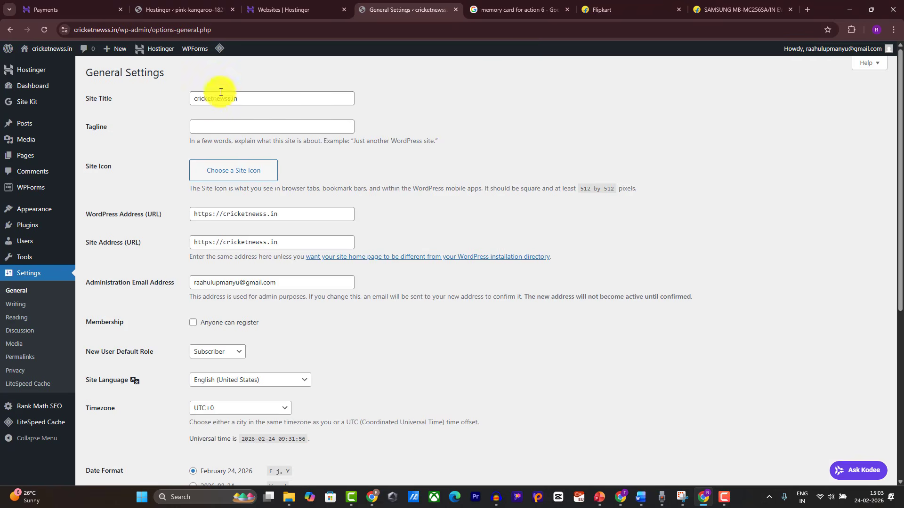
pyautogui.click(255, 99)
pyautogui.hotkey('ctrl', 'a')
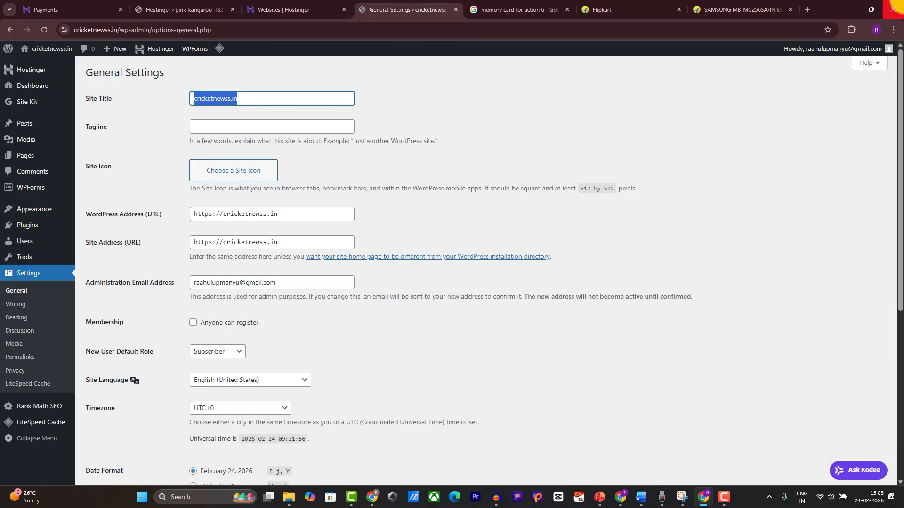
pyautogui.write('gEMEN')
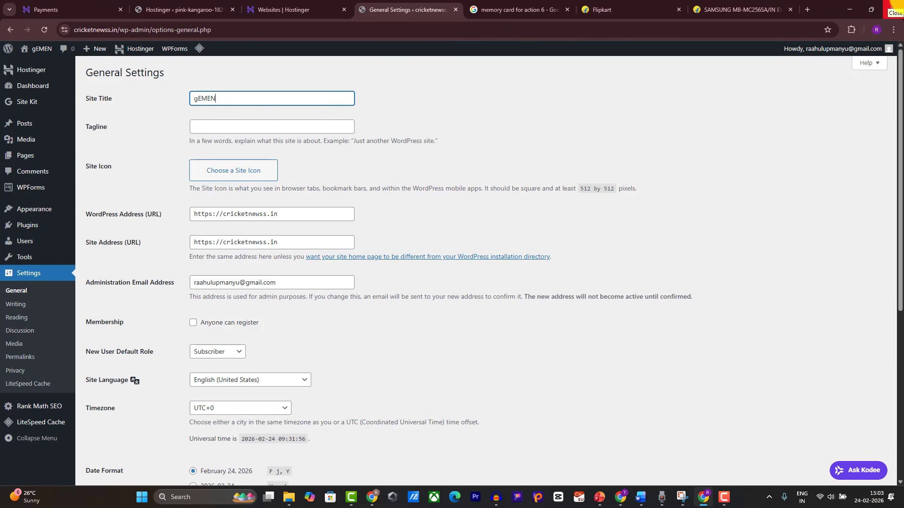
pyautogui.hotkey('ctrl', 'a')
pyautogui.write('Gemeni AI')
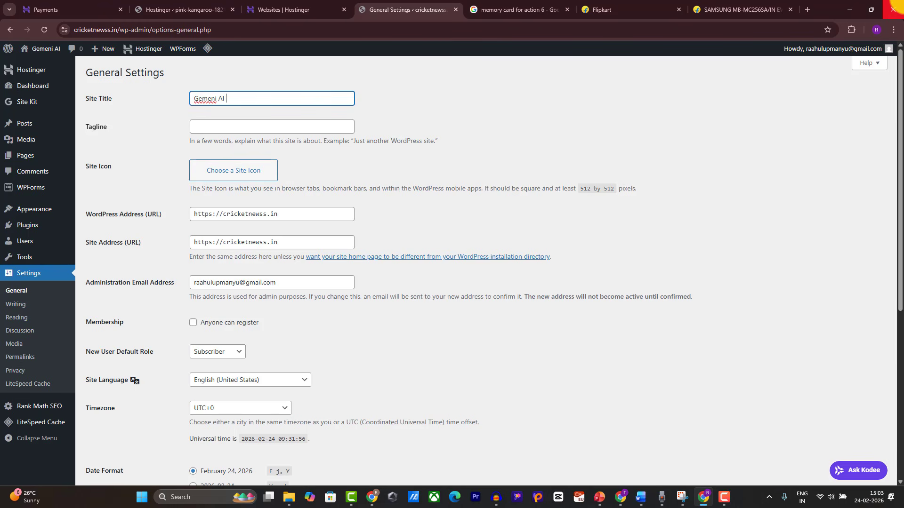
pyautogui.write(' Prompts')
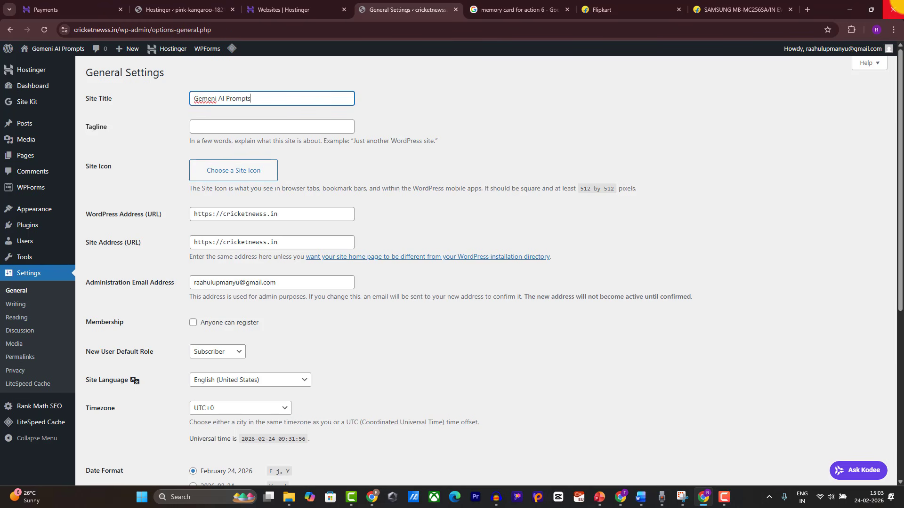
pyautogui.click(281, 128)
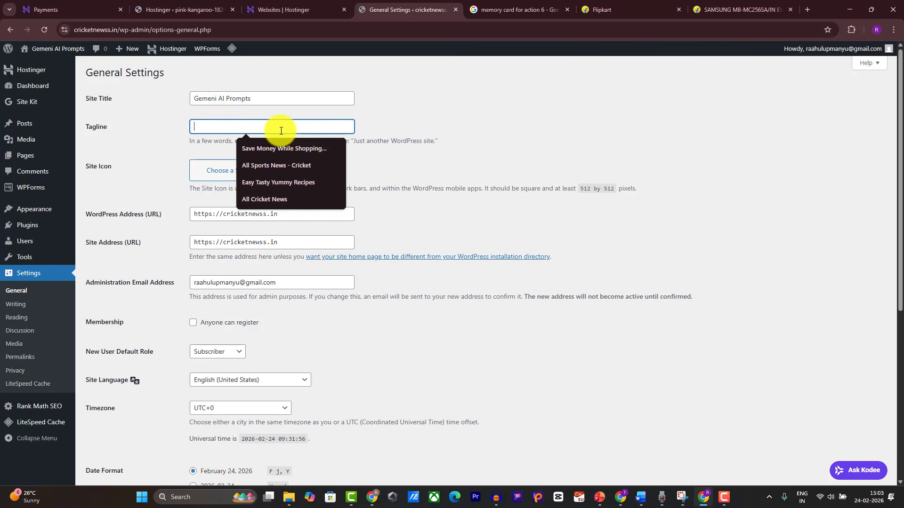
pyautogui.write('All')
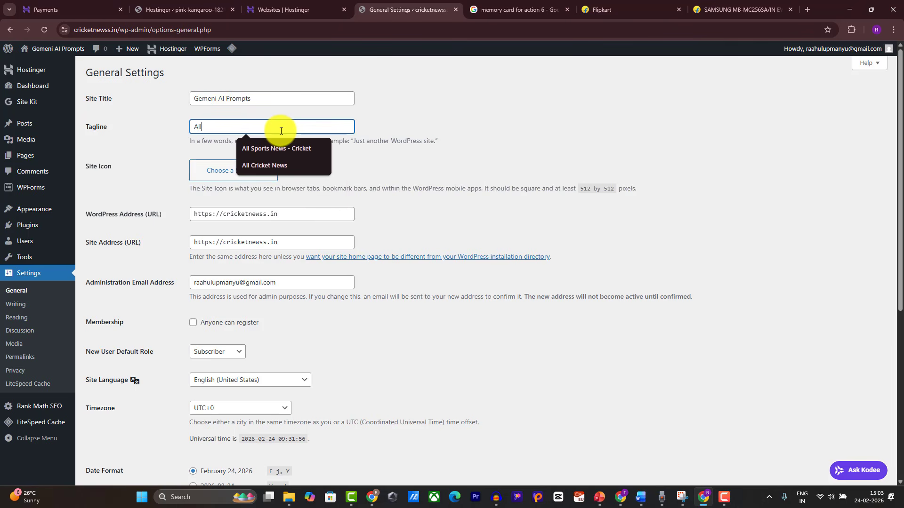
pyautogui.write(' Prompts For AI')
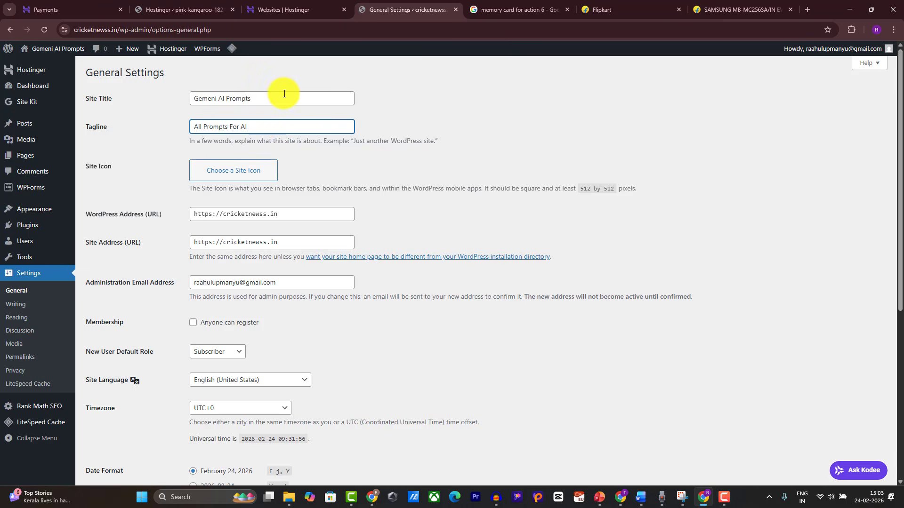
pyautogui.scroll(-5, 282, 135)
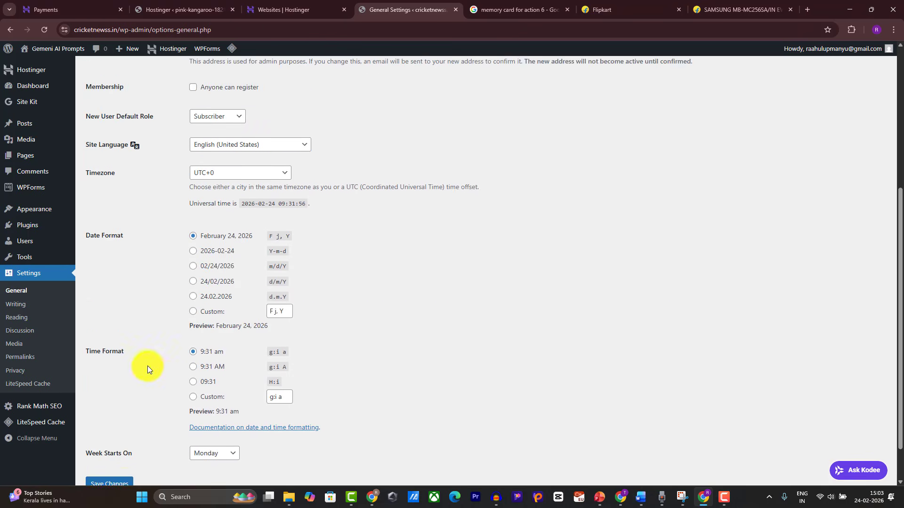
pyautogui.scroll(-1, 141, 377)
pyautogui.click(116, 443)
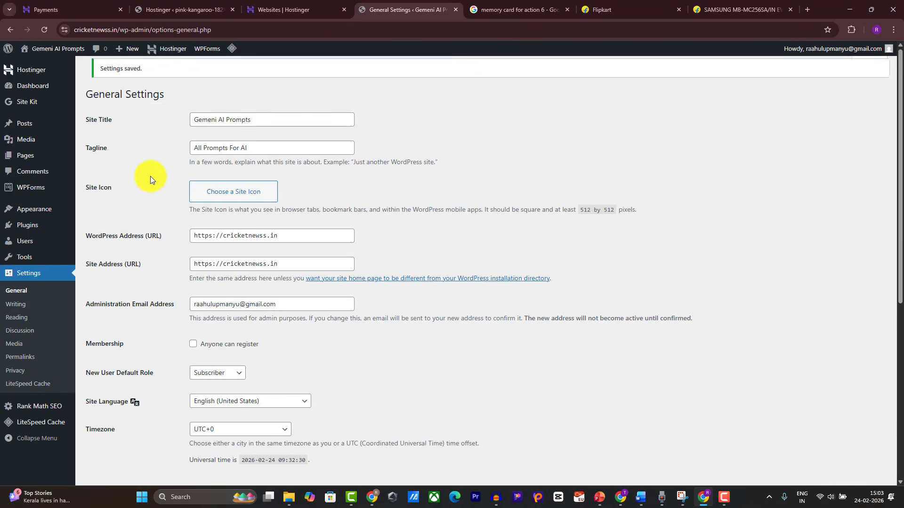
# Step: Visit the Add Plugins page and the GeneratePress theme dashboard
pyautogui.moveTo(30, 207)
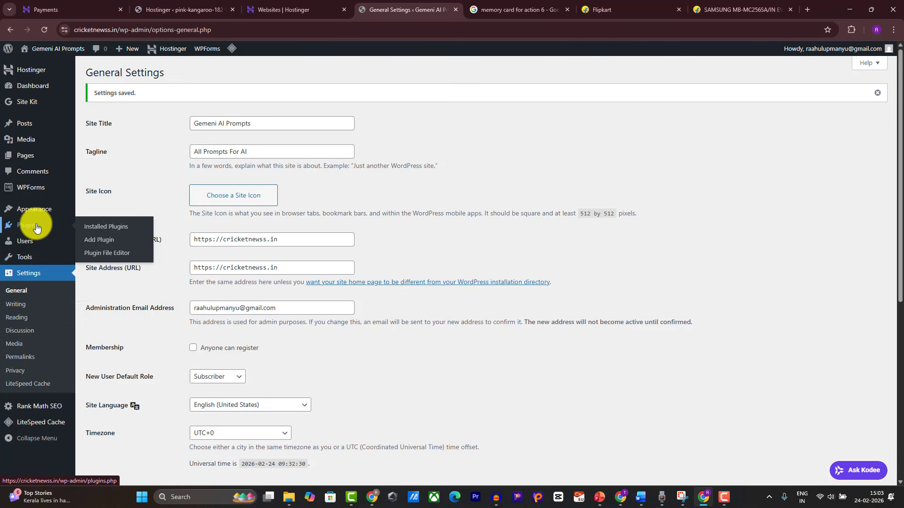
pyautogui.click(91, 241)
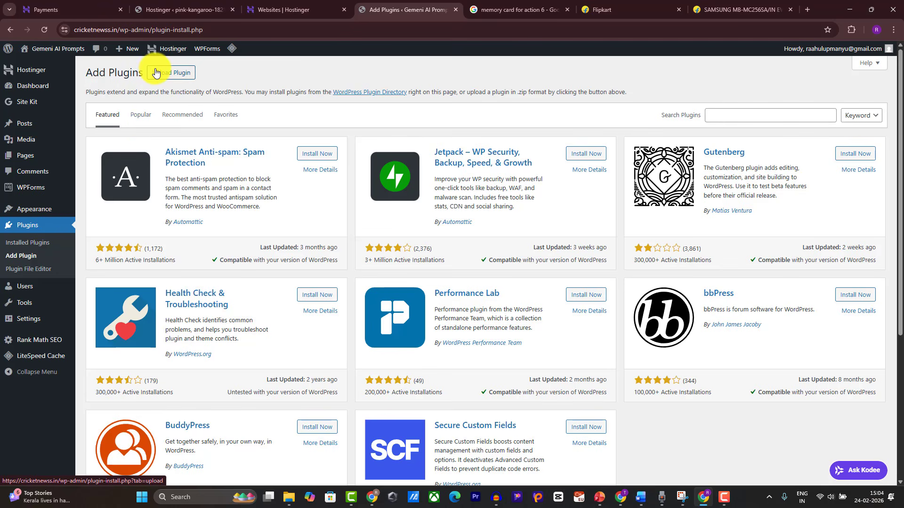
pyautogui.moveTo(54, 207)
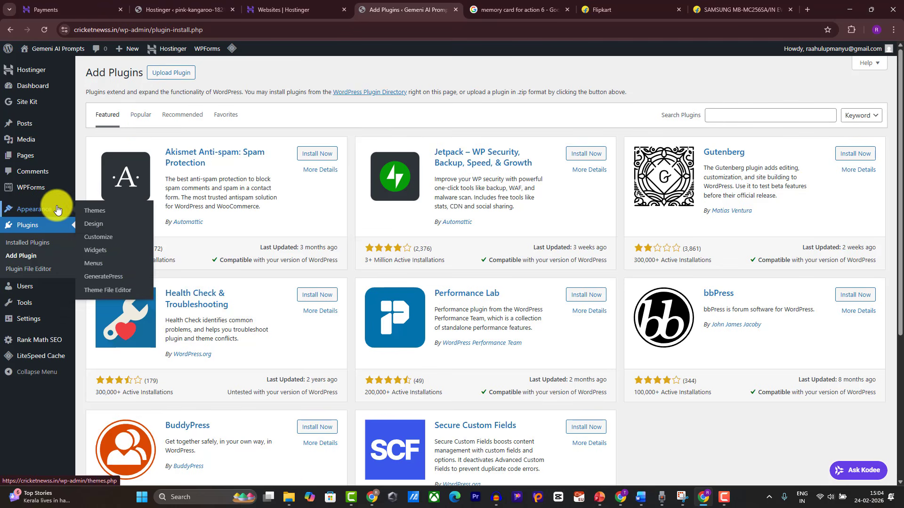
pyautogui.click(104, 276)
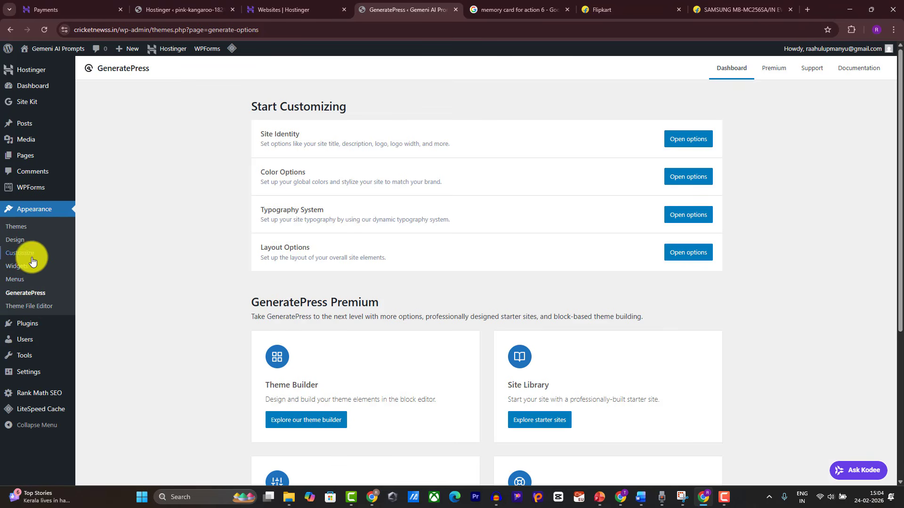
# Step: Upload gp-premium (5).zip from Downloads and install it as a new plugin
pyautogui.moveTo(51, 324)
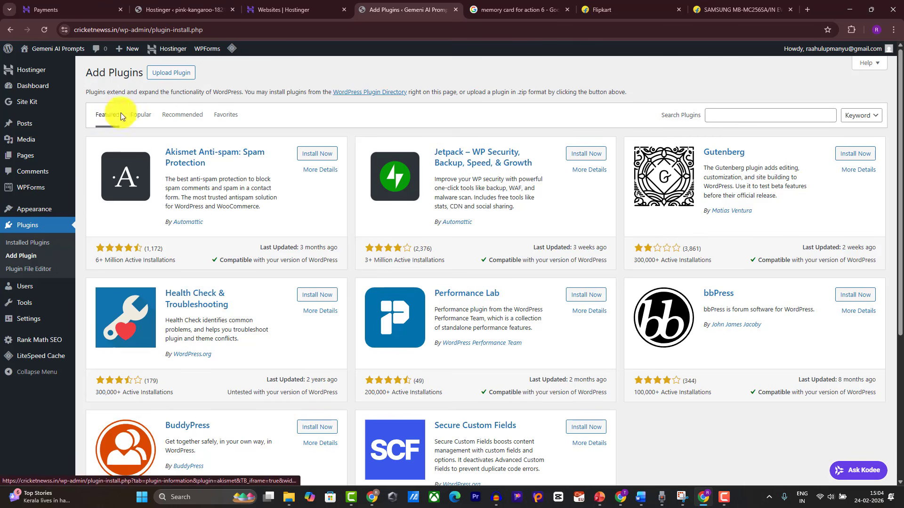
pyautogui.click(168, 75)
pyautogui.click(413, 158)
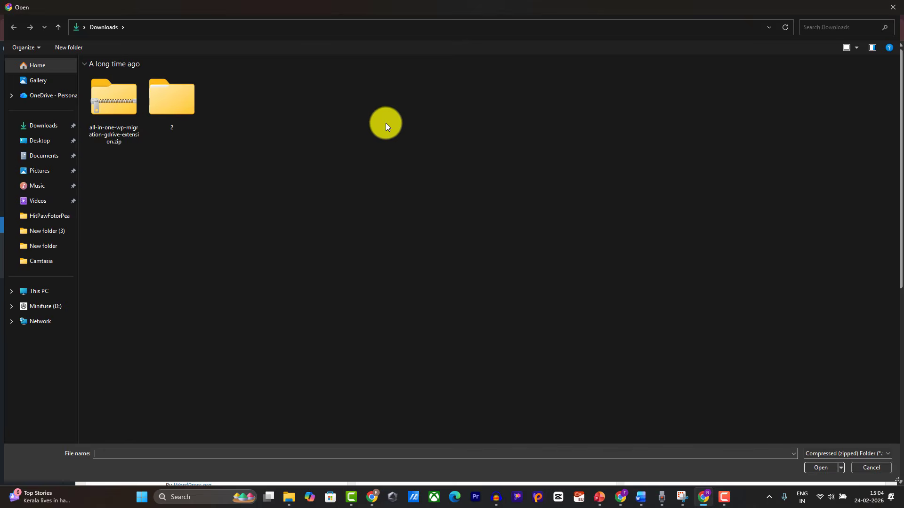
pyautogui.click(185, 268)
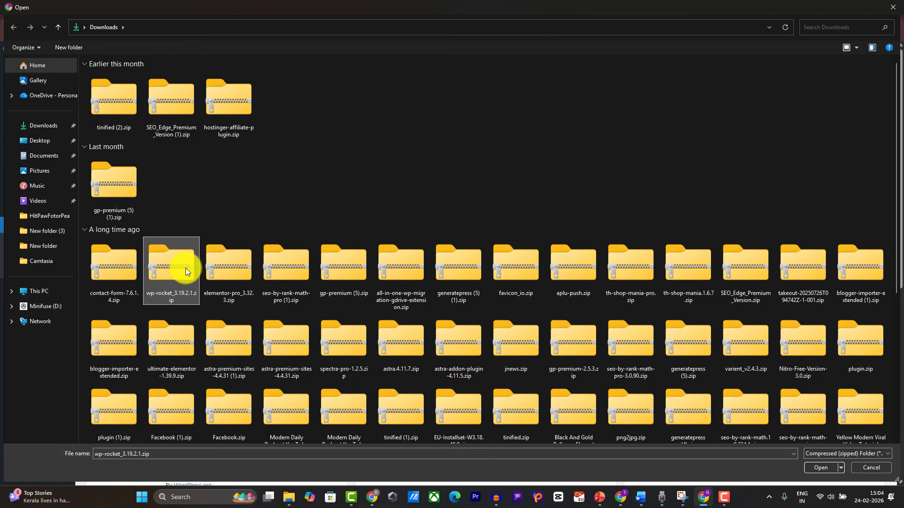
pyautogui.press('g')
pyautogui.press('g')
pyautogui.press('g')
pyautogui.press('g')
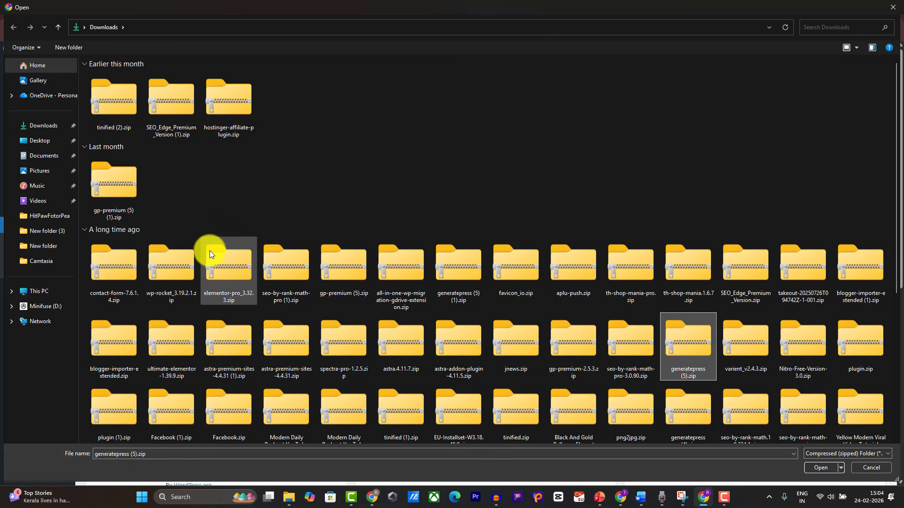
pyautogui.press('g')
pyautogui.scroll(3, 505, 192)
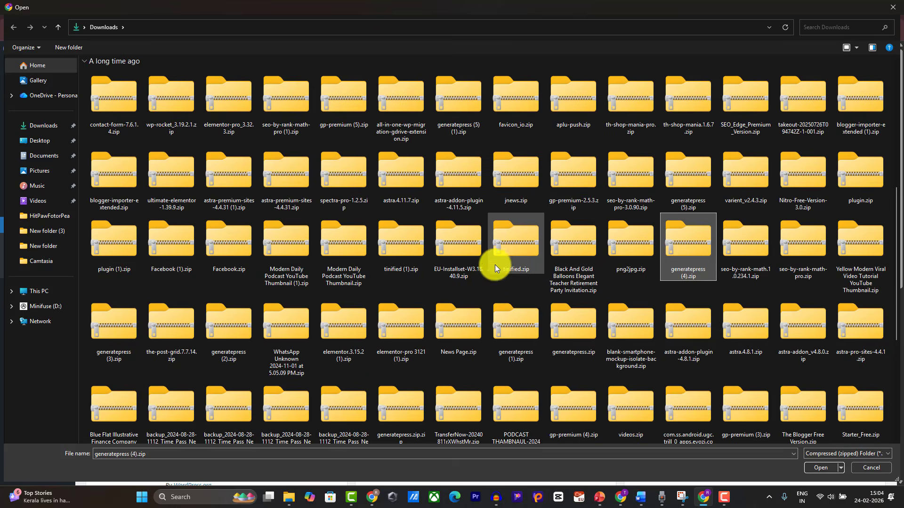
pyautogui.scroll(3, 306, 141)
pyautogui.click(187, 118)
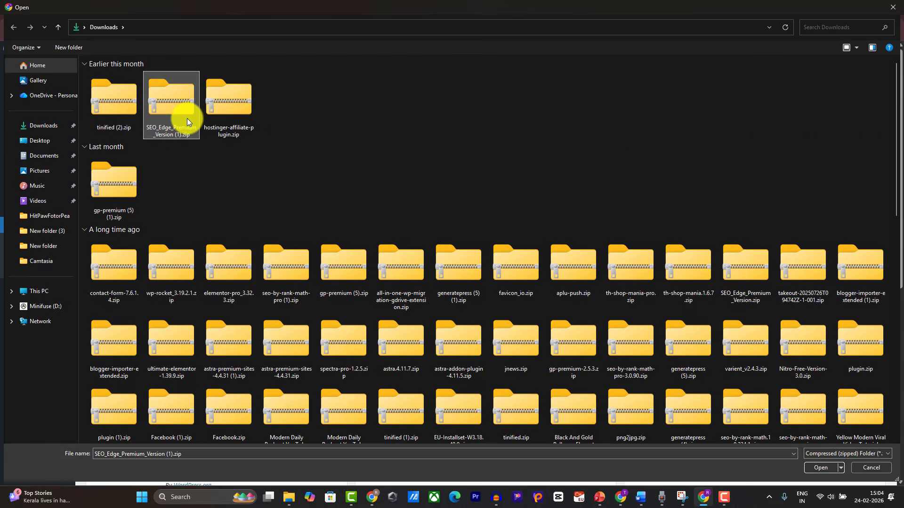
pyautogui.press('g')
pyautogui.press('g')
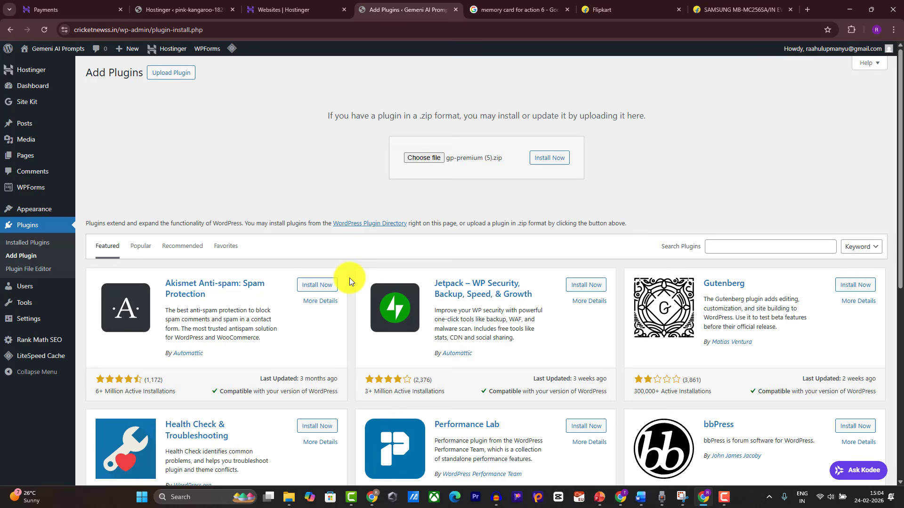
pyautogui.click(554, 158)
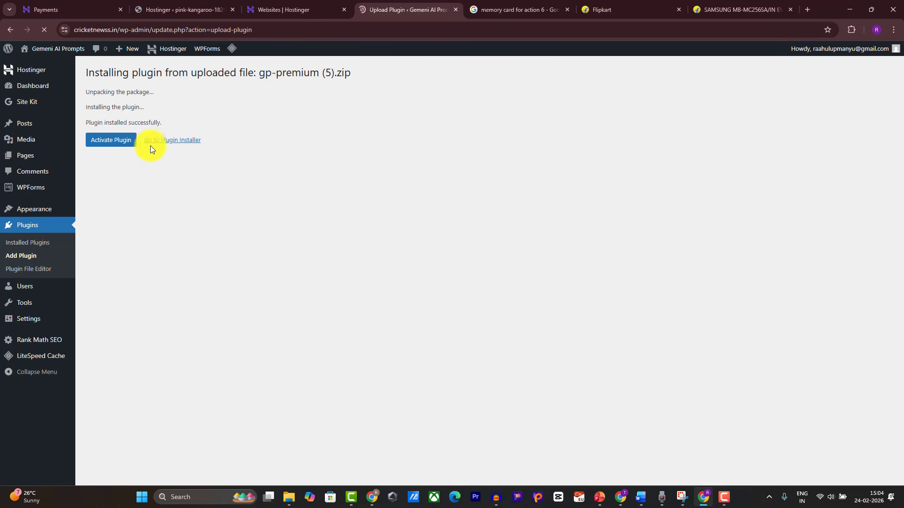
# Step: Activate the GP Premium plugin and go to the GeneratePress dashboard
pyautogui.click(126, 145)
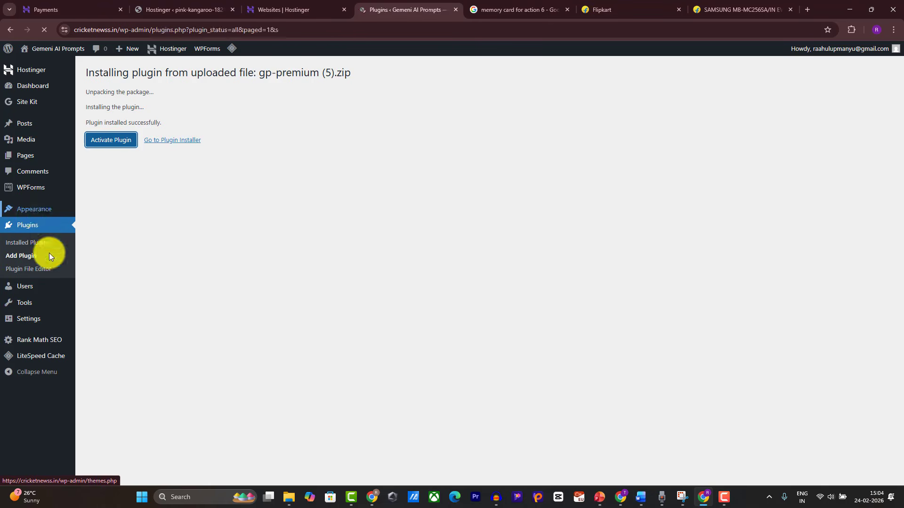
pyautogui.moveTo(37, 209)
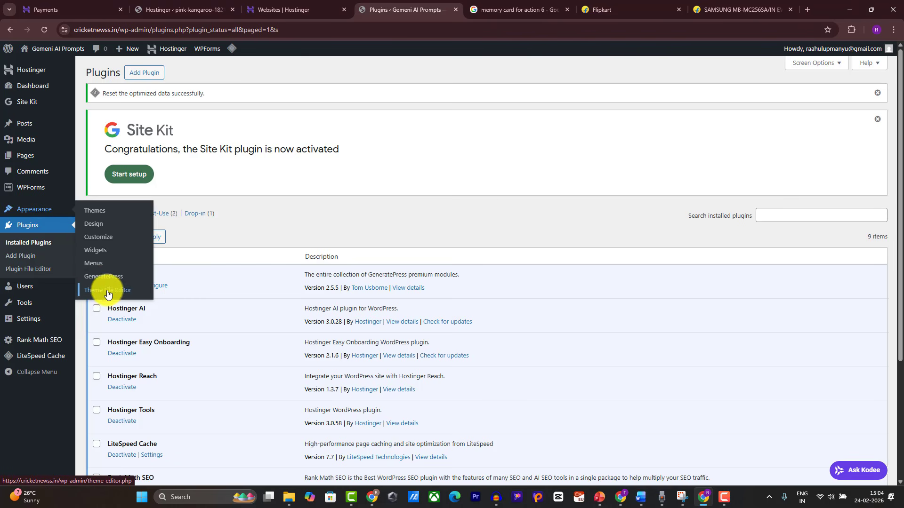
pyautogui.click(96, 281)
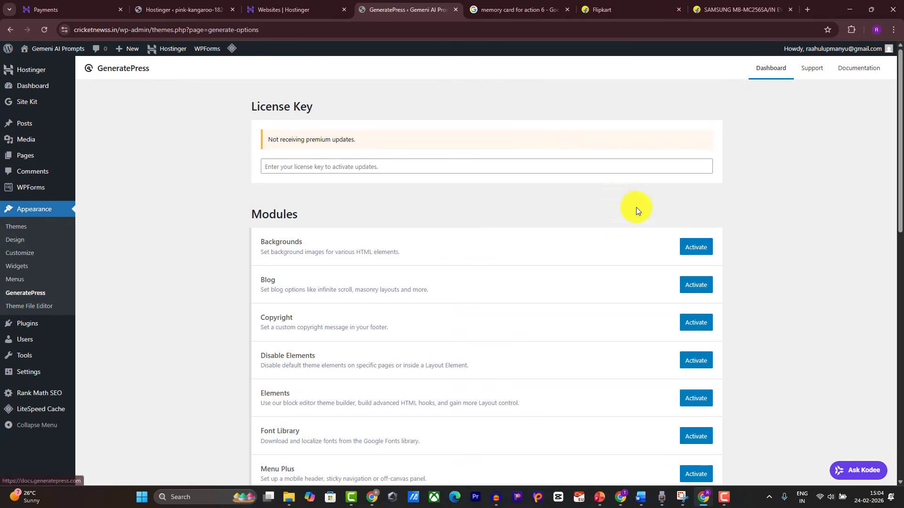
pyautogui.scroll(-2, 636, 207)
# Step: Activate every GeneratePress module, including Backgrounds, Blog, Copyright, Menu Plus and Spacing
pyautogui.click(696, 190)
pyautogui.click(696, 228)
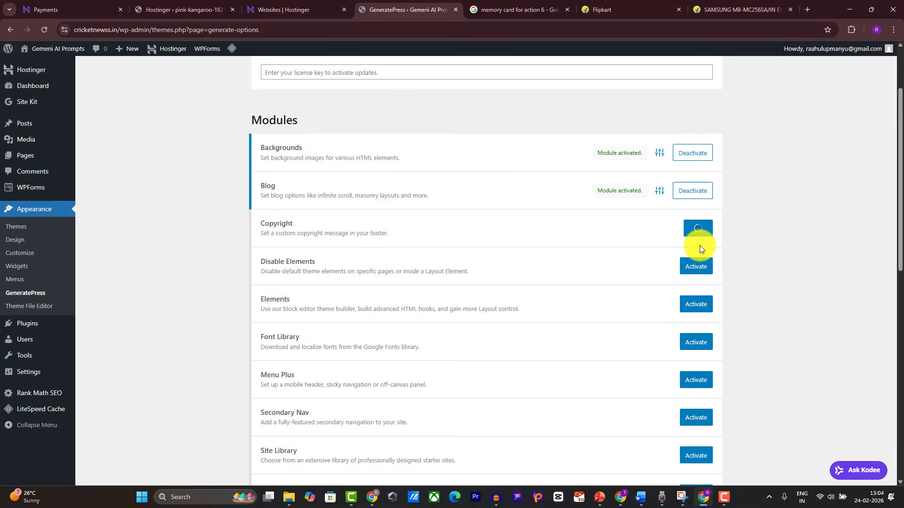
pyautogui.click(696, 267)
pyautogui.scroll(-3, 693, 264)
pyautogui.click(691, 201)
pyautogui.click(692, 239)
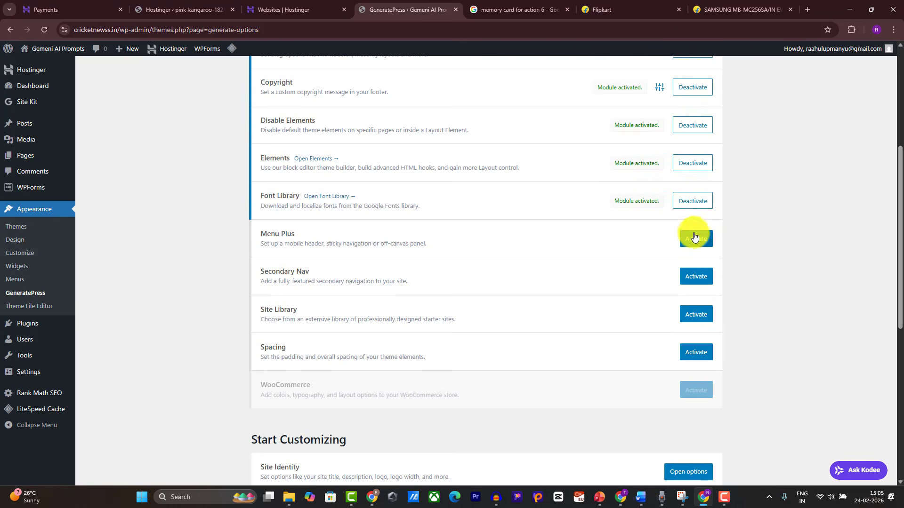
pyautogui.click(699, 280)
pyautogui.click(696, 314)
pyautogui.click(691, 350)
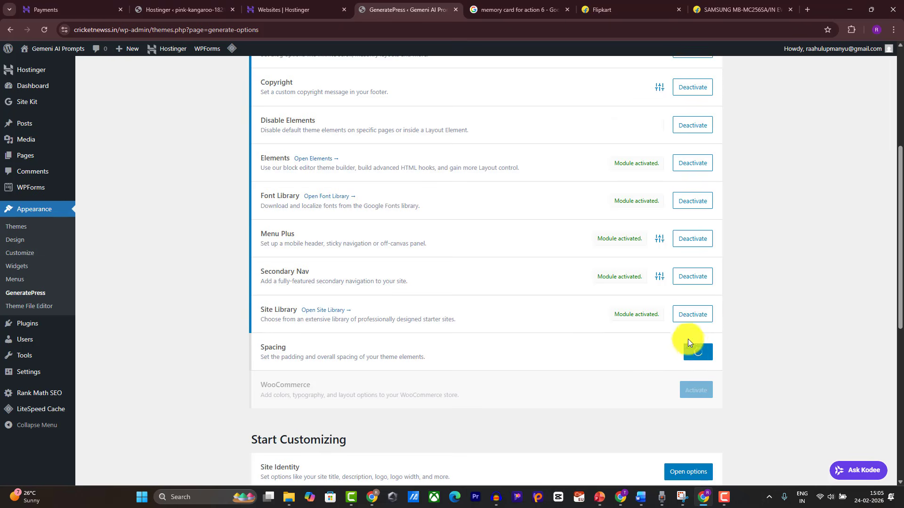
pyautogui.scroll(-1, 689, 348)
pyautogui.click(41, 30)
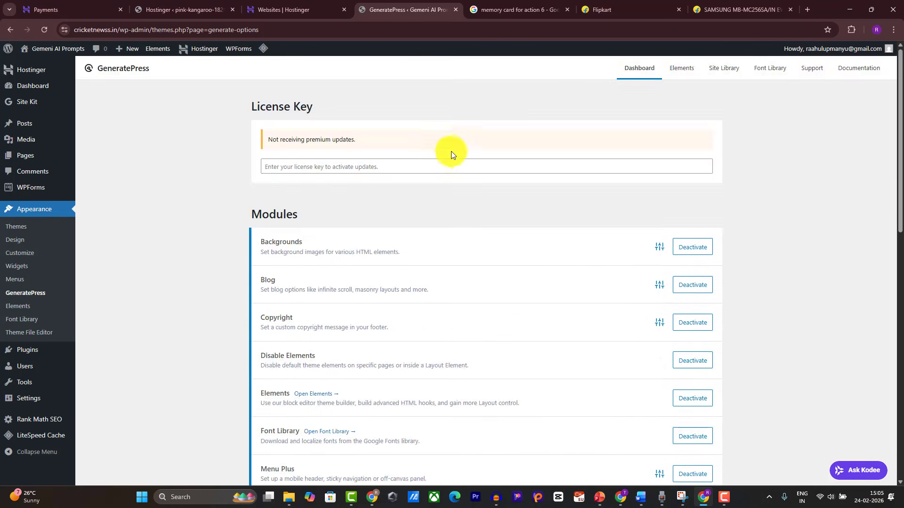
pyautogui.scroll(-10, 459, 144)
# Step: Import generatepress-settings-all-2025-12-26.json and confirm overwriting the existing settings
pyautogui.scroll(-3, 494, 171)
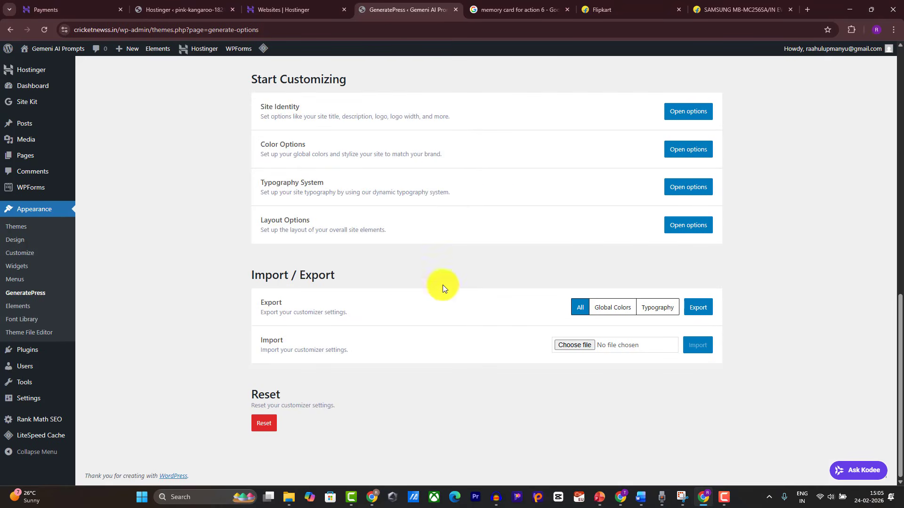
pyautogui.click(571, 346)
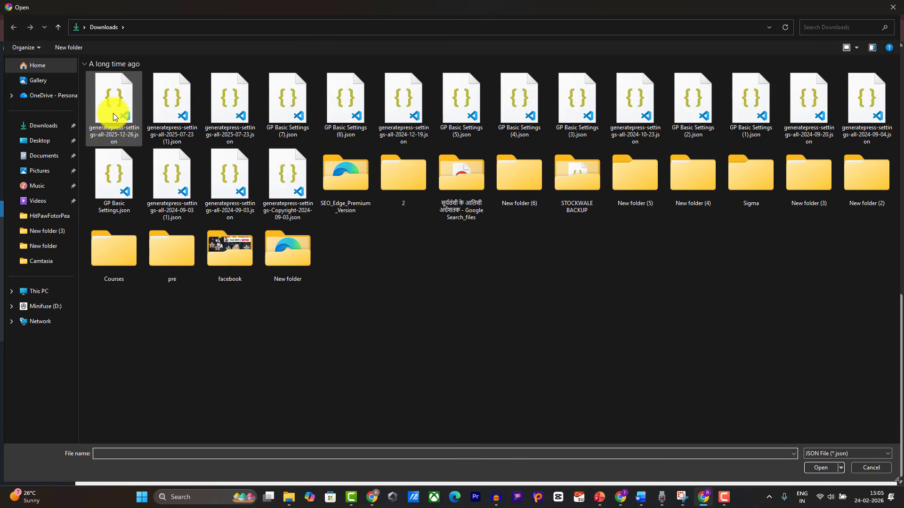
pyautogui.doubleClick(113, 116)
pyautogui.click(702, 343)
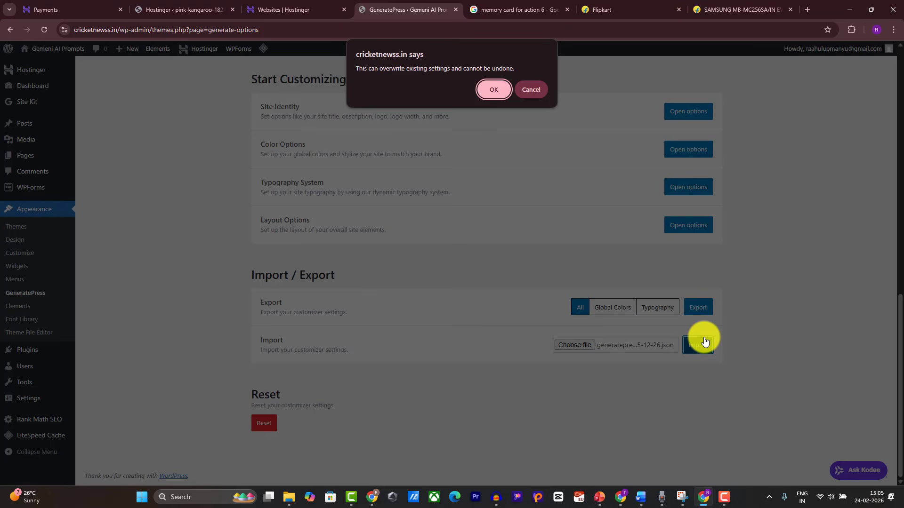
pyautogui.click(493, 90)
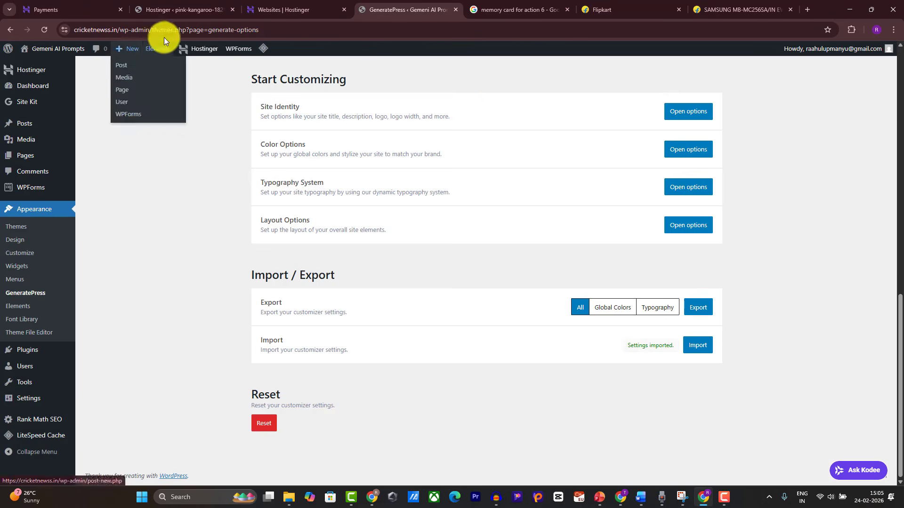
# Step: Open the live site in a new tab and reload it to see the imported settings
pyautogui.rightClick(31, 61)
pyautogui.click(43, 71)
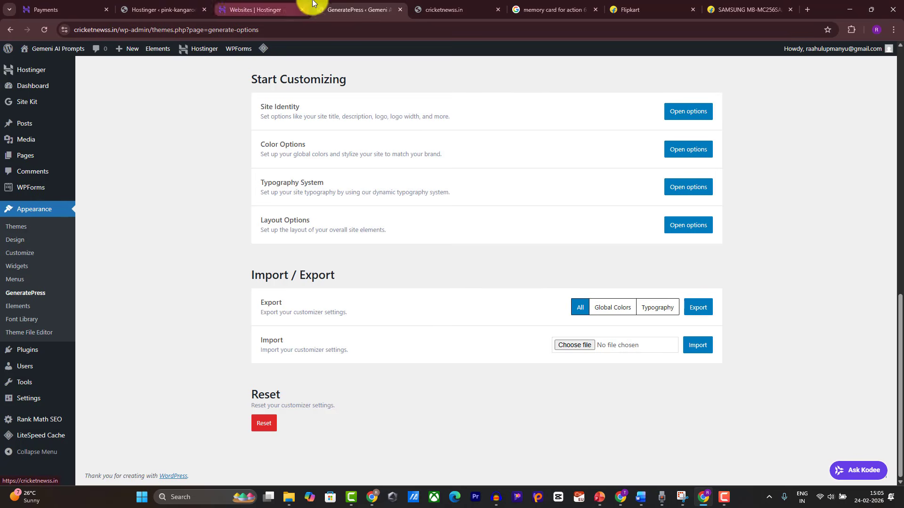
pyautogui.click(435, 9)
pyautogui.click(45, 30)
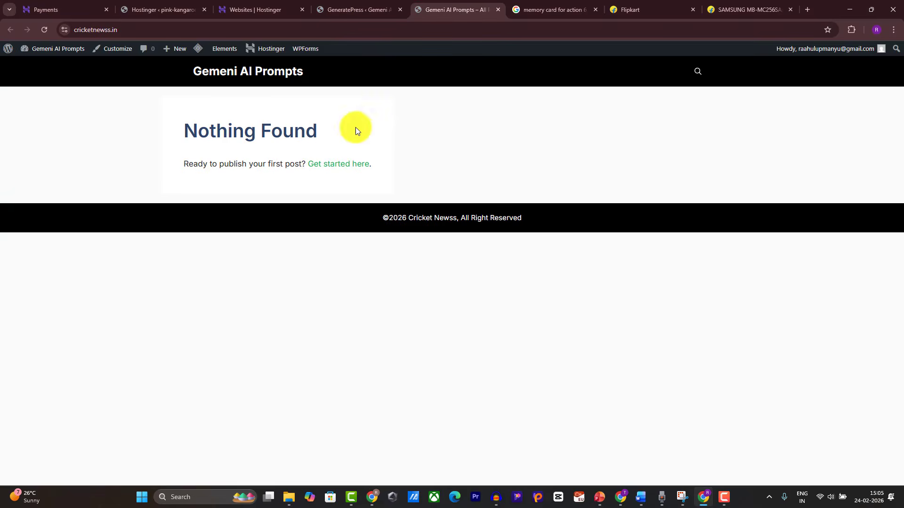
pyautogui.click(350, 5)
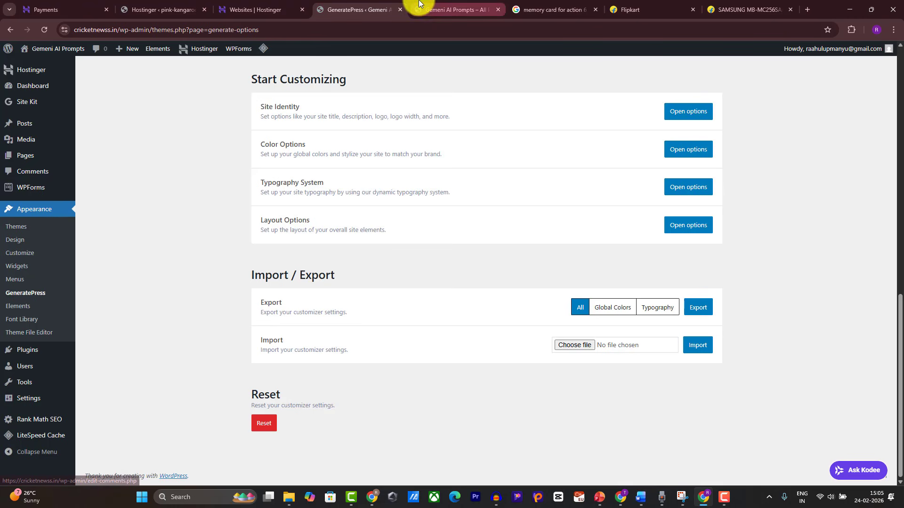
pyautogui.scroll(10, 556, 164)
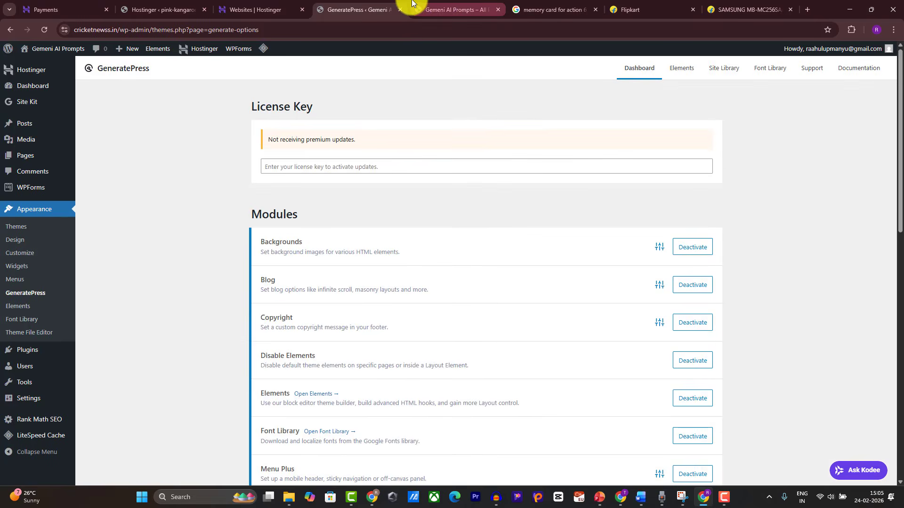
pyautogui.click(422, 4)
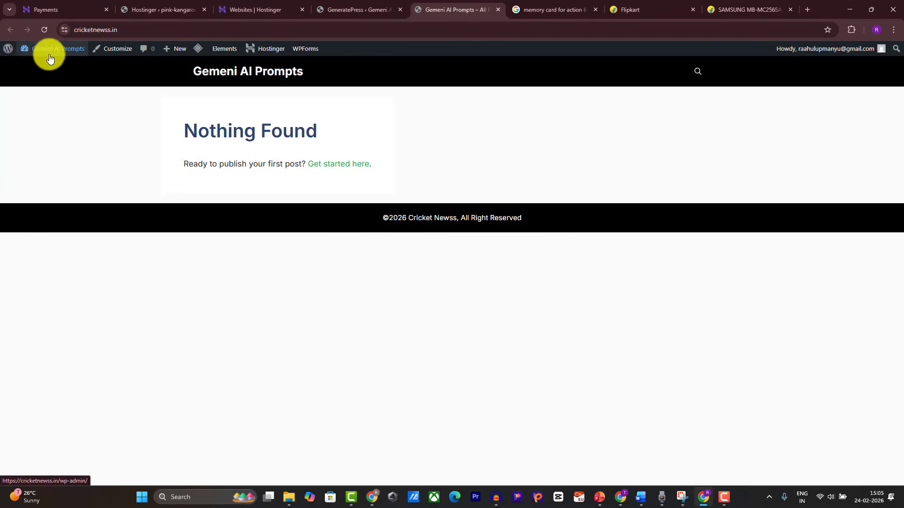
# Step: In the Customizer, inspect the footer copyright text containing the site name
pyautogui.click(128, 47)
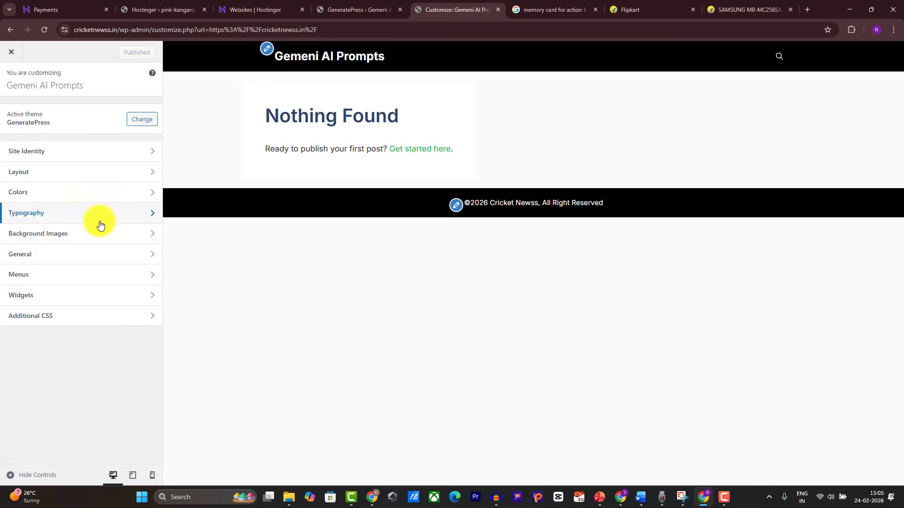
pyautogui.click(456, 207)
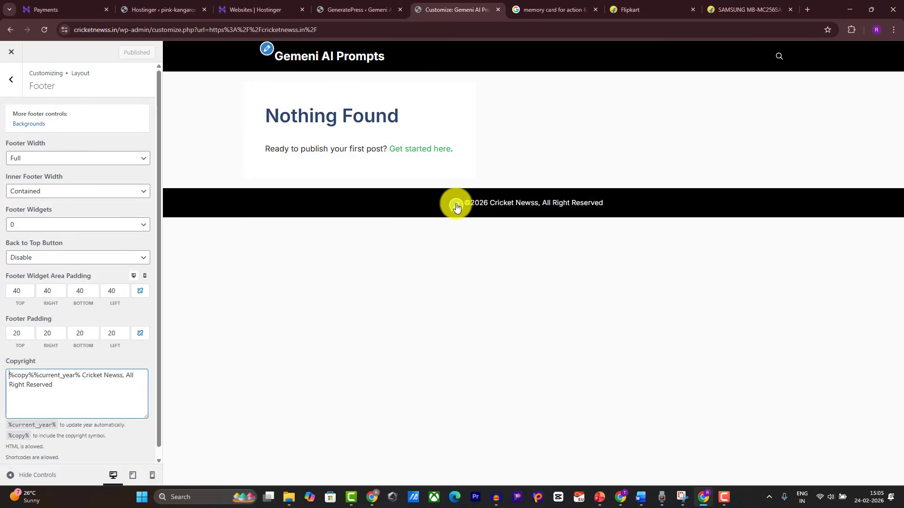
pyautogui.scroll(-1, 99, 302)
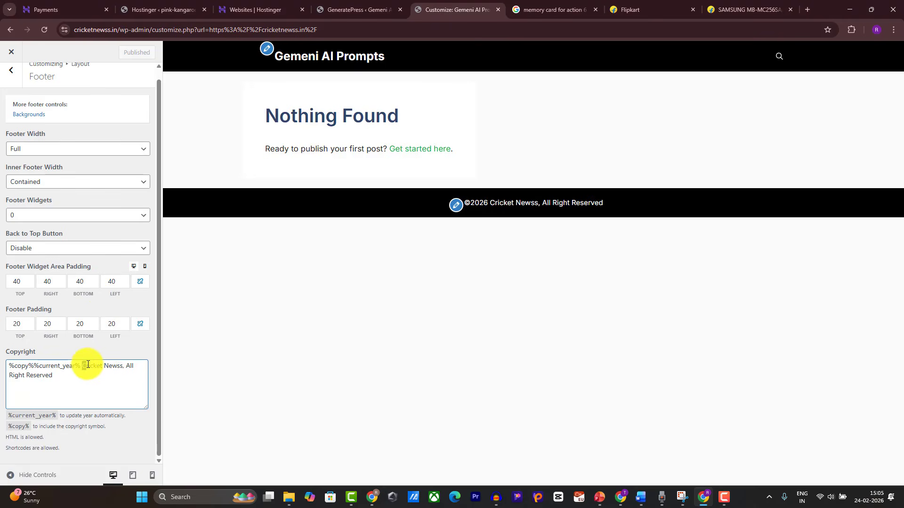
pyautogui.moveTo(83, 366); pyautogui.dragTo(124, 366)
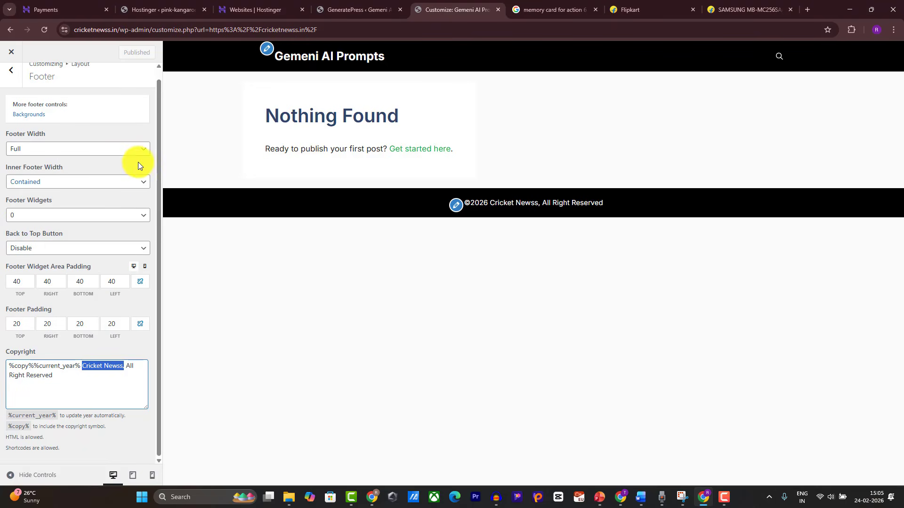
pyautogui.scroll(1, 64, 141)
pyautogui.click(11, 85)
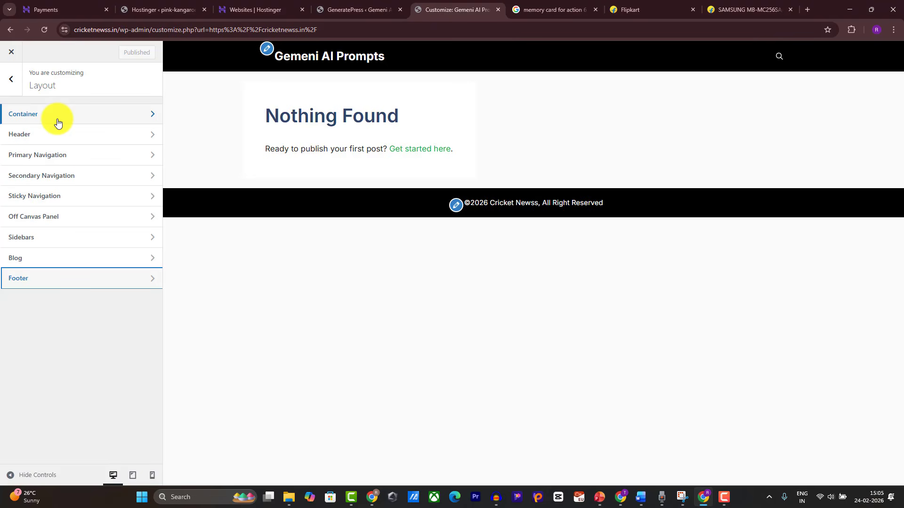
pyautogui.click(11, 80)
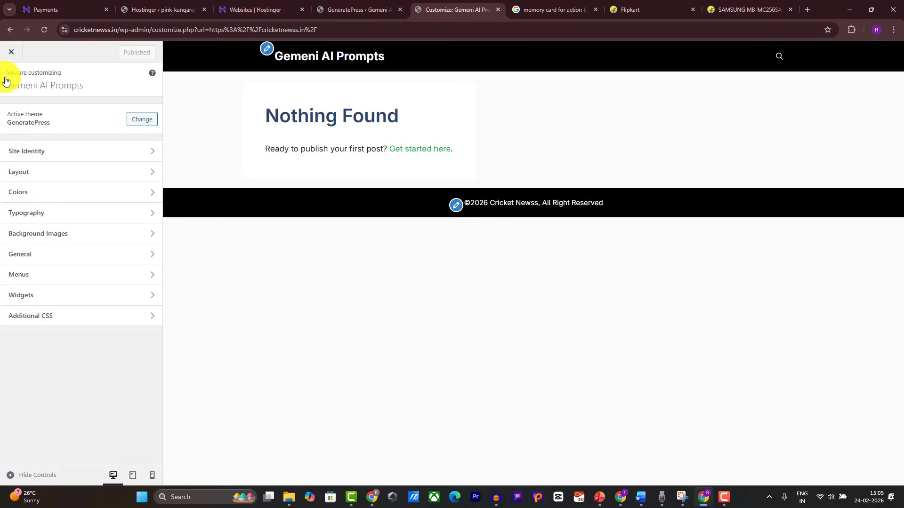
# Step: Set the Primary Navigation background colour to blue and copy its hex value
pyautogui.click(29, 197)
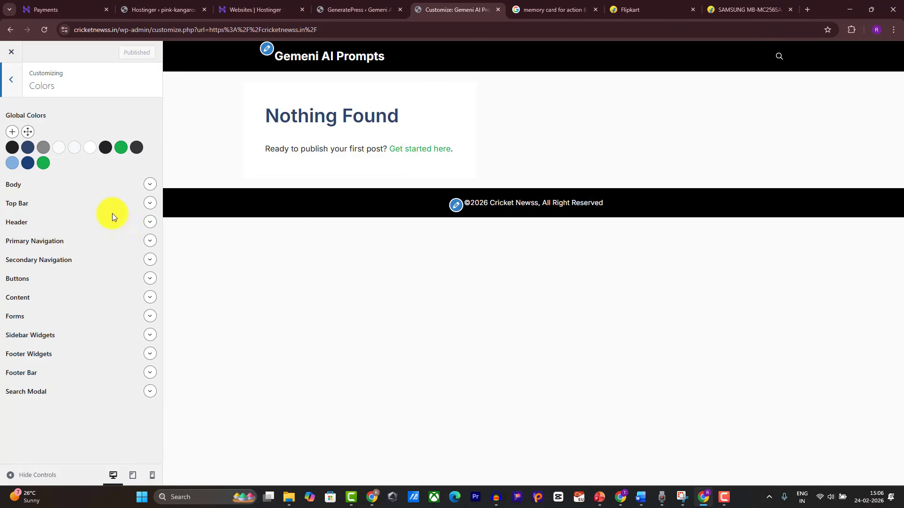
pyautogui.click(149, 242)
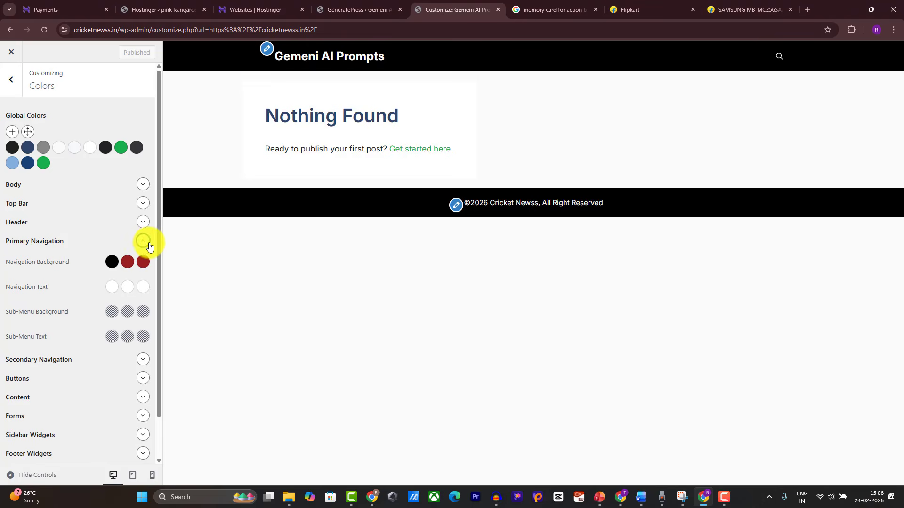
pyautogui.click(117, 263)
pyautogui.click(68, 434)
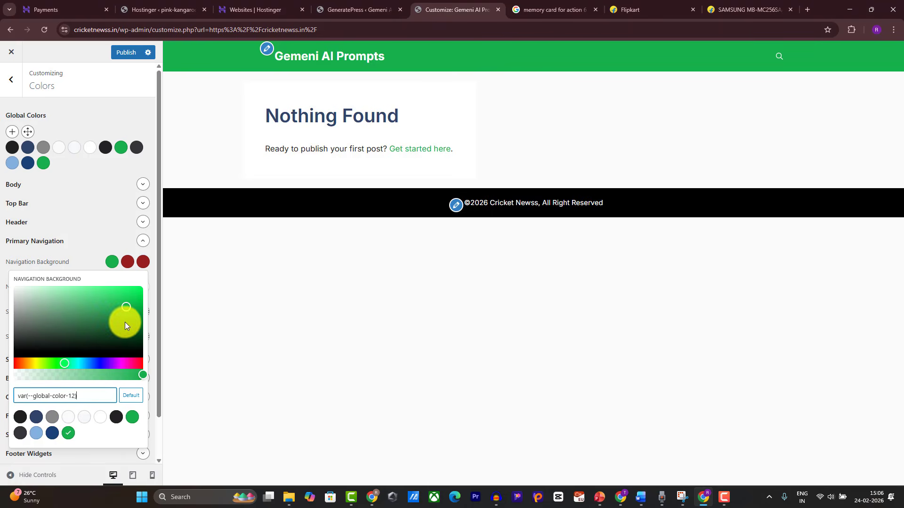
pyautogui.moveTo(113, 321)
pyautogui.mouseDown()
pyautogui.moveTo(83, 291)
pyautogui.moveTo(84, 337)
pyautogui.moveTo(72, 344)
pyautogui.moveTo(120, 310)
pyautogui.mouseUp()
pyautogui.click(94, 363)
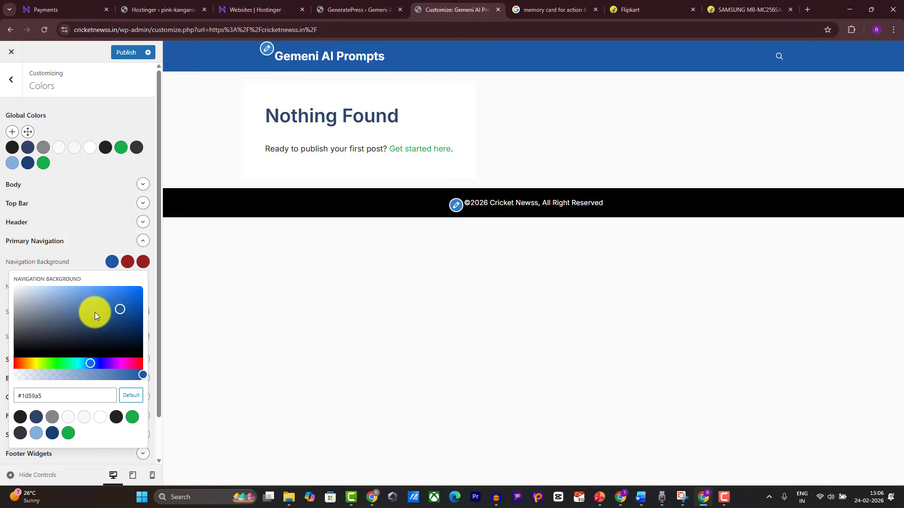
pyautogui.moveTo(123, 309)
pyautogui.mouseDown()
pyautogui.moveTo(110, 290)
pyautogui.moveTo(123, 309)
pyautogui.mouseUp()
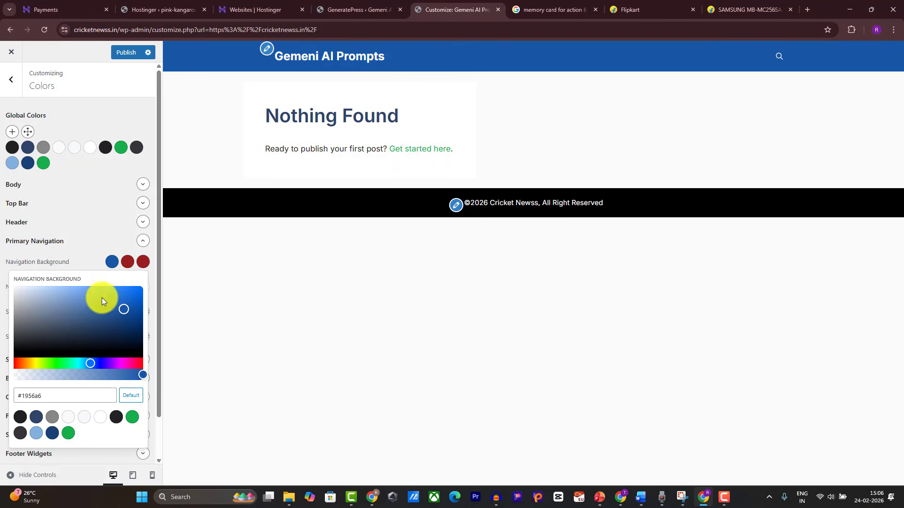
pyautogui.moveTo(73, 393); pyautogui.dragTo(4, 398)
pyautogui.hotkey('ctrl', 'c')
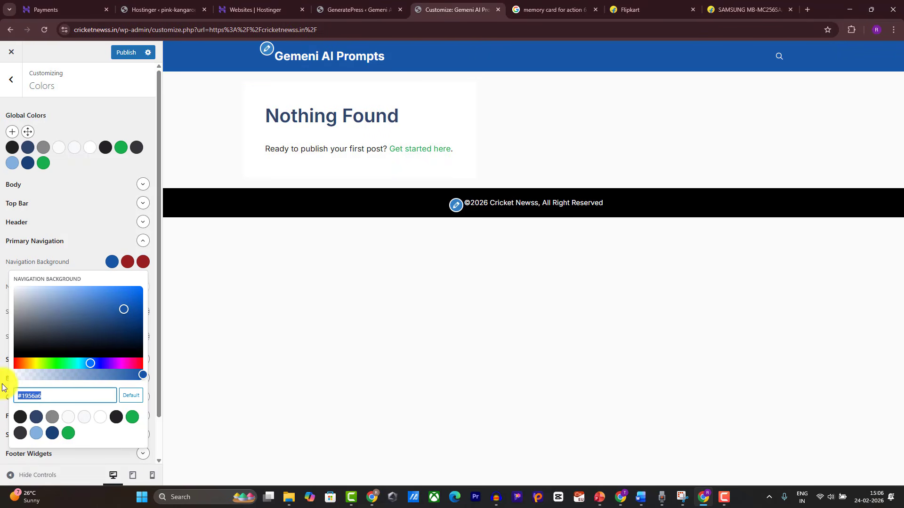
pyautogui.click(188, 372)
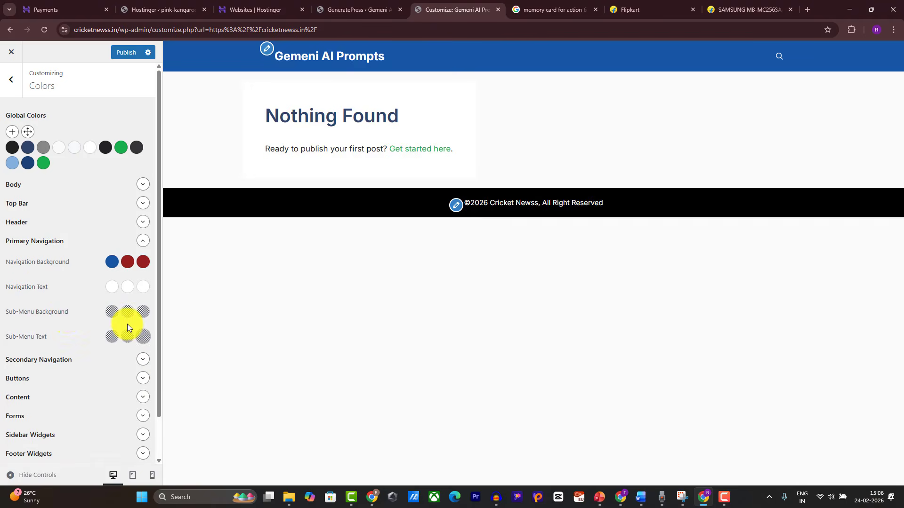
# Step: Paste the same blue into the Buttons and Footer Bar background colours
pyautogui.scroll(-1, 73, 336)
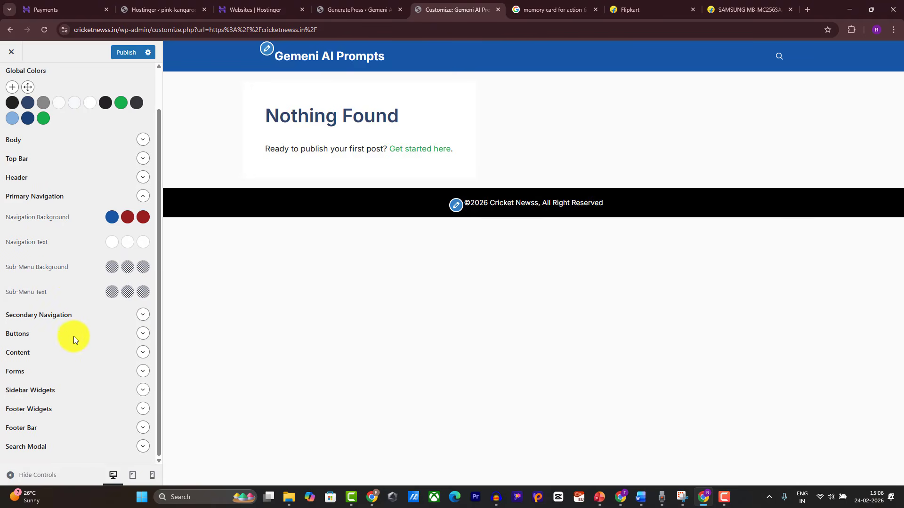
pyautogui.click(143, 334)
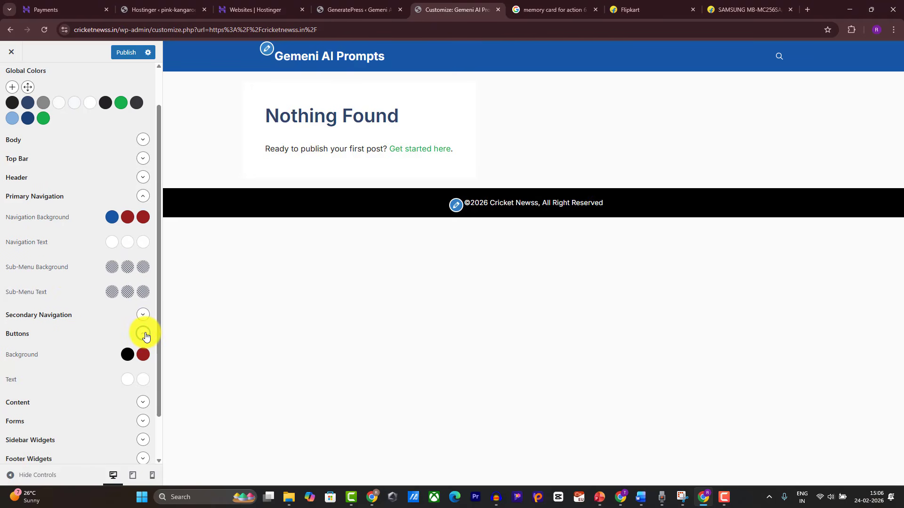
pyautogui.click(127, 357)
pyautogui.tripleClick(78, 295)
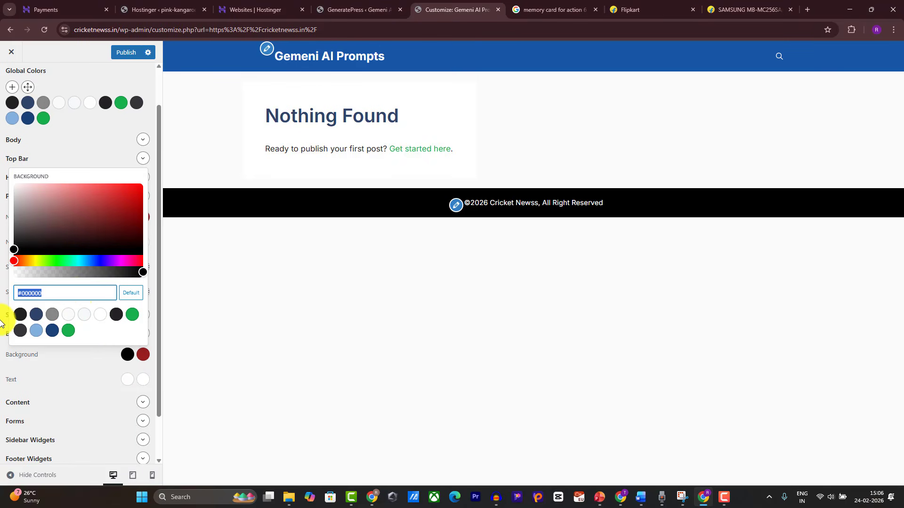
pyautogui.hotkey('ctrl', 'v')
pyautogui.click(252, 366)
pyautogui.scroll(-1, 121, 382)
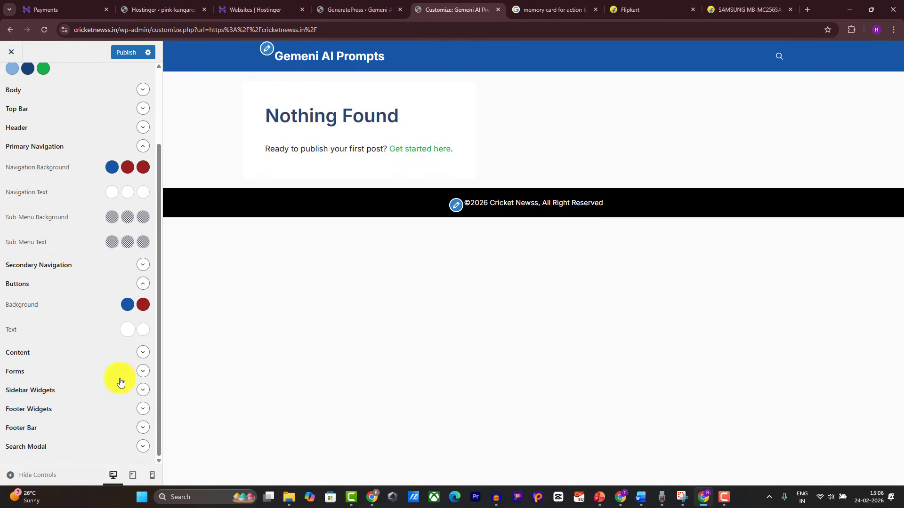
pyautogui.click(143, 428)
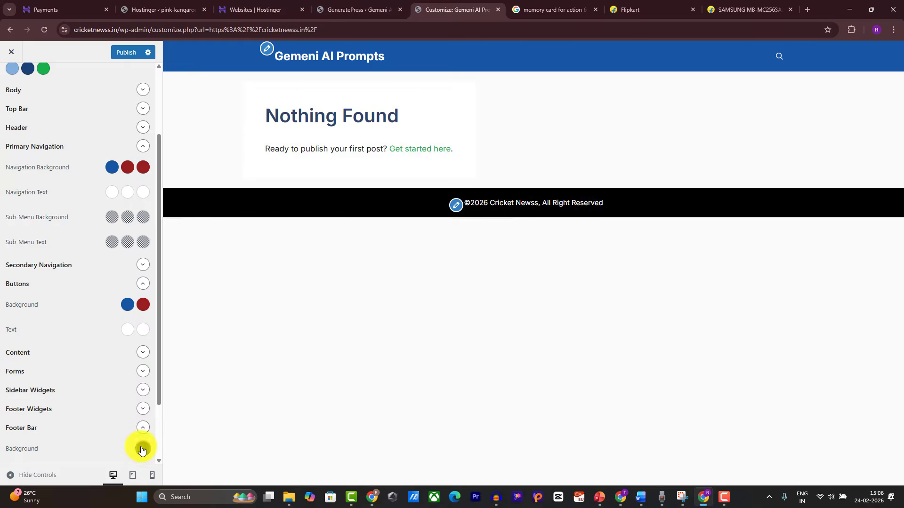
pyautogui.click(144, 450)
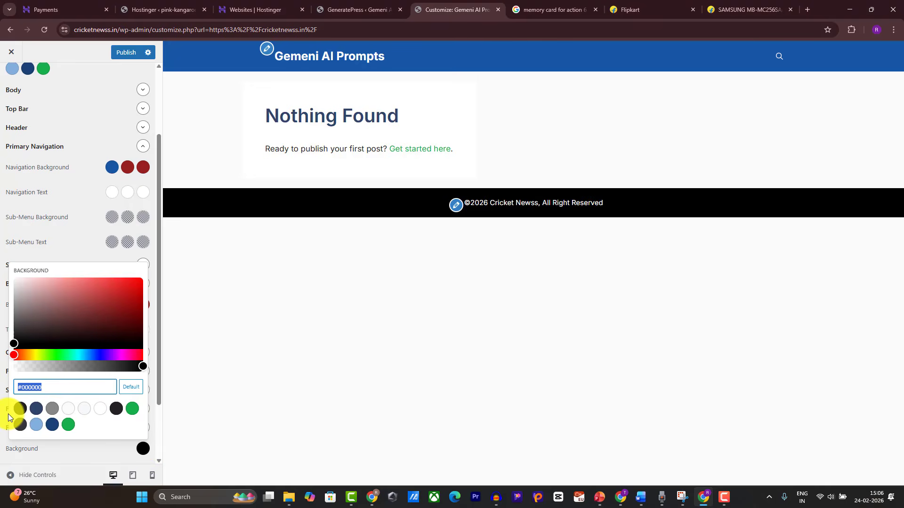
pyautogui.hotkey('ctrl', 'v')
pyautogui.click(253, 378)
pyautogui.scroll(2, 66, 305)
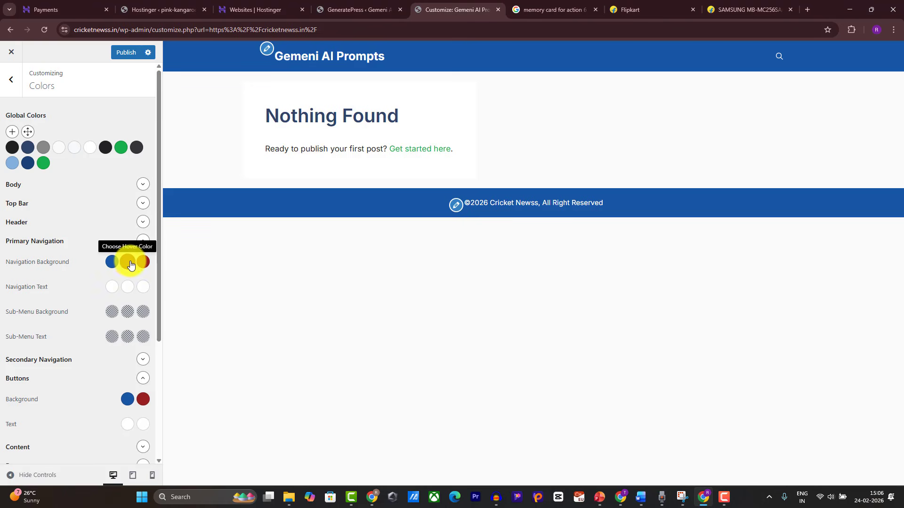
# Step: Publish the blue colours, then set the navigation hover background to a lighter blue
pyautogui.click(117, 57)
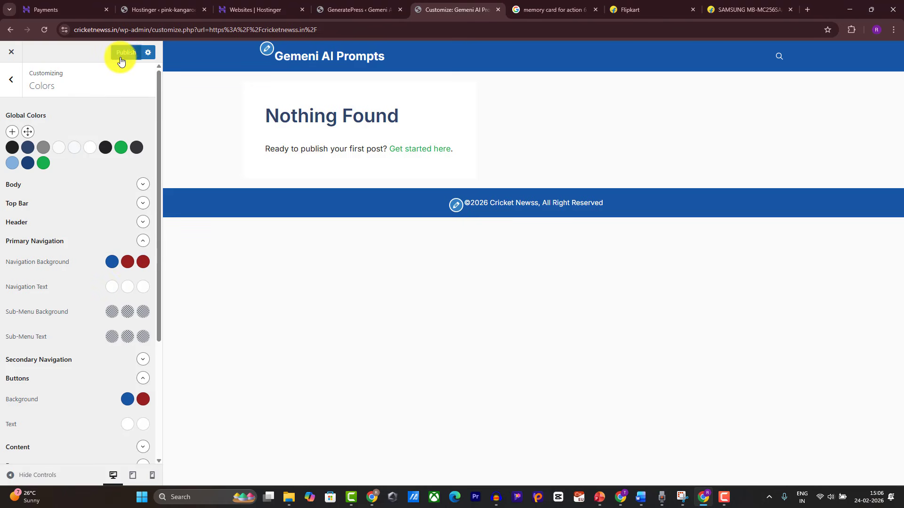
pyautogui.click(132, 267)
pyautogui.moveTo(67, 391); pyautogui.dragTo(6, 398)
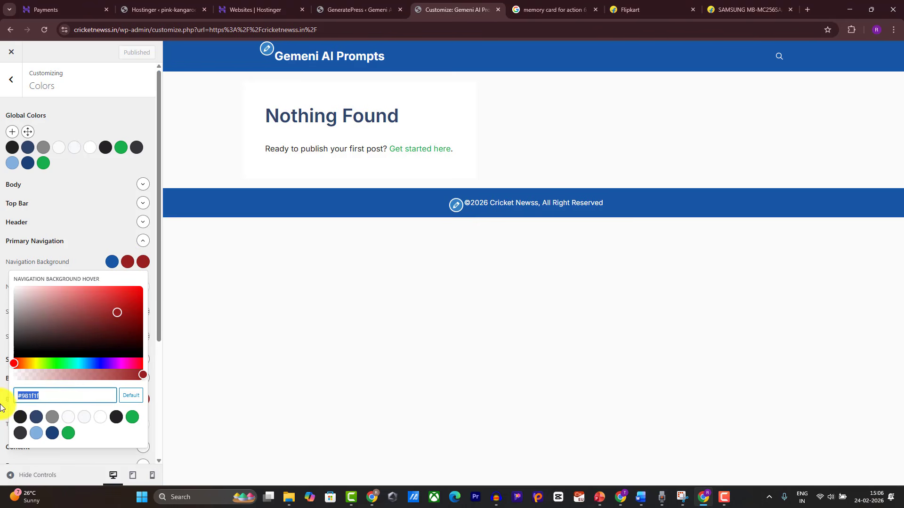
pyautogui.hotkey('ctrl', 'v')
pyautogui.moveTo(121, 307); pyautogui.dragTo(102, 293)
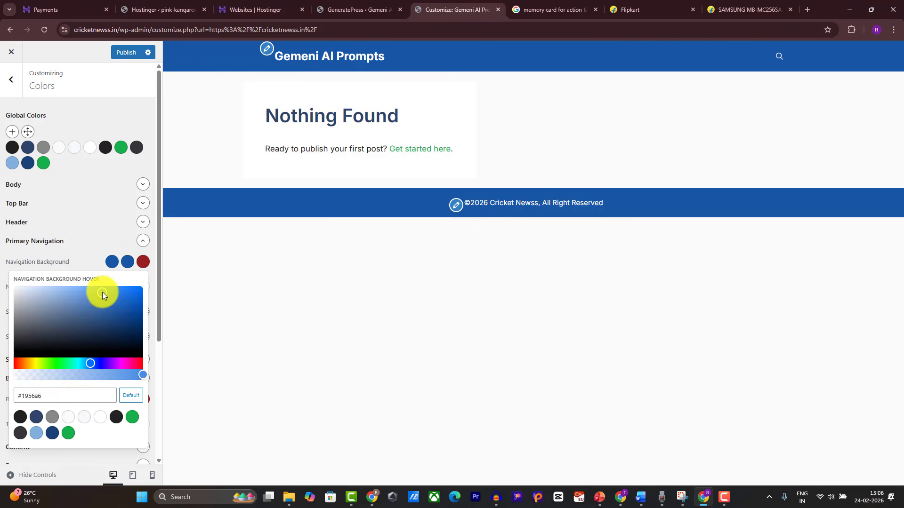
pyautogui.click(244, 279)
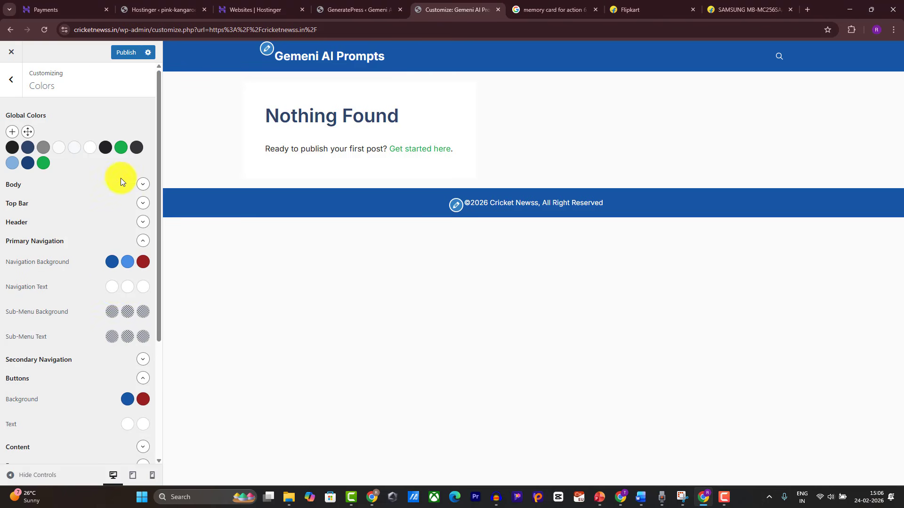
# Step: Apply light blue #498de6 to the button hover and navigation current-item backgrounds
pyautogui.click(128, 263)
pyautogui.tripleClick(16, 397)
pyautogui.hotkey('ctrl', 'c')
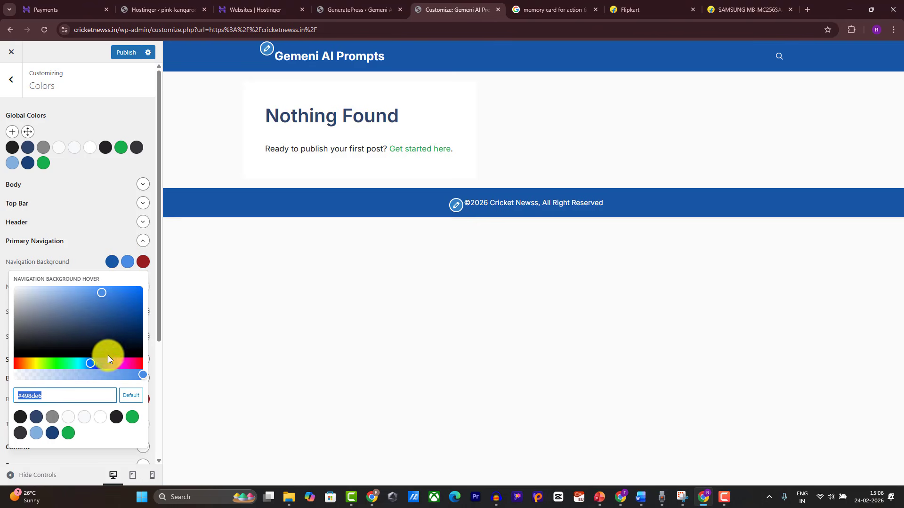
pyautogui.click(269, 335)
pyautogui.click(143, 400)
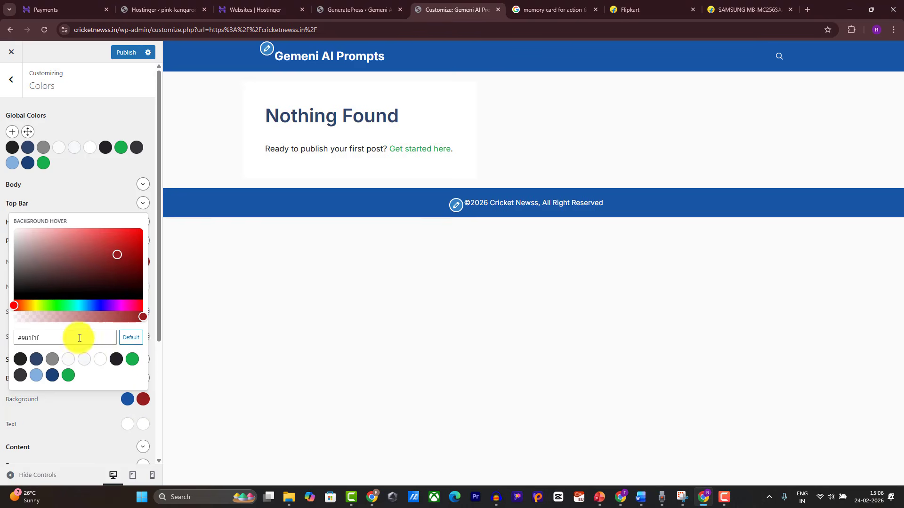
pyautogui.moveTo(77, 337); pyautogui.dragTo(1, 331)
pyautogui.click(229, 318)
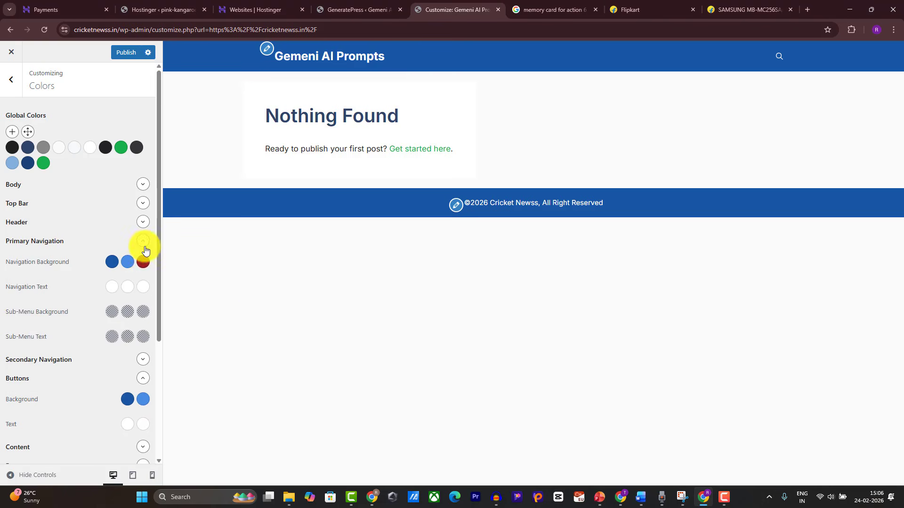
pyautogui.click(143, 262)
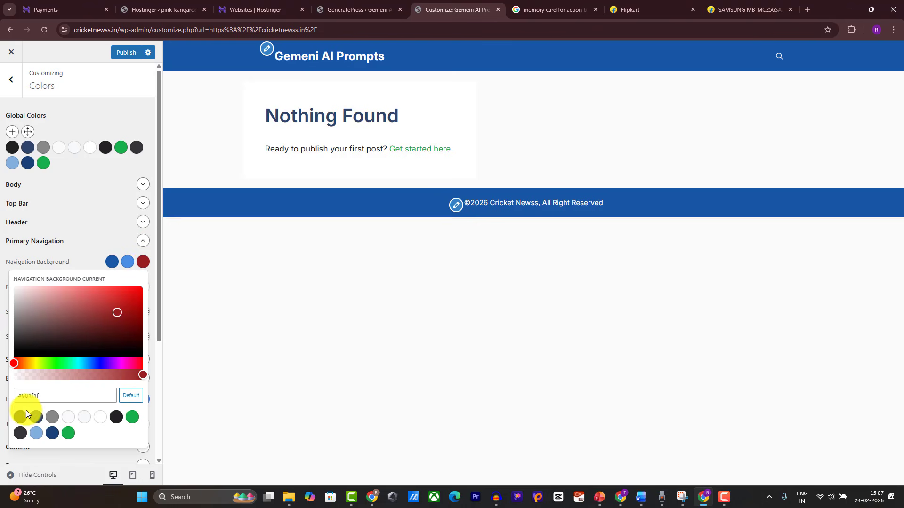
pyautogui.moveTo(50, 397); pyautogui.dragTo(1, 369)
pyautogui.hotkey('ctrl', 'v')
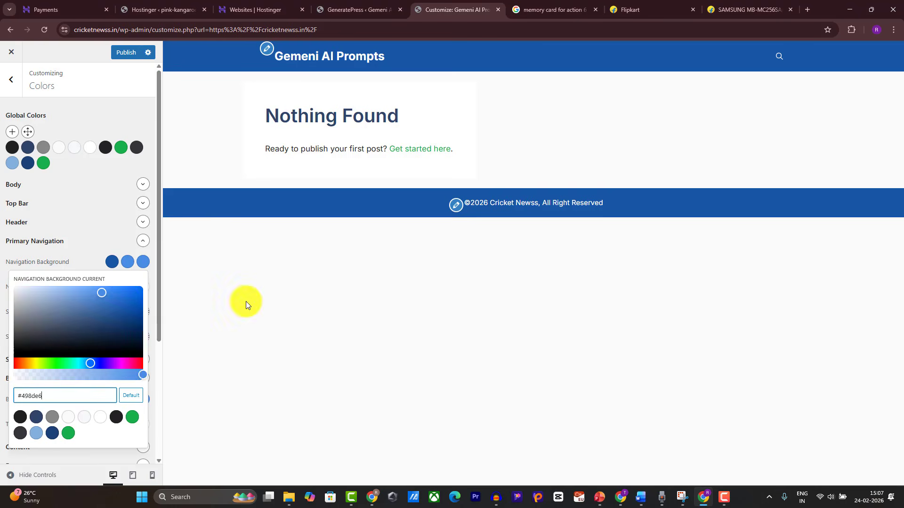
pyautogui.click(245, 302)
pyautogui.scroll(-2, 120, 329)
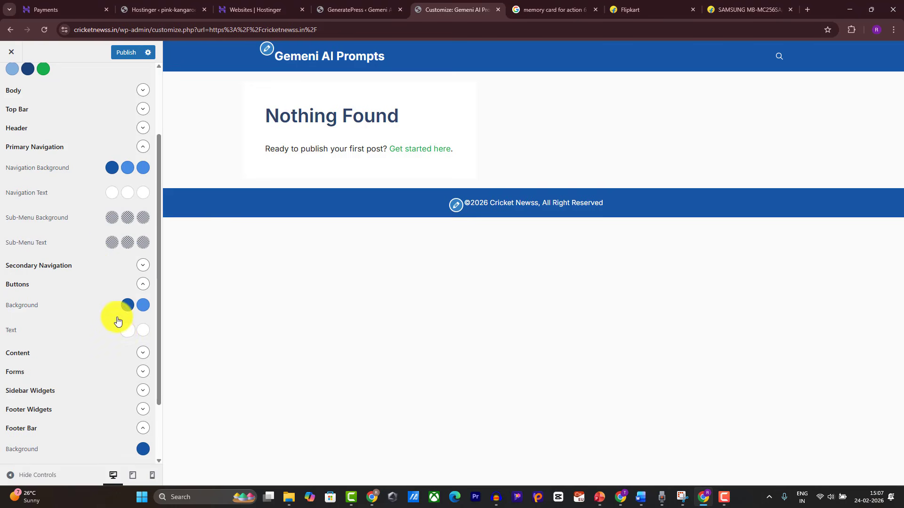
pyautogui.scroll(2, 107, 268)
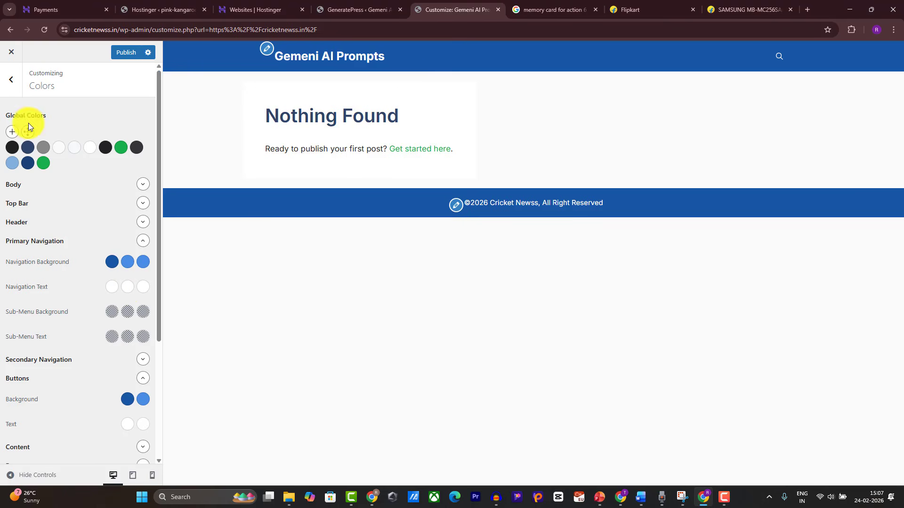
# Step: Publish the hover colours and uncheck featured images on single posts in Blog layout
pyautogui.click(129, 53)
pyautogui.click(12, 79)
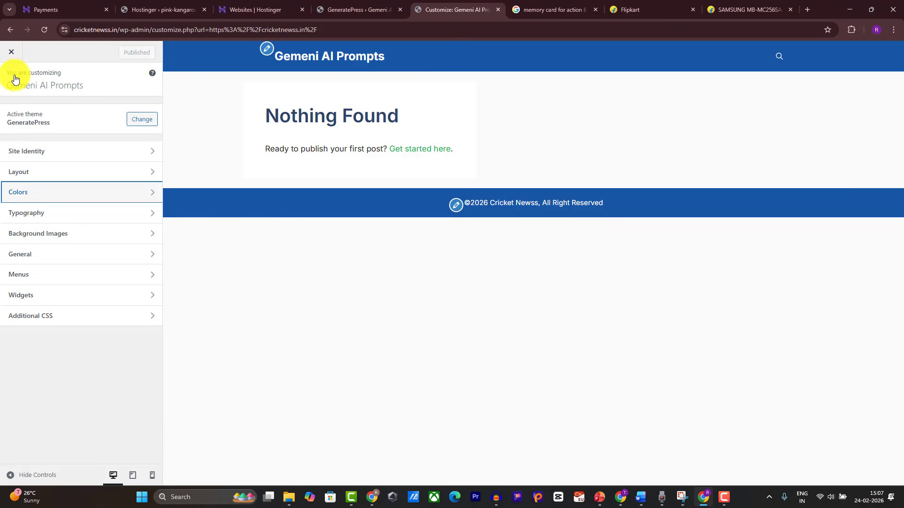
pyautogui.click(42, 177)
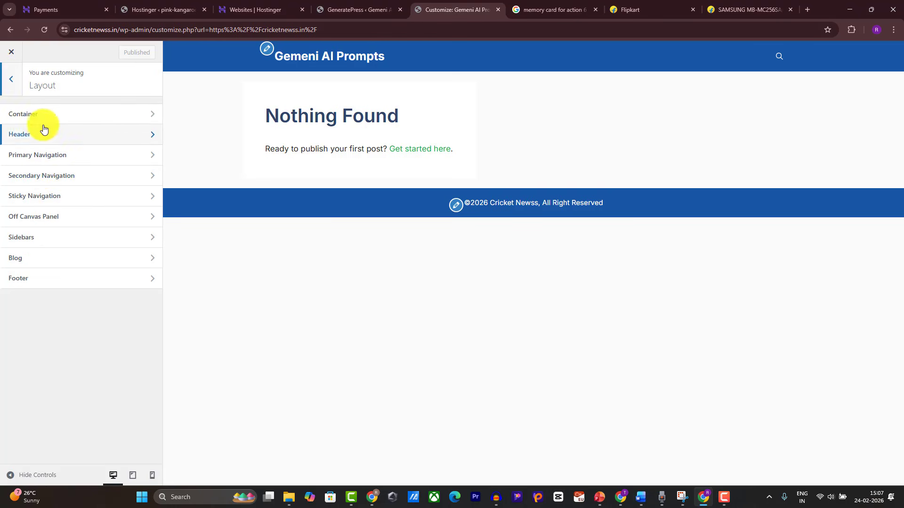
pyautogui.click(73, 257)
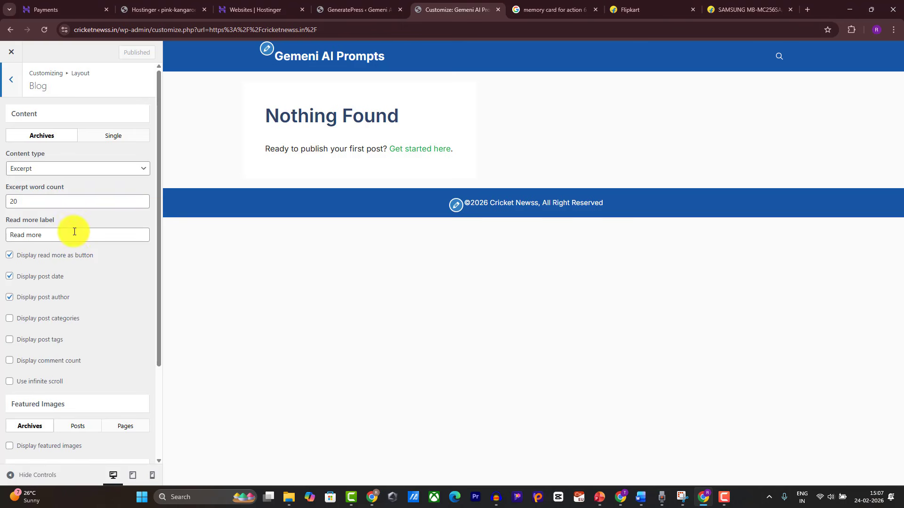
pyautogui.click(118, 136)
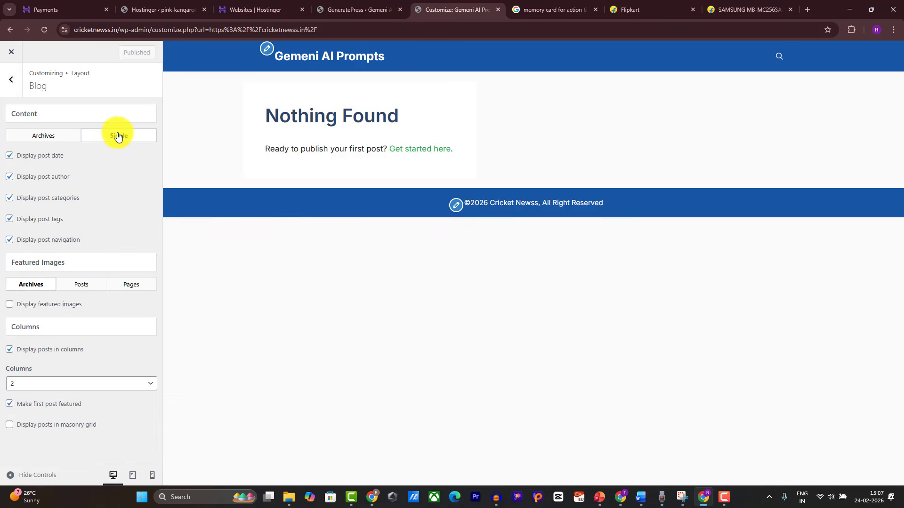
pyautogui.click(83, 285)
pyautogui.click(11, 307)
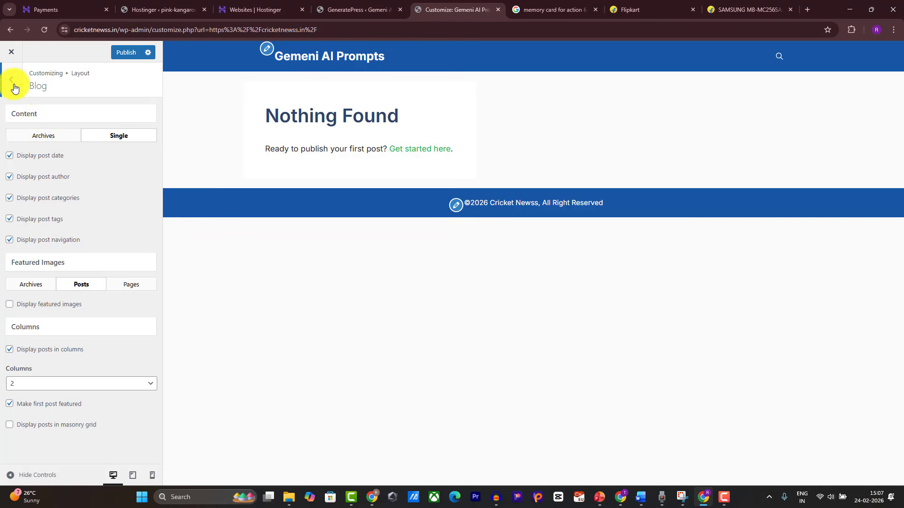
# Step: Check the archive Columns setting stays at 2 and publish the blog layout
pyautogui.click(11, 80)
pyautogui.click(52, 257)
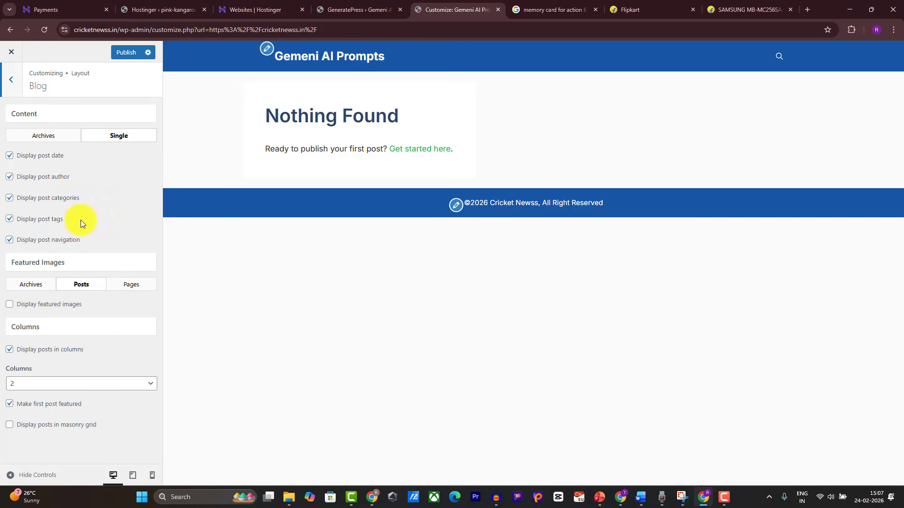
pyautogui.click(49, 140)
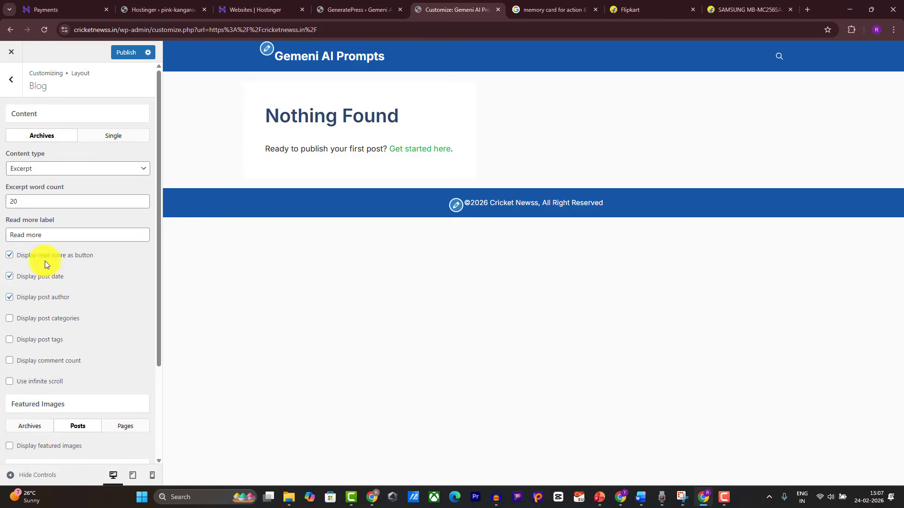
pyautogui.scroll(-2, 47, 271)
pyautogui.scroll(-1, 58, 350)
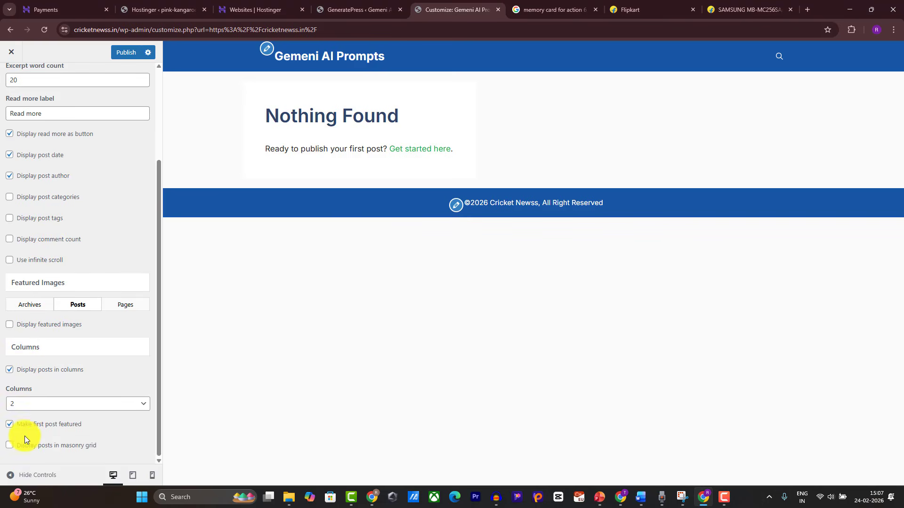
pyautogui.click(50, 407)
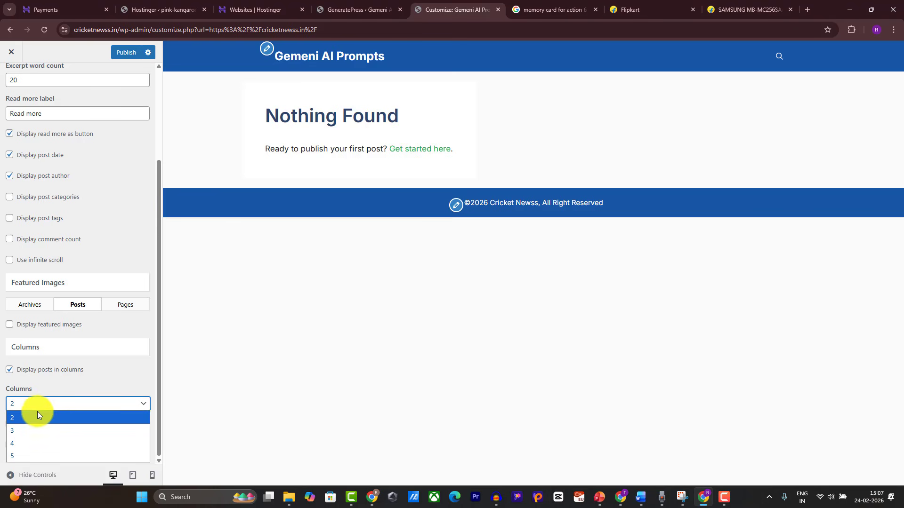
pyautogui.click(139, 52)
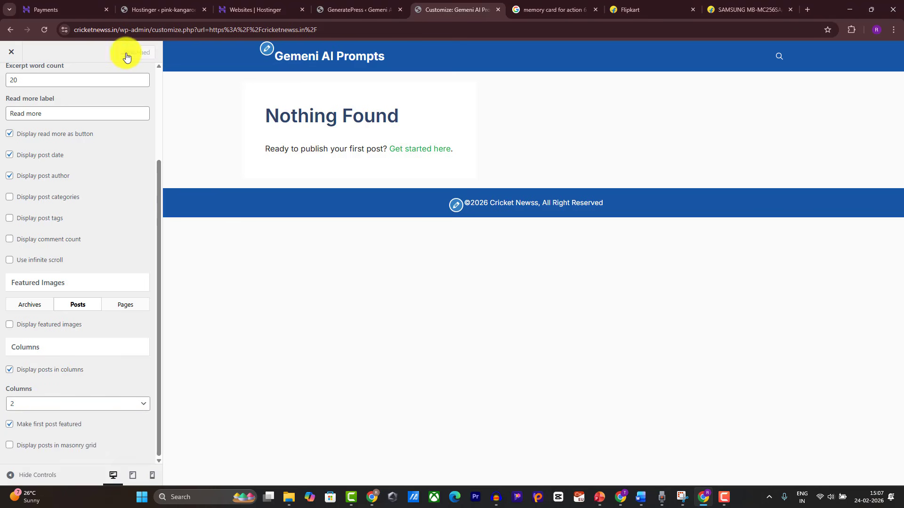
# Step: Add the Girls Prompts category with its name pasted as the slug
pyautogui.click(15, 53)
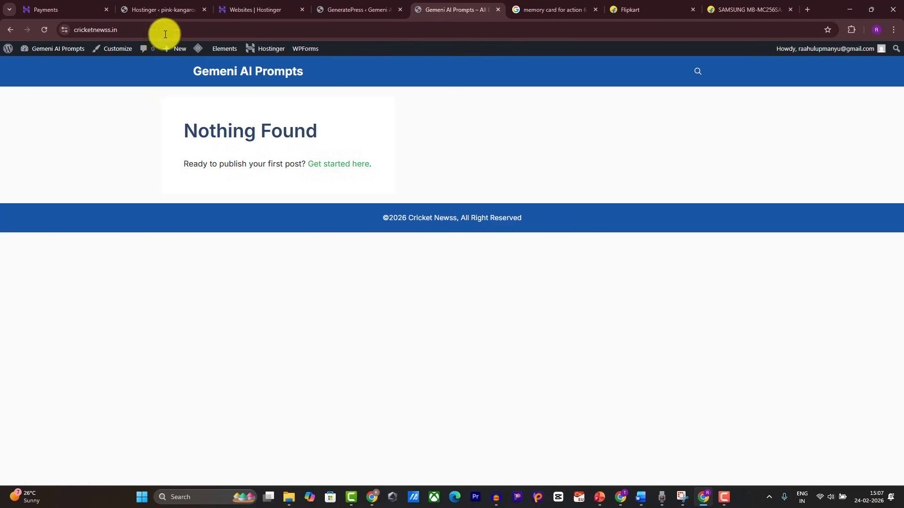
pyautogui.moveTo(64, 58)
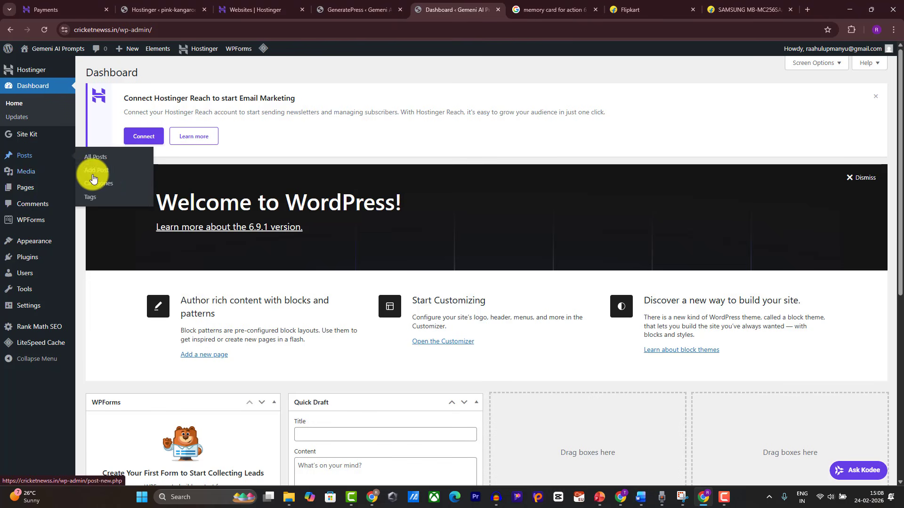
pyautogui.click(105, 182)
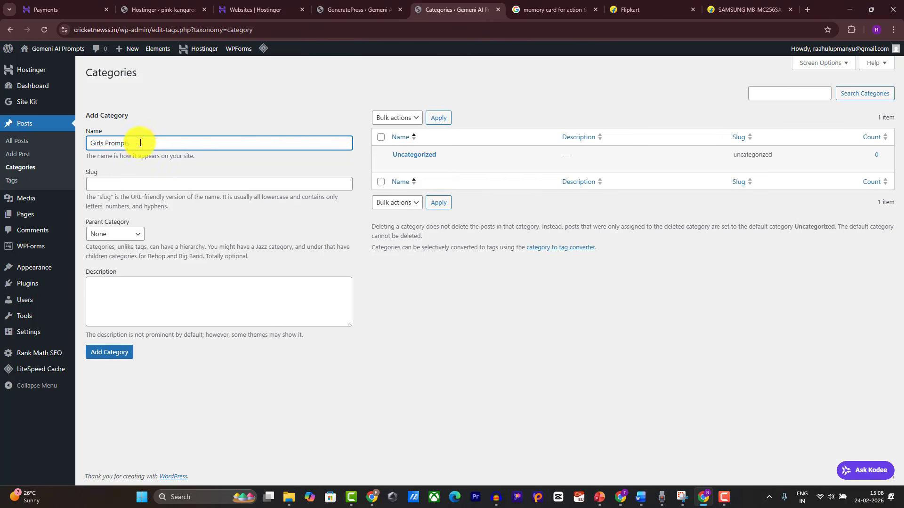
pyautogui.click(101, 185)
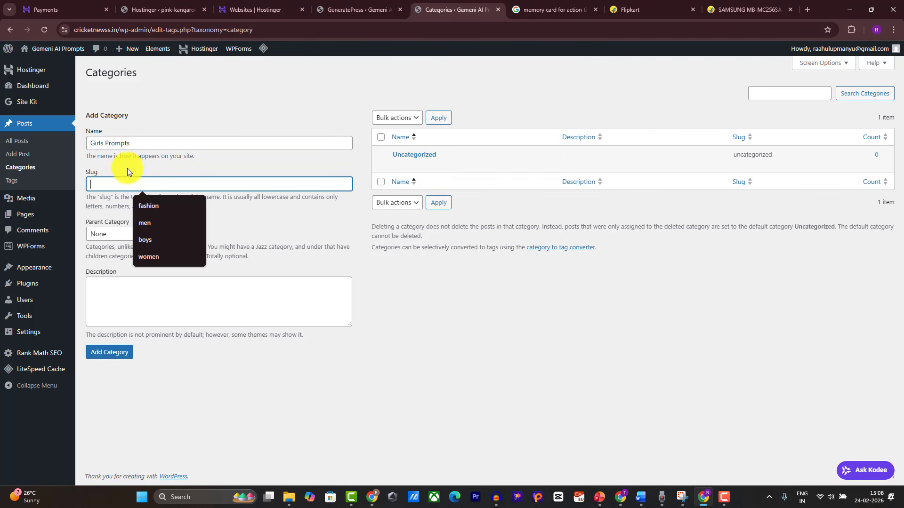
pyautogui.moveTo(141, 143); pyautogui.dragTo(28, 101)
pyautogui.hotkey('ctrl', 'c')
pyautogui.click(108, 184)
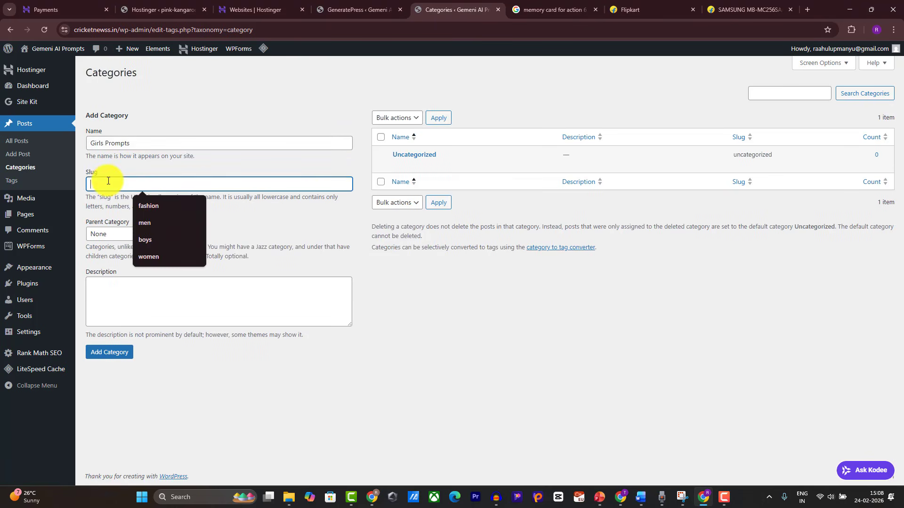
pyautogui.hotkey('ctrl', 'v')
pyautogui.click(97, 285)
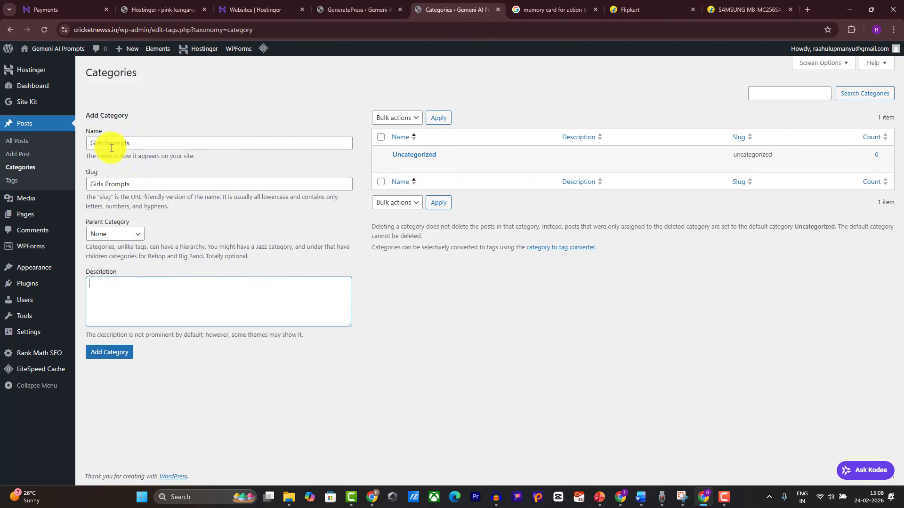
pyautogui.click(111, 352)
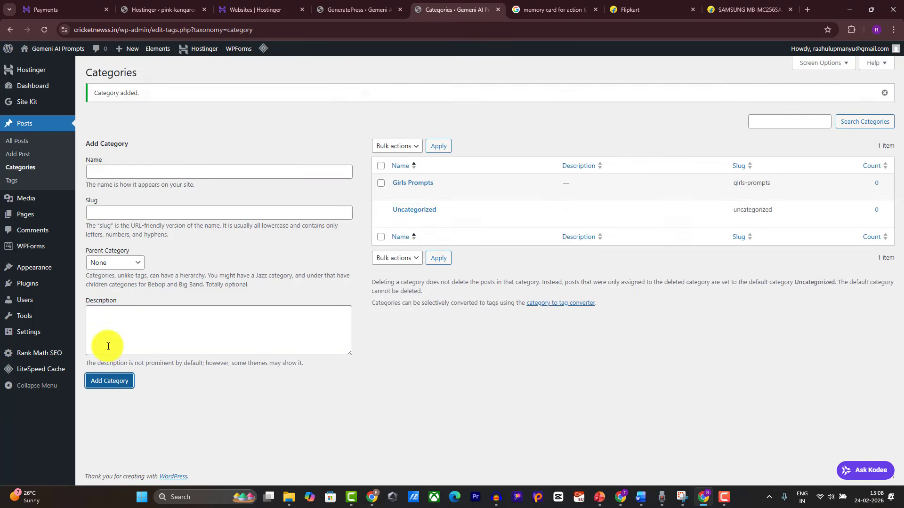
# Step: Add the Boys Prompts category with its name pasted as the slug
pyautogui.click(119, 173)
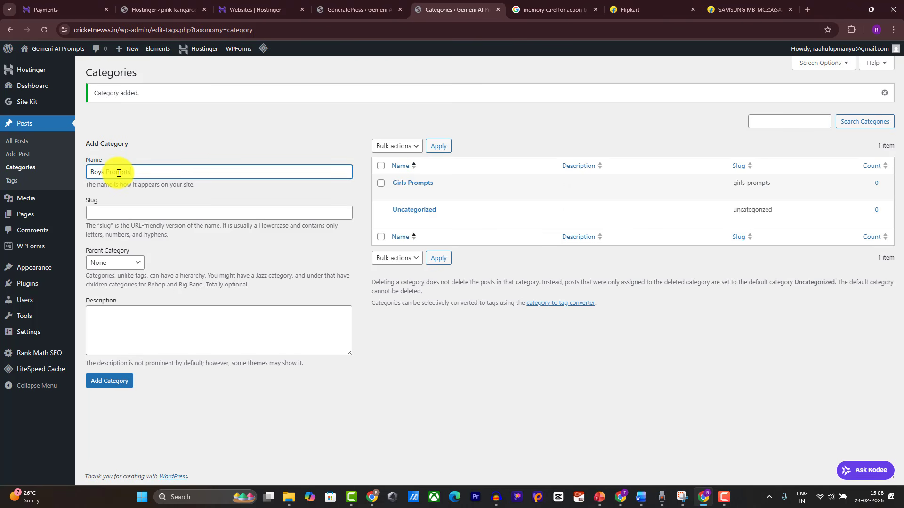
pyautogui.hotkey('ctrl', 'a')
pyautogui.hotkey('ctrl', 'c')
pyautogui.click(135, 211)
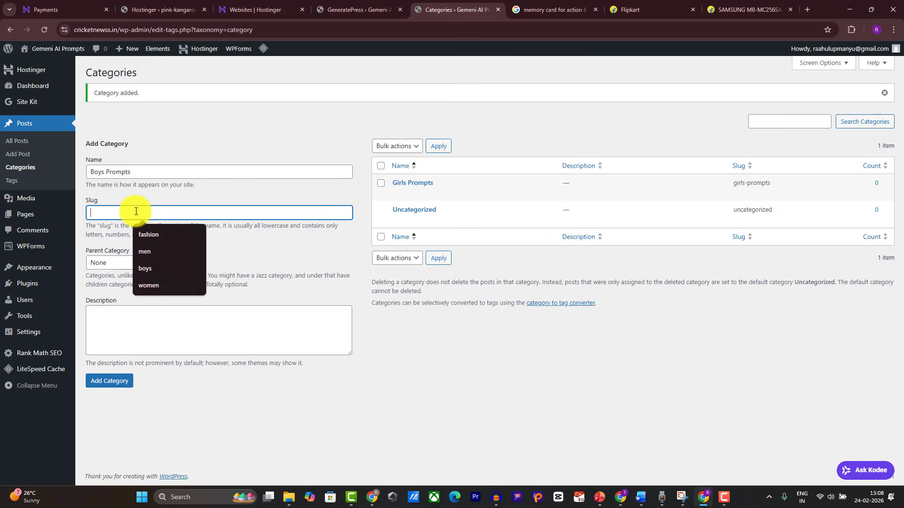
pyautogui.hotkey('ctrl', 'v')
pyautogui.click(117, 327)
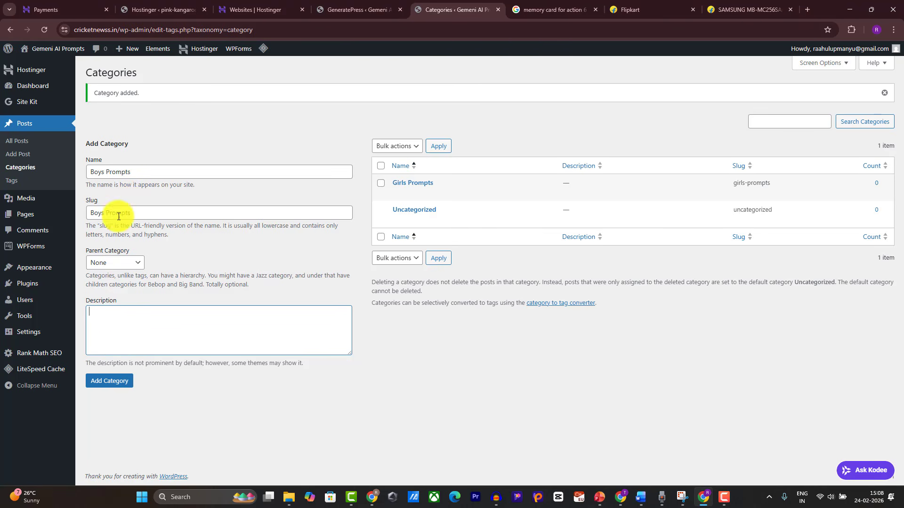
pyautogui.click(117, 379)
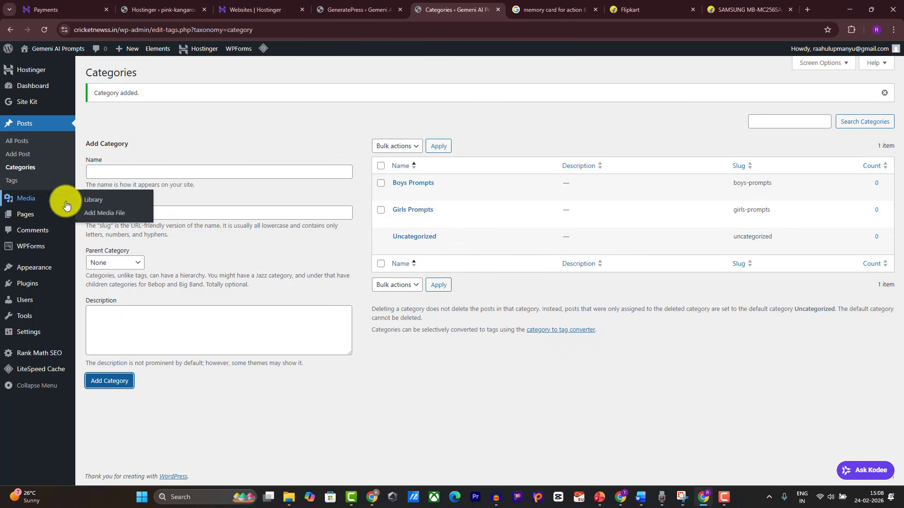
pyautogui.moveTo(46, 270)
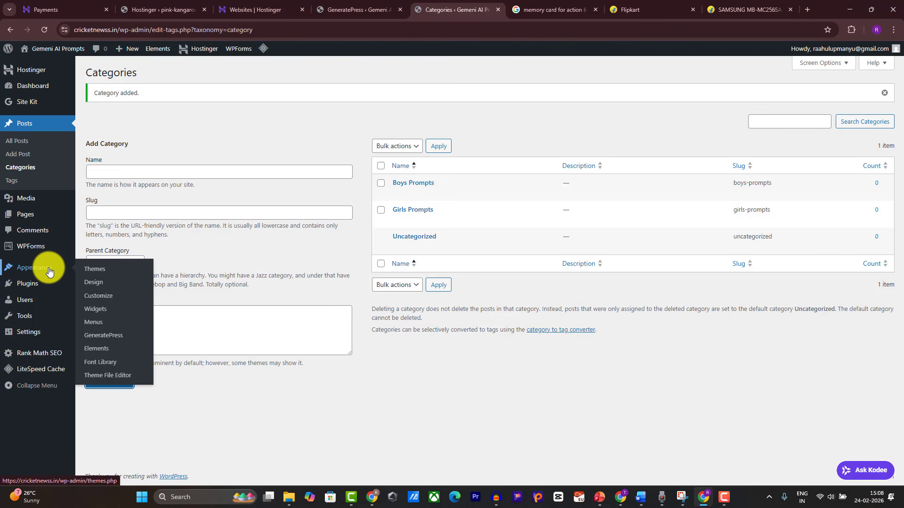
# Step: Create a menu named 'Primary' assigned to the Primary Menu location
pyautogui.click(95, 328)
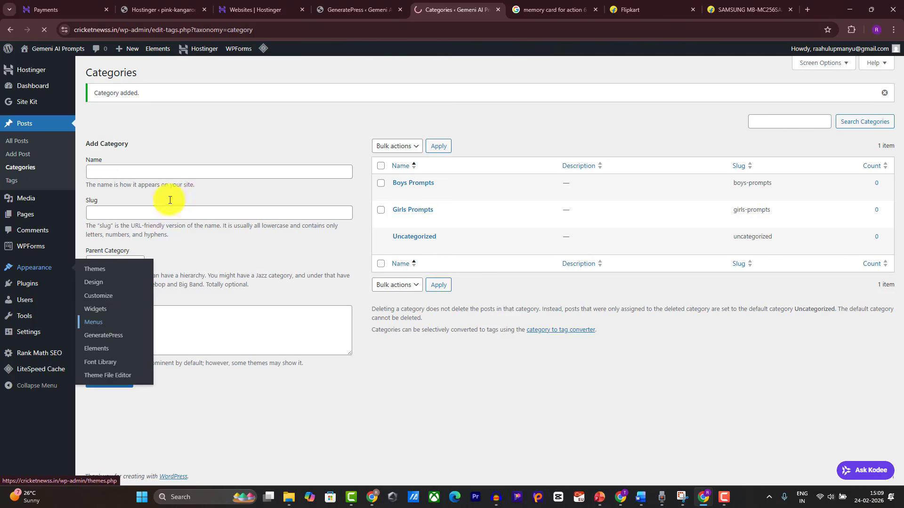
pyautogui.click(271, 178)
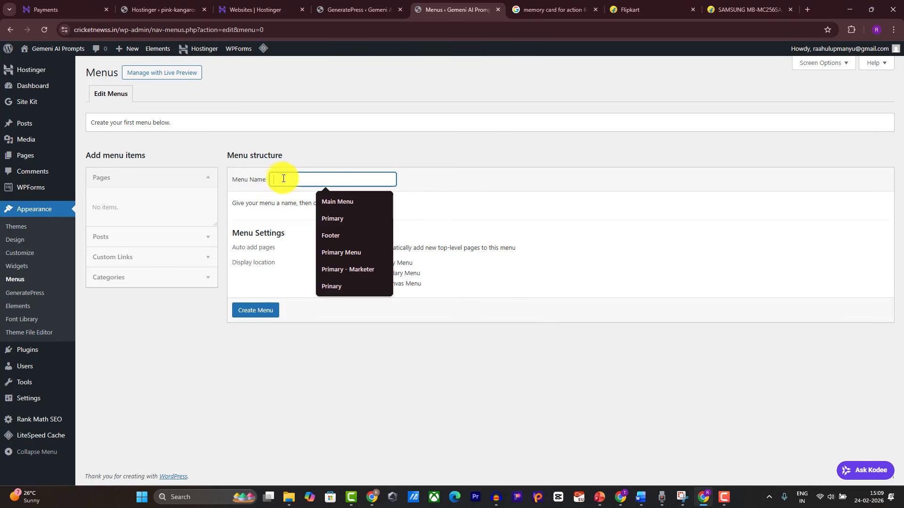
pyautogui.click(337, 218)
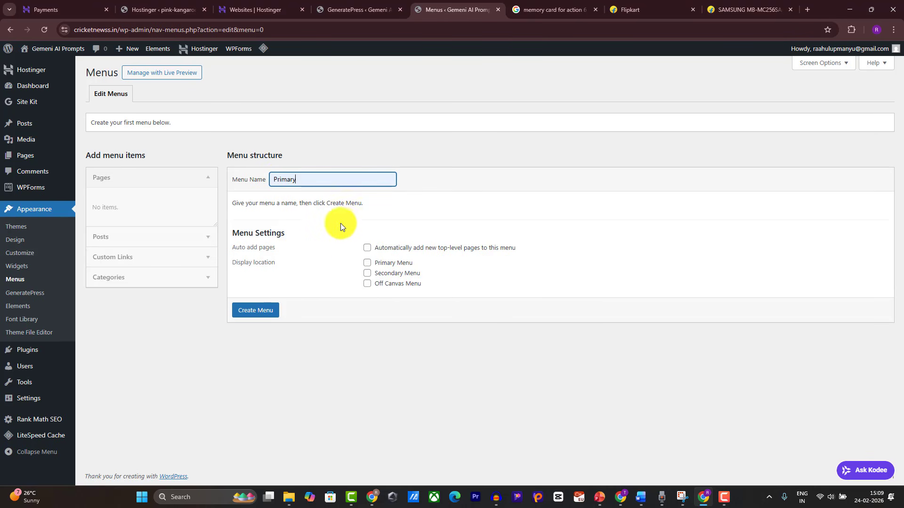
pyautogui.click(367, 264)
pyautogui.click(256, 311)
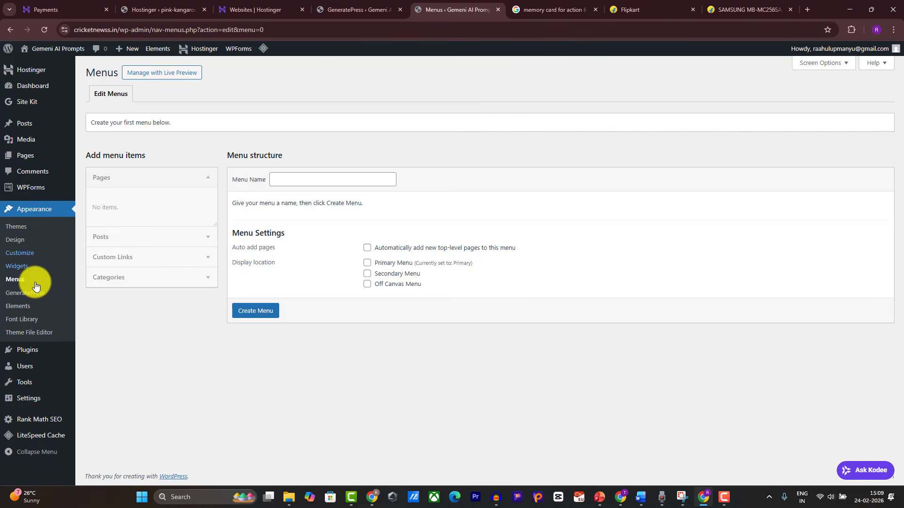
pyautogui.moveTo(30, 351)
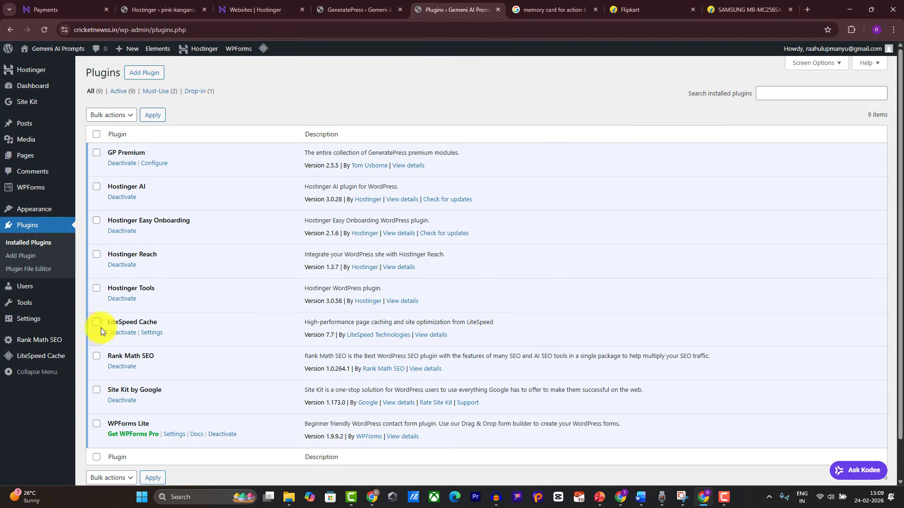
# Step: Deactivate LiteSpeed Cache with 'Other' as the reason, then delete it and confirm
pyautogui.click(111, 333)
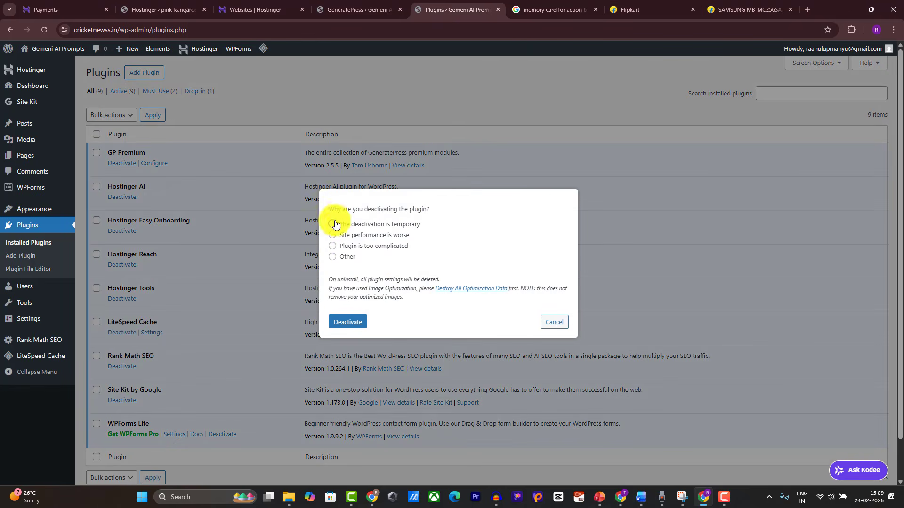
pyautogui.click(330, 257)
pyautogui.click(355, 325)
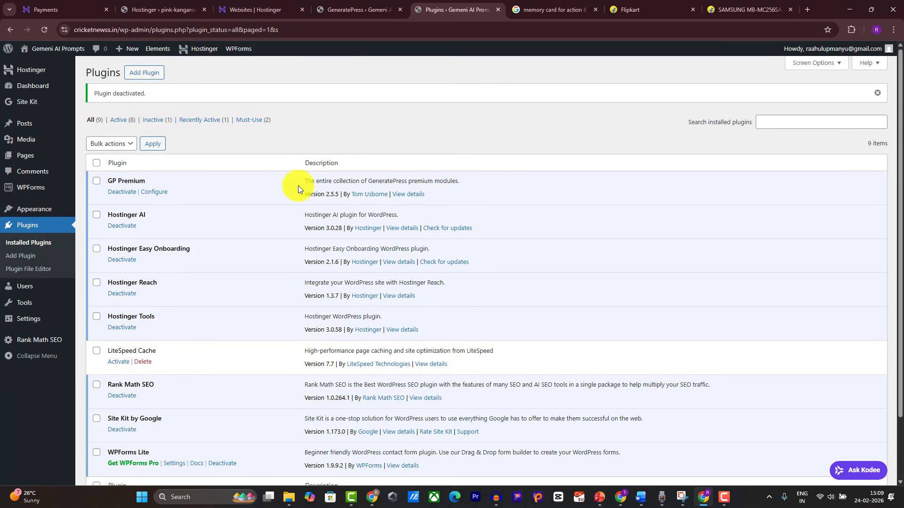
pyautogui.click(143, 363)
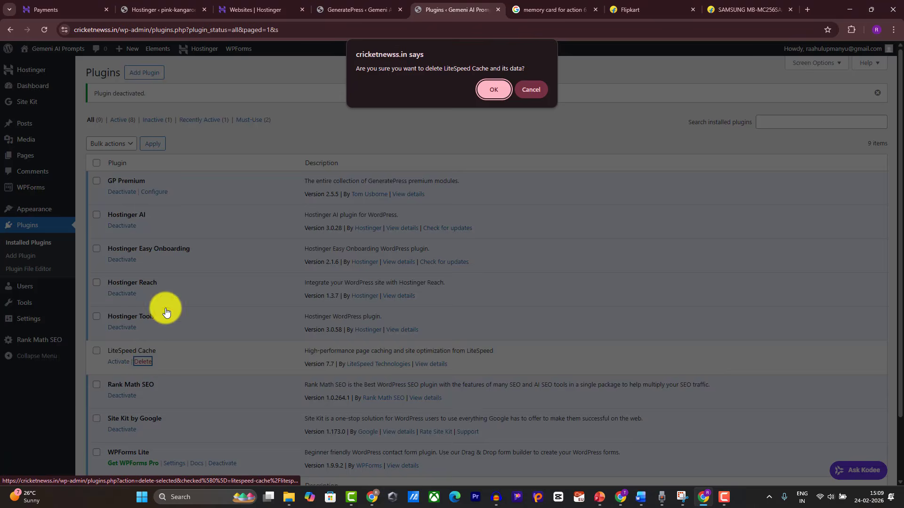
pyautogui.click(488, 87)
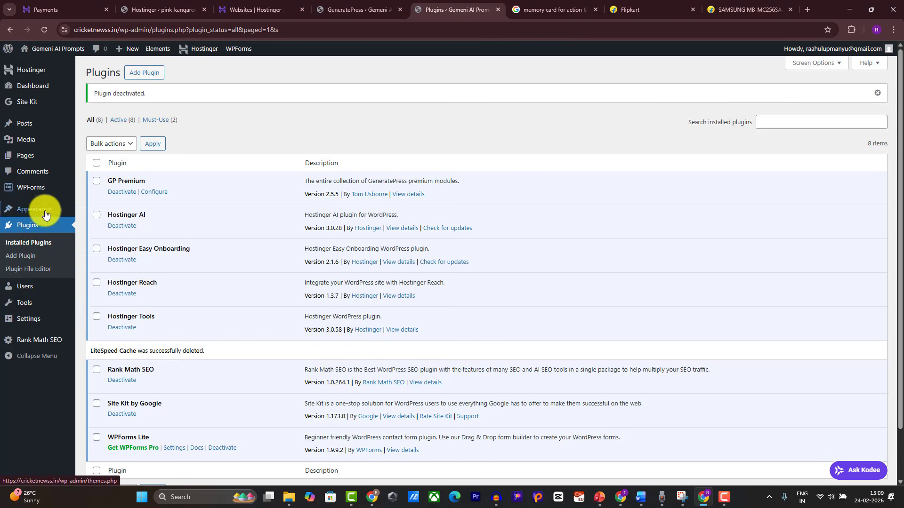
# Step: Tick the Boys Prompts and Girls Prompts categories for the Primary menu
pyautogui.moveTo(45, 215)
pyautogui.click(103, 262)
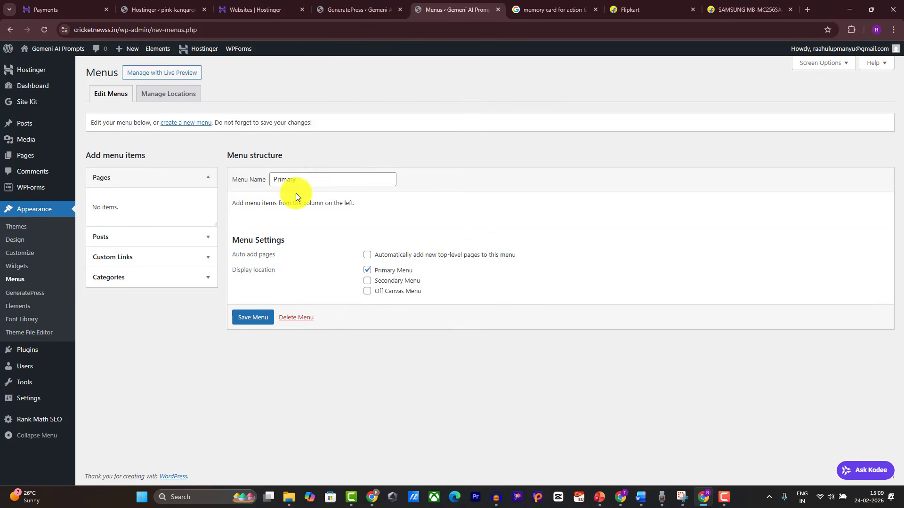
pyautogui.click(134, 277)
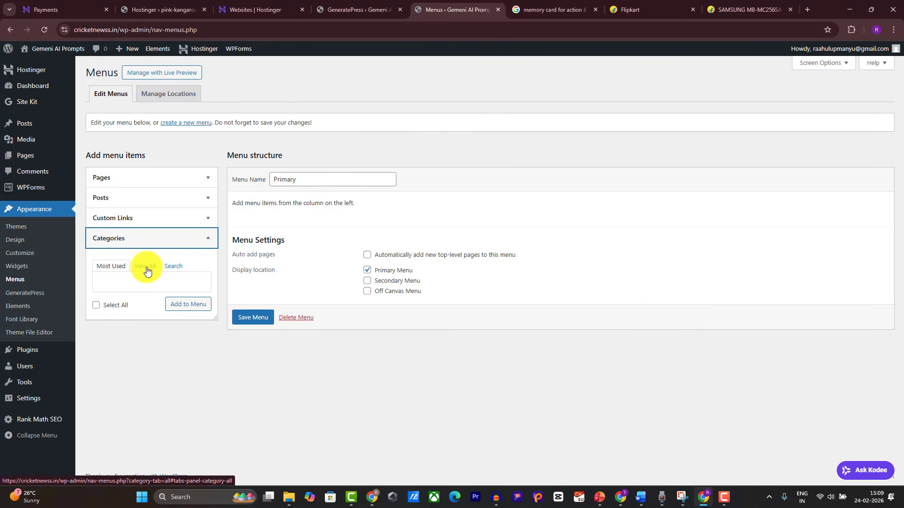
pyautogui.click(145, 274)
pyautogui.click(106, 286)
pyautogui.doubleClick(107, 286)
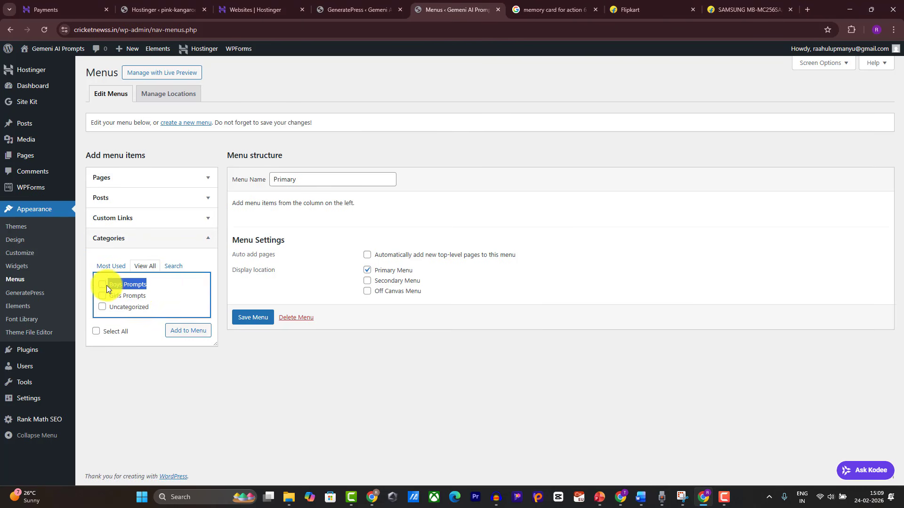
pyautogui.click(102, 296)
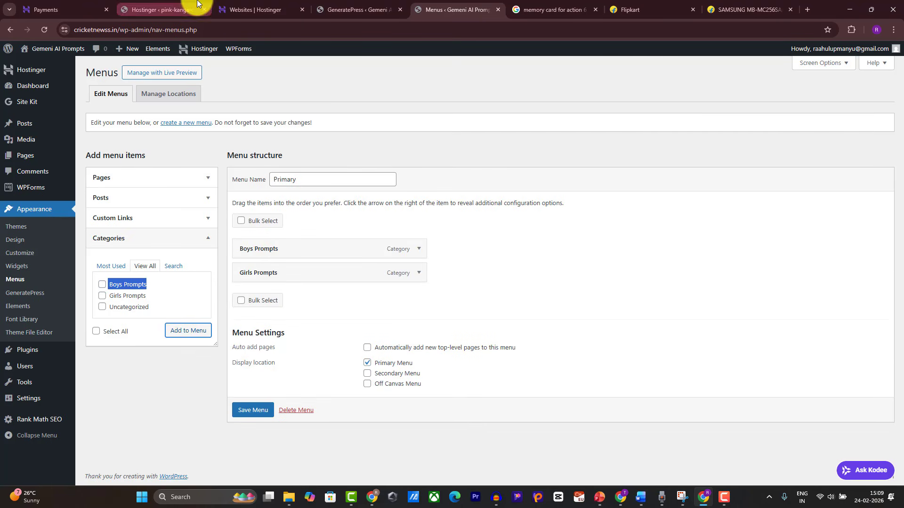
# Step: Open the live site in a new tab and copy its address
pyautogui.moveTo(38, 47)
pyautogui.rightClick(35, 70)
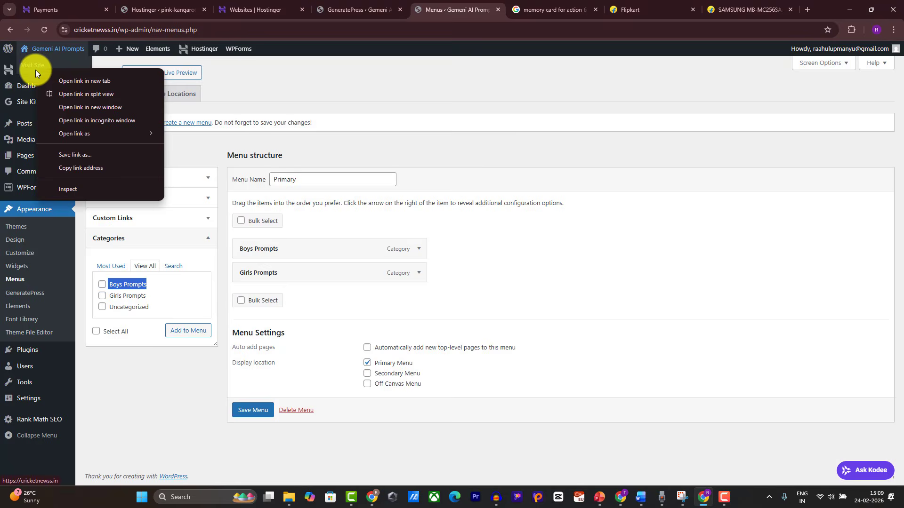
pyautogui.click(43, 76)
pyautogui.click(494, 9)
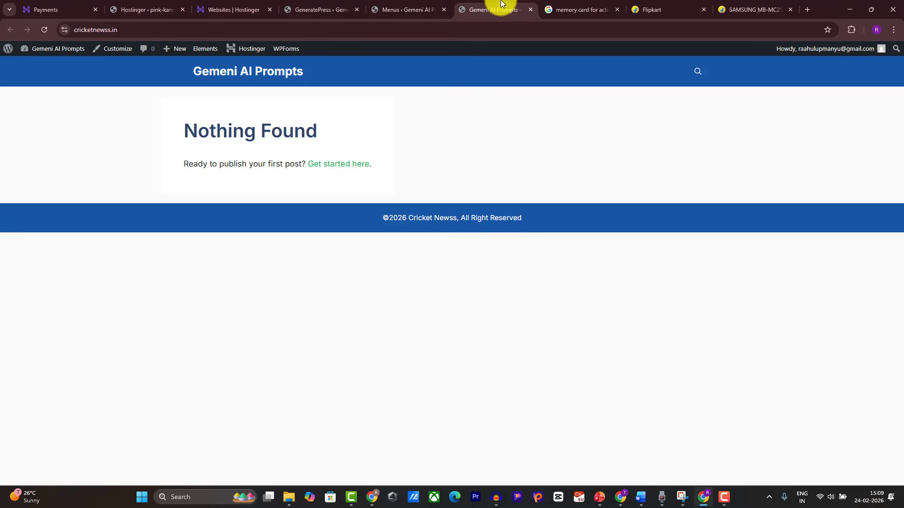
pyautogui.click(357, 25)
pyautogui.hotkey('ctrl', 'c')
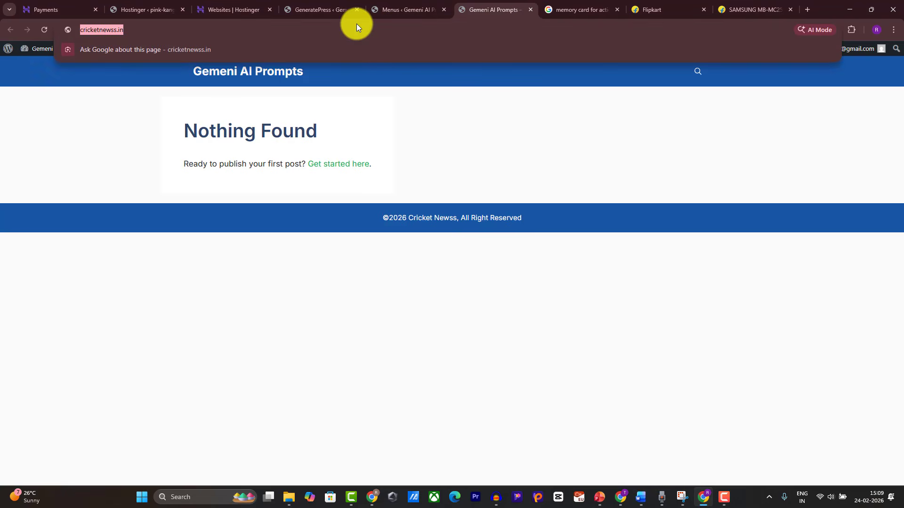
# Step: Add a 'Home' custom link pointing to the site address and save the Primary menu
pyautogui.click(419, 6)
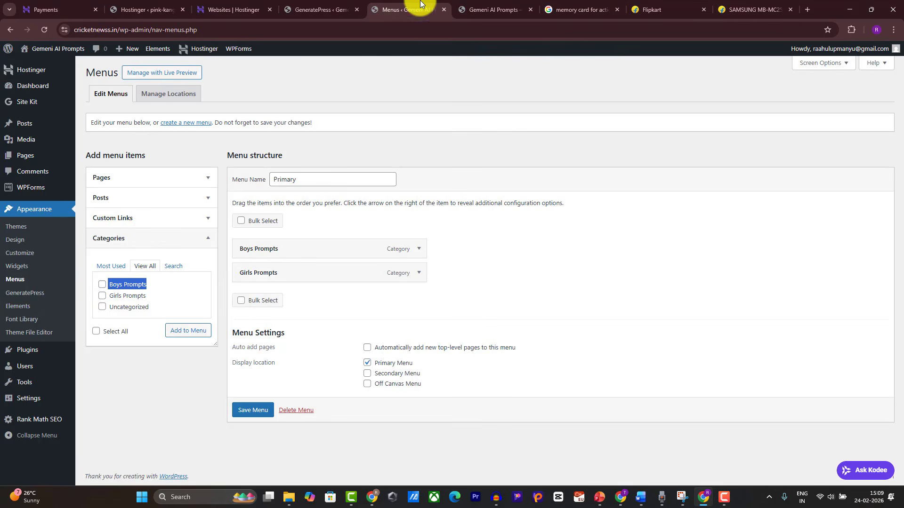
pyautogui.click(127, 219)
pyautogui.click(150, 247)
pyautogui.hotkey('ctrl', 'v')
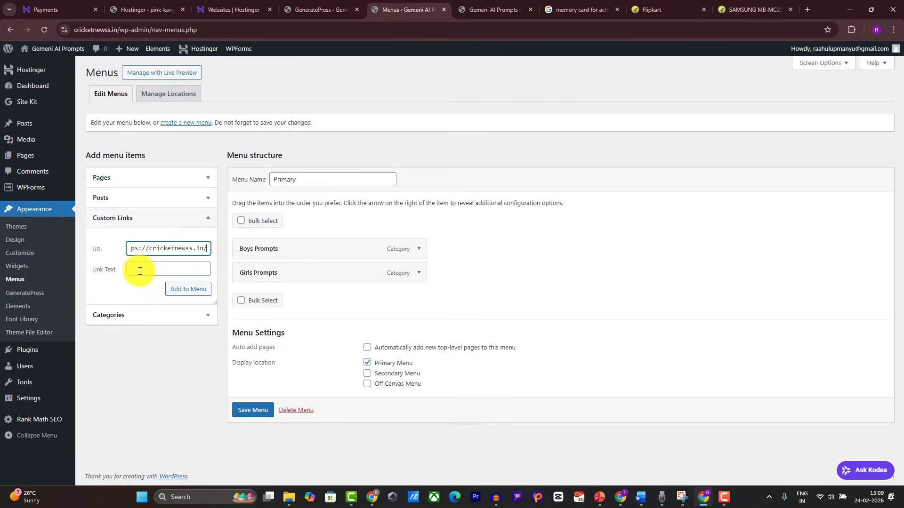
pyautogui.click(141, 269)
pyautogui.write('Hom')
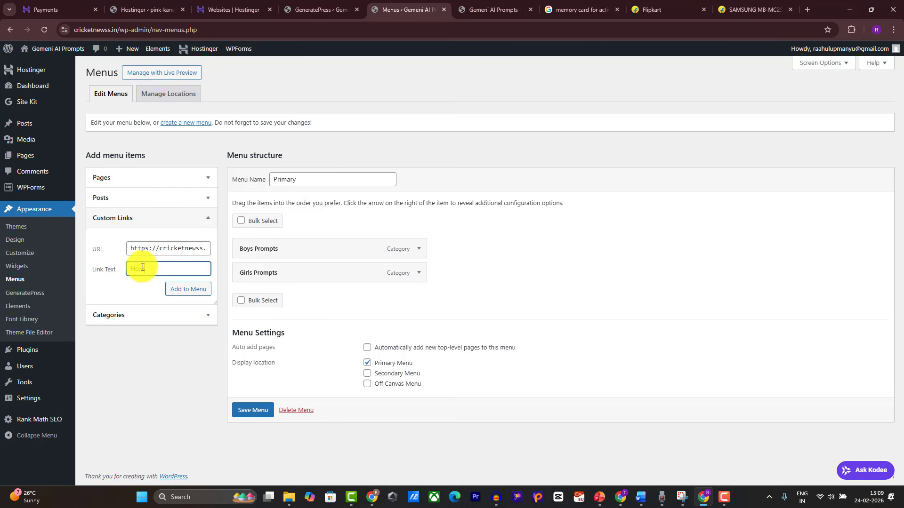
pyautogui.write('e')
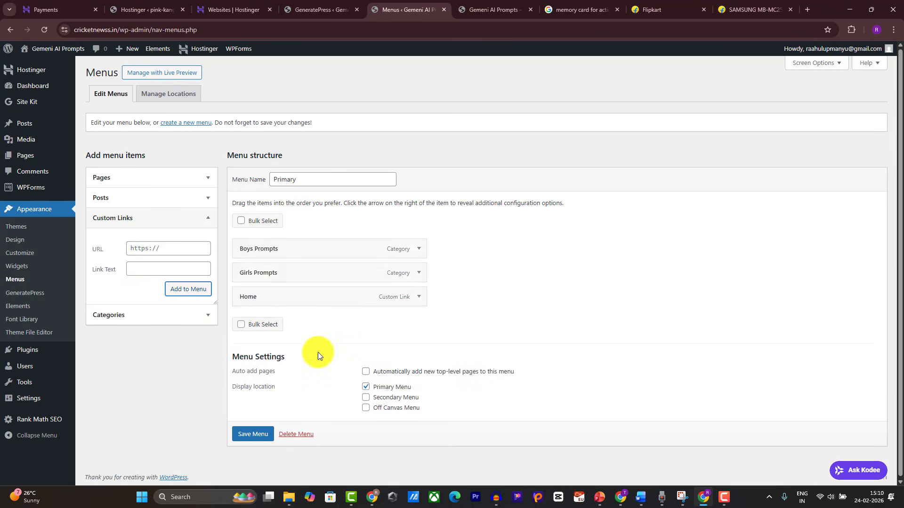
pyautogui.click(492, 9)
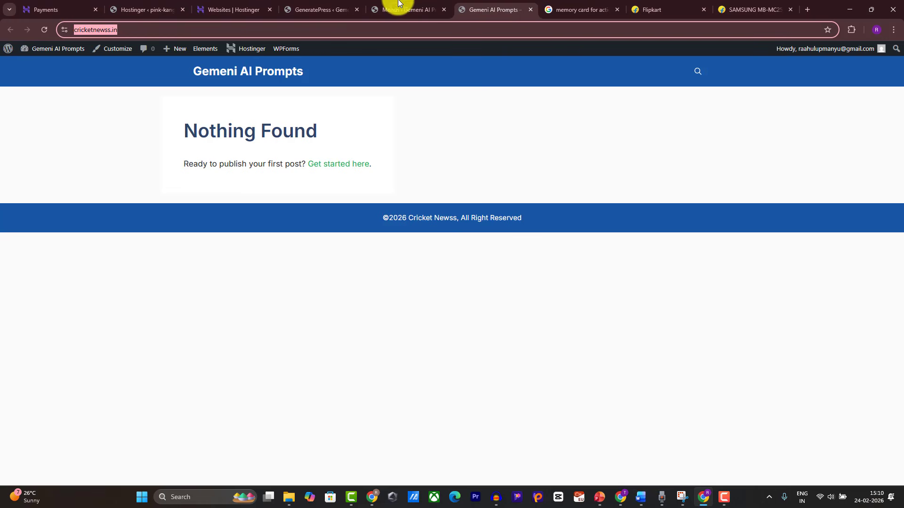
# Step: Check that the live site's header now shows Boys Prompts, Girls Prompts and Home
pyautogui.click(43, 29)
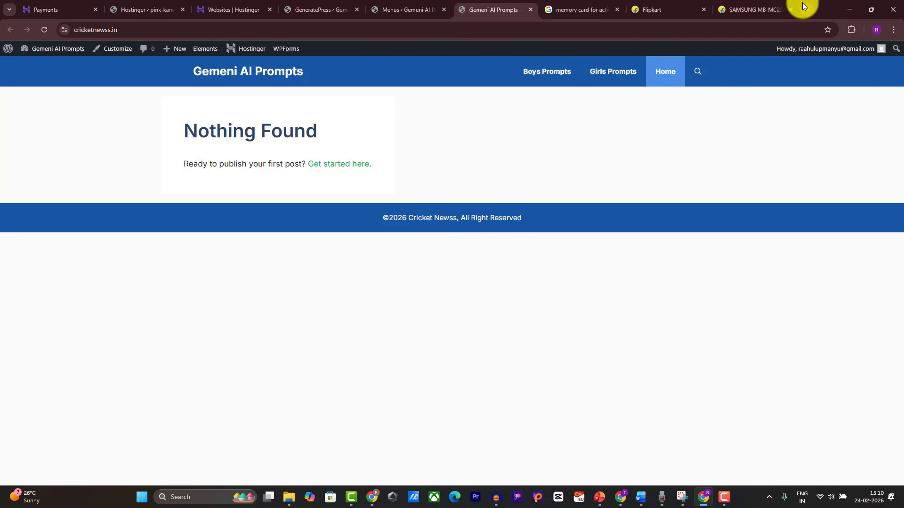
# Step: Go to Canva in a new tab, search templates for 'logo' and create a blank Logo
pyautogui.moveTo(373, 496)
pyautogui.click(332, 447)
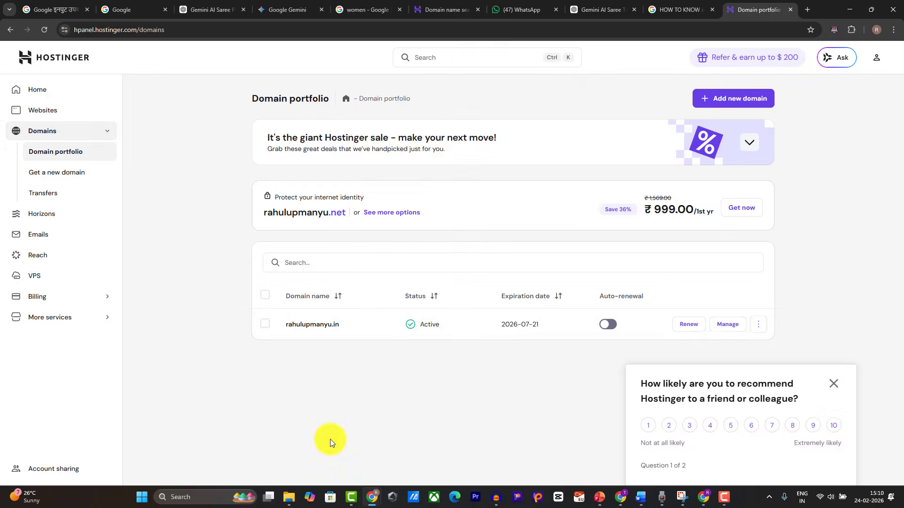
pyautogui.click(808, 7)
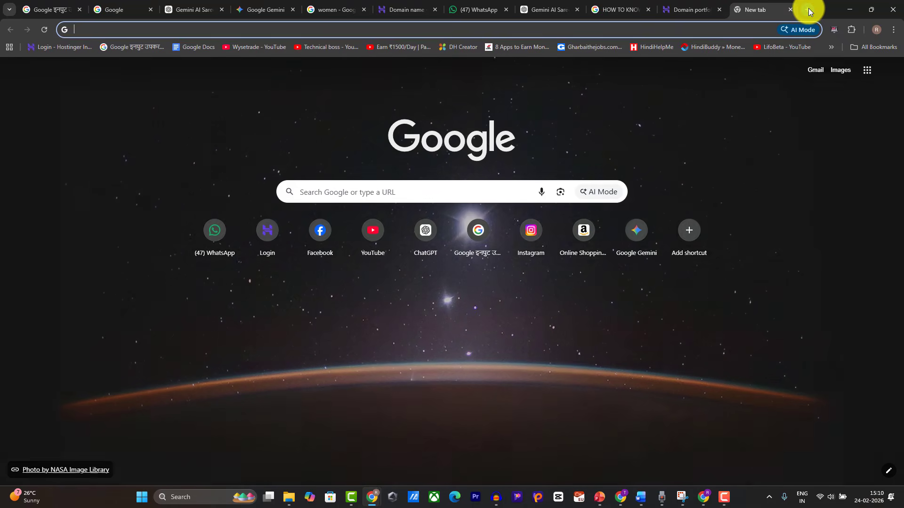
pyautogui.write('ca')
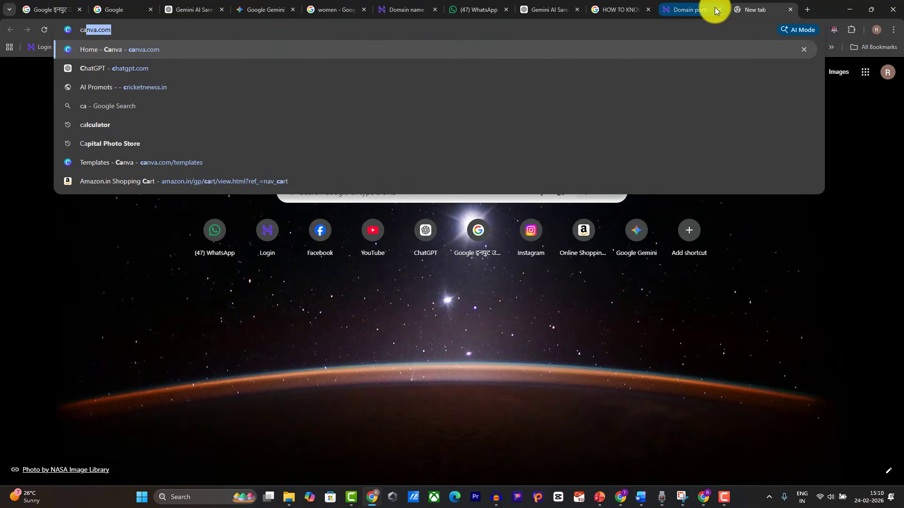
pyautogui.press('Return')
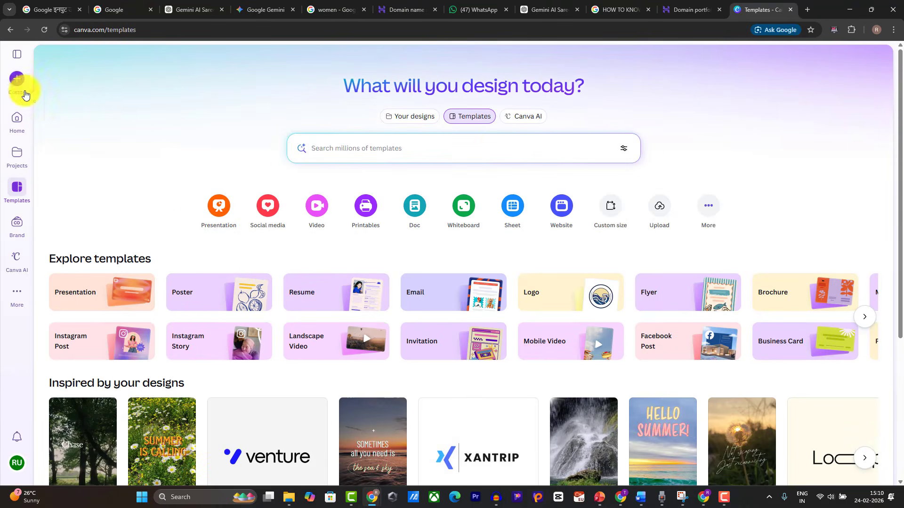
pyautogui.click(330, 149)
pyautogui.write('log')
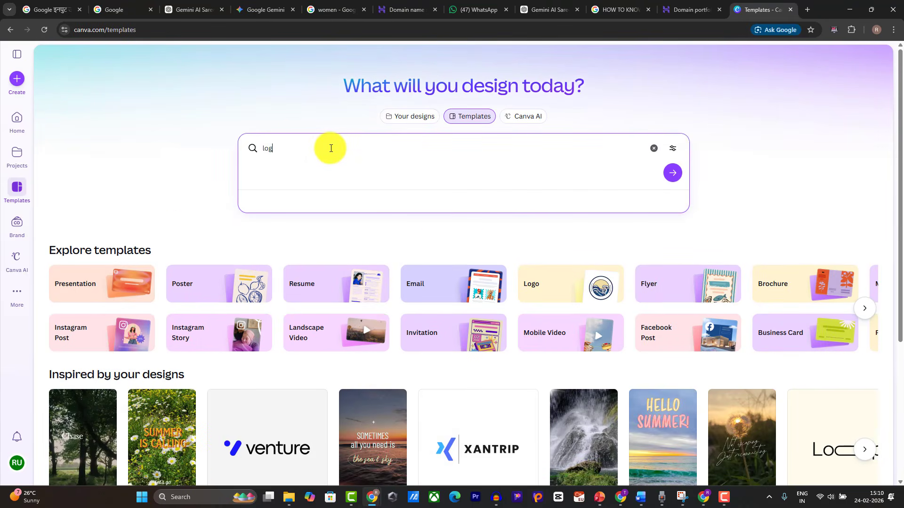
pyautogui.write('o')
pyautogui.press('Return')
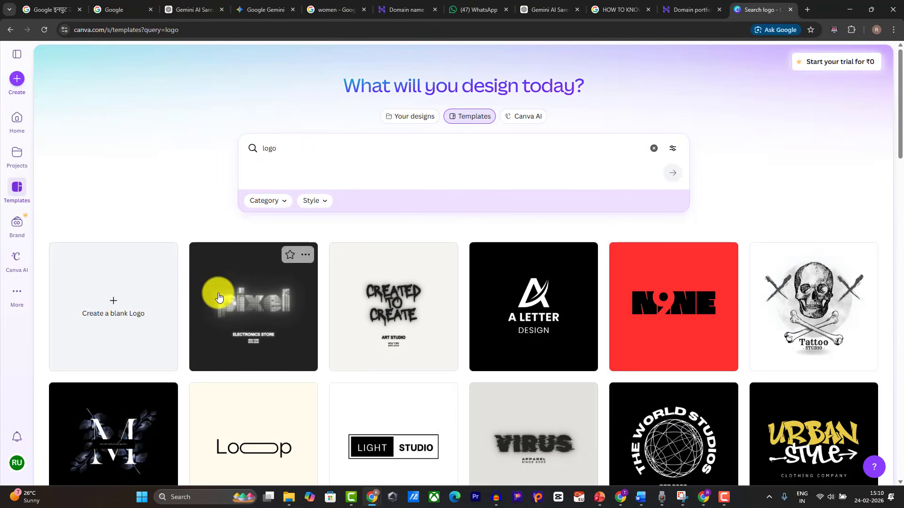
pyautogui.click(140, 311)
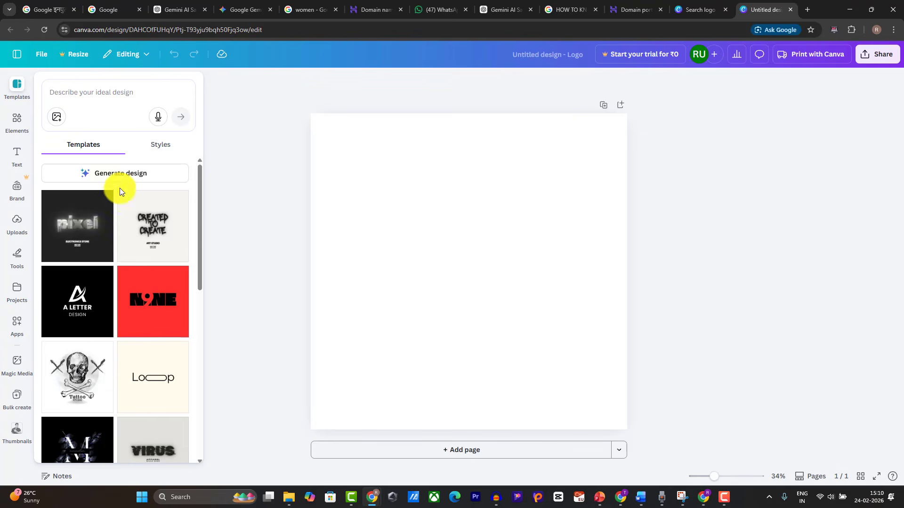
# Step: Search Canva templates for 'ai' and apply the Arowwai Industries template
pyautogui.scroll(-4, 152, 257)
pyautogui.scroll(-1, 149, 260)
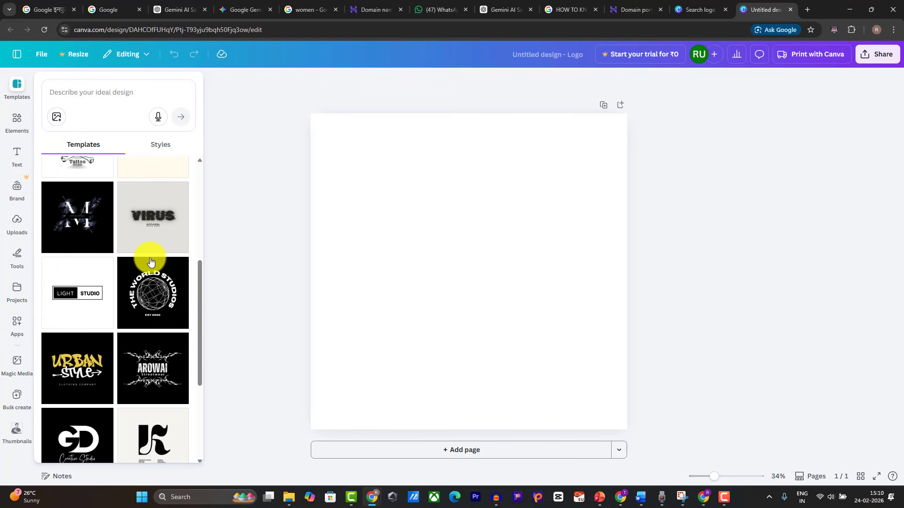
pyautogui.scroll(-5, 131, 291)
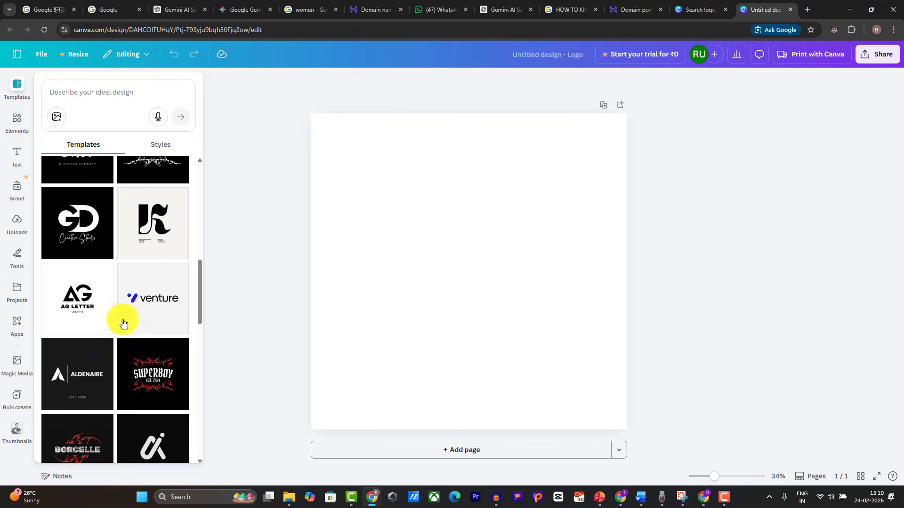
pyautogui.scroll(-4, 113, 322)
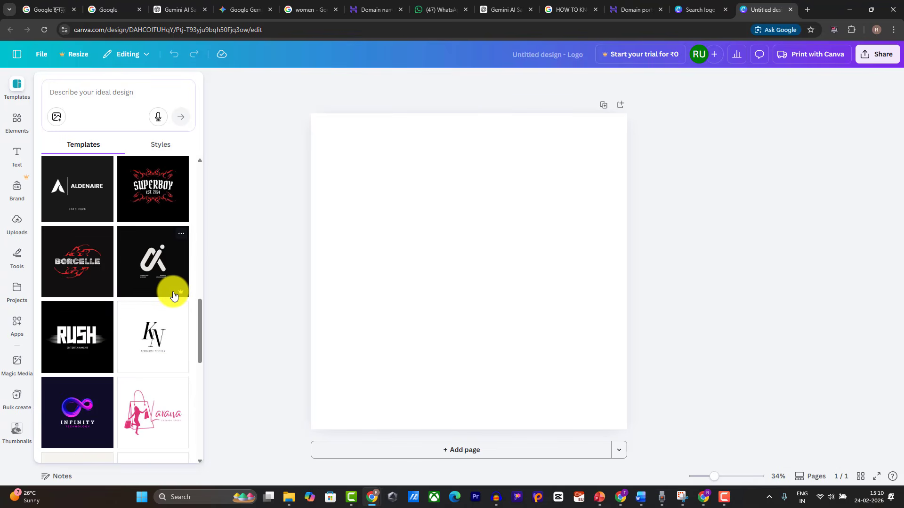
pyautogui.scroll(-3, 136, 320)
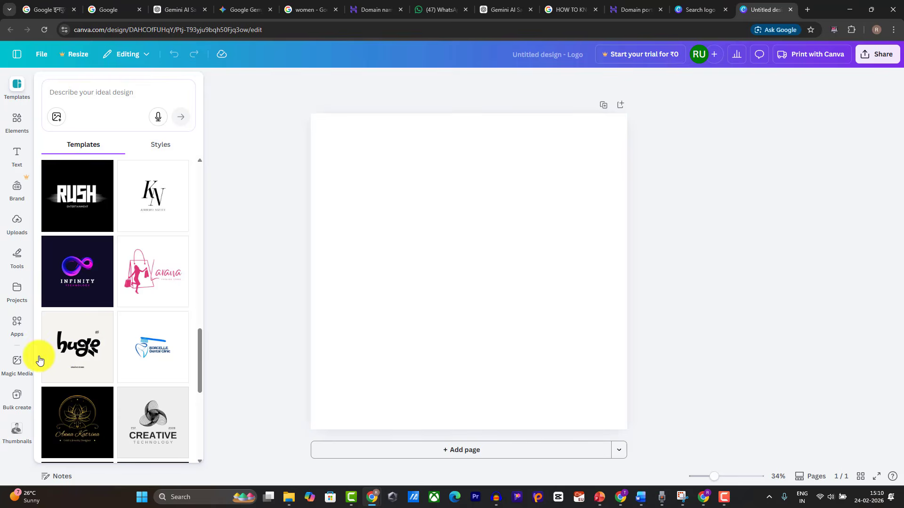
pyautogui.scroll(-4, 66, 335)
pyautogui.scroll(-6, 121, 303)
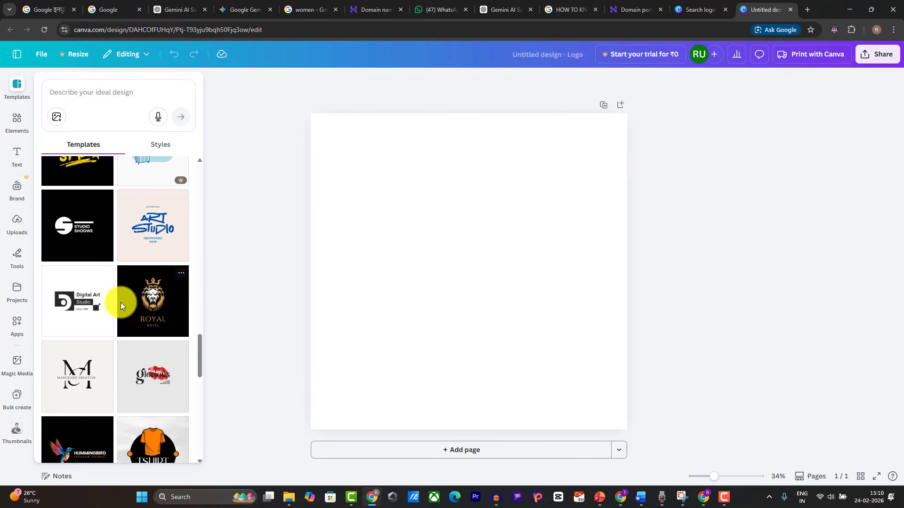
pyautogui.scroll(-3, 89, 316)
pyautogui.click(91, 94)
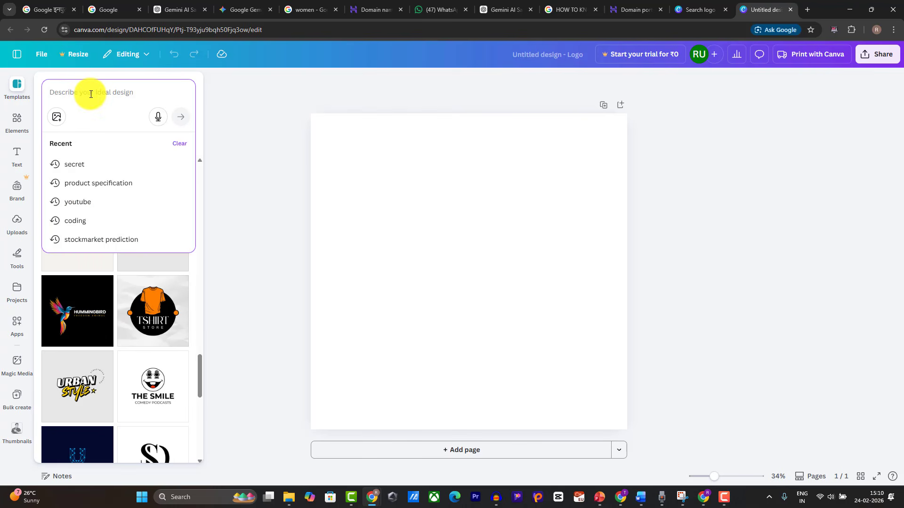
pyautogui.write('ai')
pyautogui.press('Return')
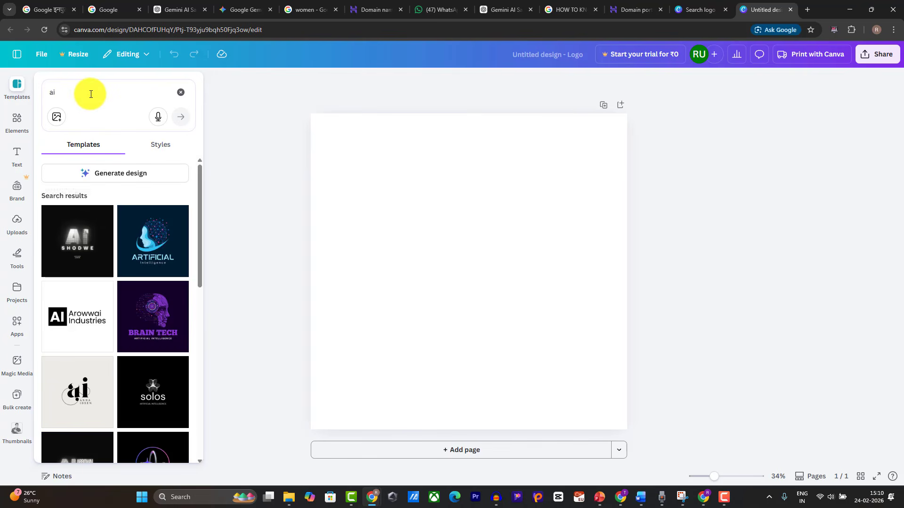
pyautogui.click(59, 322)
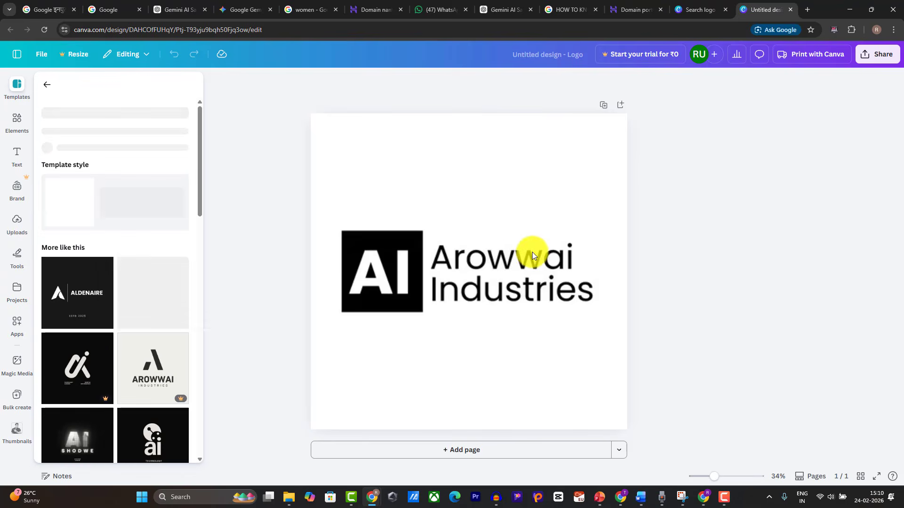
# Step: Replace the Arowwai Industries text with PROMPTS
pyautogui.click(494, 258)
pyautogui.doubleClick(494, 258)
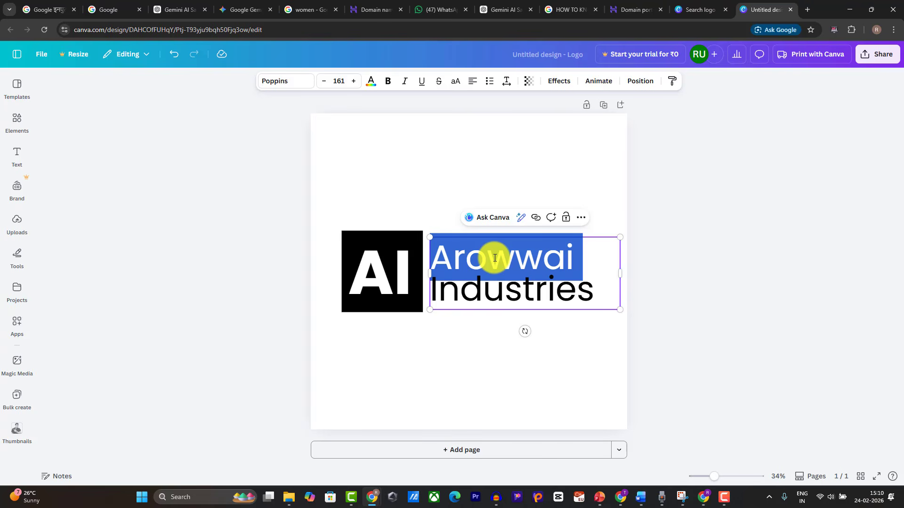
pyautogui.hotkey('ctrl', 'a')
pyautogui.write('P')
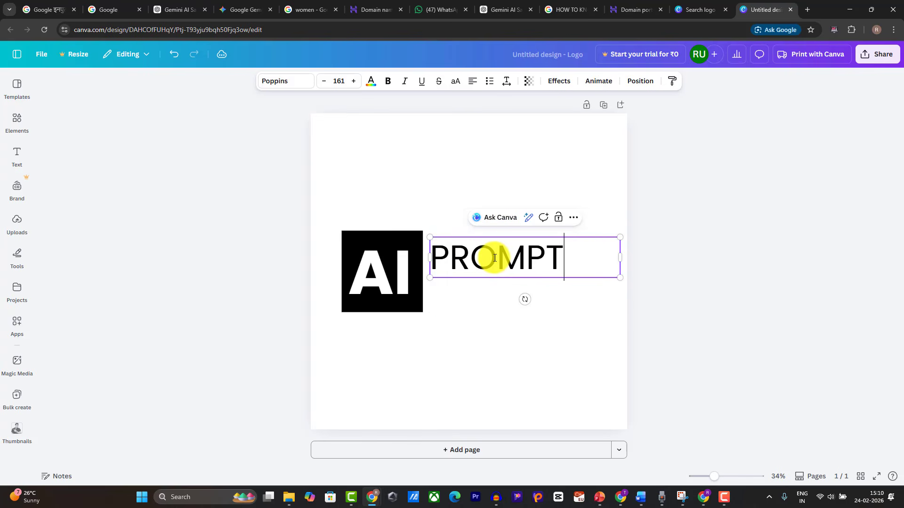
pyautogui.click(606, 290)
# Step: Line PROMPTS up with the AI box and make it bold
pyautogui.click(457, 264)
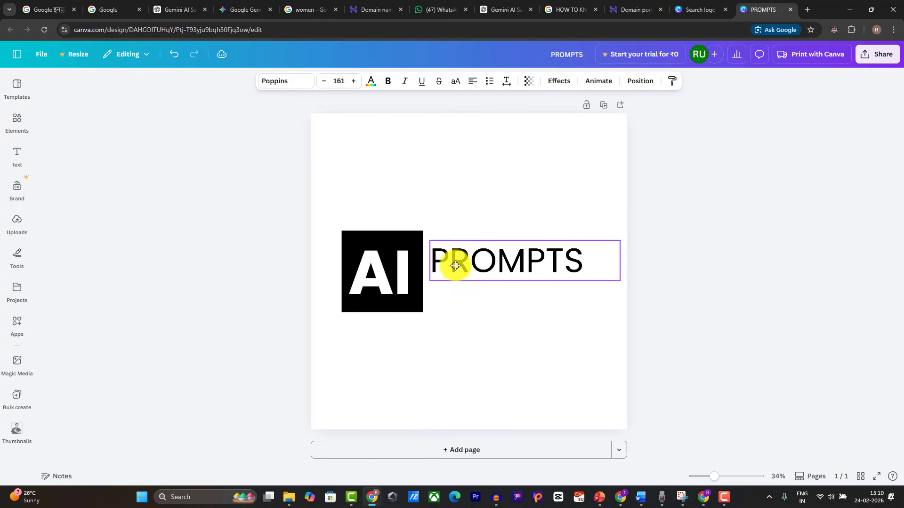
pyautogui.moveTo(456, 264); pyautogui.dragTo(455, 276)
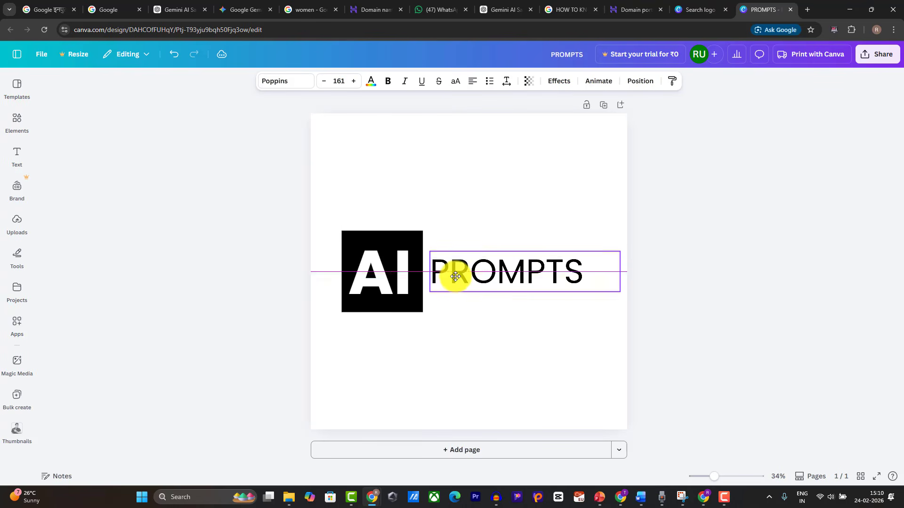
pyautogui.click(389, 81)
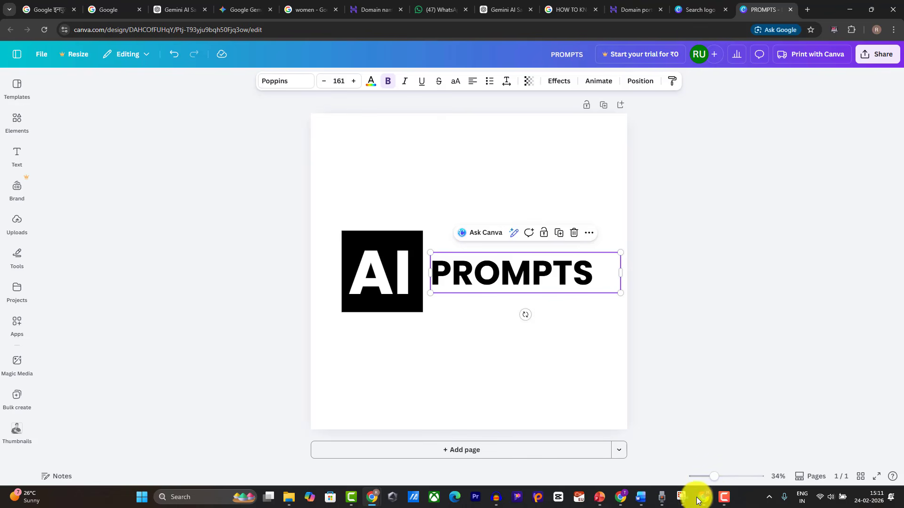
pyautogui.click(499, 163)
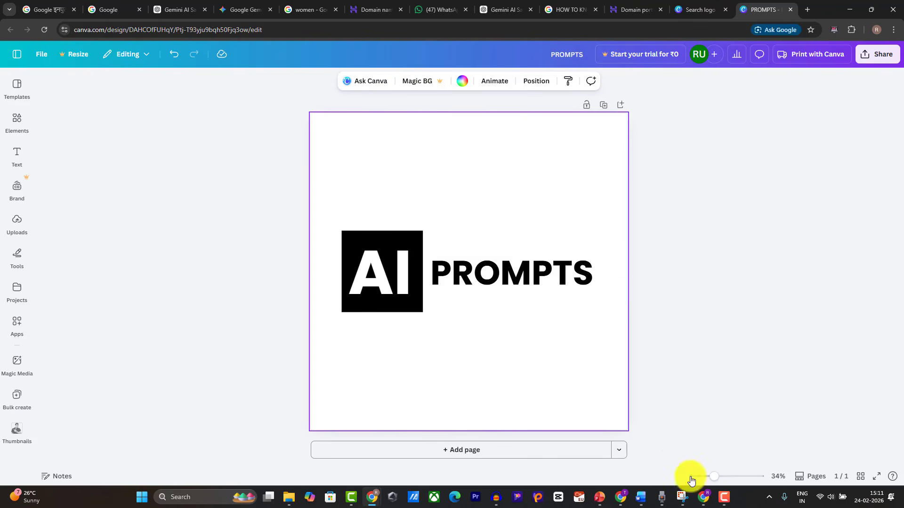
pyautogui.click(704, 499)
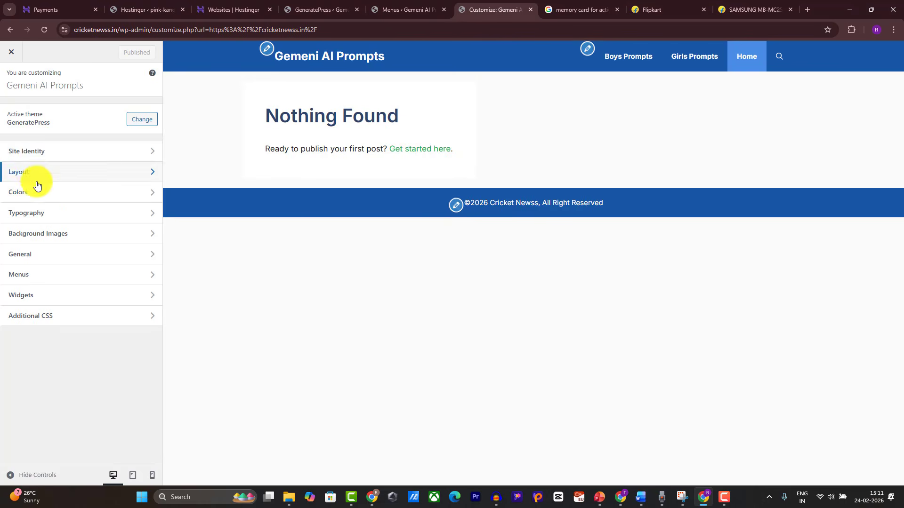
# Step: Select the Primary Navigation background hex value #1956a6 in the customizer Colors
pyautogui.click(37, 191)
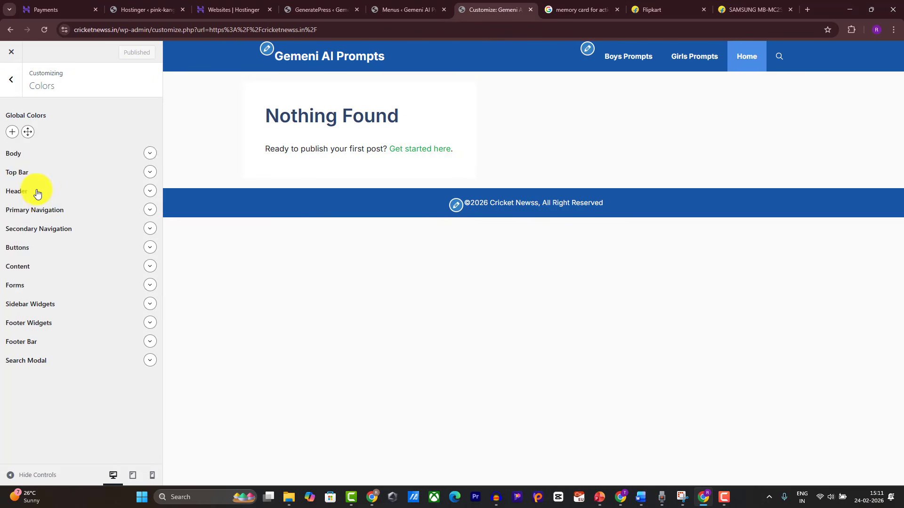
pyautogui.click(147, 241)
pyautogui.click(112, 262)
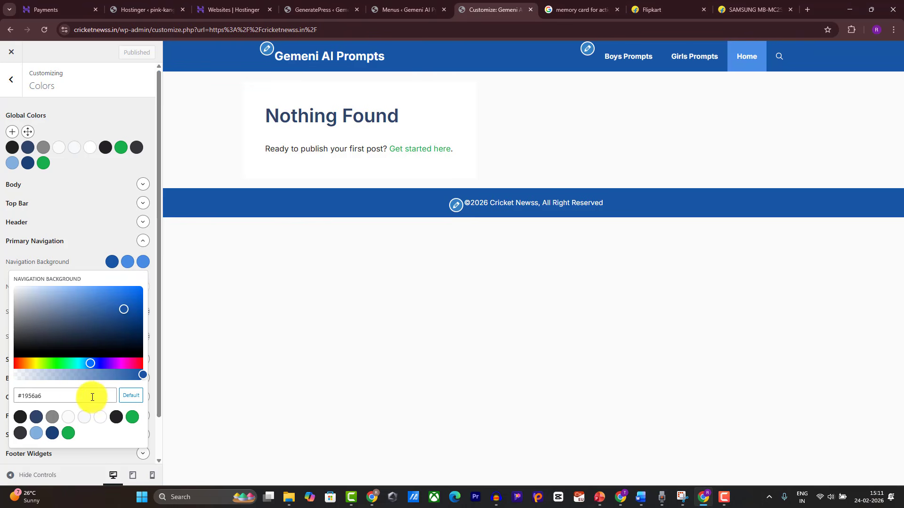
pyautogui.moveTo(78, 396); pyautogui.dragTo(1, 388)
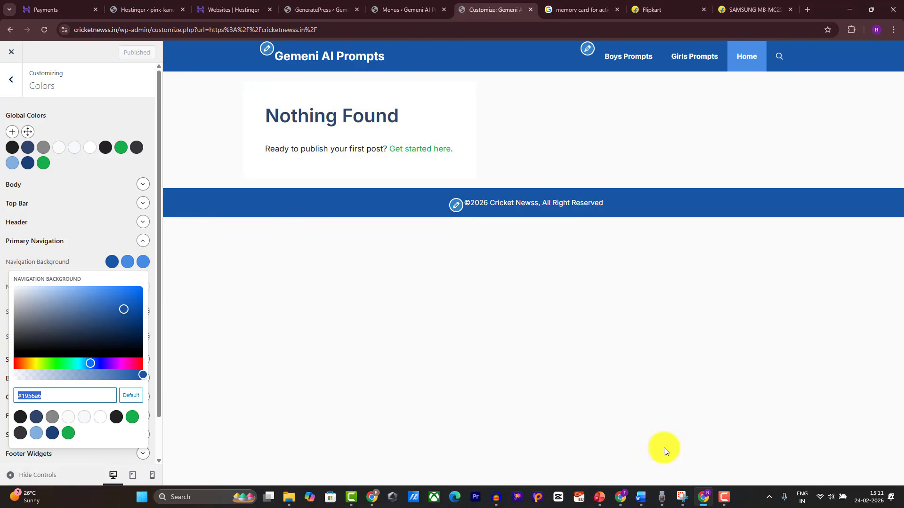
pyautogui.click(704, 497)
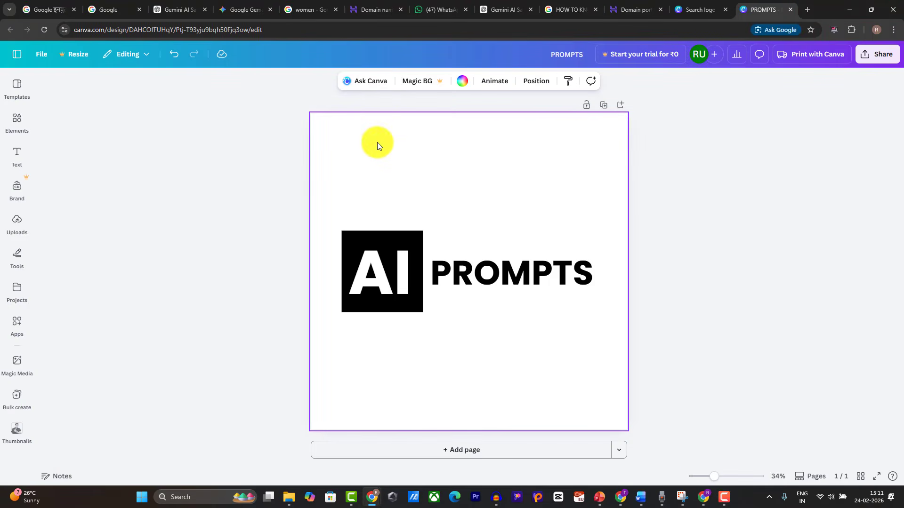
# Step: Give the logo a #1956a6 background and make PROMPTS white with a Lift effect at 100
pyautogui.click(462, 82)
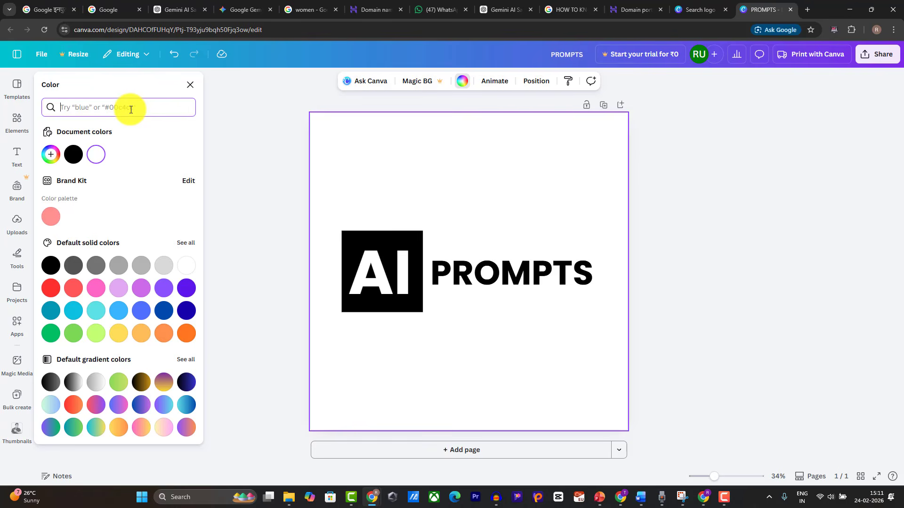
pyautogui.click(50, 149)
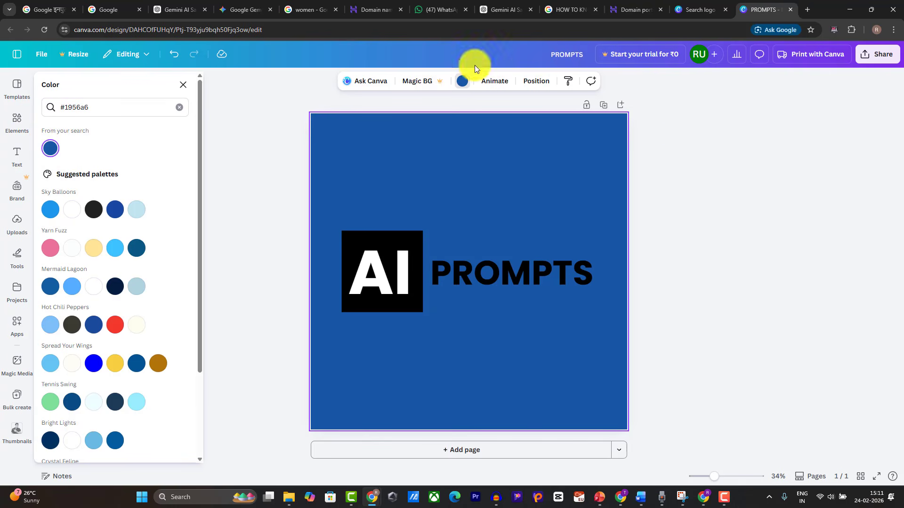
pyautogui.click(501, 279)
pyautogui.click(370, 81)
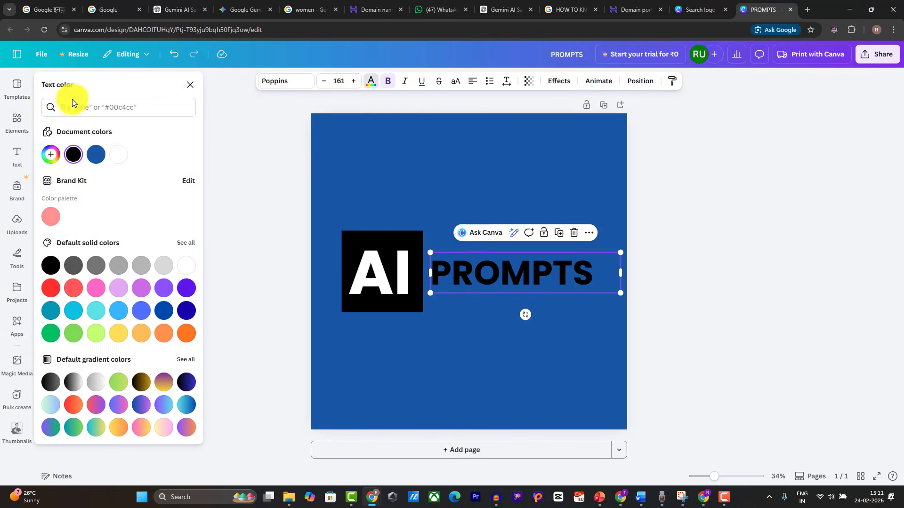
pyautogui.click(118, 154)
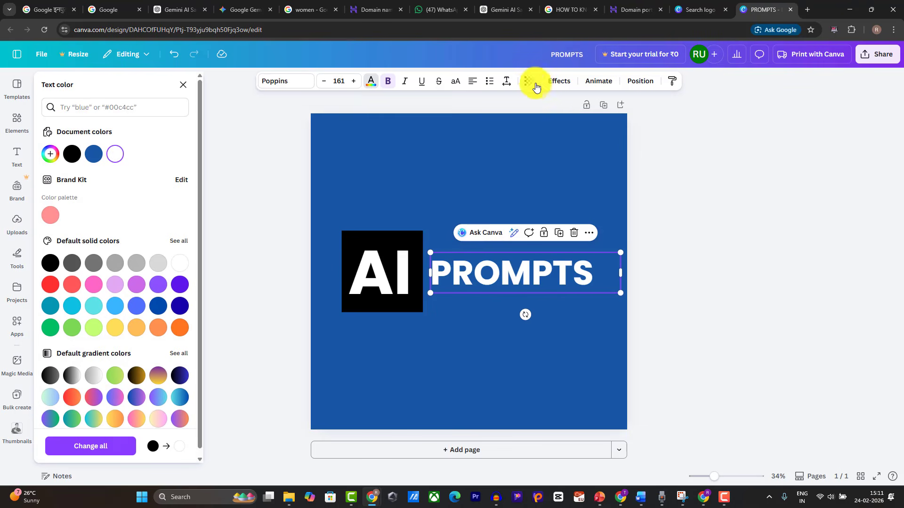
pyautogui.click(558, 81)
pyautogui.click(166, 137)
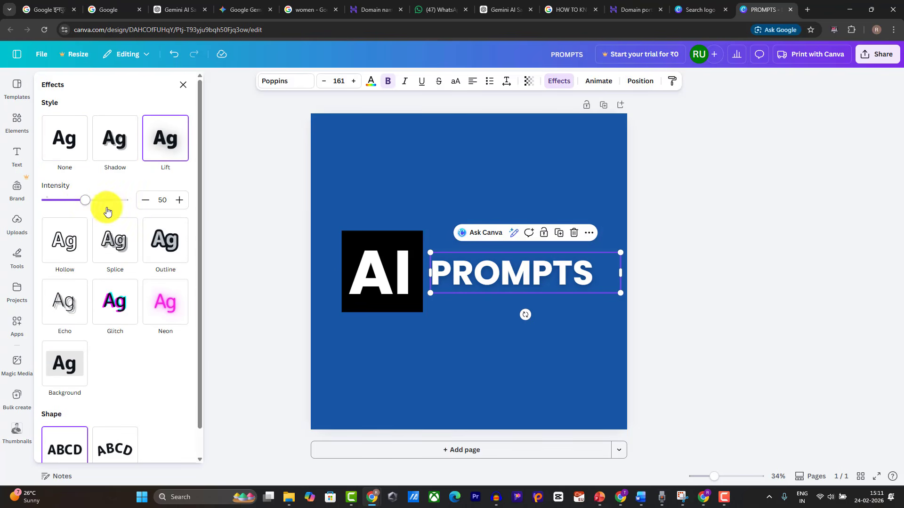
pyautogui.moveTo(83, 200); pyautogui.dragTo(129, 201)
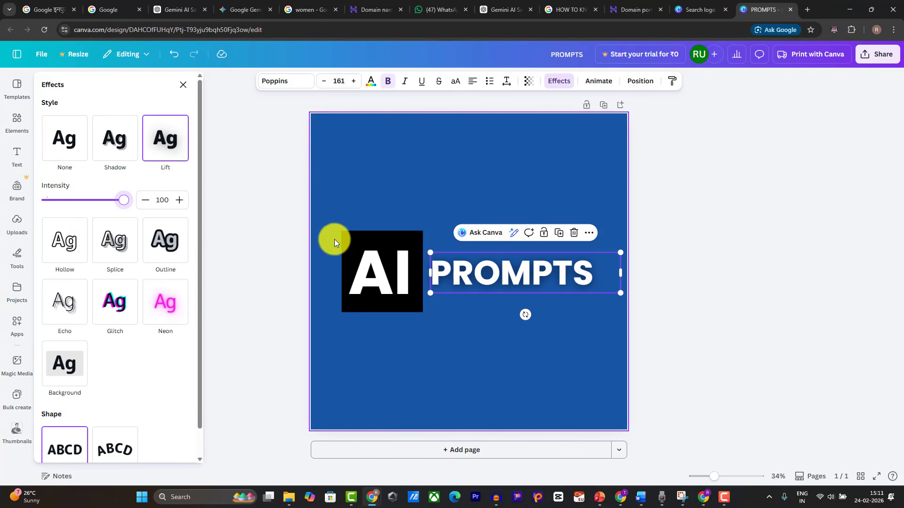
pyautogui.click(741, 210)
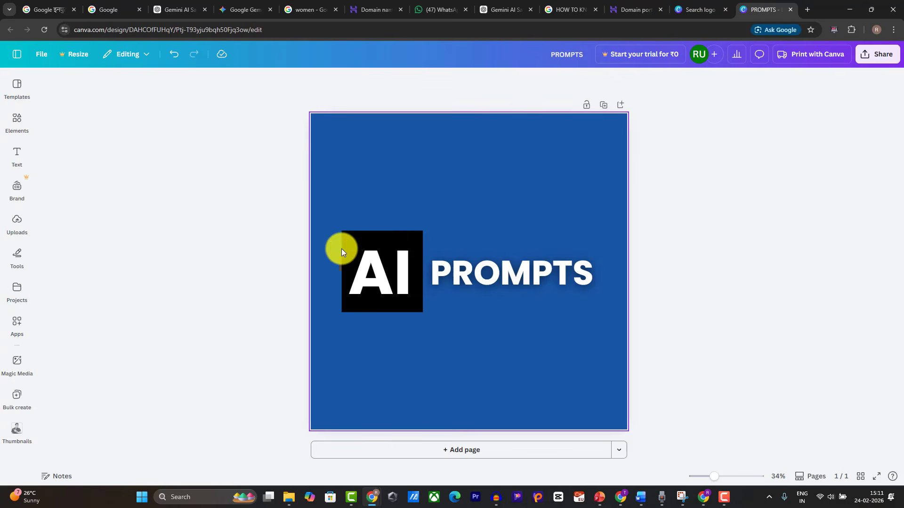
# Step: Make the AI box white with blue AI letters
pyautogui.click(417, 237)
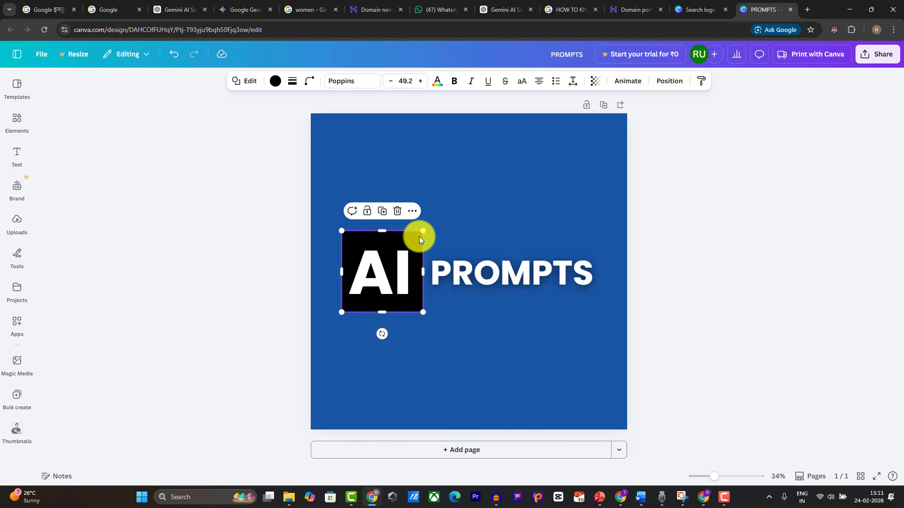
pyautogui.click(273, 84)
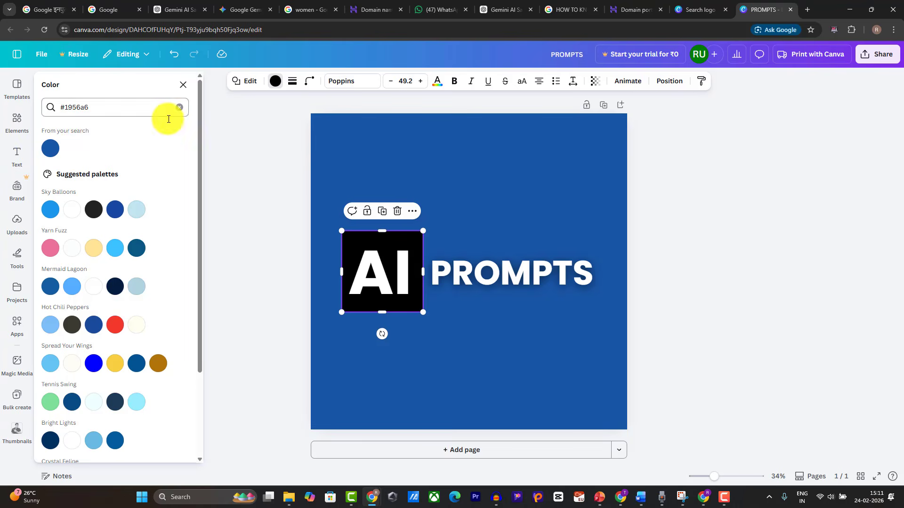
pyautogui.click(77, 212)
pyautogui.click(385, 266)
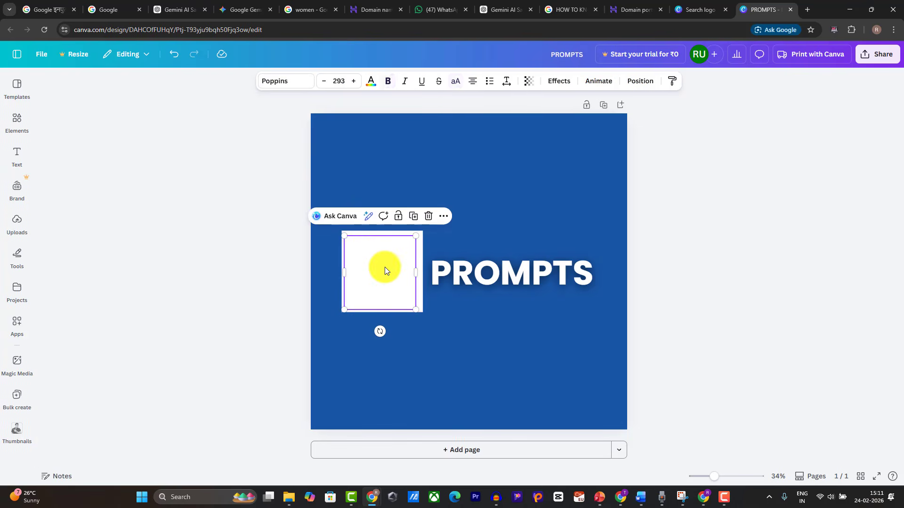
pyautogui.click(370, 81)
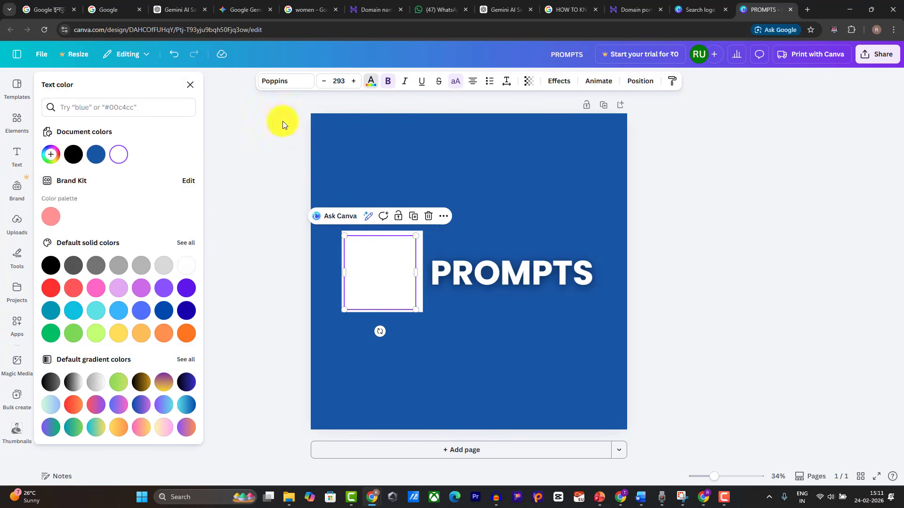
pyautogui.click(96, 154)
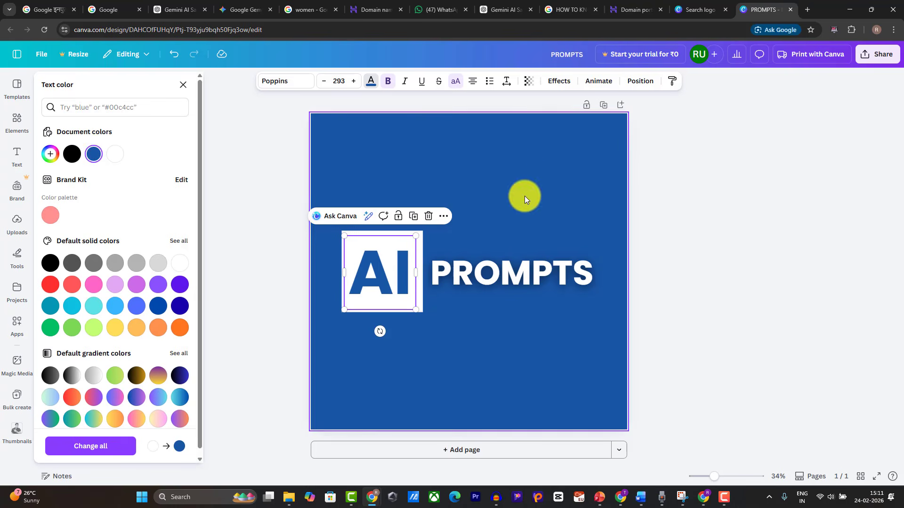
pyautogui.click(758, 193)
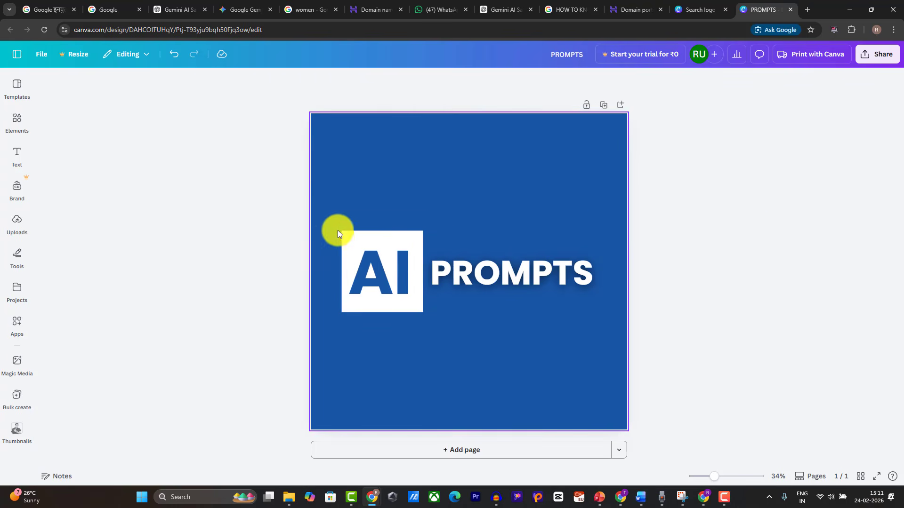
# Step: Enlarge the AI box and PROMPTS together, then align the AI text and trim the box edges
pyautogui.moveTo(326, 211); pyautogui.dragTo(647, 321)
pyautogui.moveTo(341, 320); pyautogui.dragTo(321, 339)
pyautogui.click(730, 234)
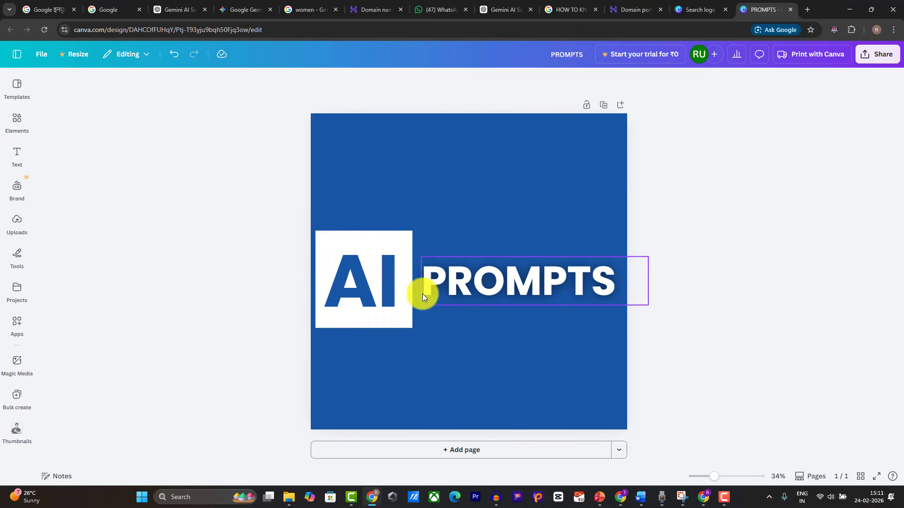
pyautogui.click(377, 285)
pyautogui.moveTo(377, 284); pyautogui.dragTo(379, 286)
pyautogui.click(774, 229)
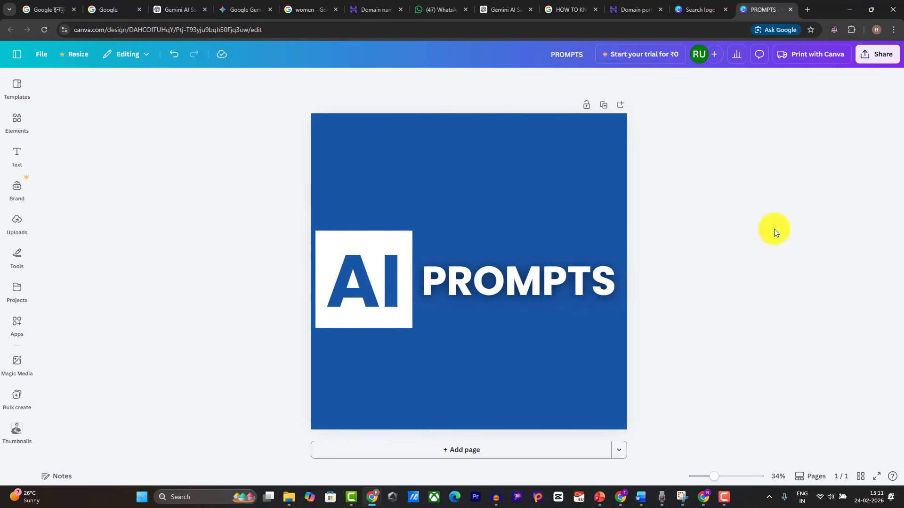
pyautogui.click(369, 232)
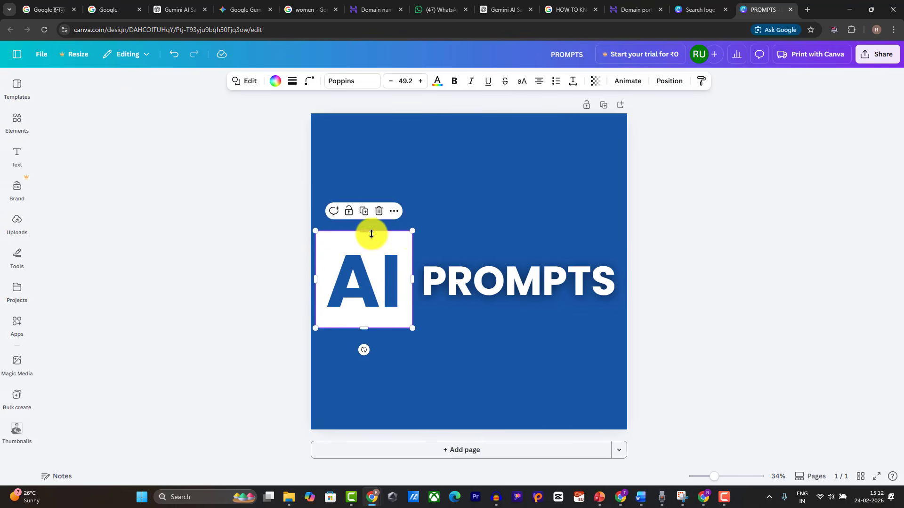
pyautogui.moveTo(369, 232); pyautogui.dragTo(376, 250)
pyautogui.moveTo(370, 326); pyautogui.dragTo(369, 316)
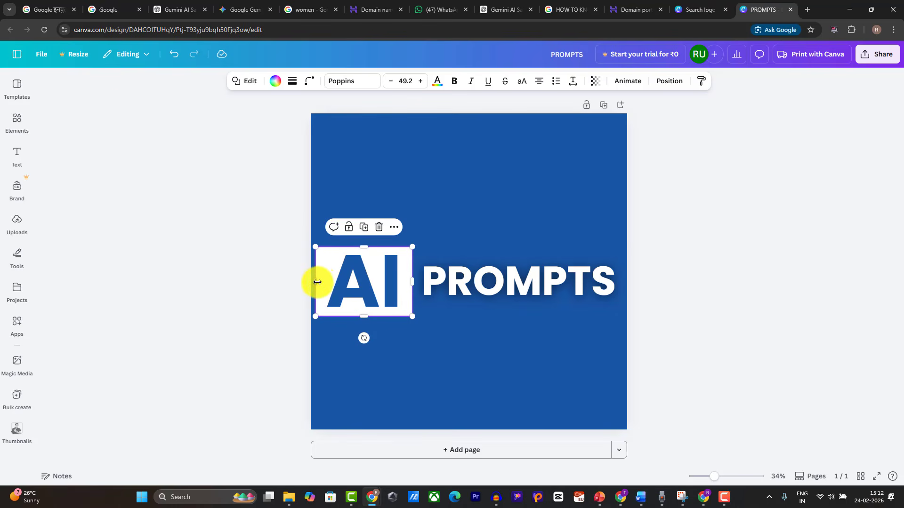
pyautogui.moveTo(316, 281); pyautogui.dragTo(321, 281)
pyautogui.moveTo(414, 285); pyautogui.dragTo(450, 278)
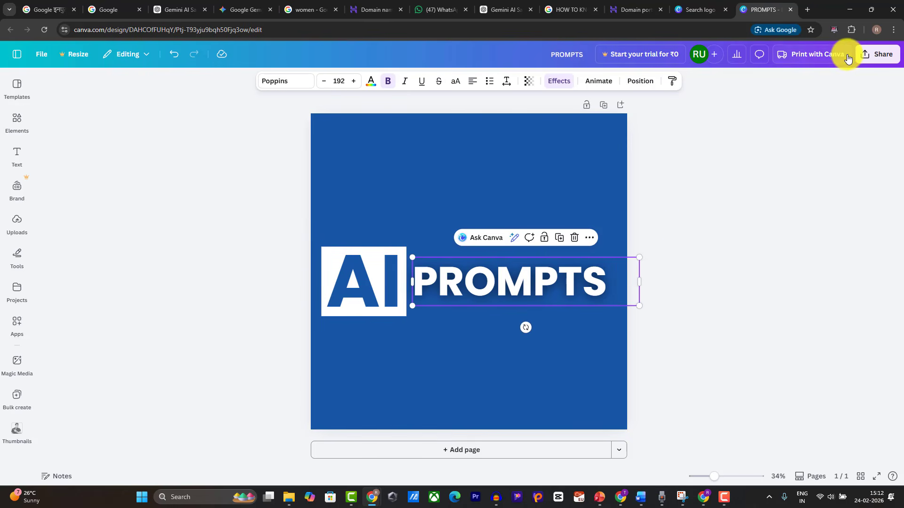
# Step: Download the logo design as a PNG
pyautogui.click(877, 54)
pyautogui.click(729, 245)
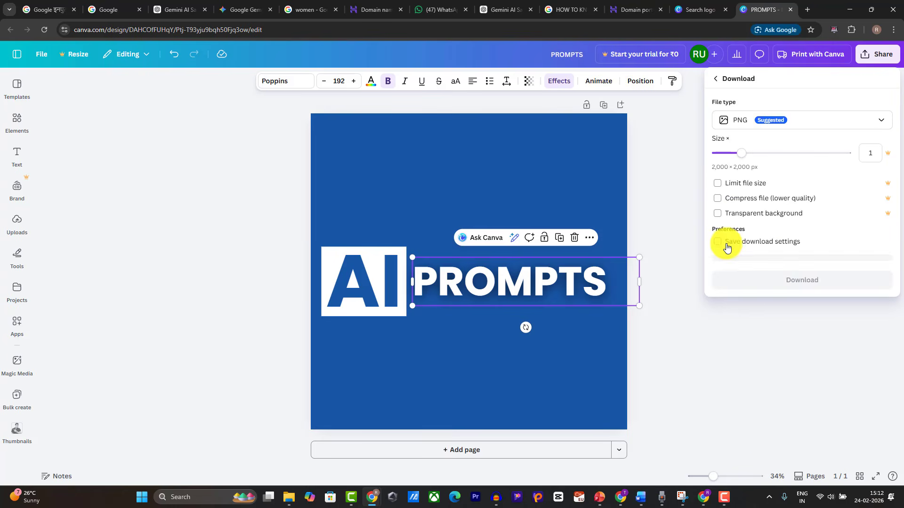
pyautogui.click(742, 271)
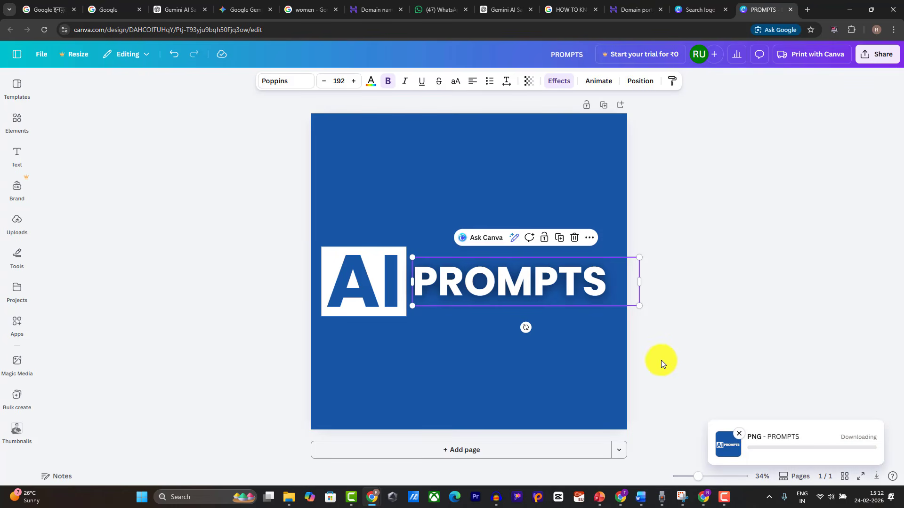
pyautogui.click(703, 496)
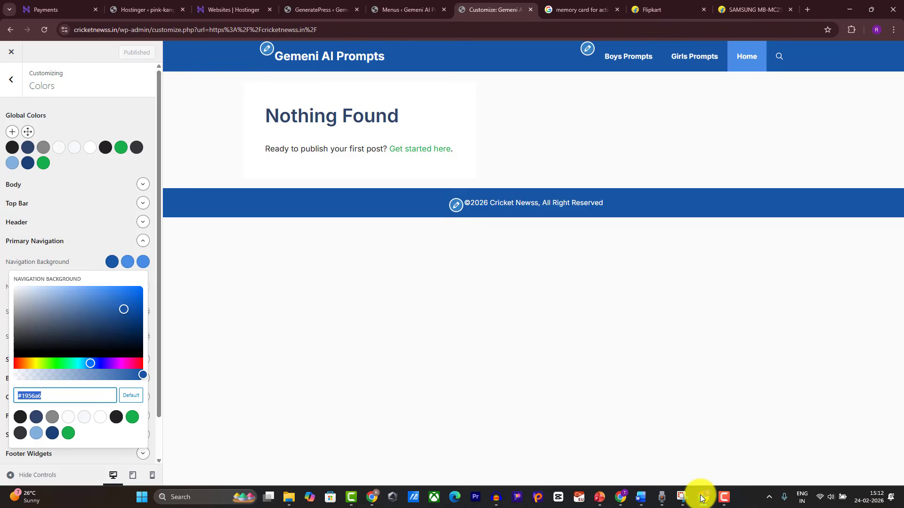
# Step: In Site Identity, tick Hide site tagline and Hide site title, then open Select logo
pyautogui.click(5, 96)
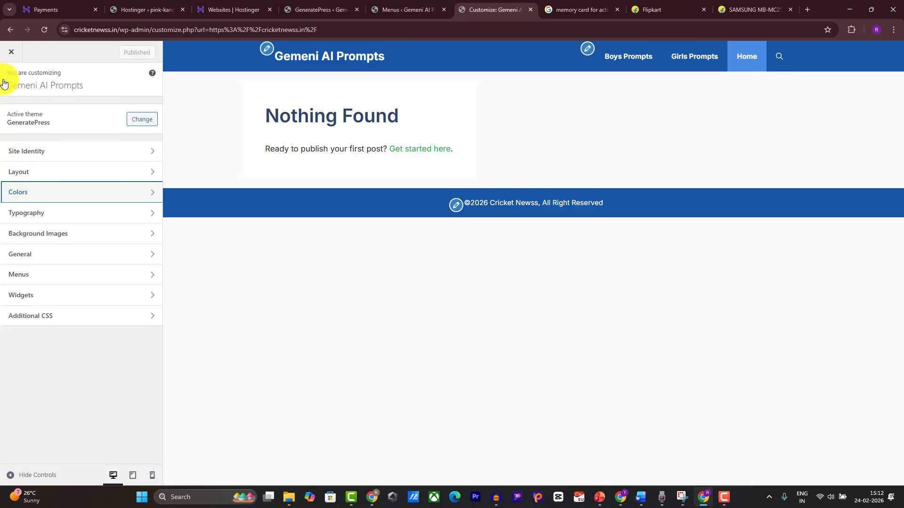
pyautogui.click(46, 152)
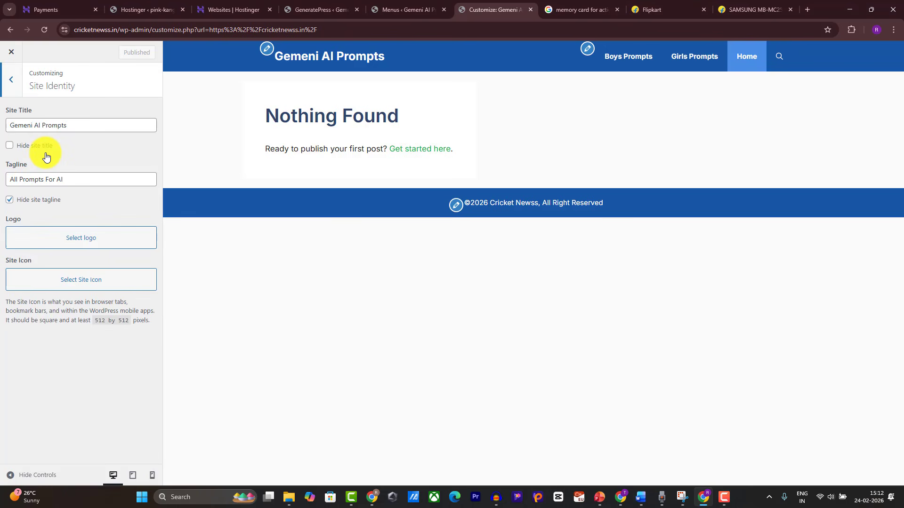
pyautogui.click(9, 201)
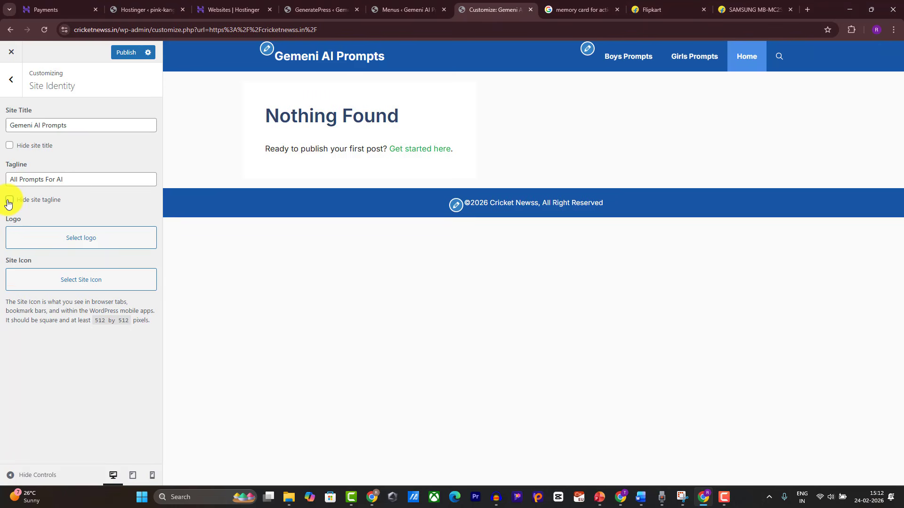
pyautogui.click(9, 202)
pyautogui.click(11, 147)
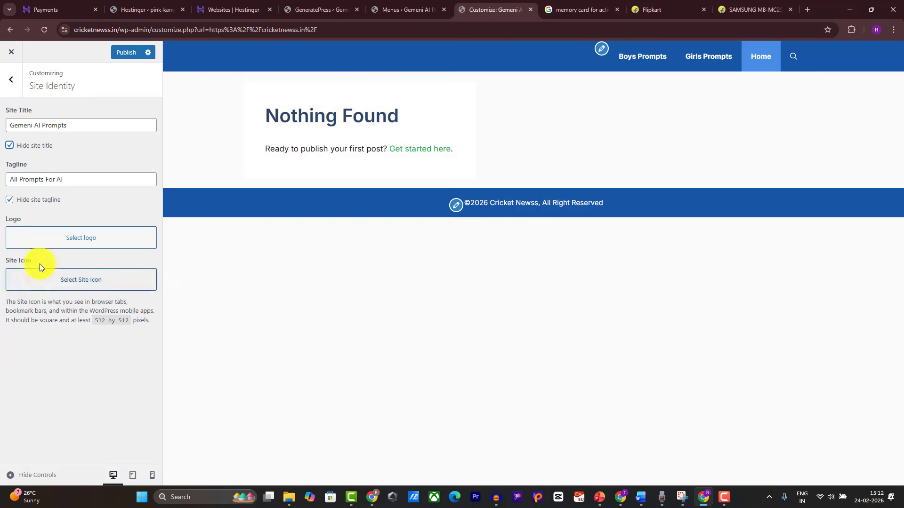
pyautogui.click(81, 238)
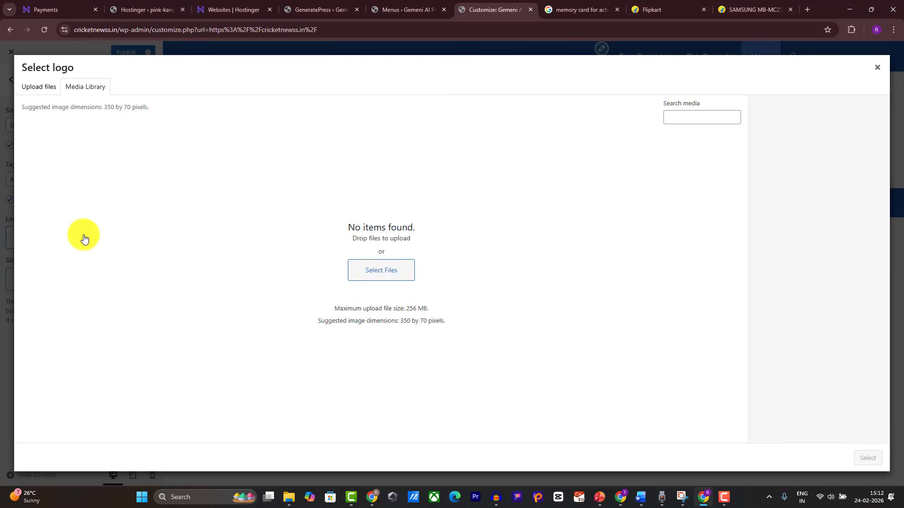
# Step: Upload PROMPTS.png as the logo and crop it tightly around the AI PROMPTS banner
pyautogui.click(381, 278)
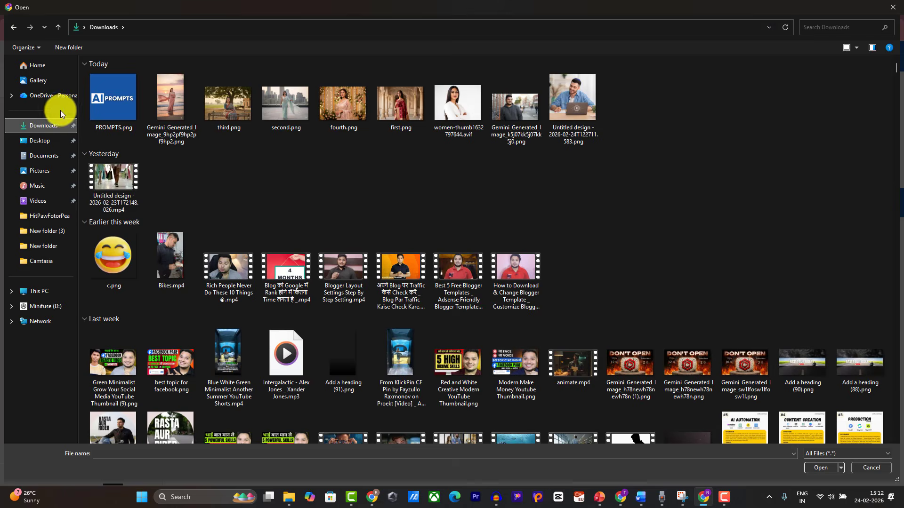
pyautogui.doubleClick(100, 100)
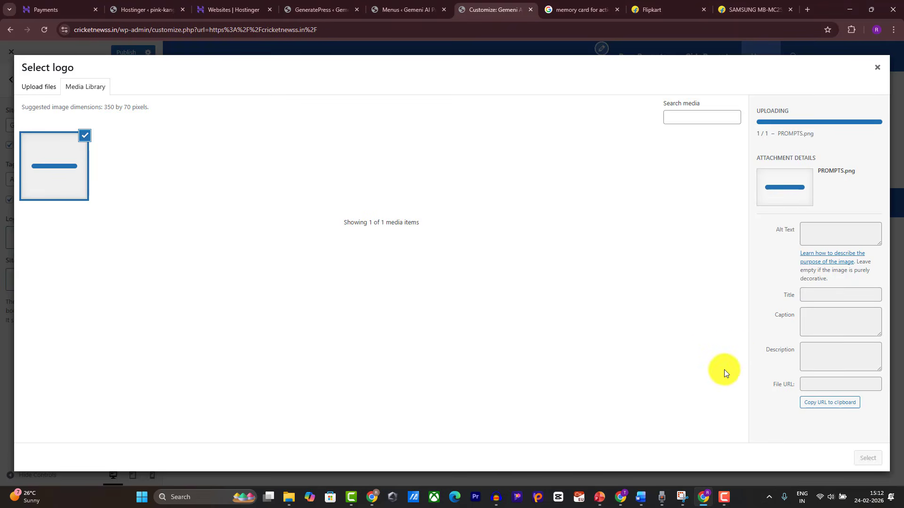
pyautogui.click(865, 459)
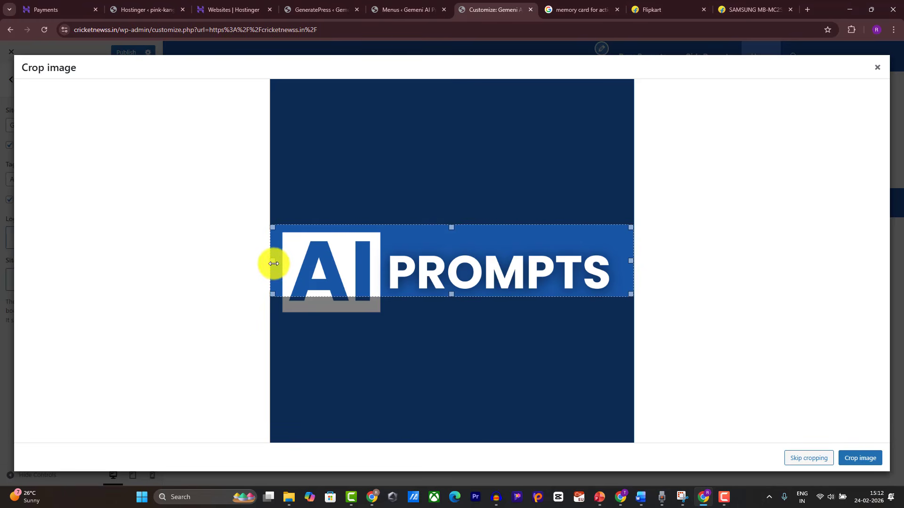
pyautogui.moveTo(270, 262); pyautogui.dragTo(287, 278)
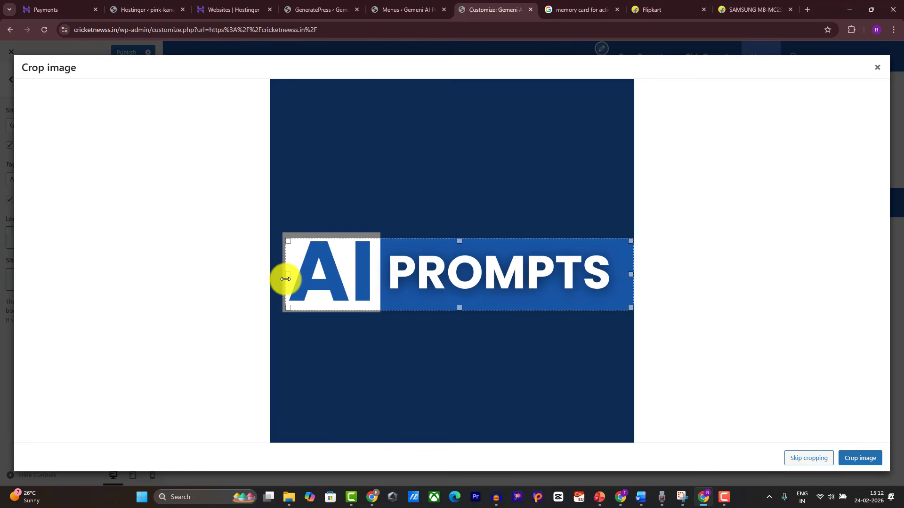
pyautogui.moveTo(629, 275); pyautogui.dragTo(612, 275)
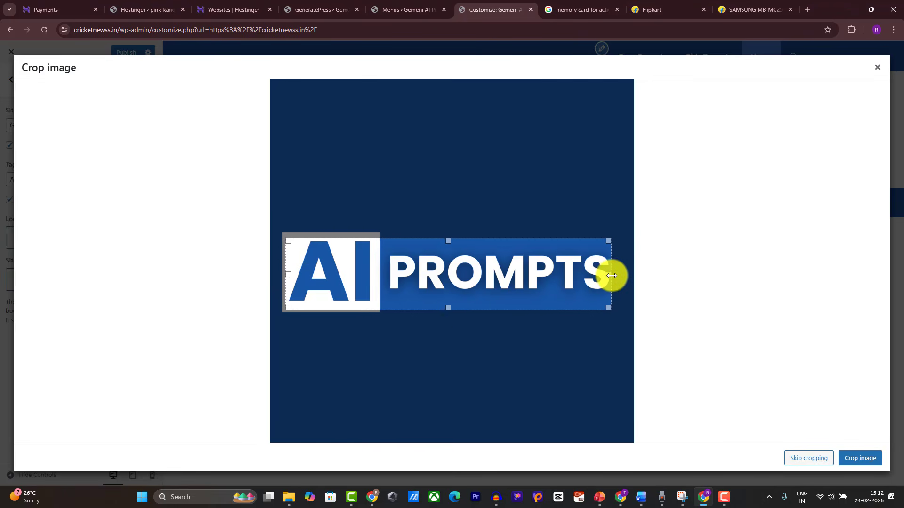
pyautogui.moveTo(448, 309); pyautogui.dragTo(450, 305)
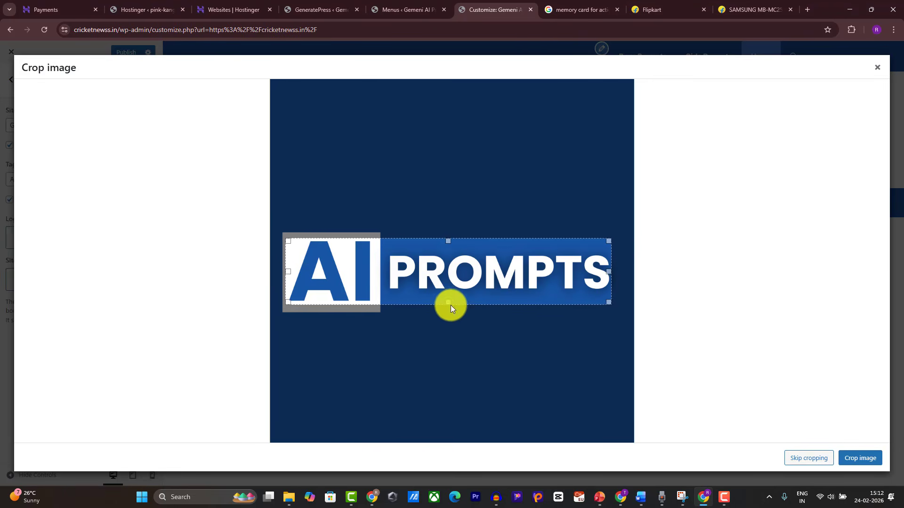
pyautogui.click(865, 458)
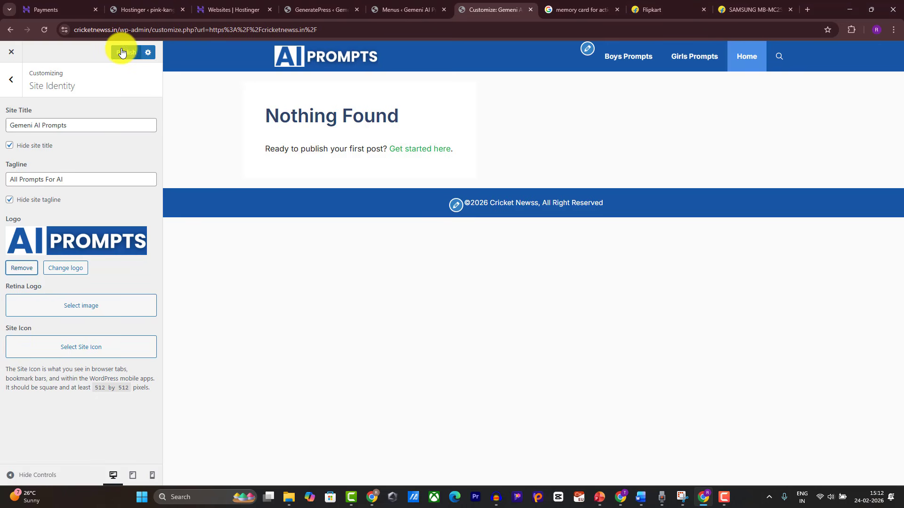
# Step: Leave the Customizer for Site Kit's dashboard, including Analytics and opting in to usage data sharing
pyautogui.click(7, 53)
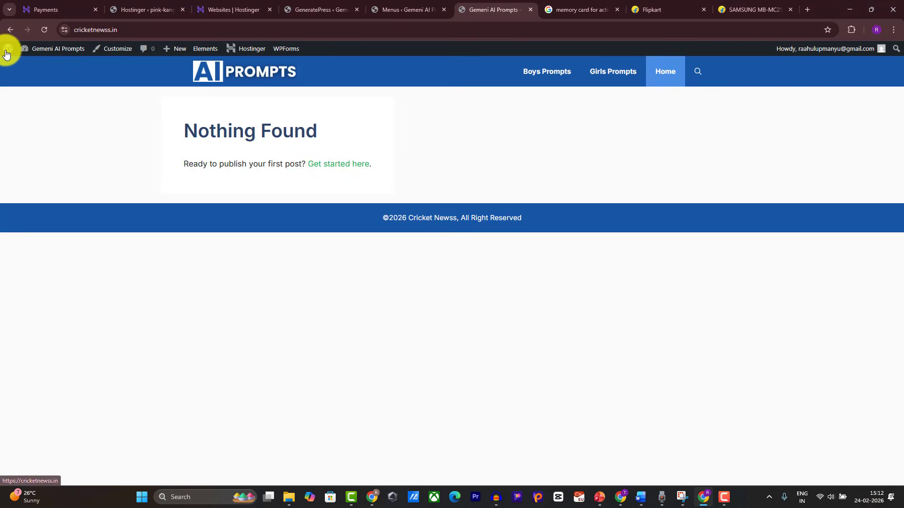
pyautogui.click(329, 8)
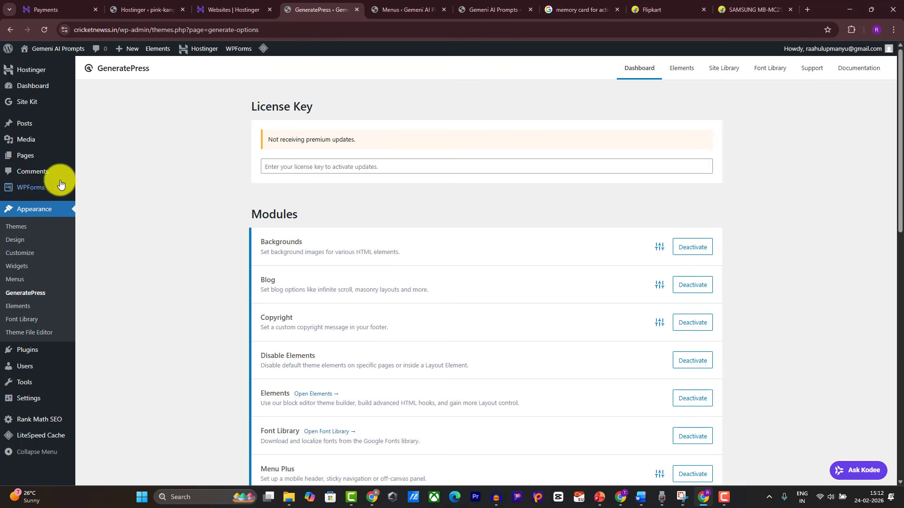
pyautogui.moveTo(22, 105)
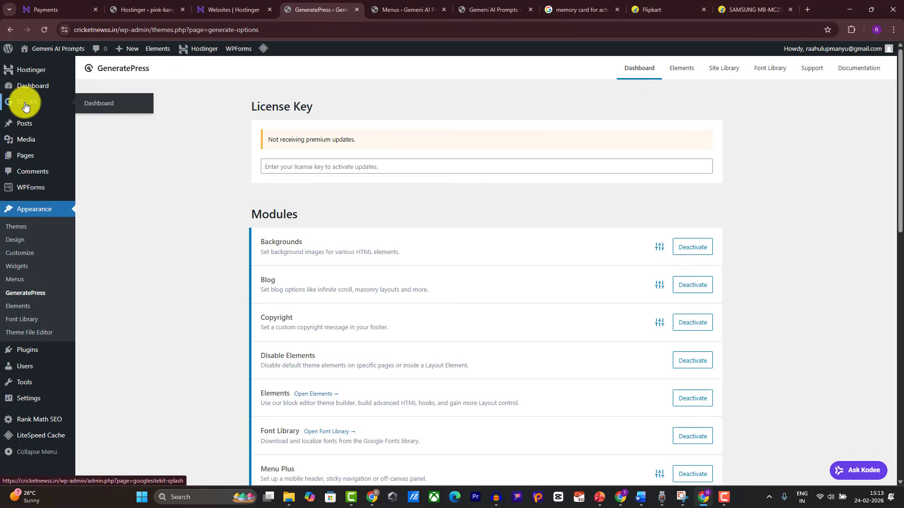
pyautogui.click(82, 102)
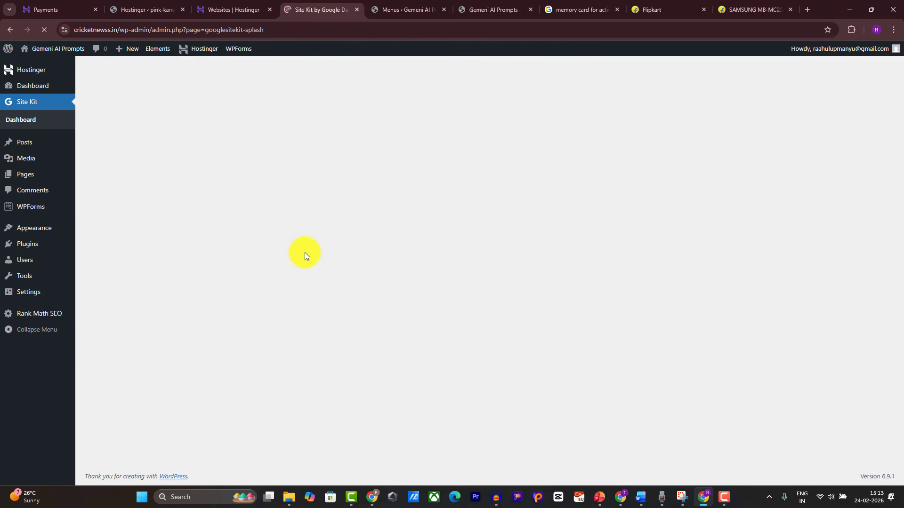
pyautogui.click(220, 235)
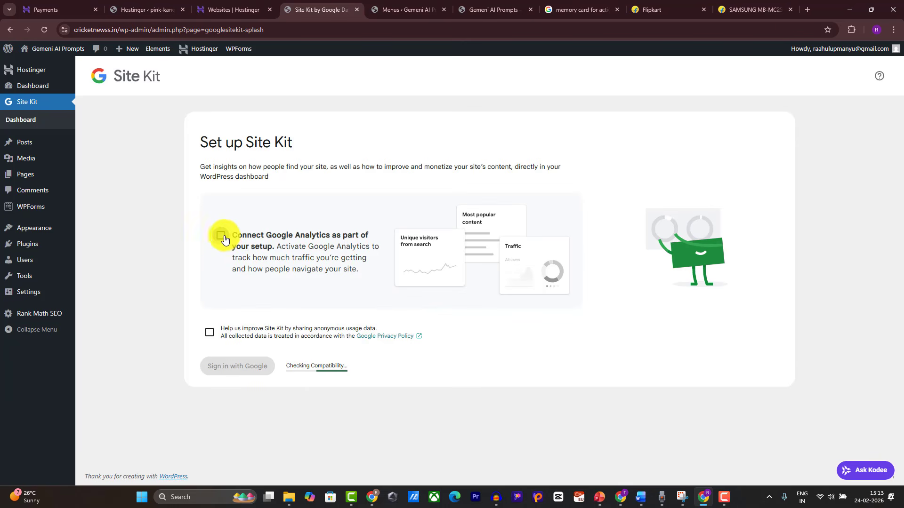
pyautogui.click(208, 332)
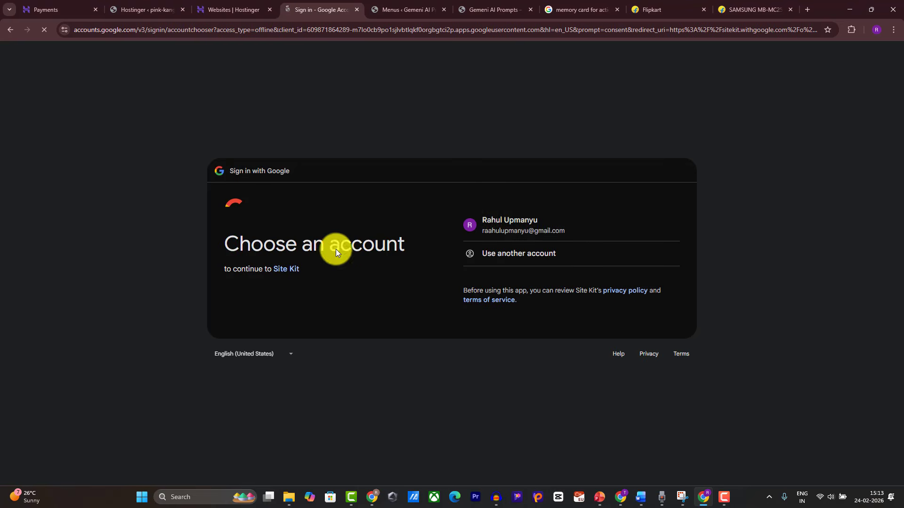
# Step: Sign in with the Google account, grant Site Kit access, and step through verification and Search Console
pyautogui.click(552, 234)
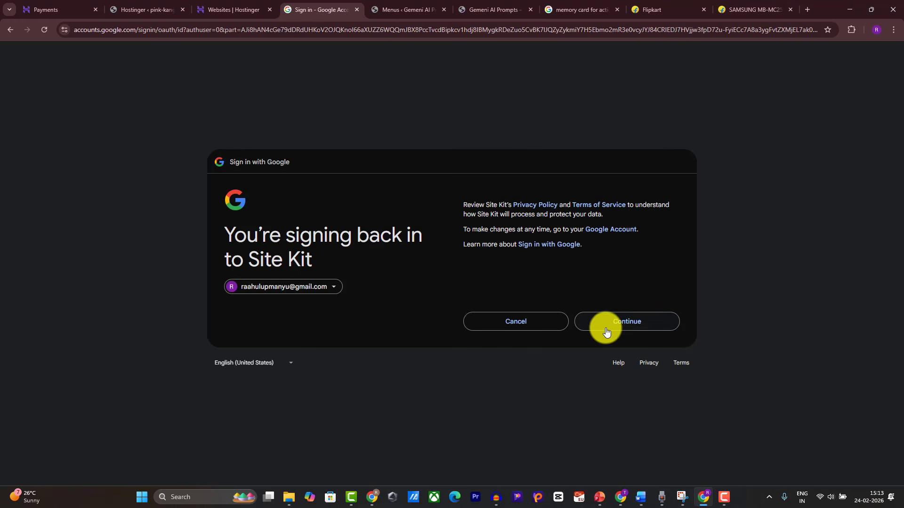
pyautogui.click(606, 330)
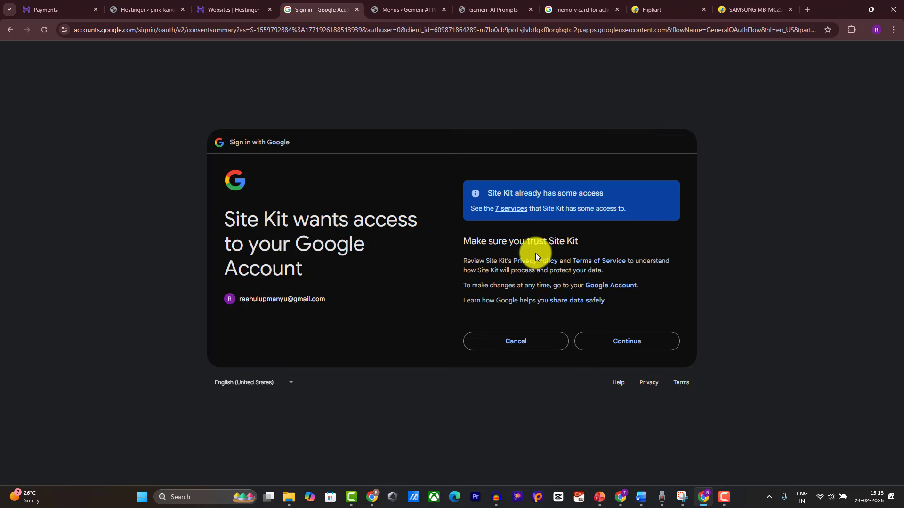
pyautogui.click(622, 335)
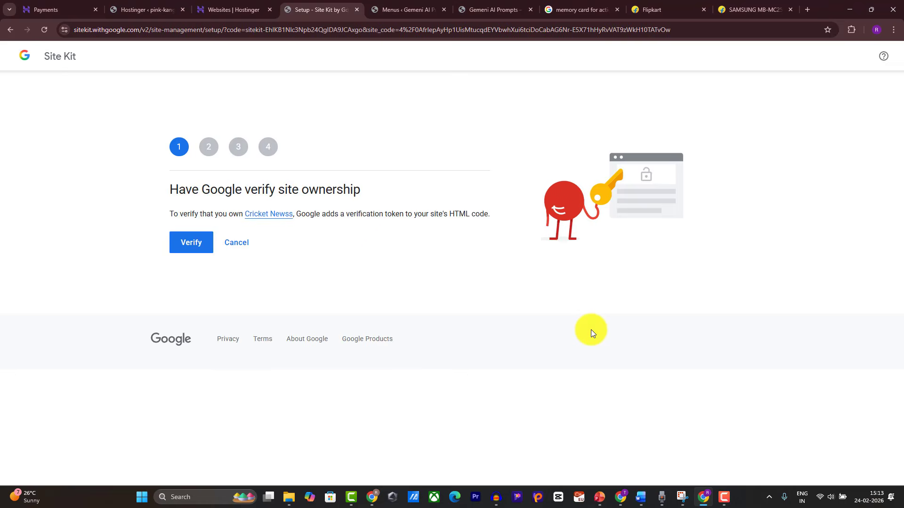
pyautogui.click(203, 249)
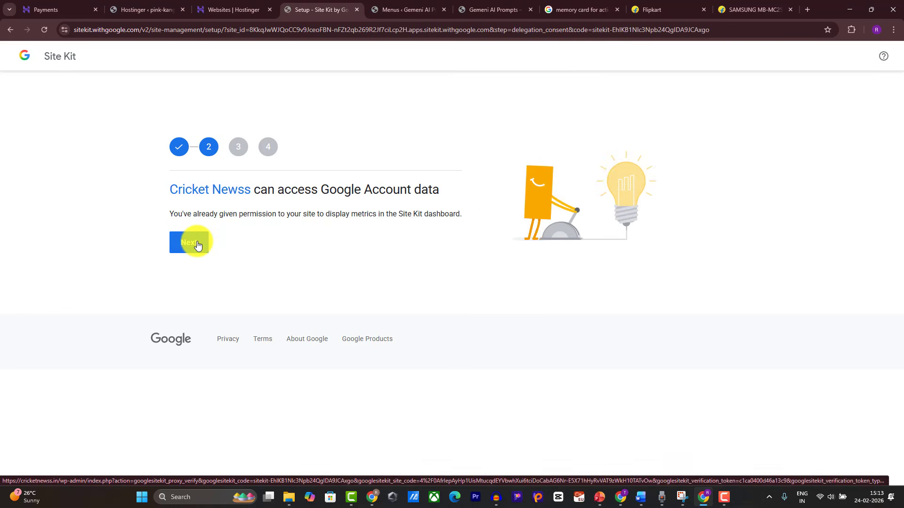
pyautogui.click(197, 243)
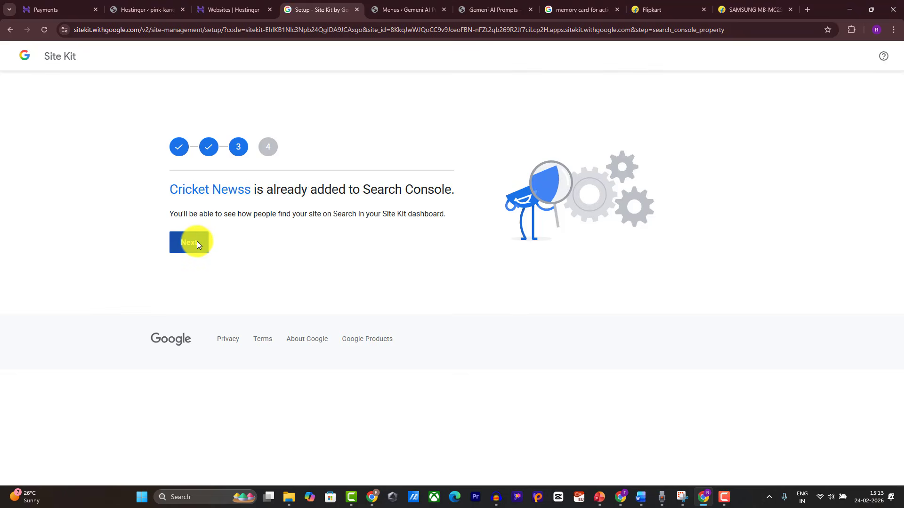
pyautogui.click(197, 244)
pyautogui.click(197, 248)
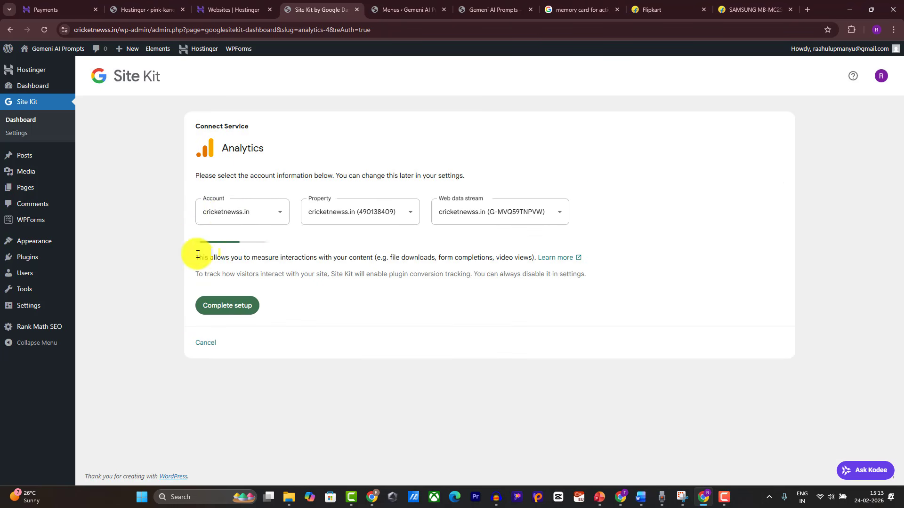
# Step: Choose 'Set up a new account' for Analytics, create it, and re-authorize Site Kit with Google
pyautogui.click(224, 211)
pyautogui.click(242, 367)
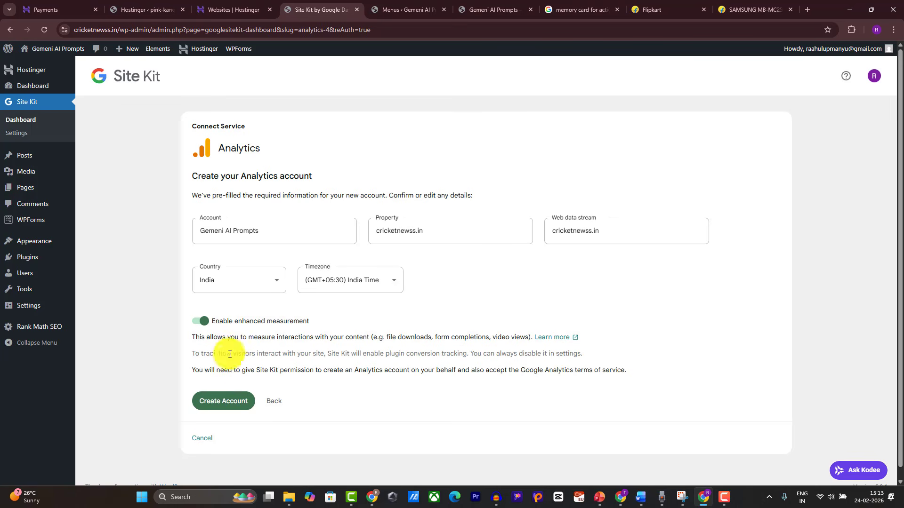
pyautogui.click(223, 400)
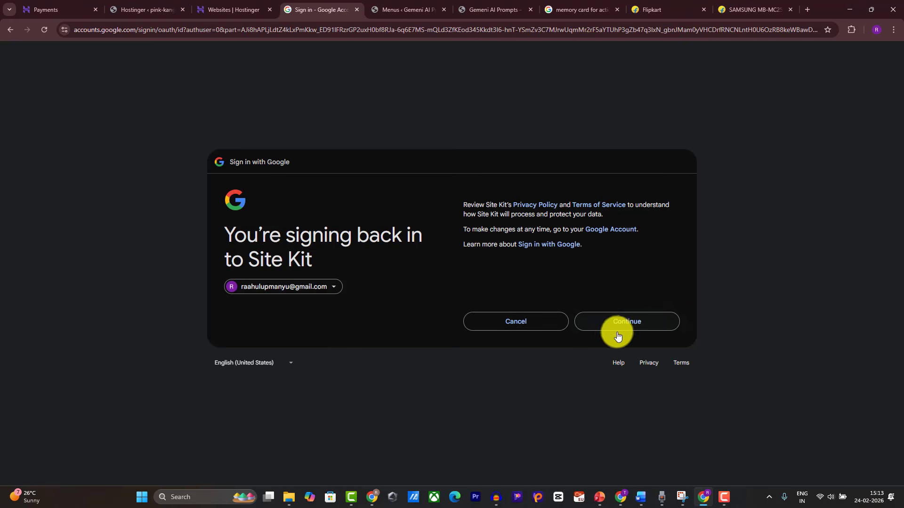
pyautogui.click(614, 324)
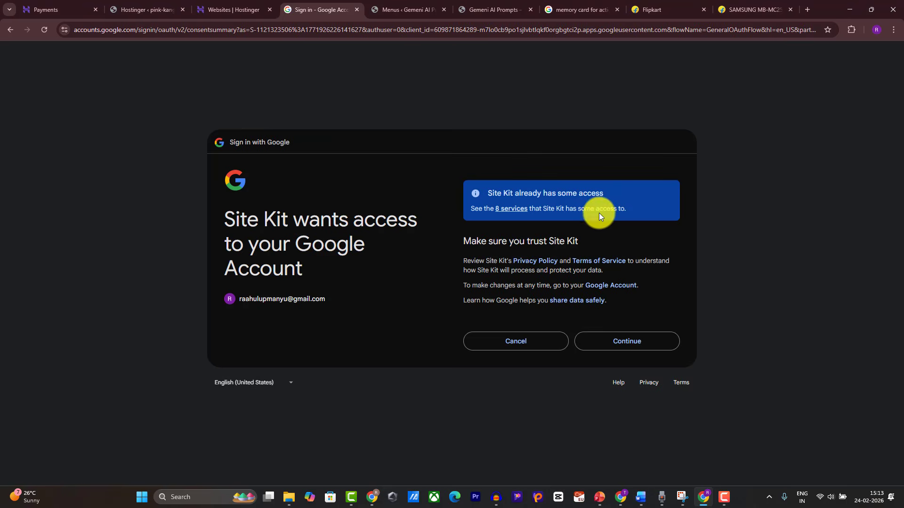
pyautogui.click(650, 340)
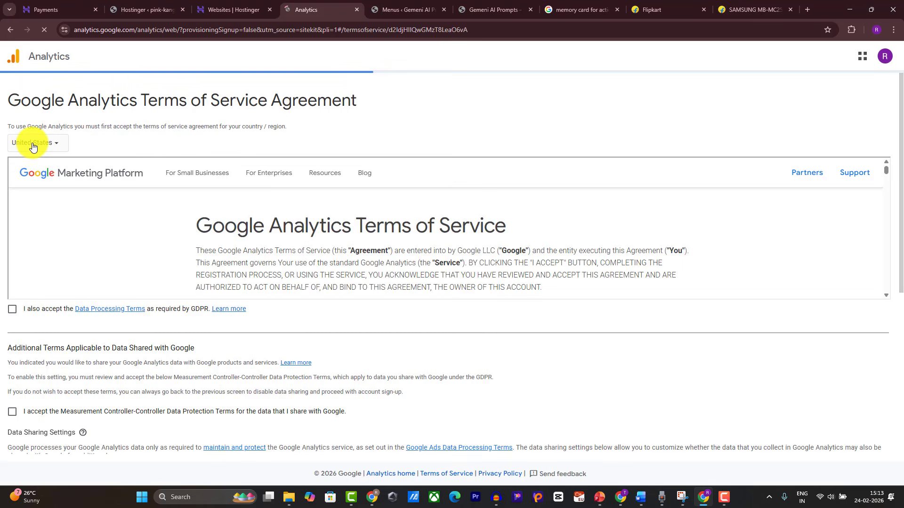
# Step: Select India as the country and accept the GDPR and controller data protection terms
pyautogui.click(33, 144)
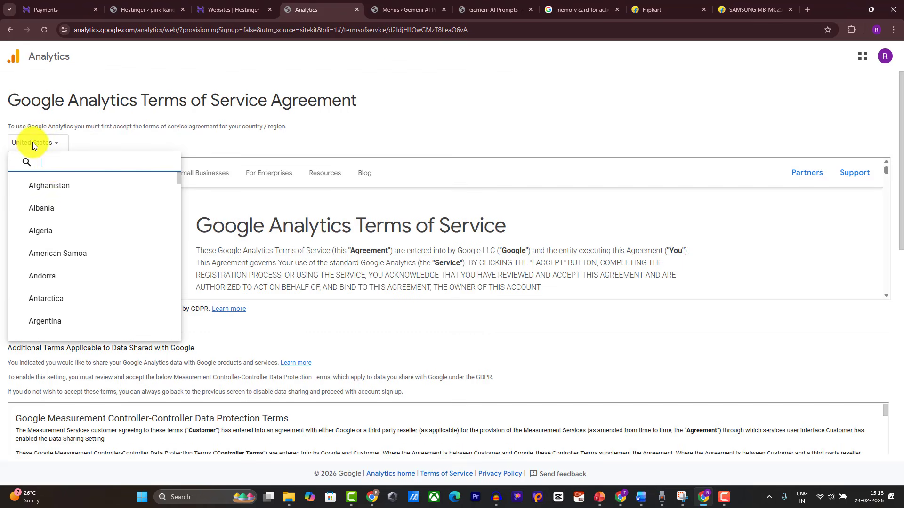
pyautogui.write('in')
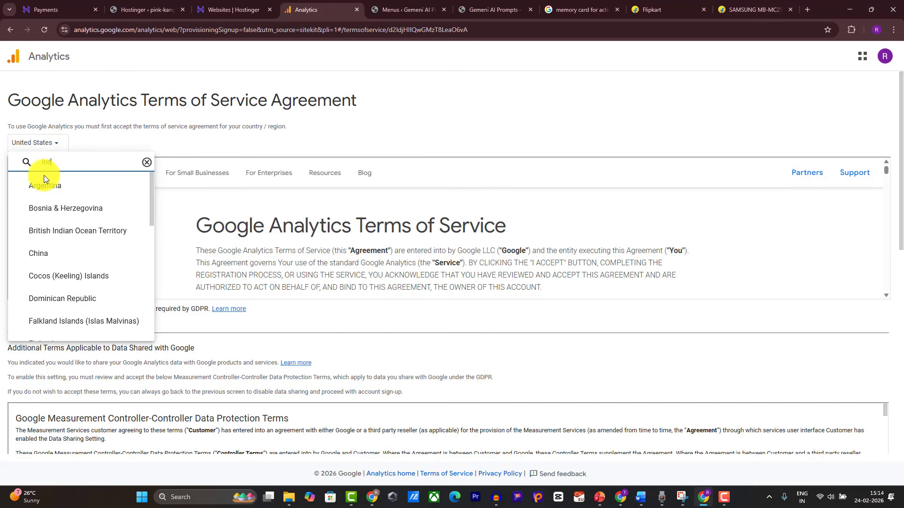
pyautogui.write('d')
pyautogui.click(47, 209)
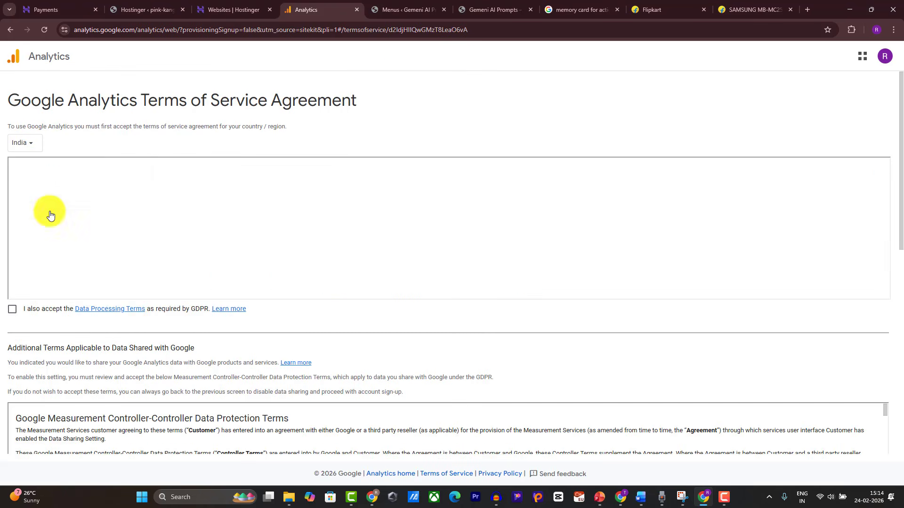
pyautogui.click(729, 496)
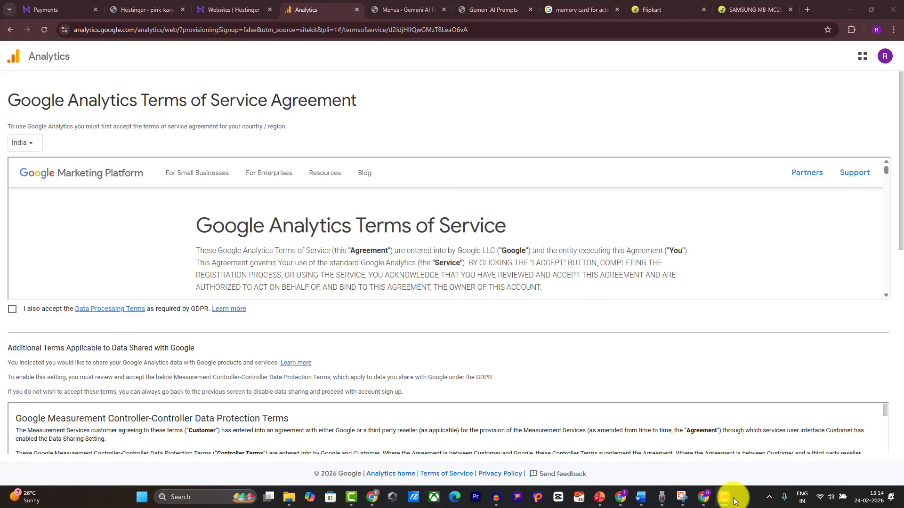
pyautogui.click(13, 310)
pyautogui.scroll(-3, 117, 247)
pyautogui.scroll(-8, 30, 311)
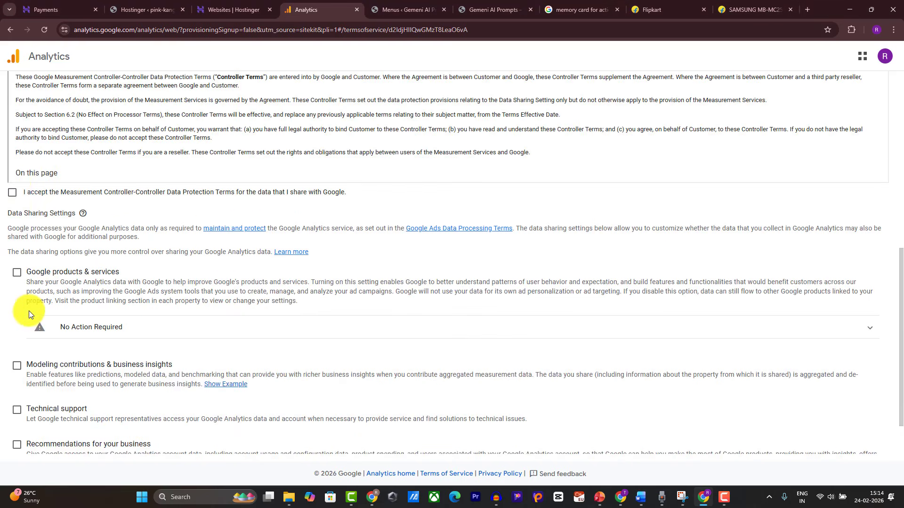
pyautogui.click(13, 193)
# Step: Enable all four data-sharing options, accept the Analytics terms, and return to the Site Kit dashboard
pyautogui.click(16, 272)
pyautogui.scroll(-1, 19, 313)
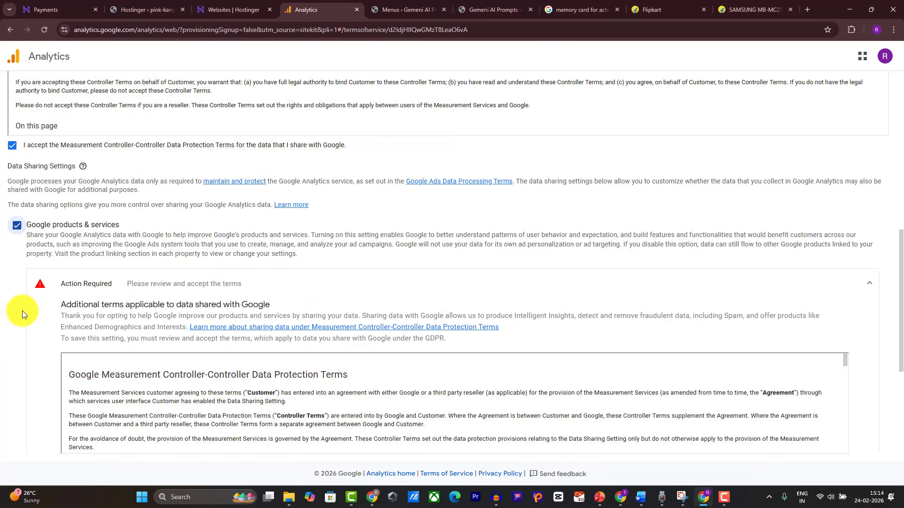
pyautogui.scroll(-5, 22, 311)
pyautogui.click(16, 307)
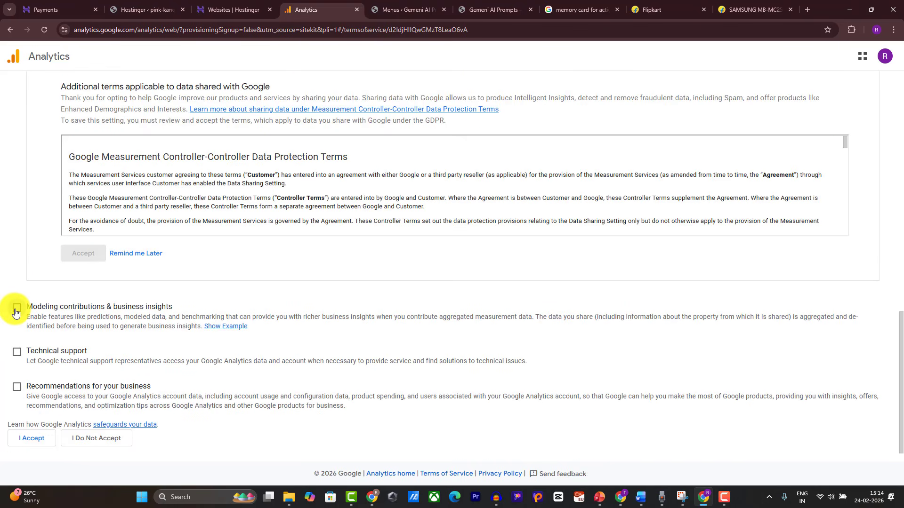
pyautogui.click(17, 353)
pyautogui.click(17, 387)
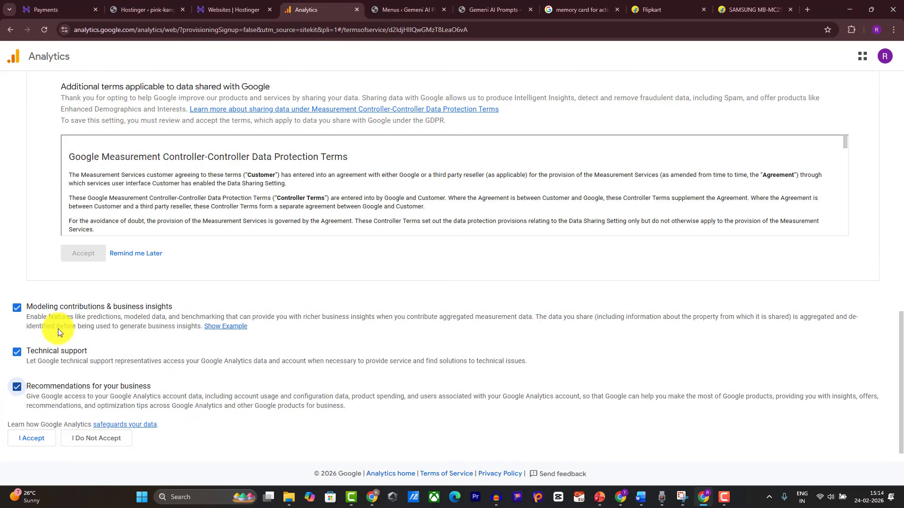
pyautogui.click(29, 439)
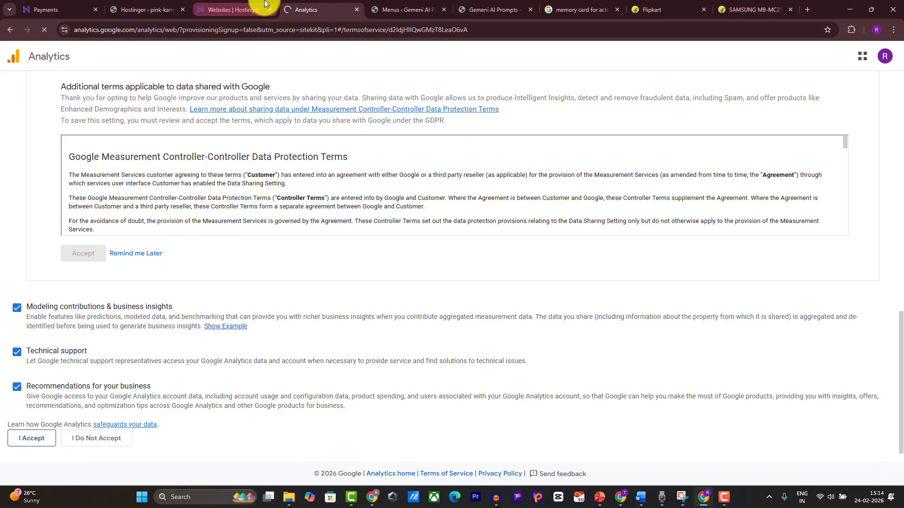
pyautogui.click(141, 8)
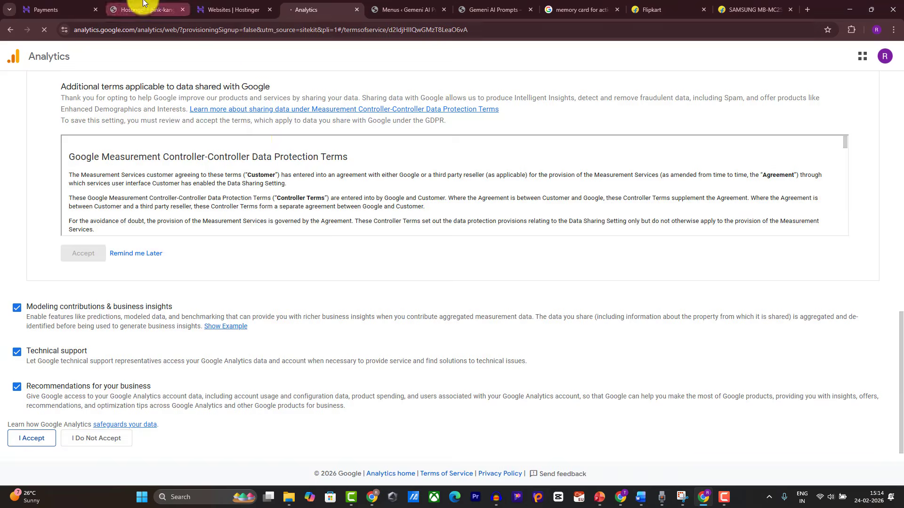
pyautogui.click(316, 10)
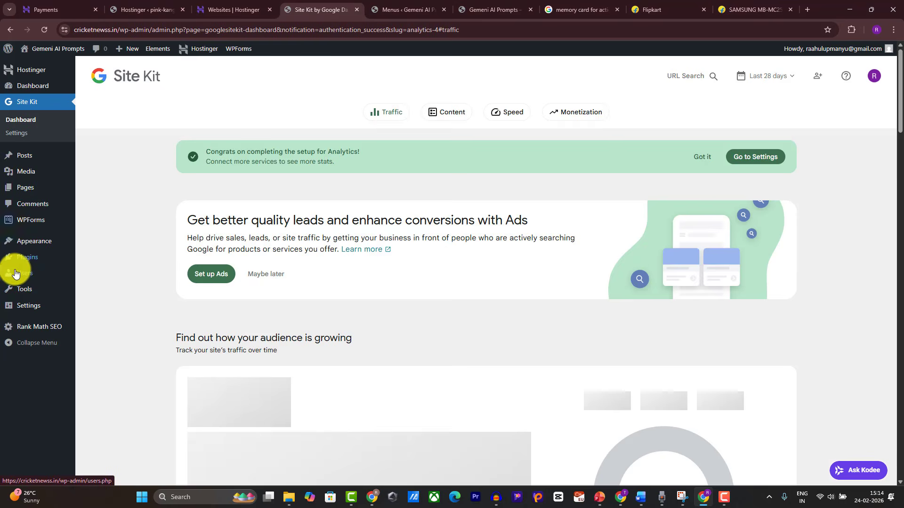
# Step: Search the plugin directory for 'classic' and install the Classic Widgets plugin
pyautogui.moveTo(43, 249)
pyautogui.moveTo(71, 258)
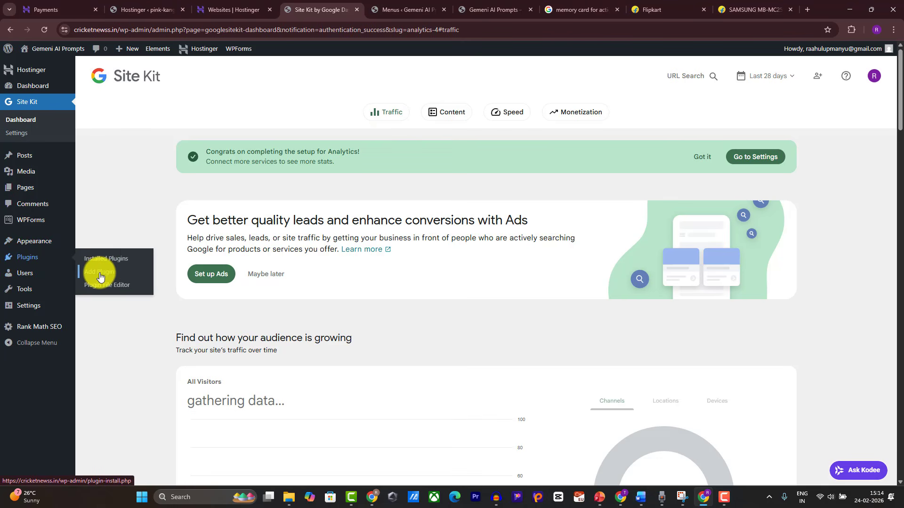
pyautogui.click(97, 272)
pyautogui.click(740, 116)
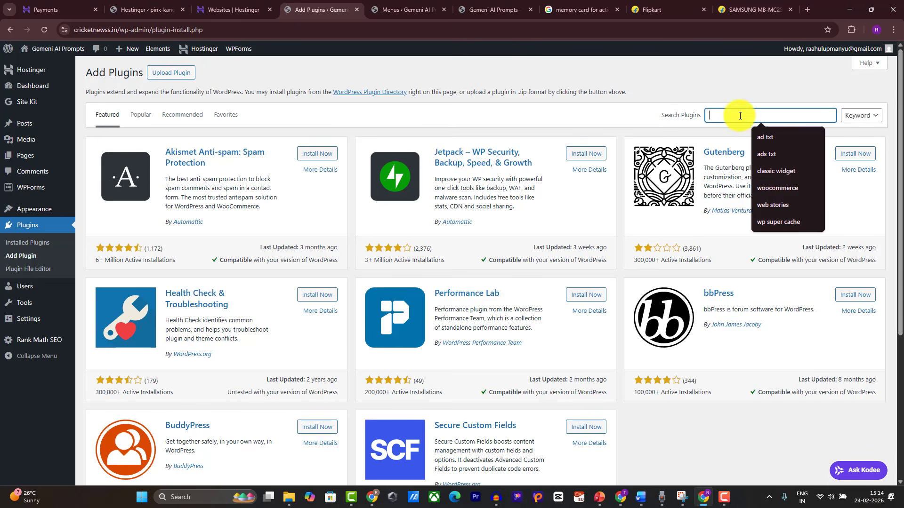
pyautogui.write('class')
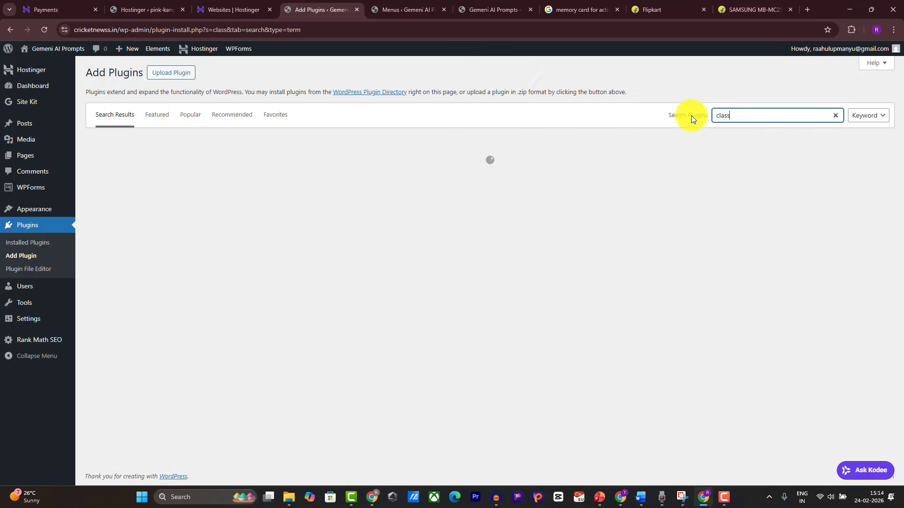
pyautogui.write('ic')
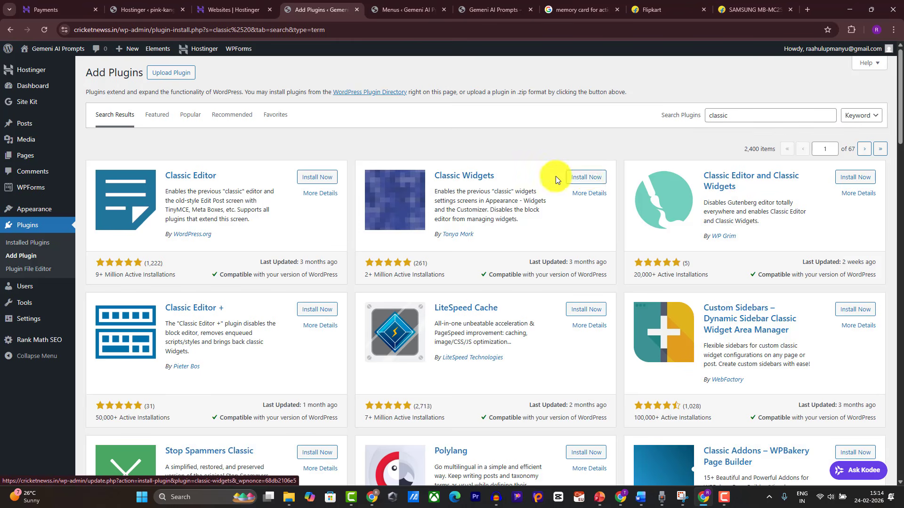
pyautogui.click(586, 177)
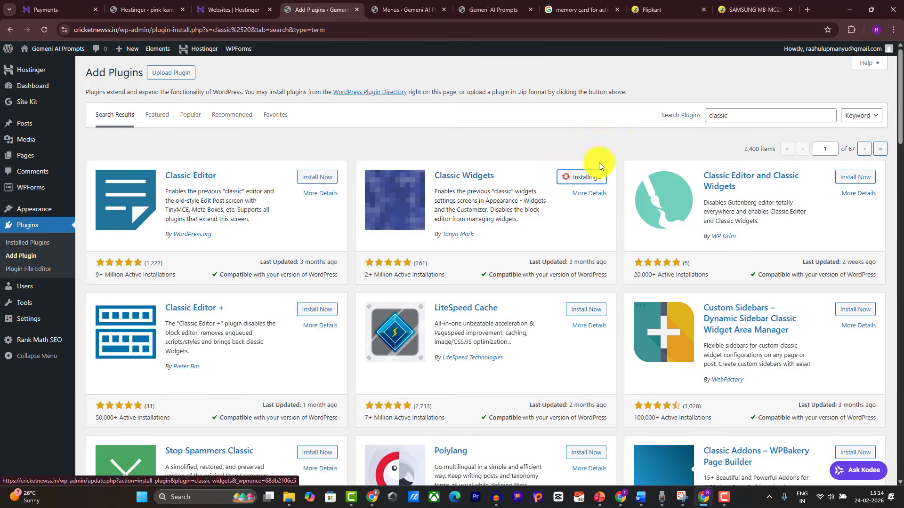
# Step: Start a new plugin search for 'recent Posts', then trim the search text
pyautogui.click(743, 117)
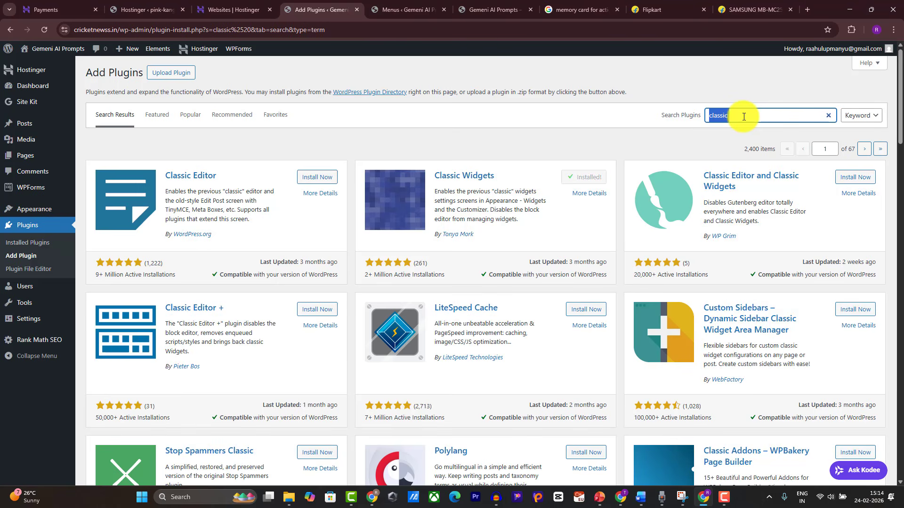
pyautogui.write('recent Pos')
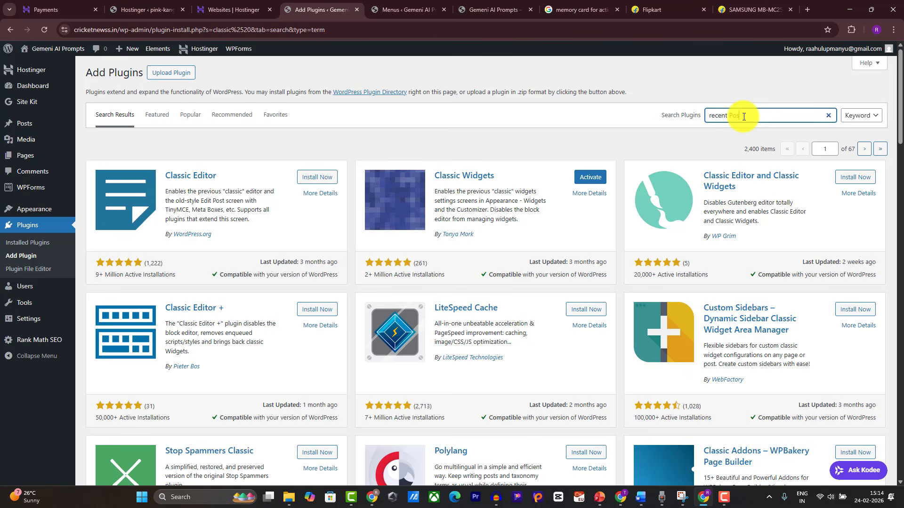
pyautogui.write('ts')
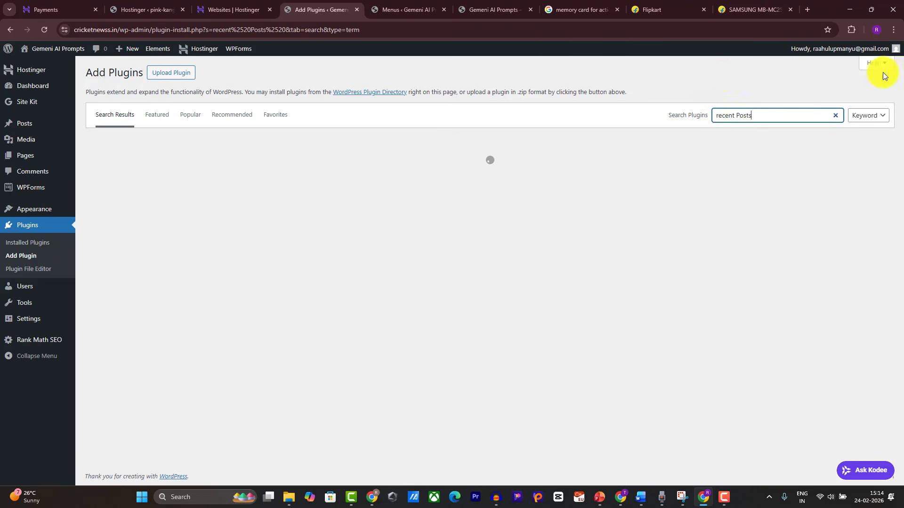
pyautogui.press('BackSpace')
pyautogui.press('BackSpace')
pyautogui.press('BackSpace')
pyautogui.press('BackSpace')
pyautogui.press('BackSpace')
pyautogui.press('BackSpace')
pyautogui.press('BackSpace')
pyautogui.press('BackSpace')
pyautogui.press('BackSpace')
pyautogui.press('BackSpace')
pyautogui.press('BackSpace')
pyautogui.press('BackSpace')
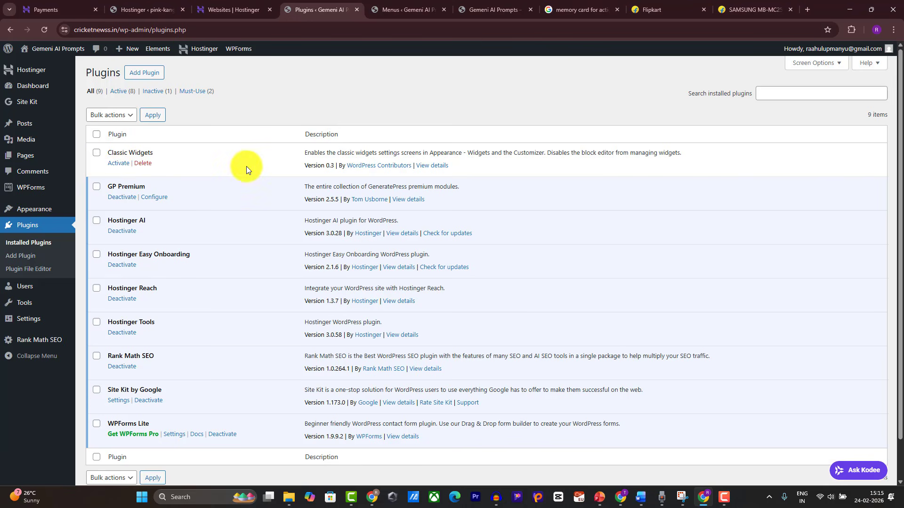
# Step: Activate Classic Widgets, then search 'recent posts with thumbnail' and install Recent Posts Widget With Thumbnails
pyautogui.click(118, 162)
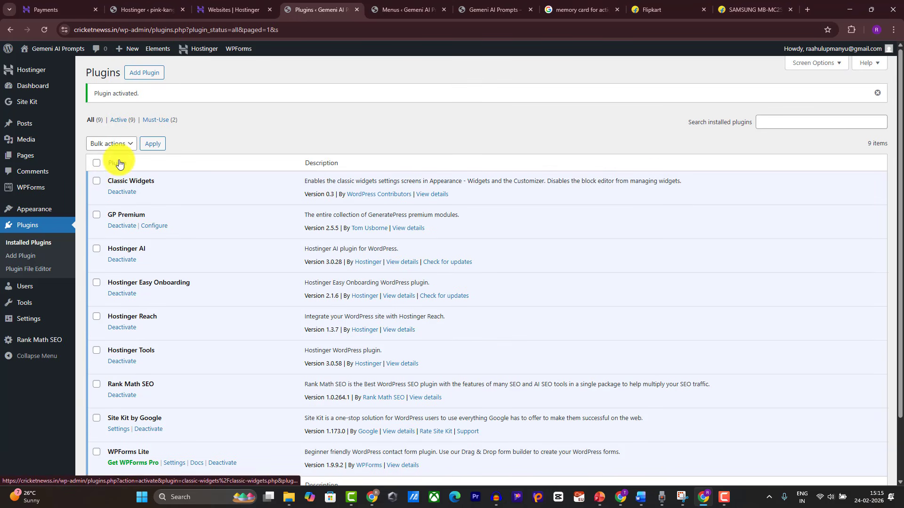
pyautogui.click(20, 255)
pyautogui.click(758, 114)
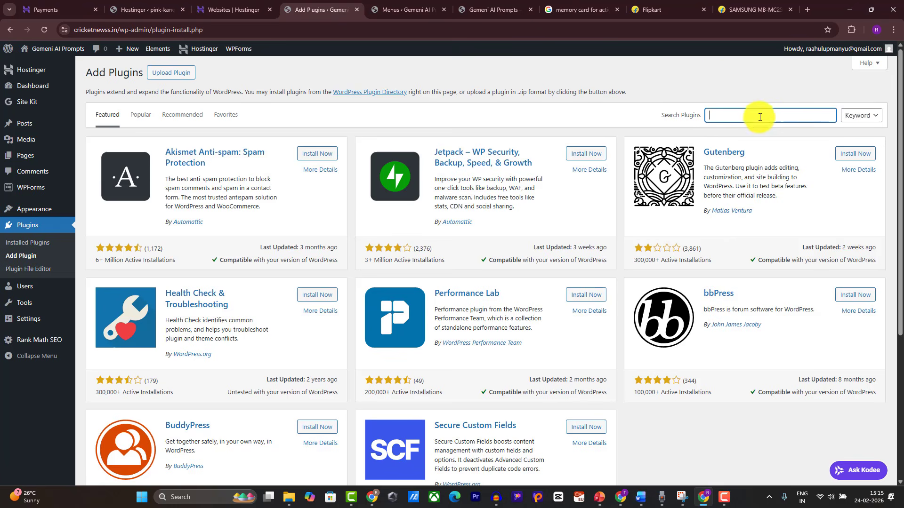
pyautogui.write('recent posts with')
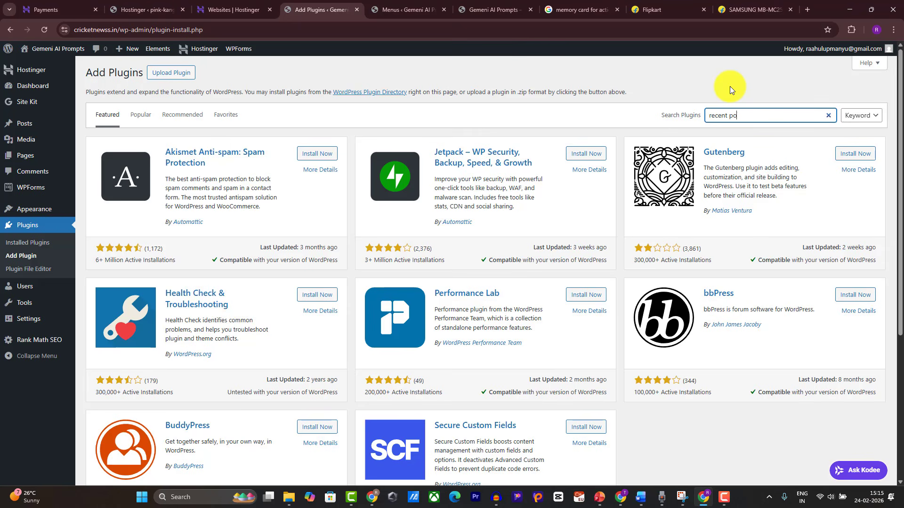
pyautogui.write(' thumbnail')
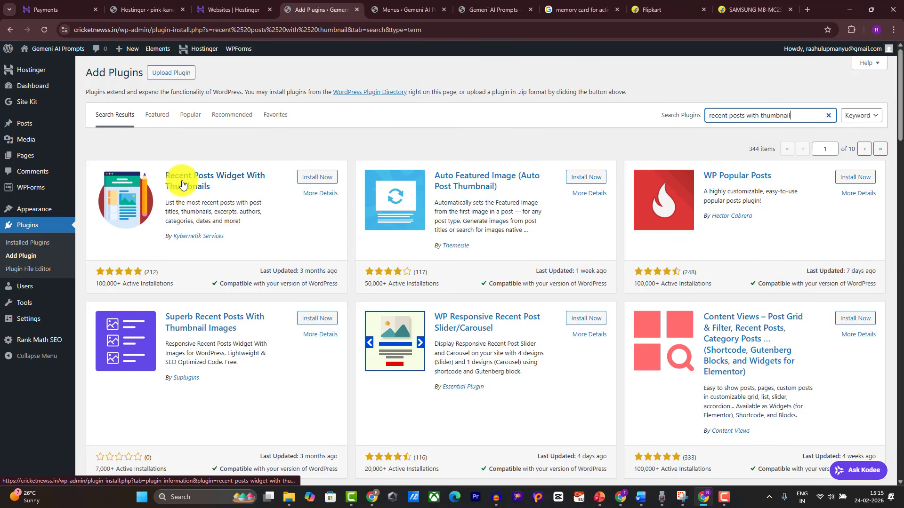
pyautogui.click(311, 176)
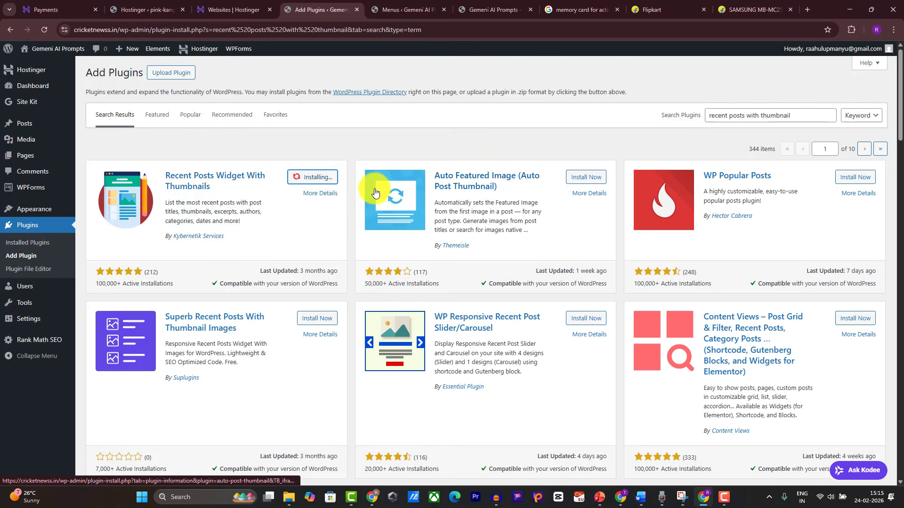
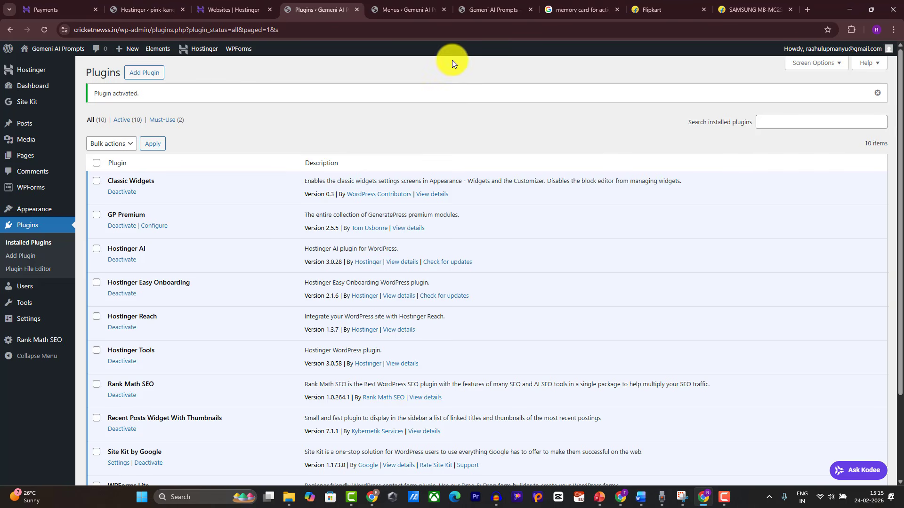
# Step: In the other browser window, look through the kids photography prompts page, then return to WordPress
pyautogui.click(371, 495)
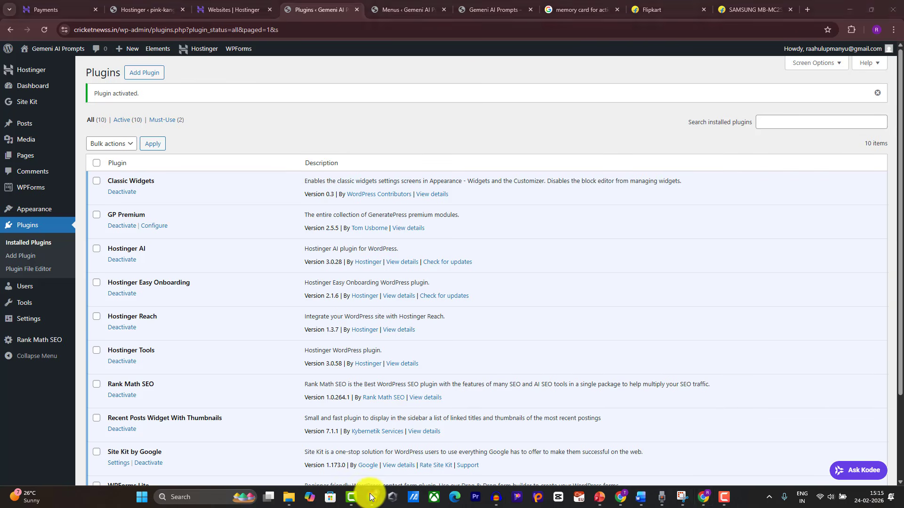
pyautogui.click(337, 457)
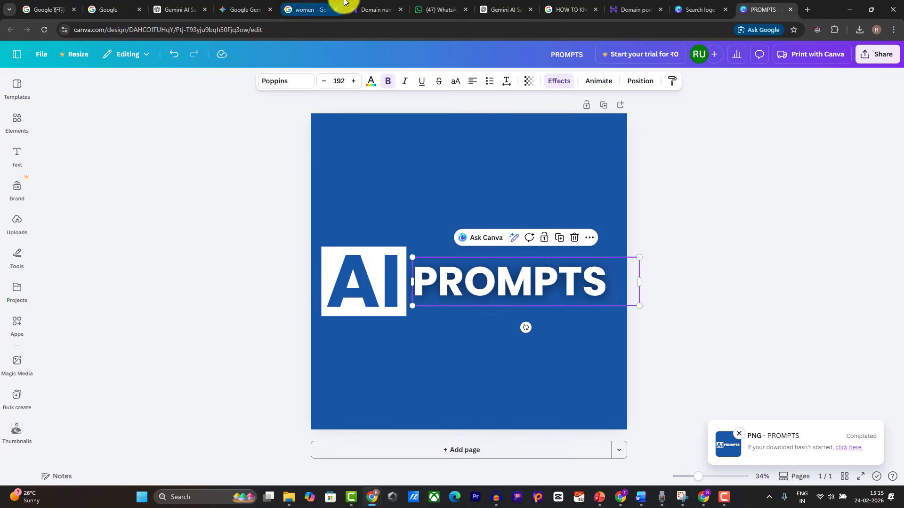
pyautogui.click(487, 30)
pyautogui.write('g')
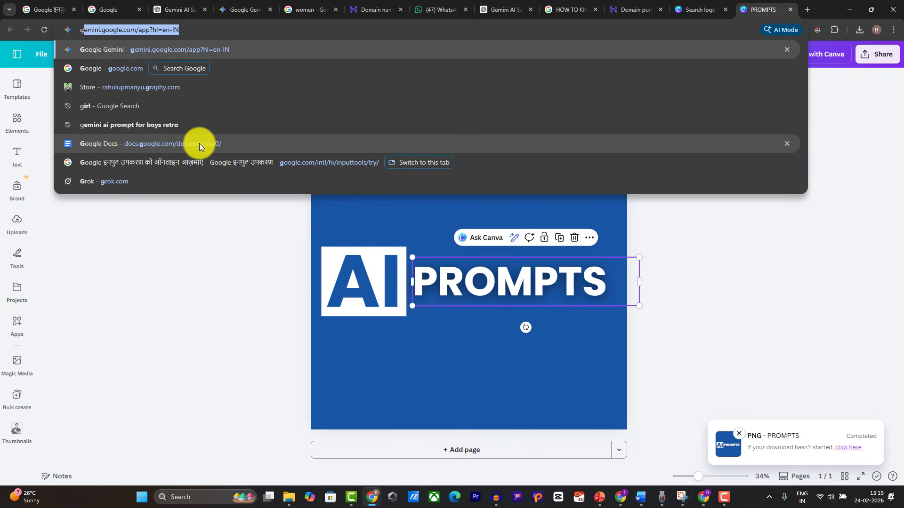
pyautogui.write('em')
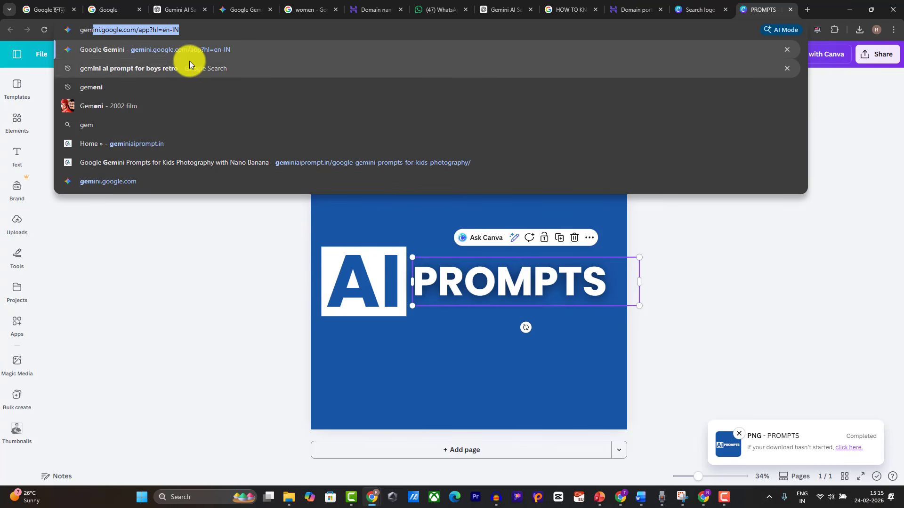
pyautogui.click(219, 161)
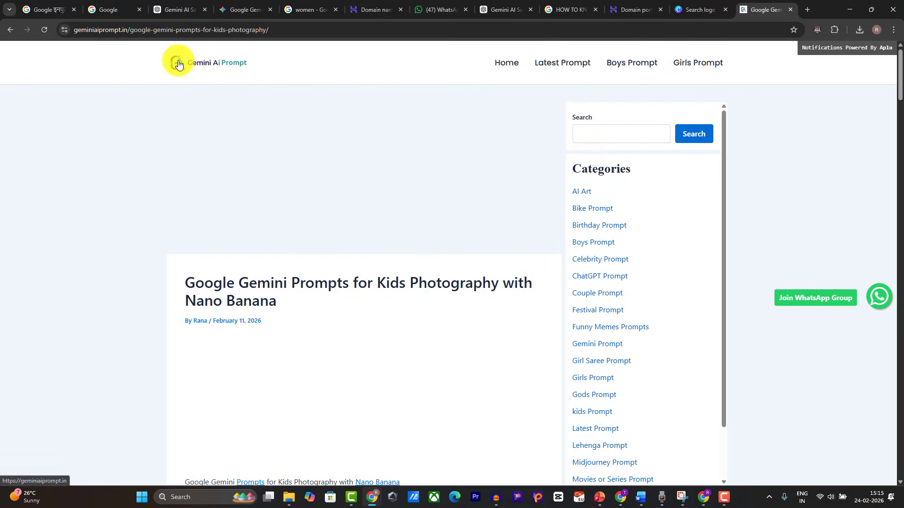
pyautogui.scroll(-1, 617, 192)
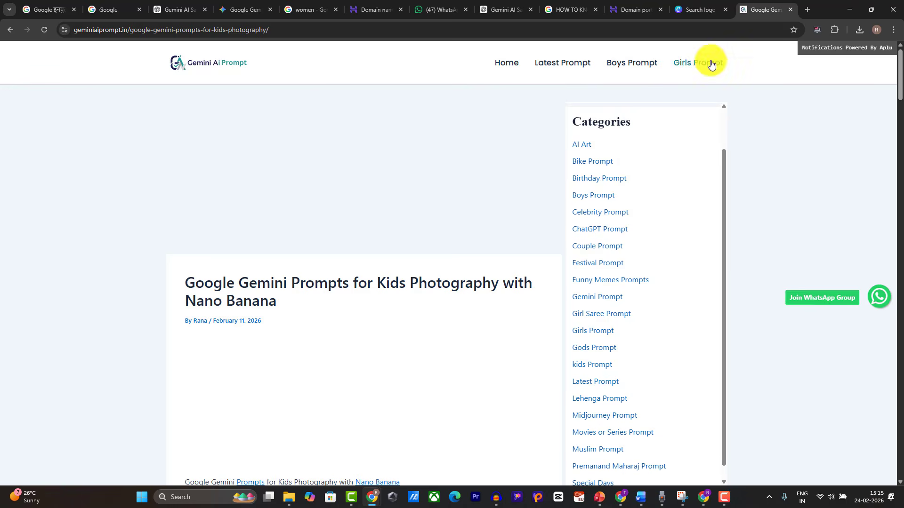
pyautogui.scroll(-1, 597, 386)
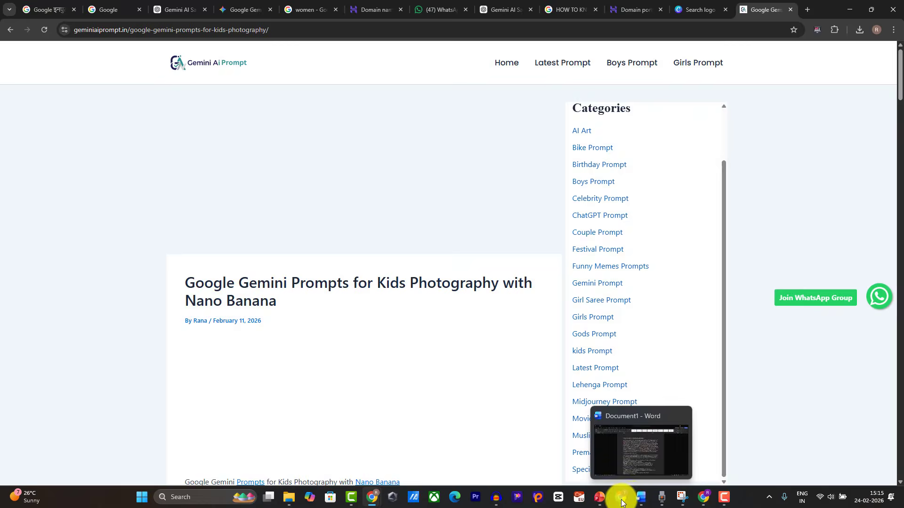
pyautogui.click(701, 497)
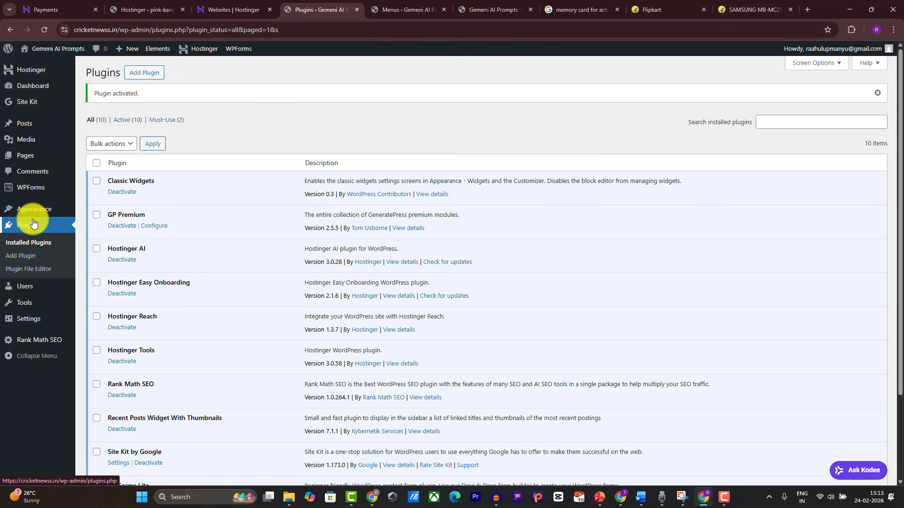
# Step: Add a post category named 'Mans Prompts', reusing the name as its slug
pyautogui.moveTo(33, 214)
pyautogui.moveTo(56, 128)
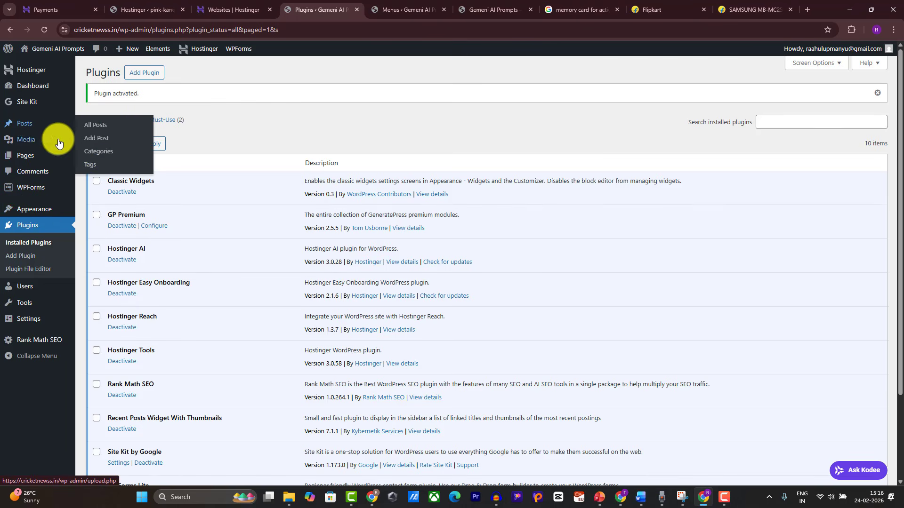
pyautogui.click(98, 156)
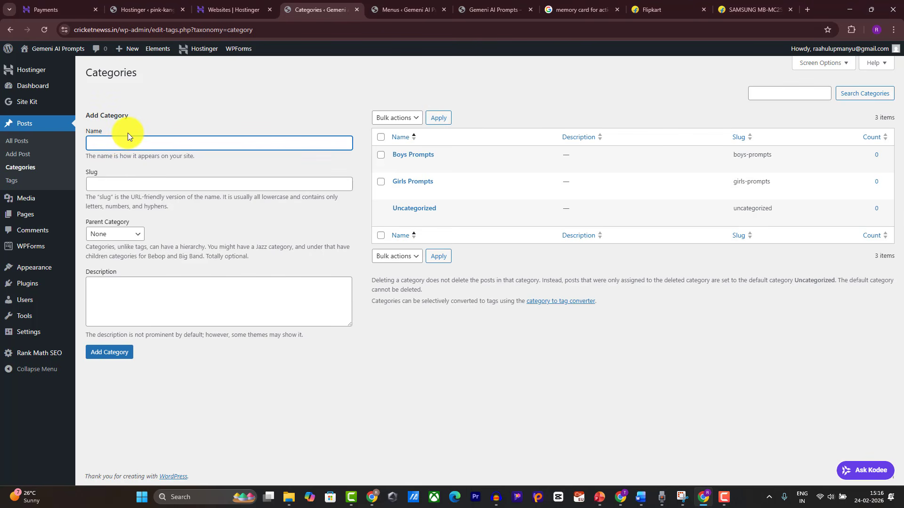
pyautogui.click(470, 8)
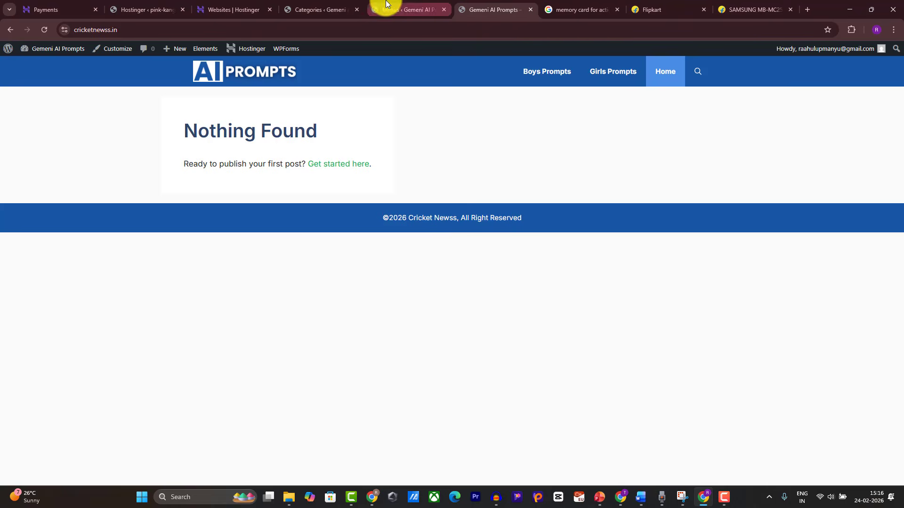
pyautogui.click(284, 6)
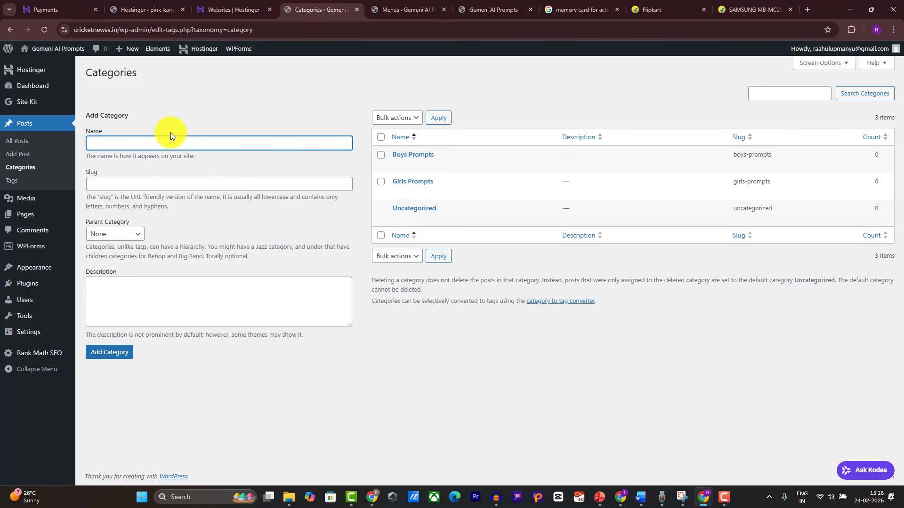
pyautogui.write('Mans Prompts')
pyautogui.hotkey('ctrl', 'a')
pyautogui.hotkey('ctrl', 'c')
pyautogui.click(145, 185)
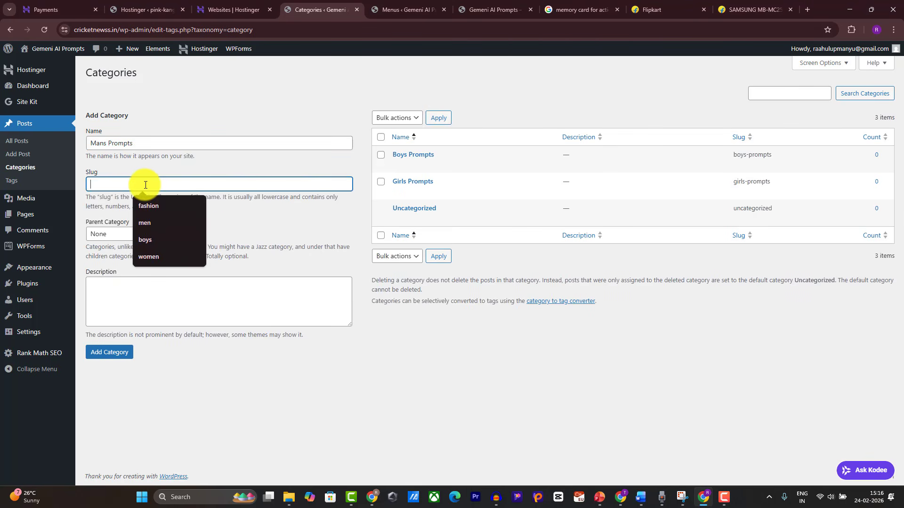
pyautogui.hotkey('ctrl', 'v')
pyautogui.click(110, 352)
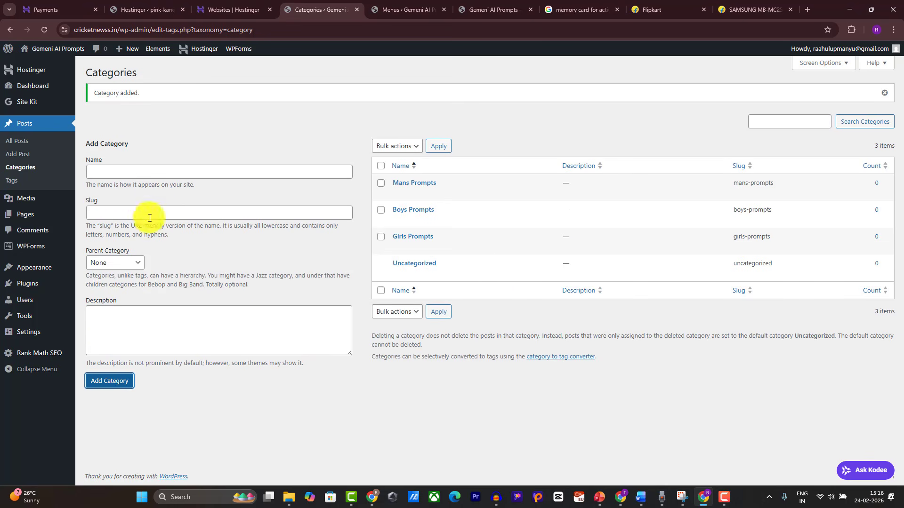
# Step: Create a new navigation menu named 'Categories'
pyautogui.moveTo(66, 275)
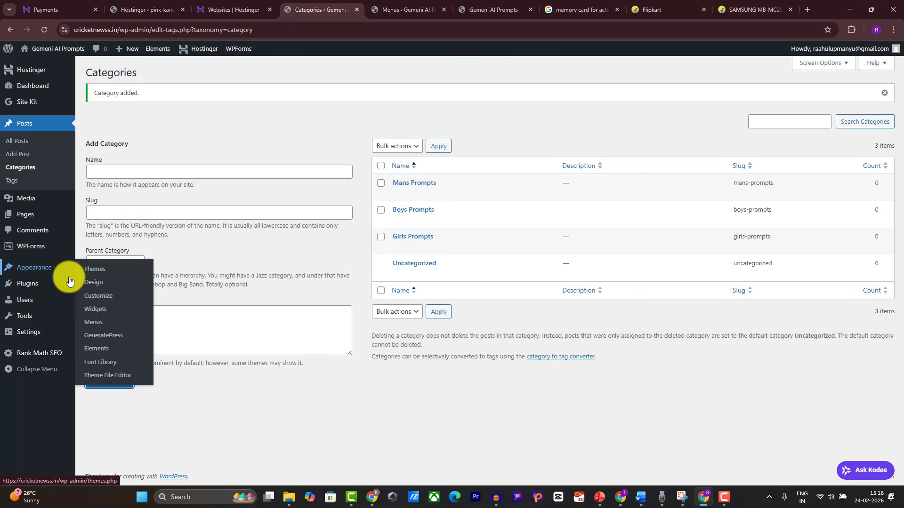
pyautogui.click(96, 324)
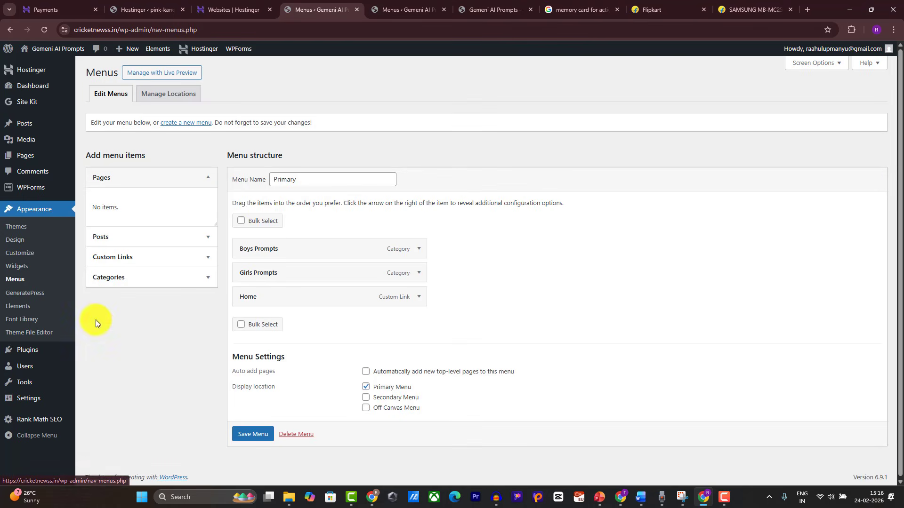
pyautogui.click(179, 121)
pyautogui.click(325, 182)
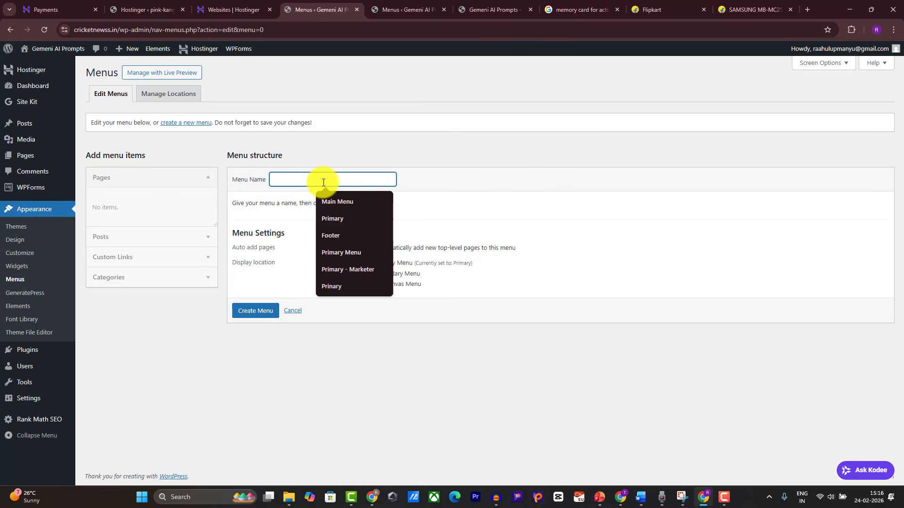
pyautogui.write('Categories')
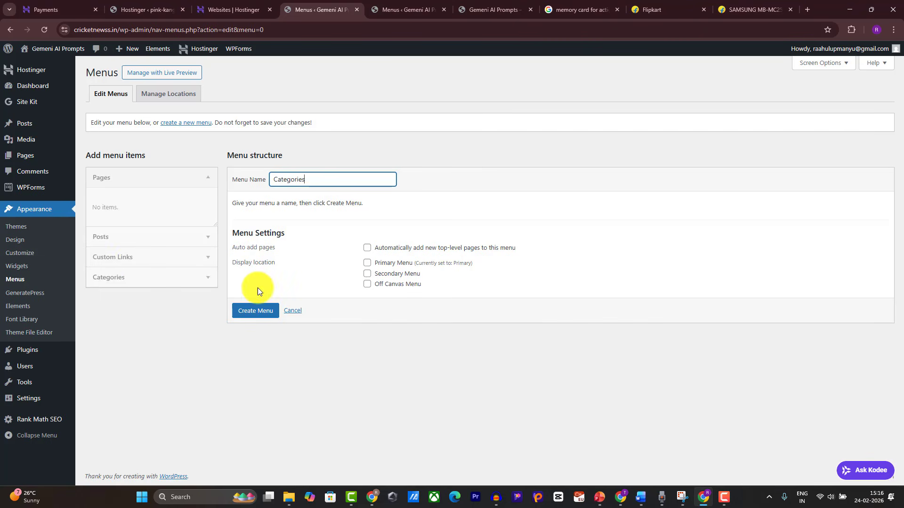
pyautogui.click(248, 311)
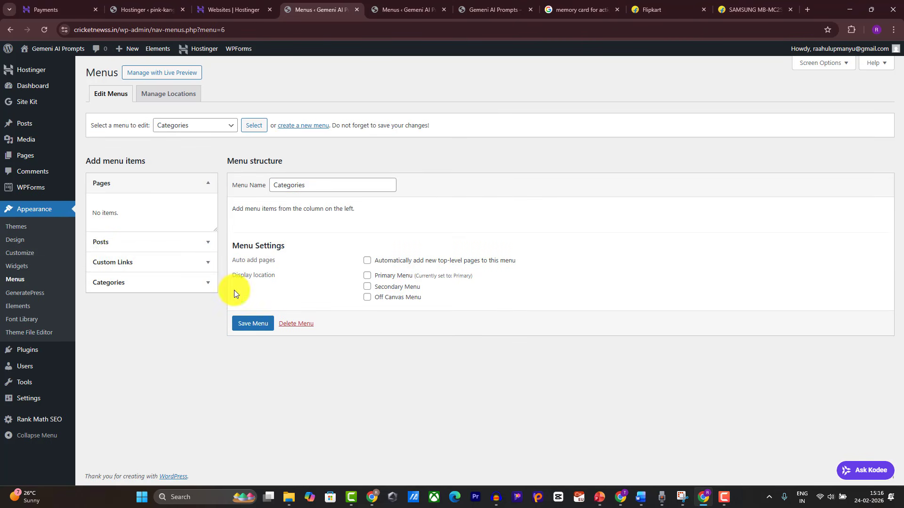
# Step: List all categories and tick Boys Prompts and Girls Prompts for the menu
pyautogui.click(126, 282)
pyautogui.click(146, 272)
pyautogui.click(102, 290)
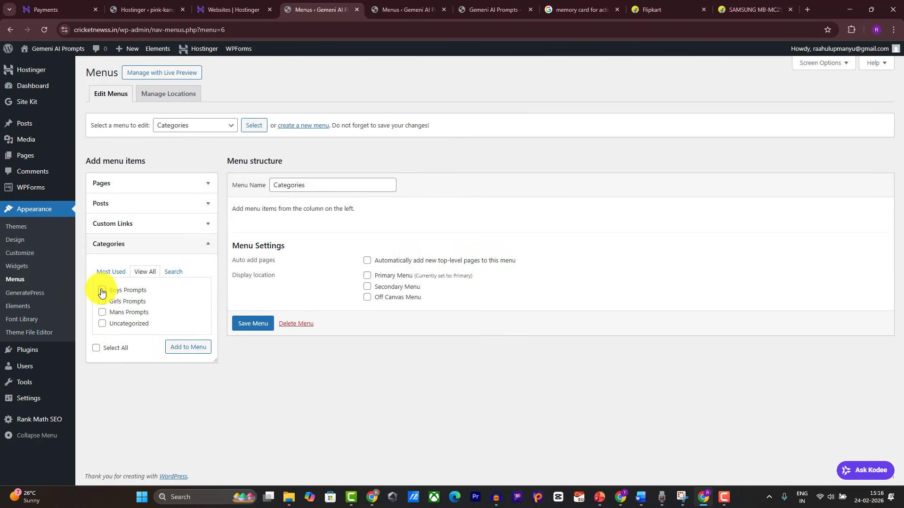
pyautogui.click(101, 302)
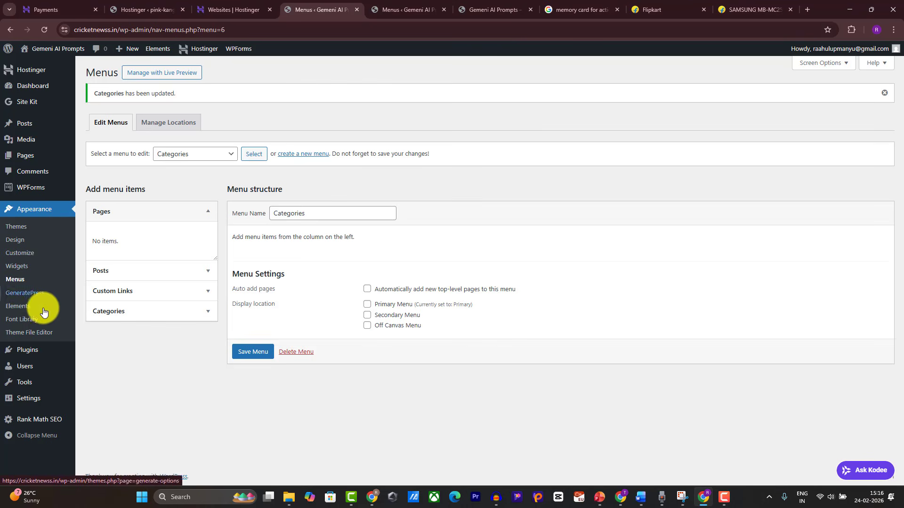
pyautogui.click(21, 265)
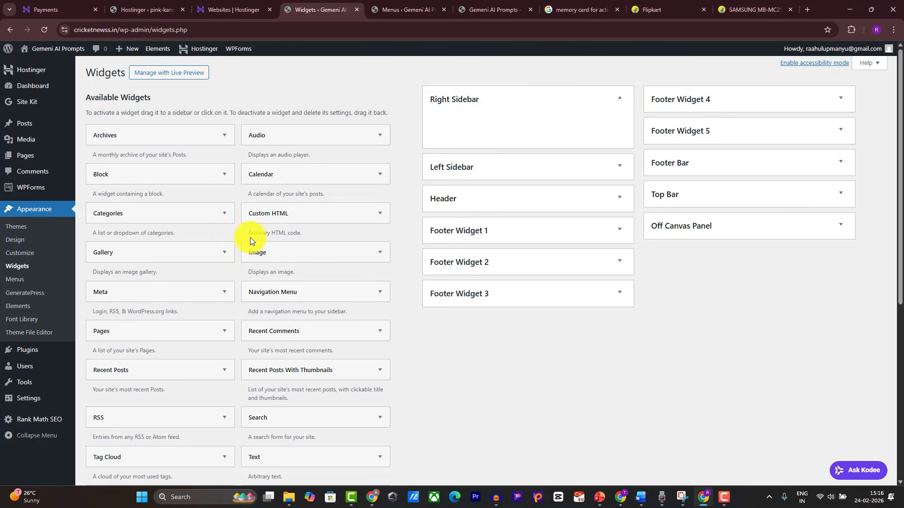
# Step: Add a Navigation Menu widget titled 'Categories' showing the Categories menu to the Right Sidebar
pyautogui.moveTo(274, 294); pyautogui.dragTo(456, 129)
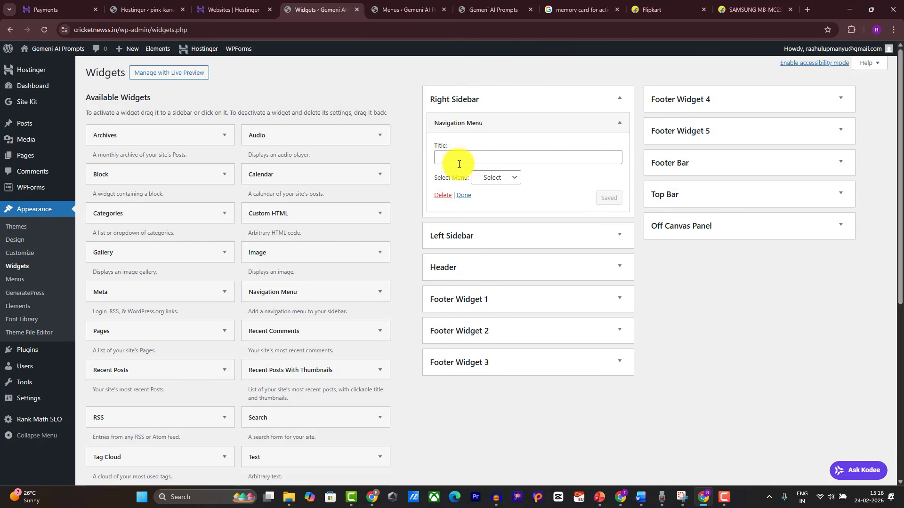
pyautogui.write('cat')
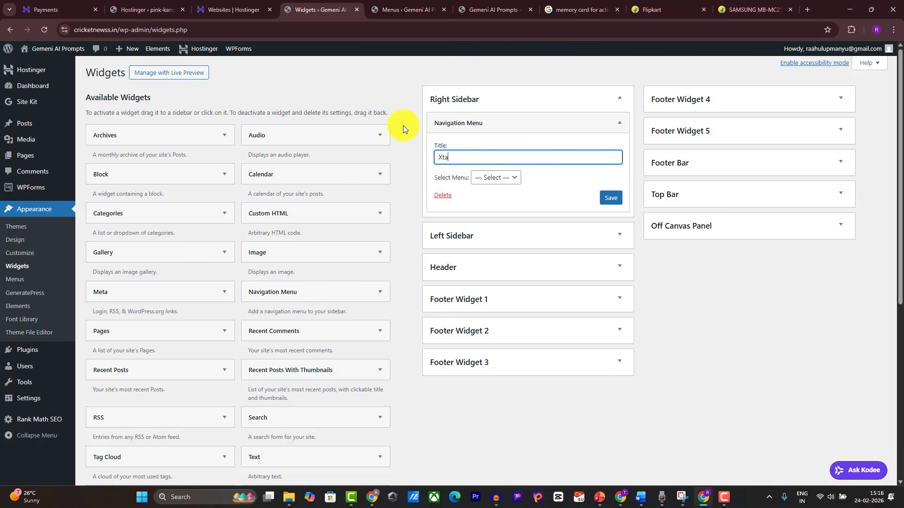
pyautogui.press('BackSpace')
pyautogui.press('BackSpace')
pyautogui.press('BackSpace')
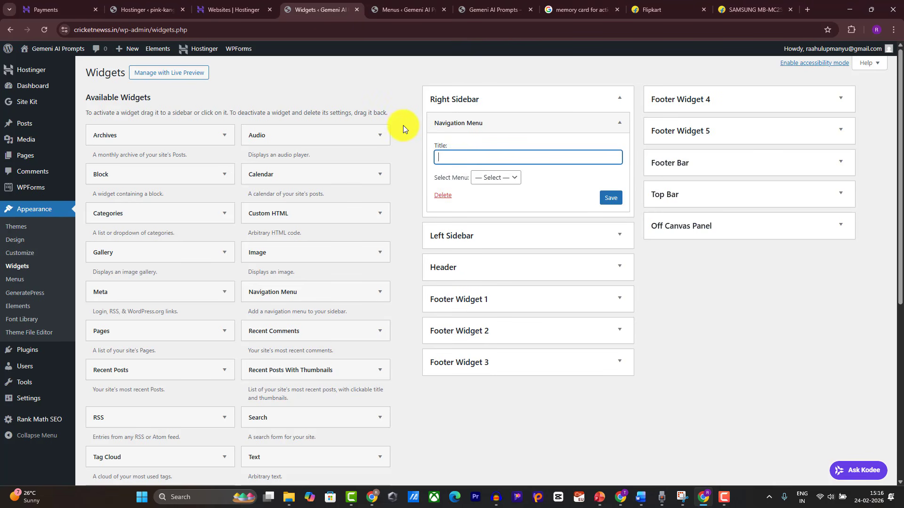
pyautogui.click(372, 496)
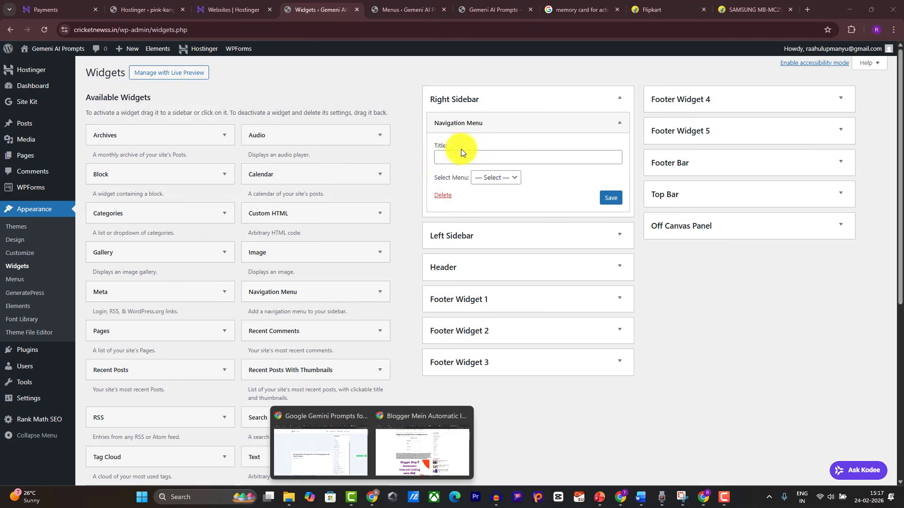
pyautogui.click(460, 156)
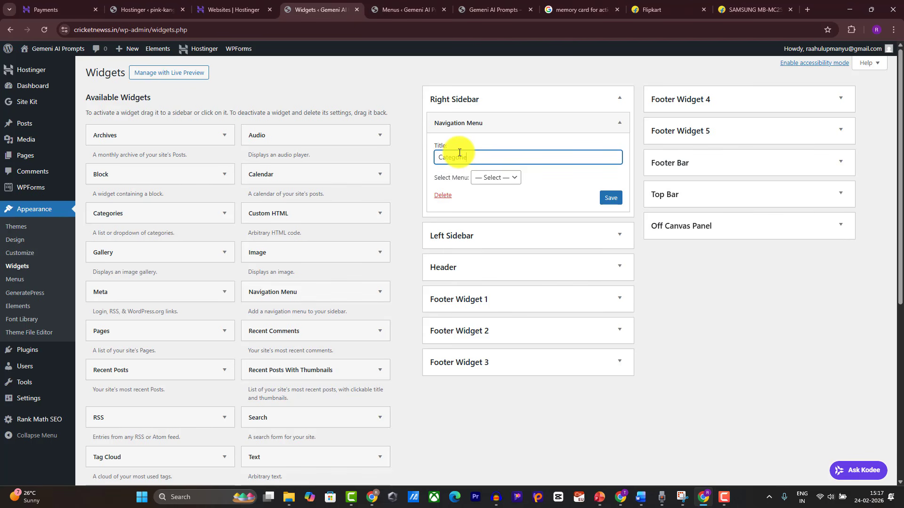
pyautogui.write('Categories')
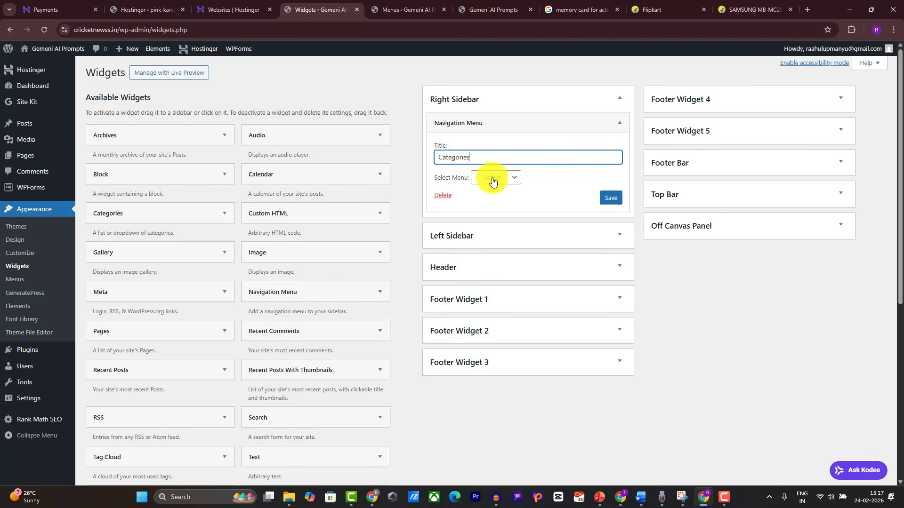
pyautogui.click(492, 178)
pyautogui.click(498, 205)
pyautogui.click(611, 197)
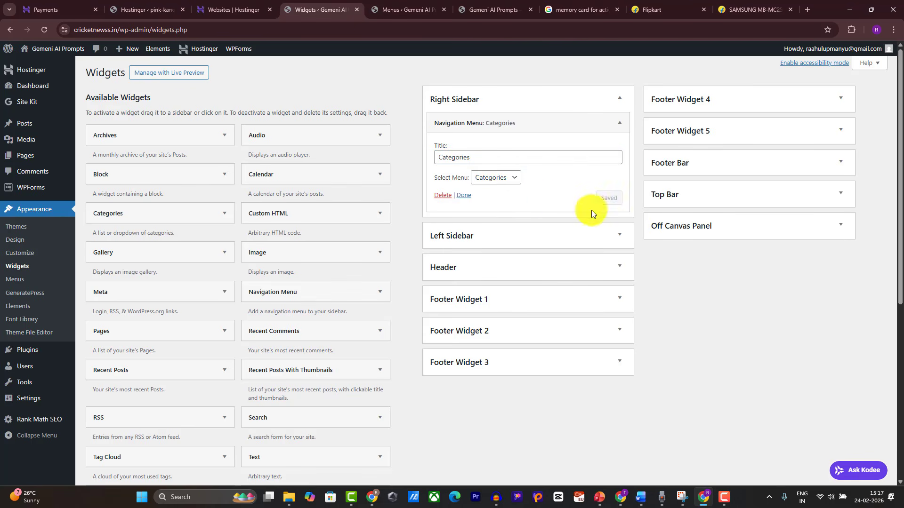
pyautogui.click(462, 196)
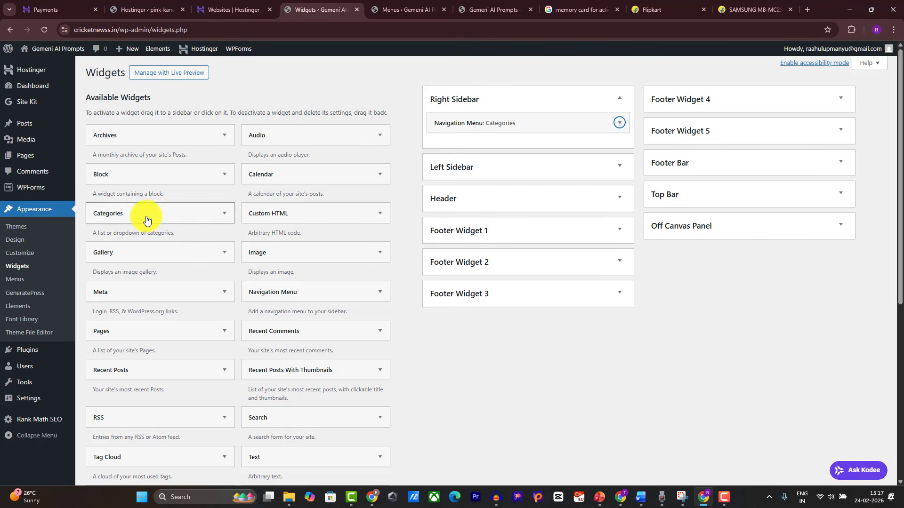
# Step: Add a Recent Posts With Thumbnails widget titled 'Trending Prompts' to the Right Sidebar and save it
pyautogui.moveTo(294, 375); pyautogui.dragTo(494, 142)
pyautogui.click(484, 191)
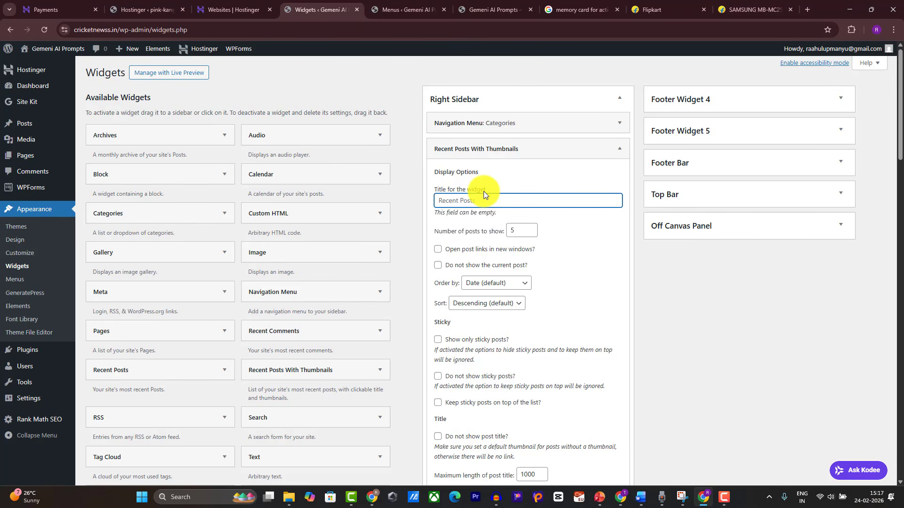
pyautogui.write('Tren')
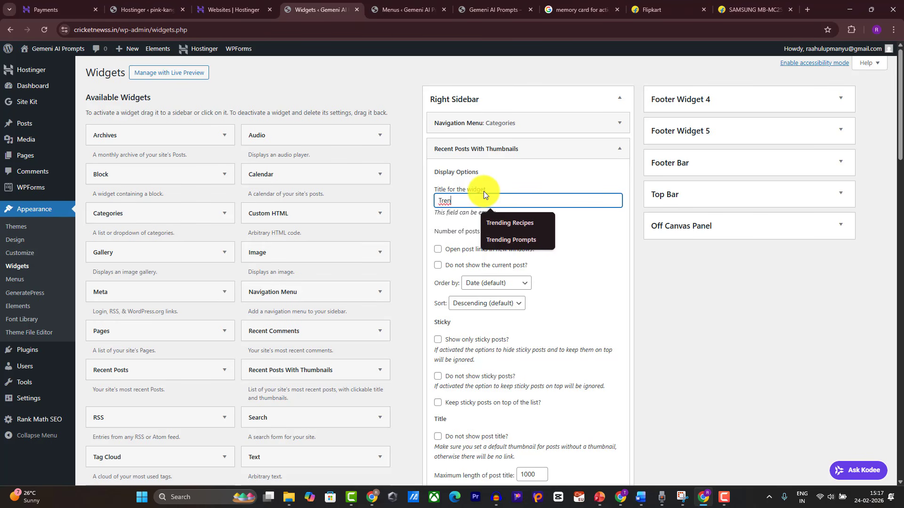
pyautogui.write('ding Prompts')
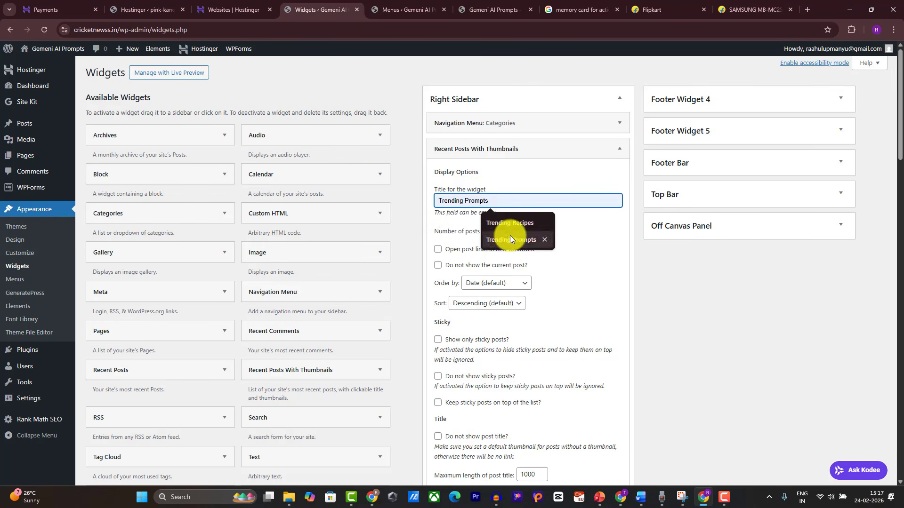
pyautogui.click(510, 238)
pyautogui.press('Tab')
pyautogui.scroll(-20, 559, 241)
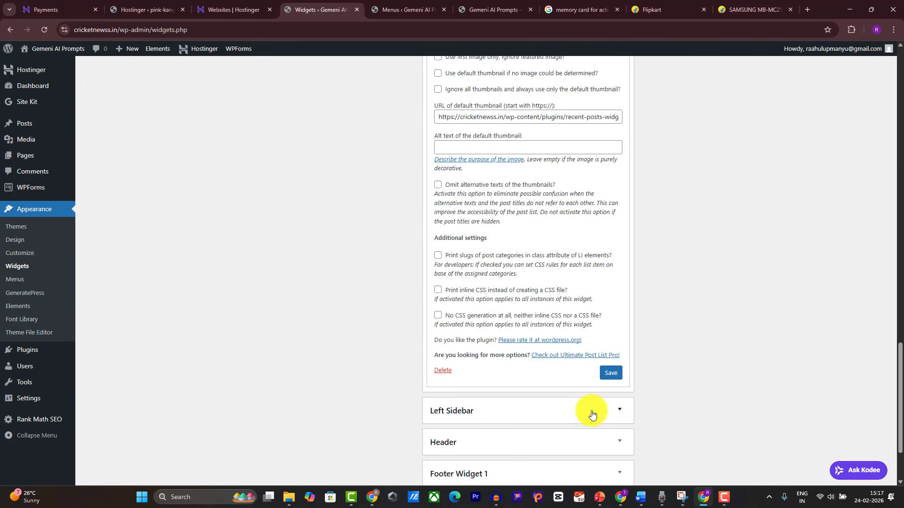
pyautogui.click(610, 373)
pyautogui.click(457, 372)
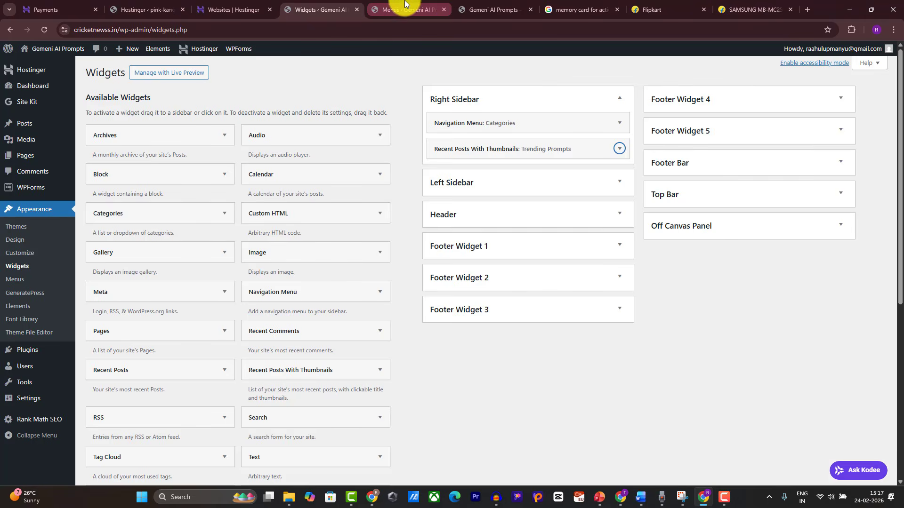
pyautogui.click(490, 10)
# Step: Reload the front page to check the new sidebar widgets
pyautogui.click(45, 30)
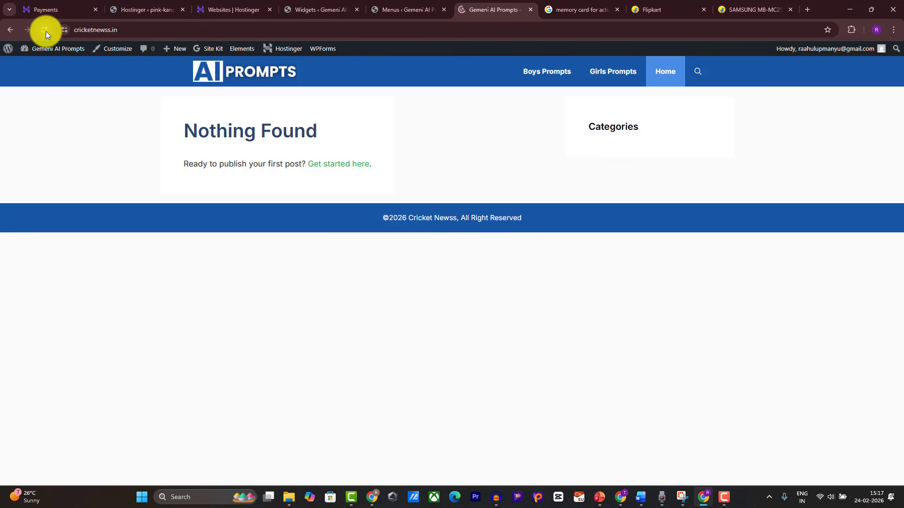
pyautogui.doubleClick(610, 148)
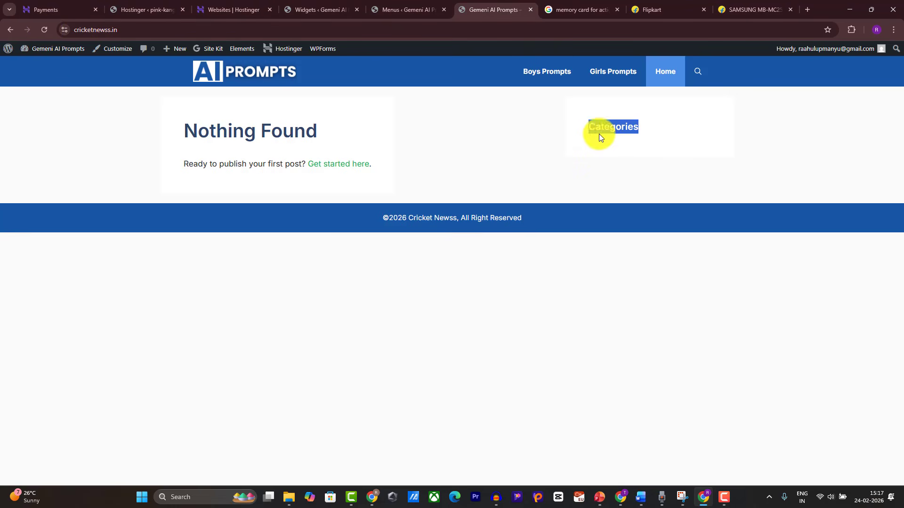
pyautogui.click(596, 146)
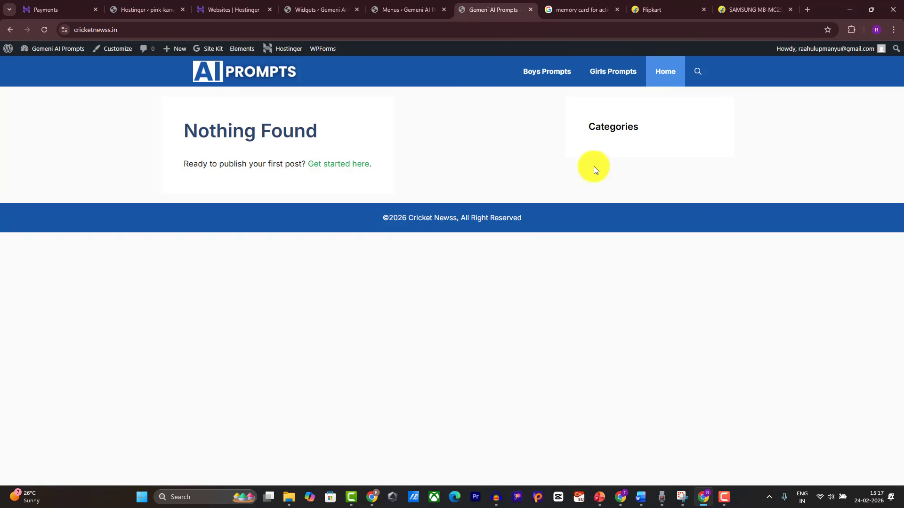
# Step: Add Boys Prompts, Girls Prompts and Mans Prompts to the Categories menu, then reload the front page
pyautogui.click(410, 10)
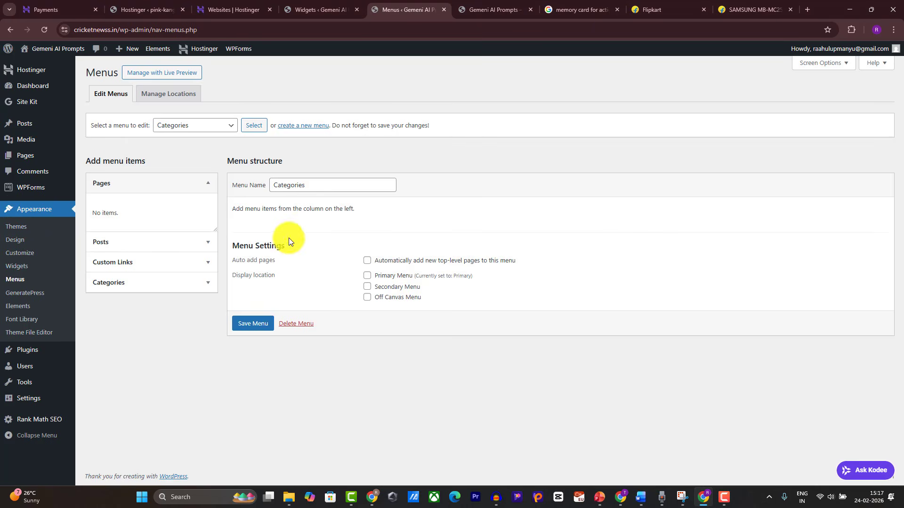
pyautogui.click(115, 263)
pyautogui.click(117, 320)
pyautogui.click(145, 271)
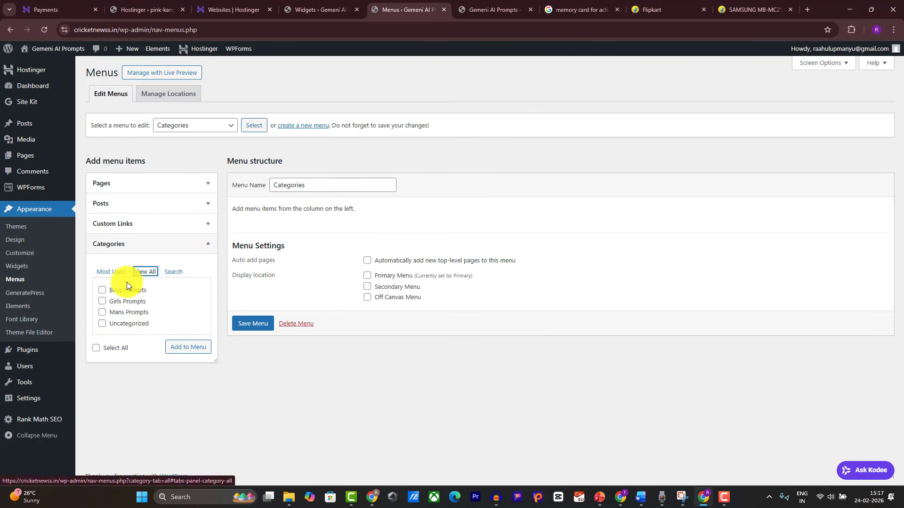
pyautogui.click(102, 290)
pyautogui.click(103, 301)
pyautogui.click(102, 313)
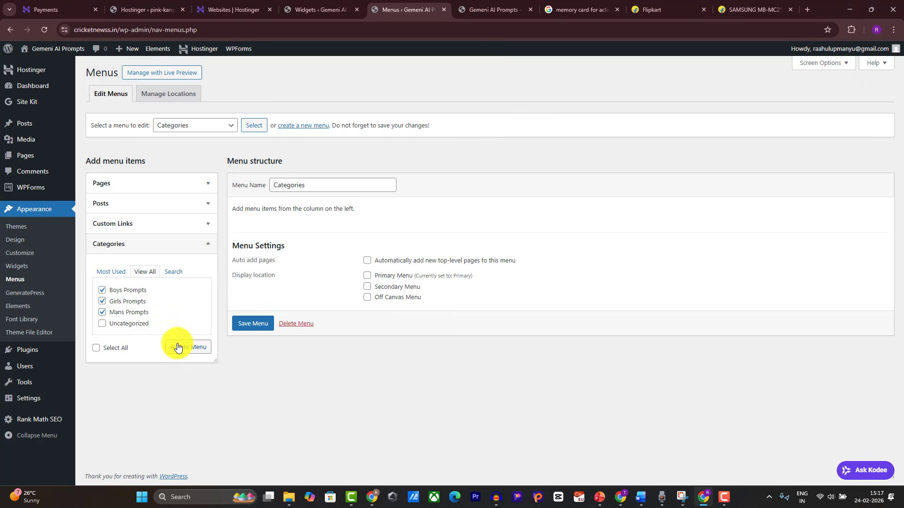
pyautogui.click(177, 347)
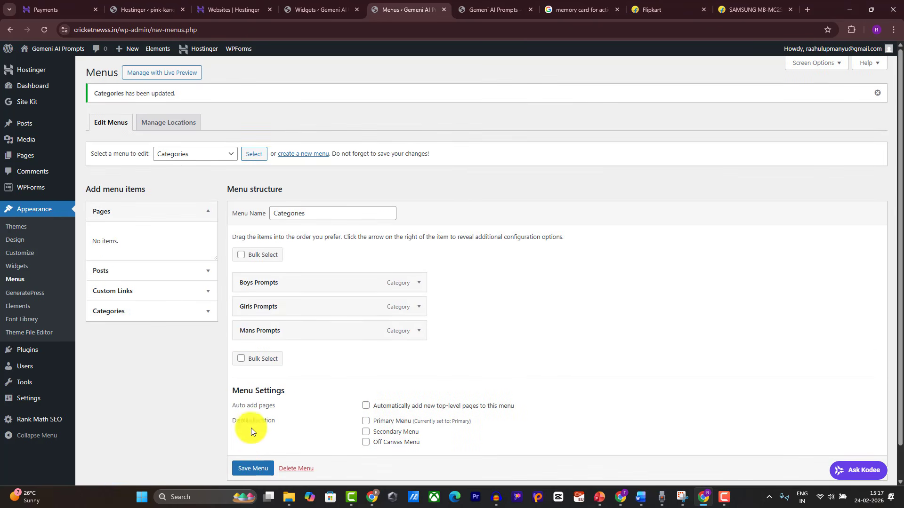
pyautogui.click(494, 9)
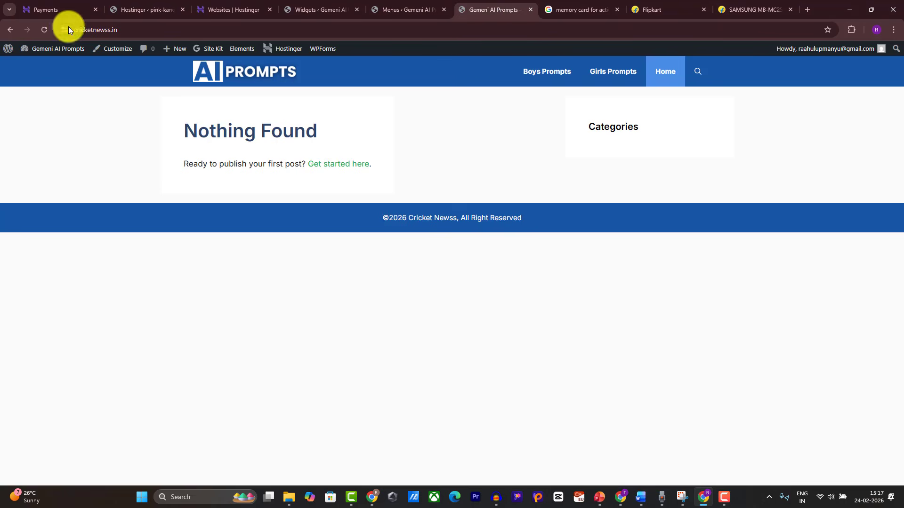
pyautogui.click(45, 33)
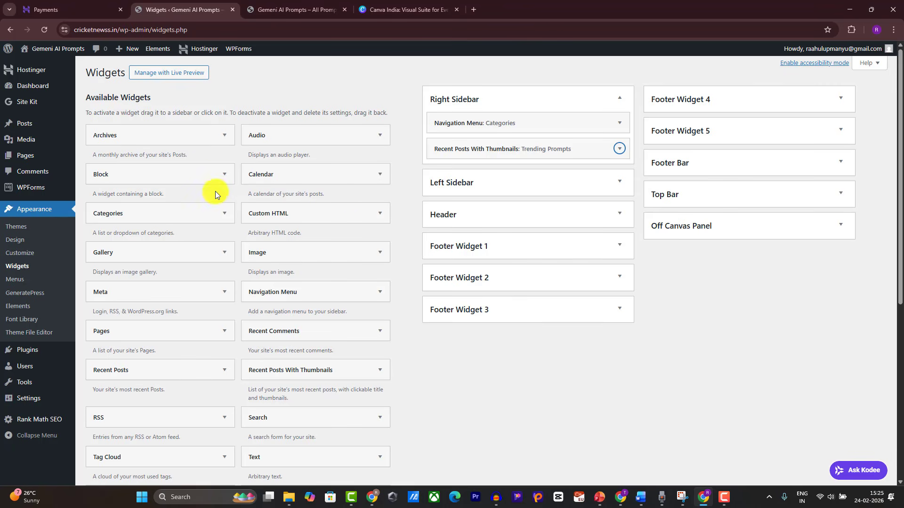
# Step: Start a new post and grab the title line 'Gemini ai prompt trending for girls saree' from the Word draft
pyautogui.moveTo(32, 122)
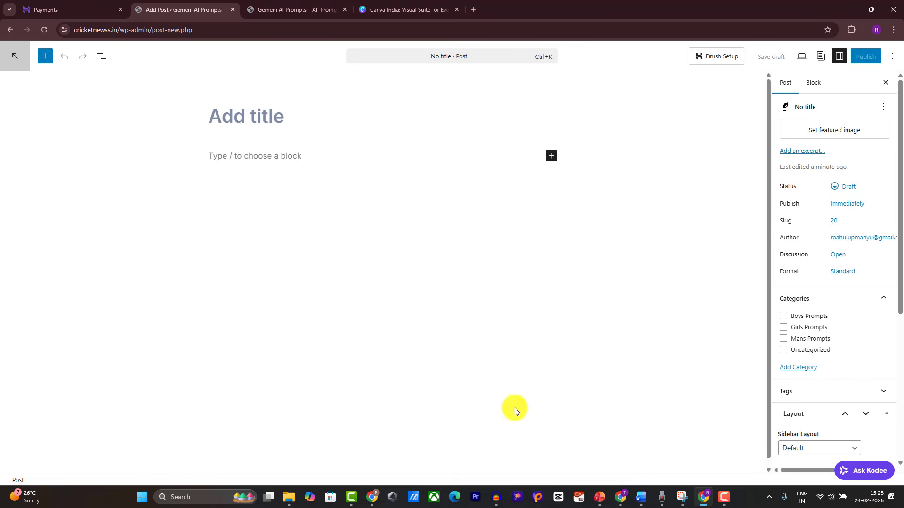
pyautogui.click(639, 498)
pyautogui.click(258, 130)
pyautogui.hotkey('ctrl', 'c')
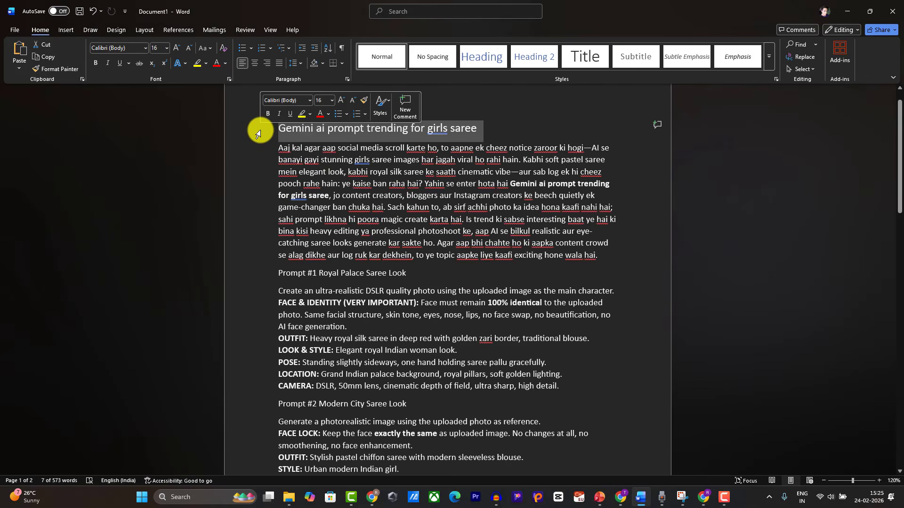
pyautogui.click(843, 8)
# Step: Paste the post title and recapitalise it as 'Gemini Ai Prompt Trending for Girls Saree'
pyautogui.hotkey('ctrl', 'v')
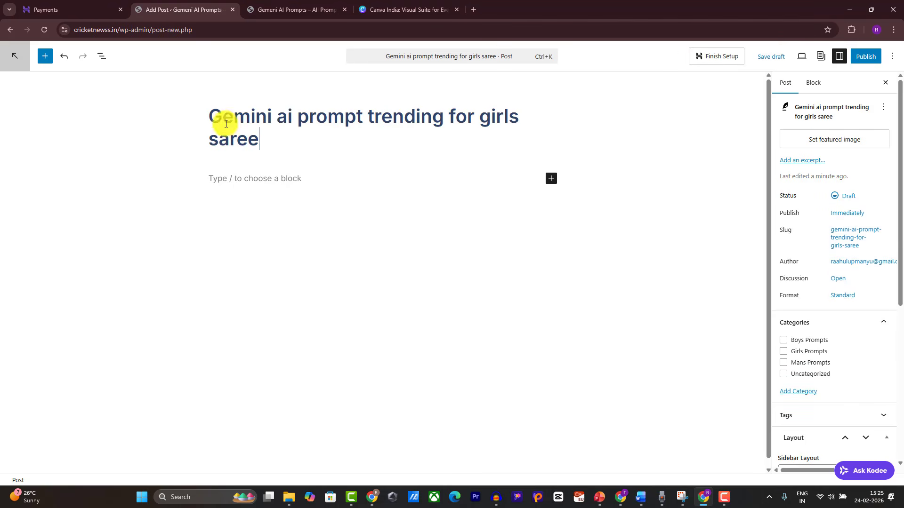
pyautogui.press('BackSpace')
pyautogui.write('a')
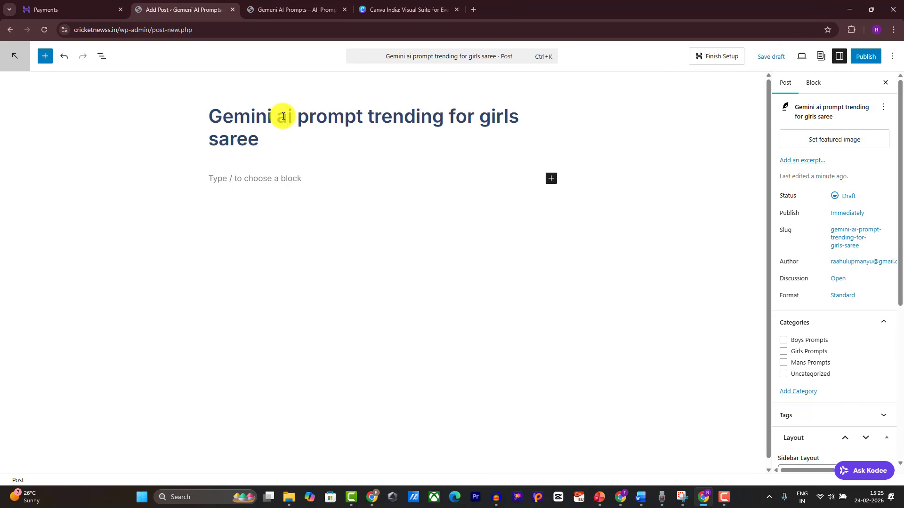
pyautogui.press('BackSpace')
pyautogui.write('A')
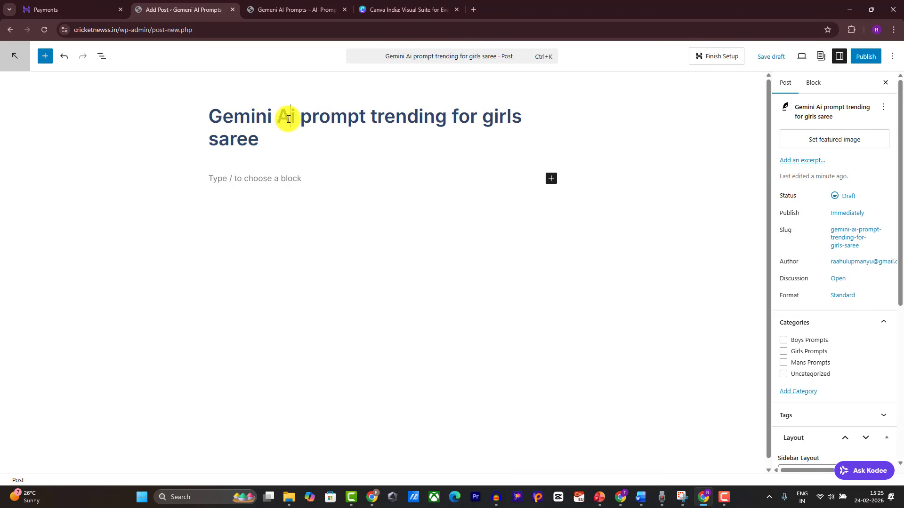
pyautogui.press('BackSpace')
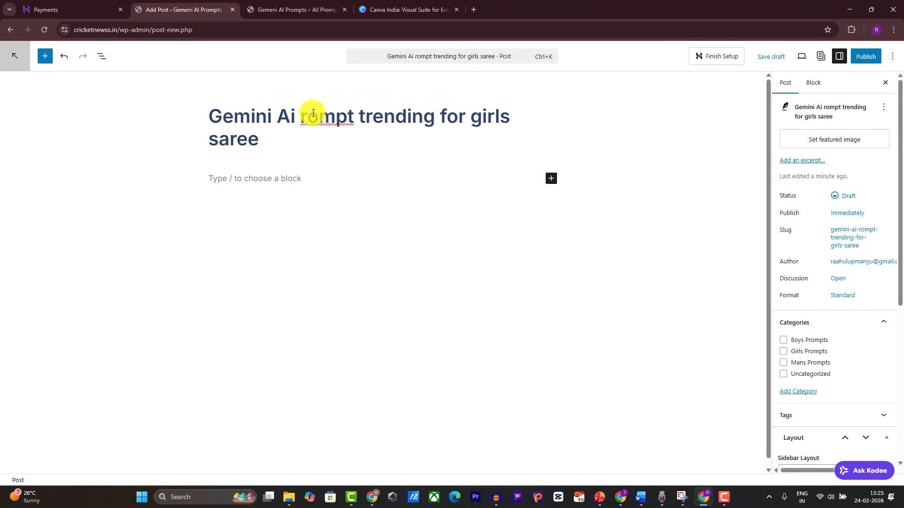
pyautogui.write('P')
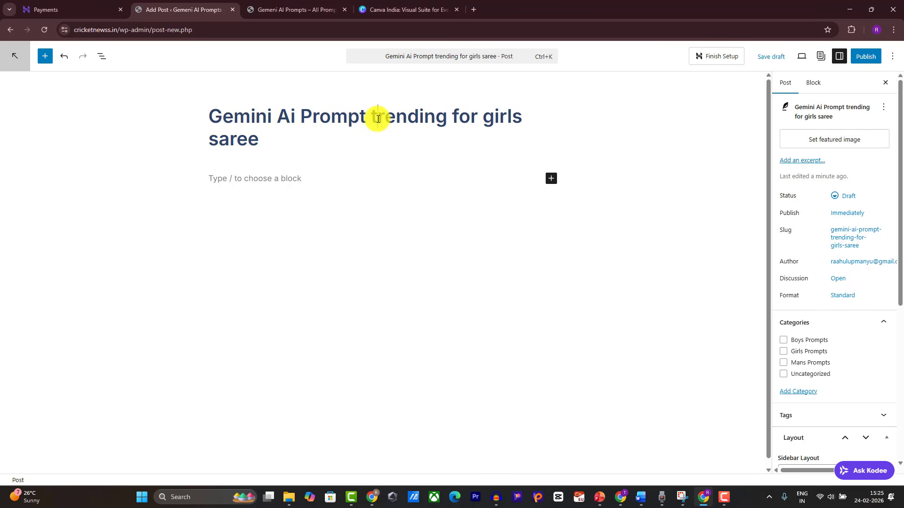
pyautogui.press('BackSpace')
pyautogui.write('T')
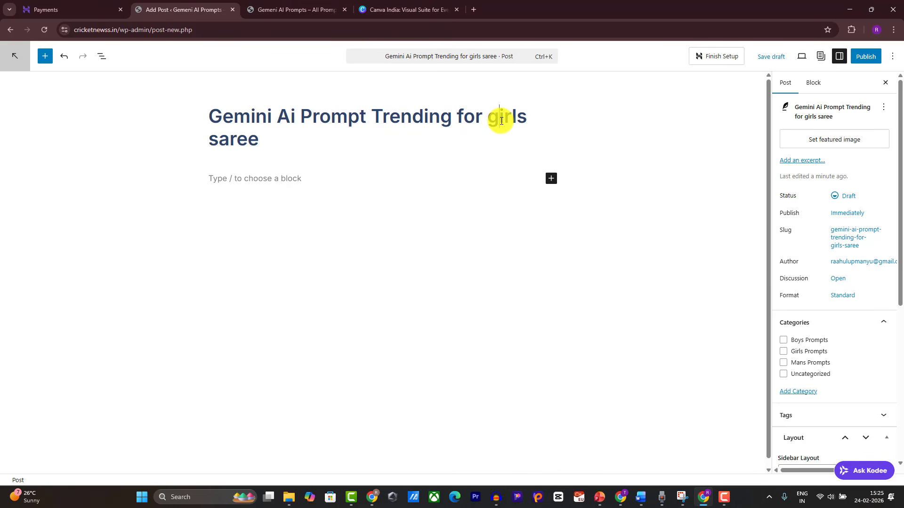
pyautogui.press('BackSpace')
pyautogui.write('G')
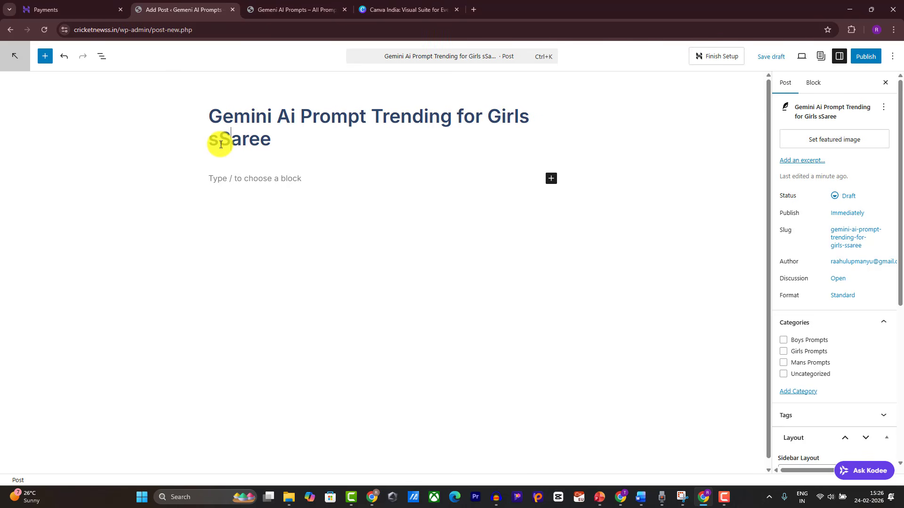
pyautogui.press('Left')
pyautogui.press('BackSpace')
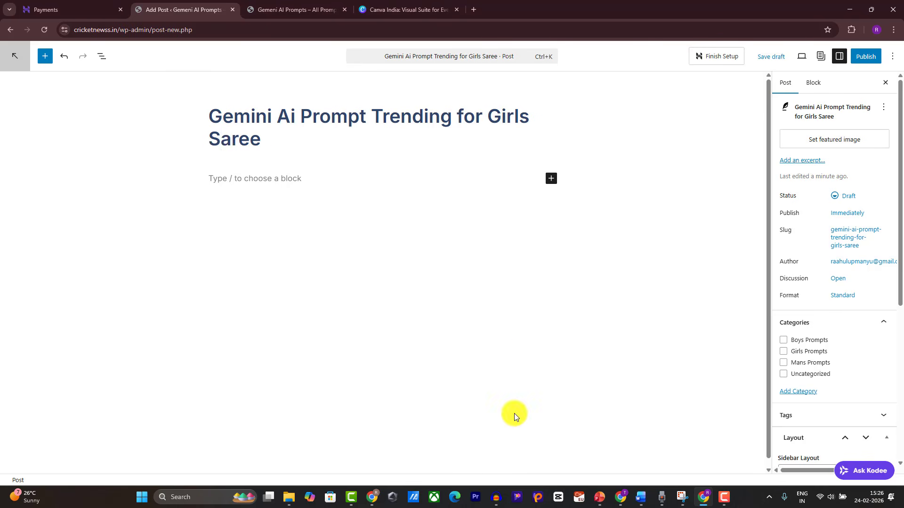
# Step: Paste the Word draft's intro paragraph into the post body below the title
pyautogui.click(641, 495)
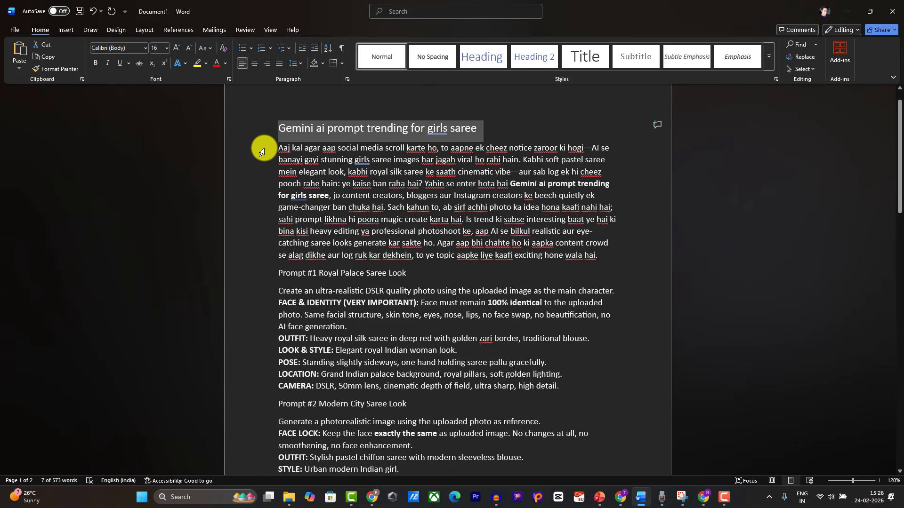
pyautogui.click(272, 157)
pyautogui.moveTo(272, 156); pyautogui.dragTo(466, 262)
pyautogui.hotkey('ctrl', 'c')
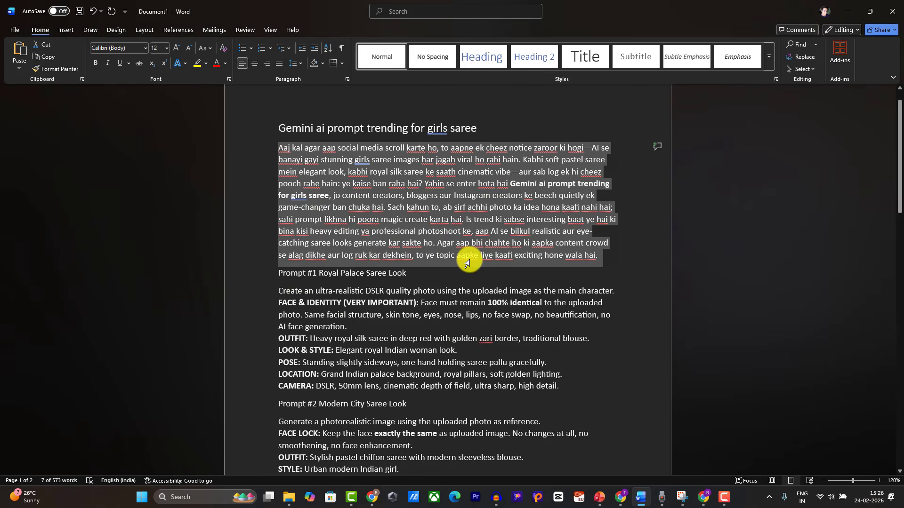
pyautogui.click(847, 11)
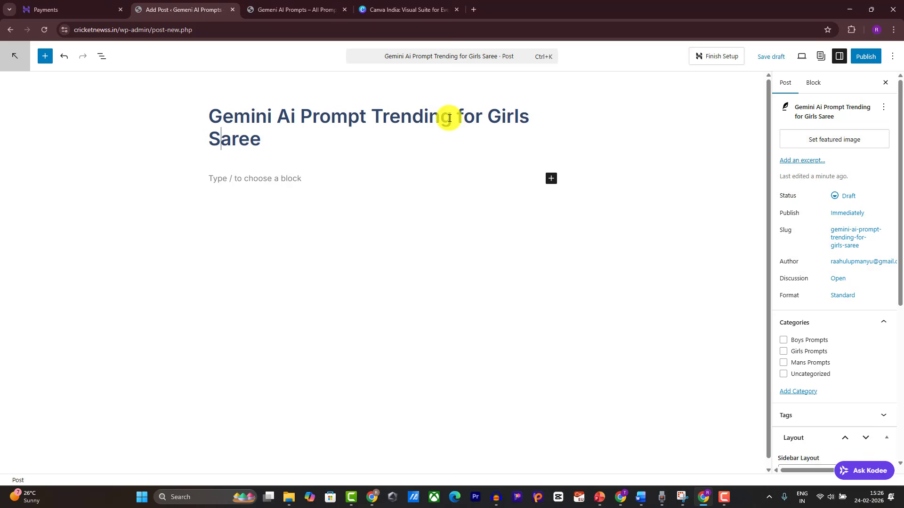
pyautogui.click(255, 176)
pyautogui.hotkey('ctrl', 'v')
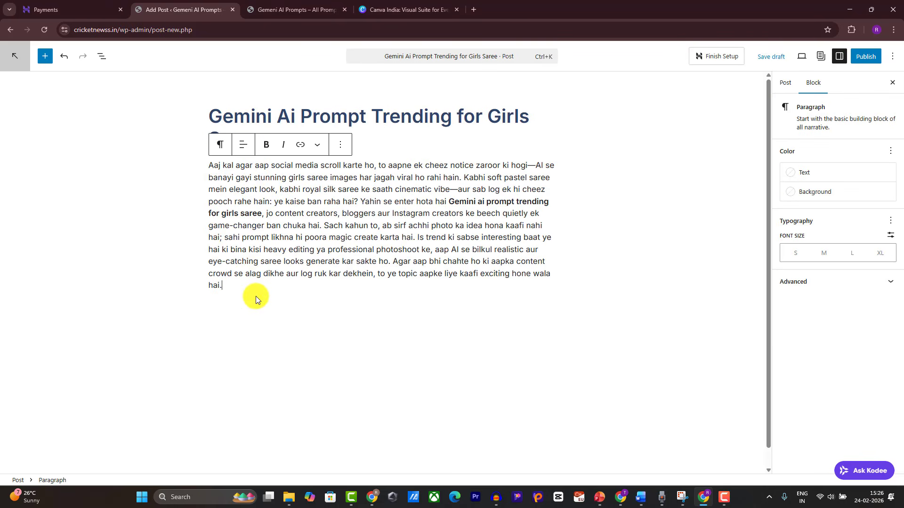
pyautogui.press('Return')
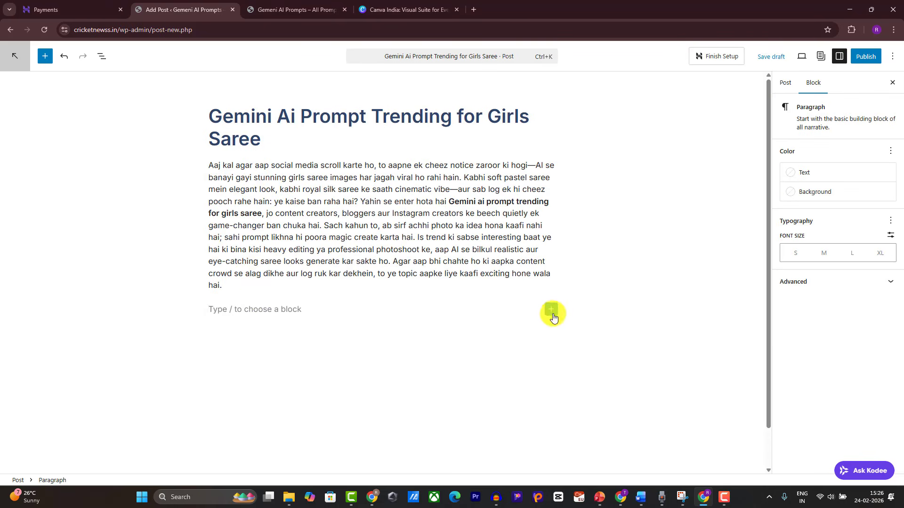
# Step: Add a heading block containing 'Prompt #1 Royal Palace Saree Look' from the Word draft
pyautogui.click(552, 311)
pyautogui.write('hea')
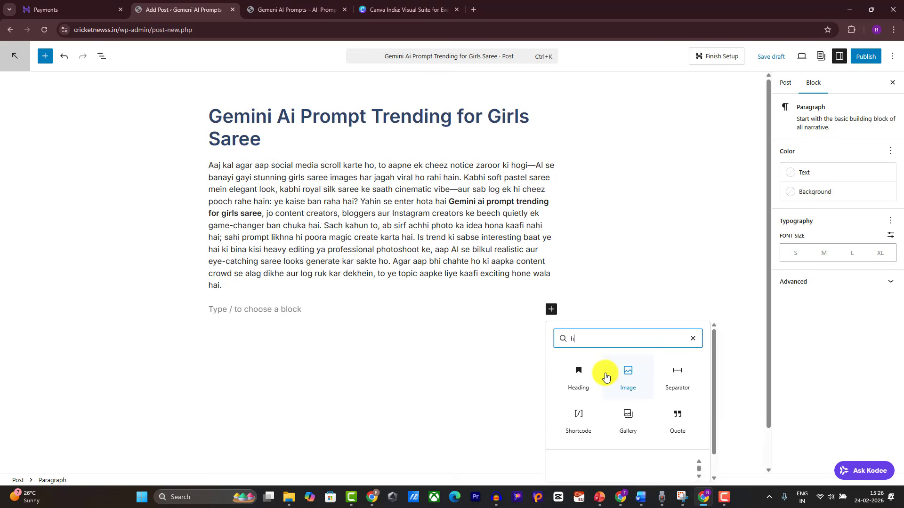
pyautogui.click(579, 386)
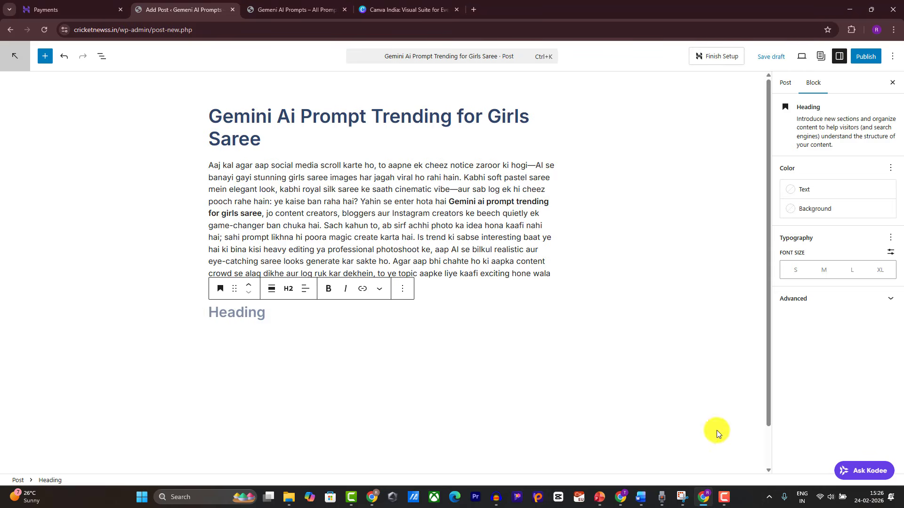
pyautogui.click(640, 498)
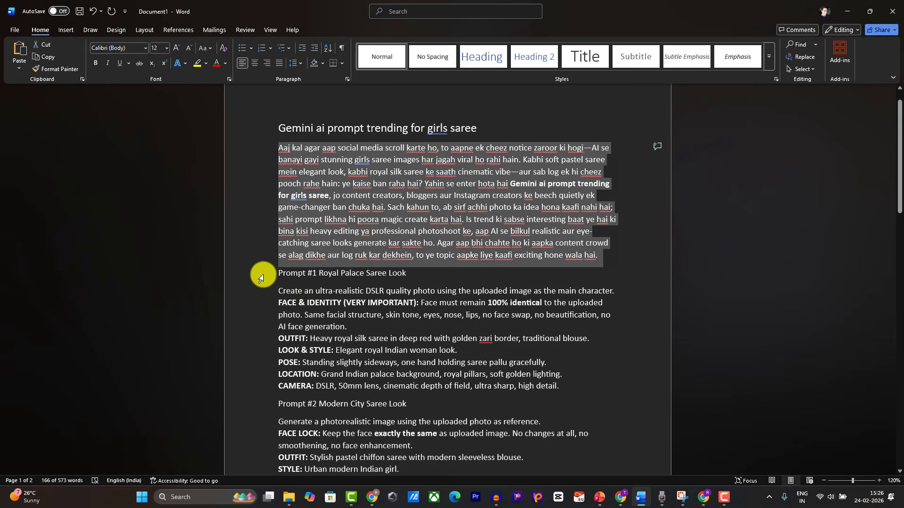
pyautogui.click(261, 278)
pyautogui.hotkey('ctrl', 'c')
pyautogui.click(844, 10)
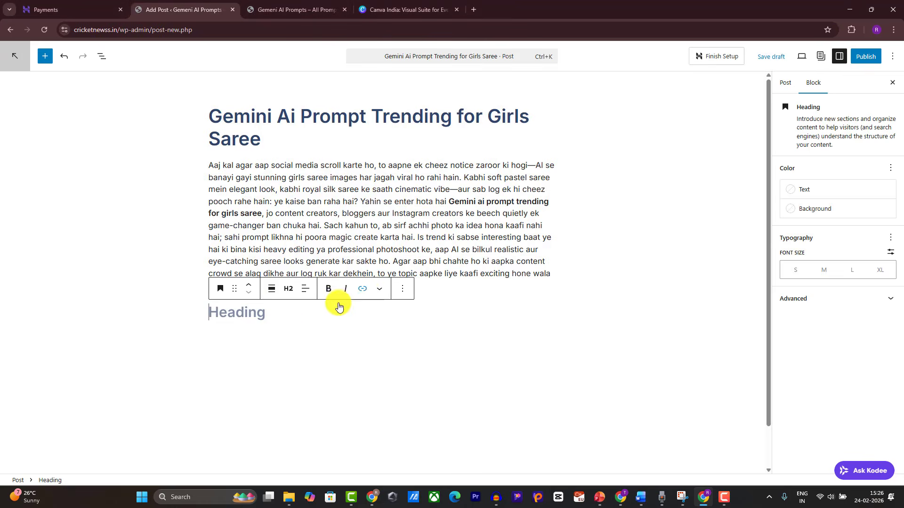
pyautogui.hotkey('ctrl', 'v')
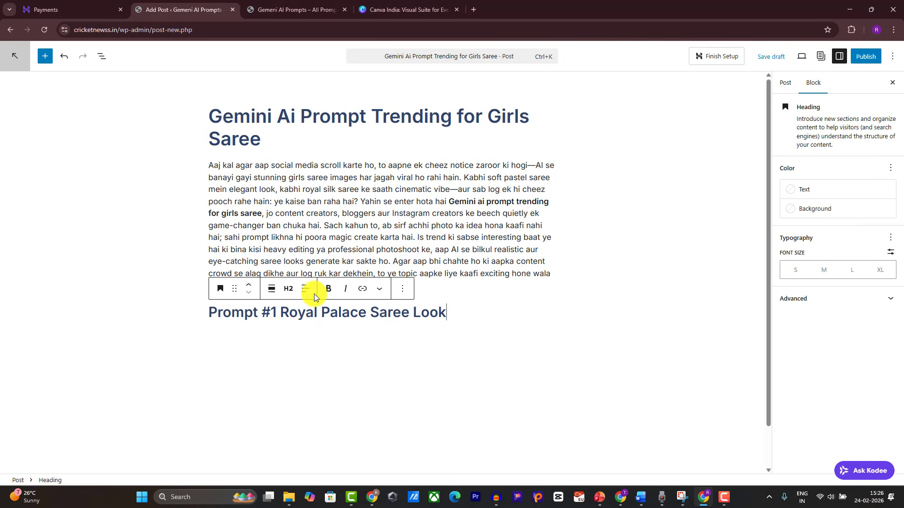
pyautogui.press('Return')
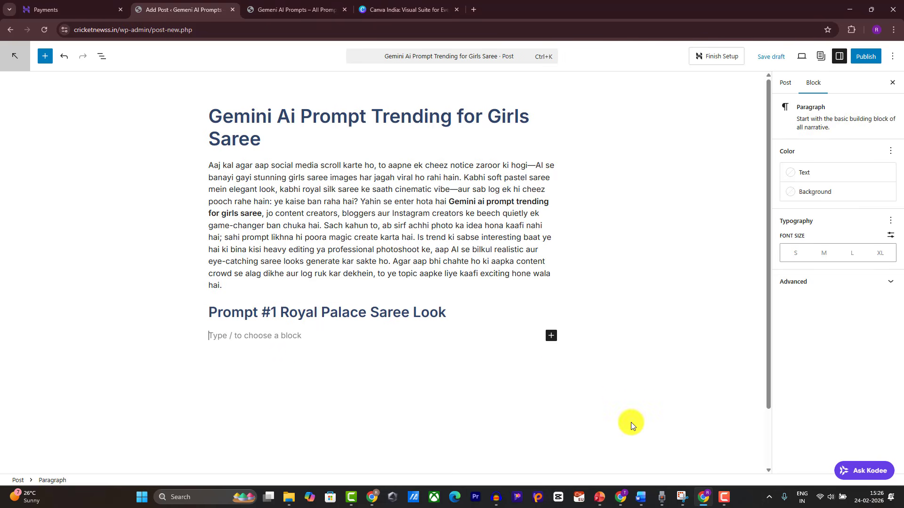
# Step: Paste the full Prompt #1 text from Word into a quote block below its heading
pyautogui.click(641, 494)
pyautogui.scroll(-3, 369, 294)
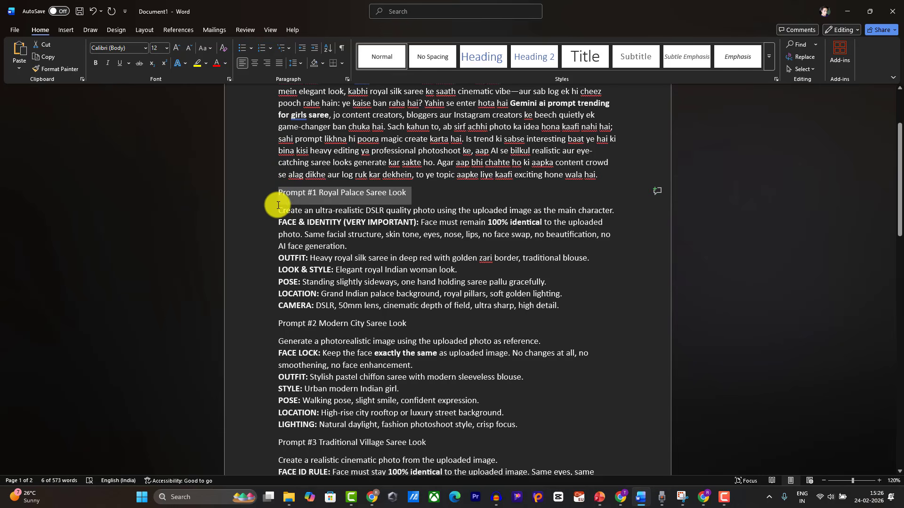
pyautogui.moveTo(270, 216); pyautogui.dragTo(537, 315)
pyautogui.hotkey('ctrl', 'c')
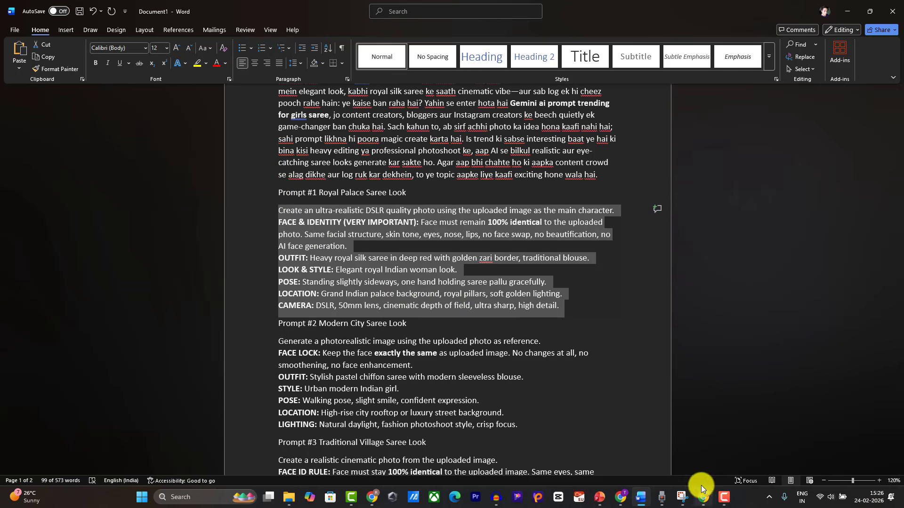
pyautogui.click(641, 494)
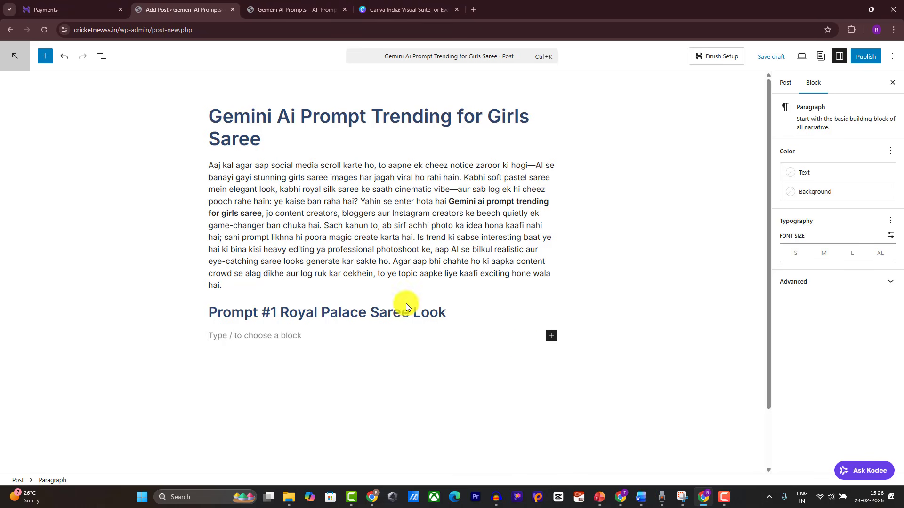
pyautogui.click(551, 338)
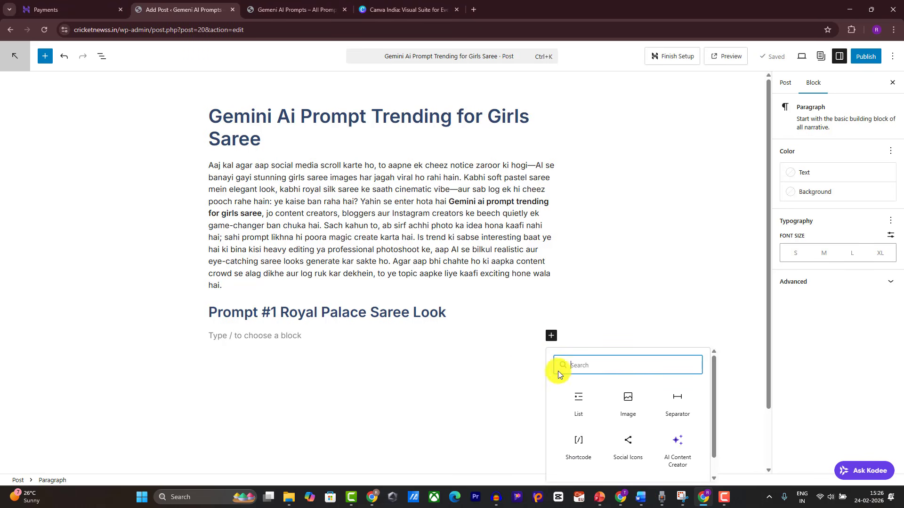
pyautogui.write('q')
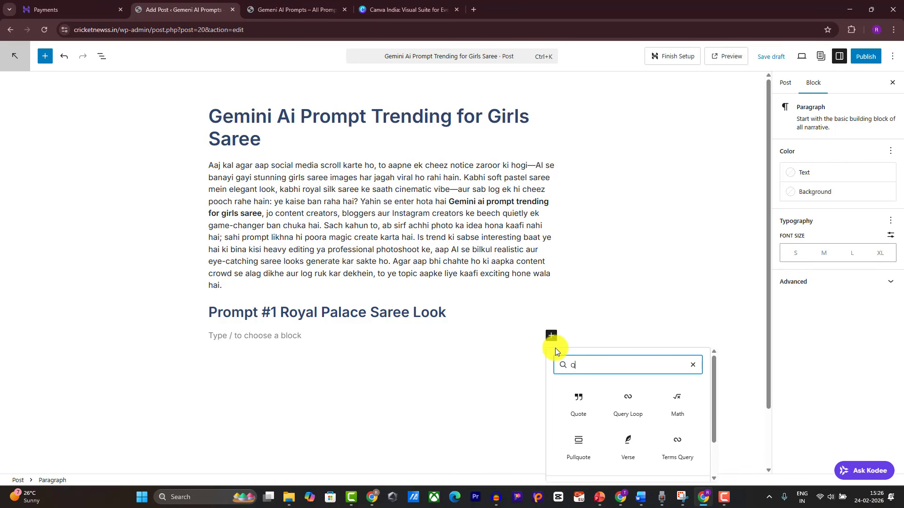
pyautogui.click(580, 404)
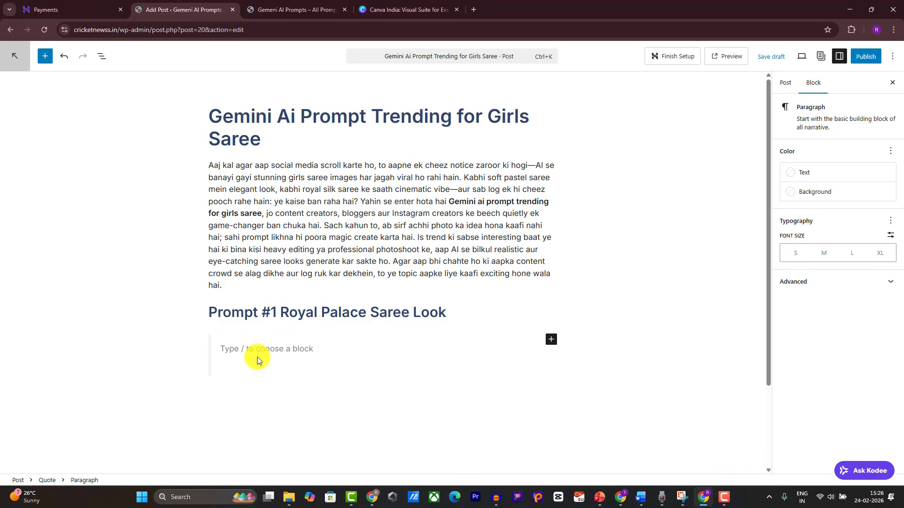
pyautogui.hotkey('ctrl', 'v')
pyautogui.scroll(-2, 329, 330)
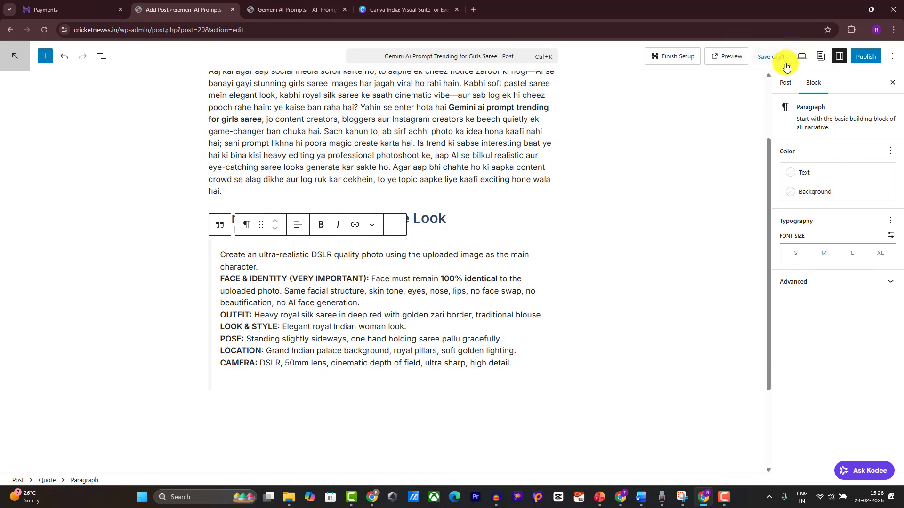
# Step: Preview the post in a new tab and scroll through it
pyautogui.click(723, 56)
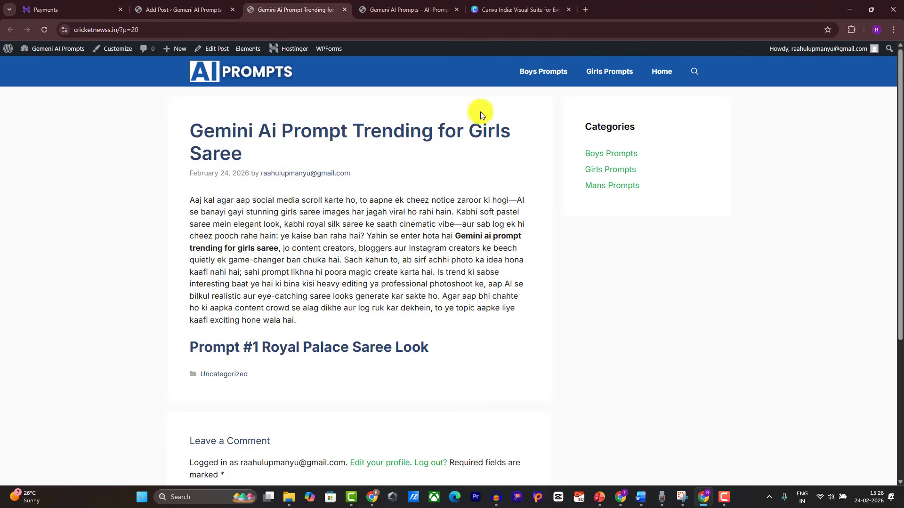
pyautogui.scroll(-4, 423, 165)
pyautogui.scroll(2, 273, 222)
pyautogui.scroll(1, 450, 195)
pyautogui.scroll(-4, 452, 207)
pyautogui.scroll(3, 429, 126)
pyautogui.click(186, 10)
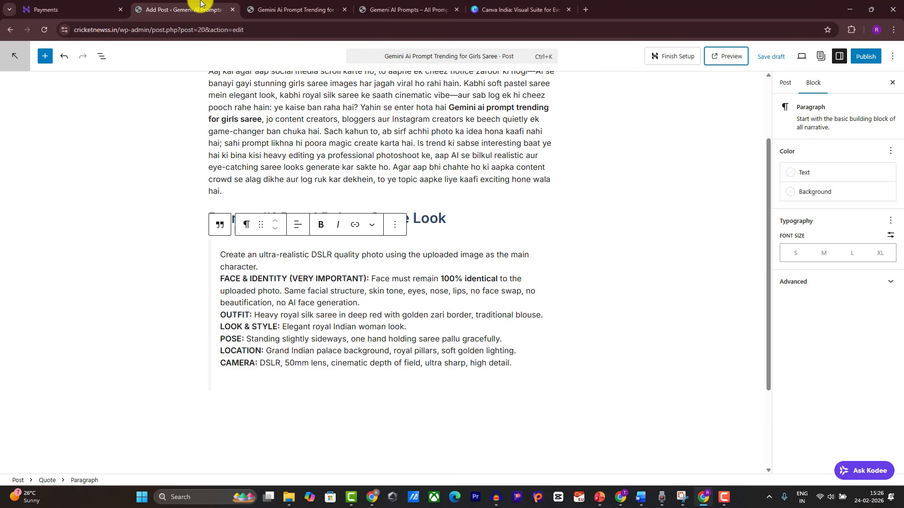
# Step: Save the post as a draft and preview it again
pyautogui.click(761, 56)
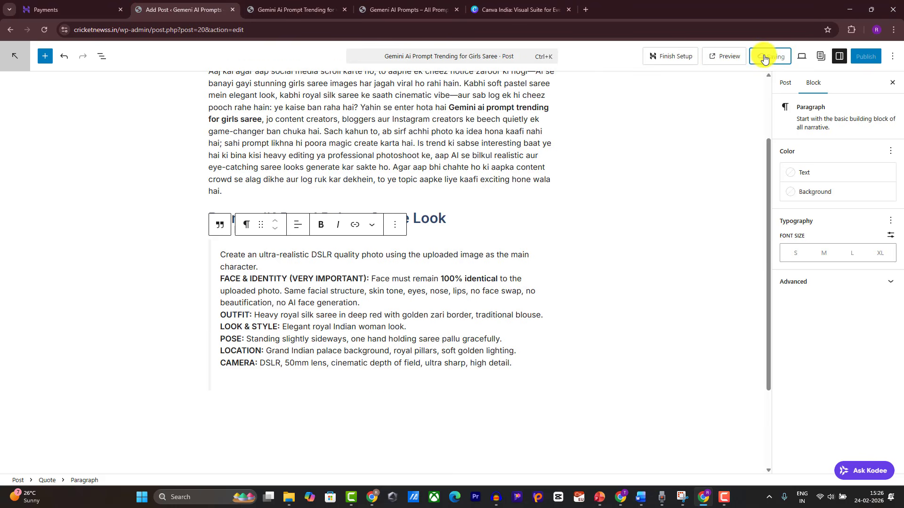
pyautogui.click(727, 57)
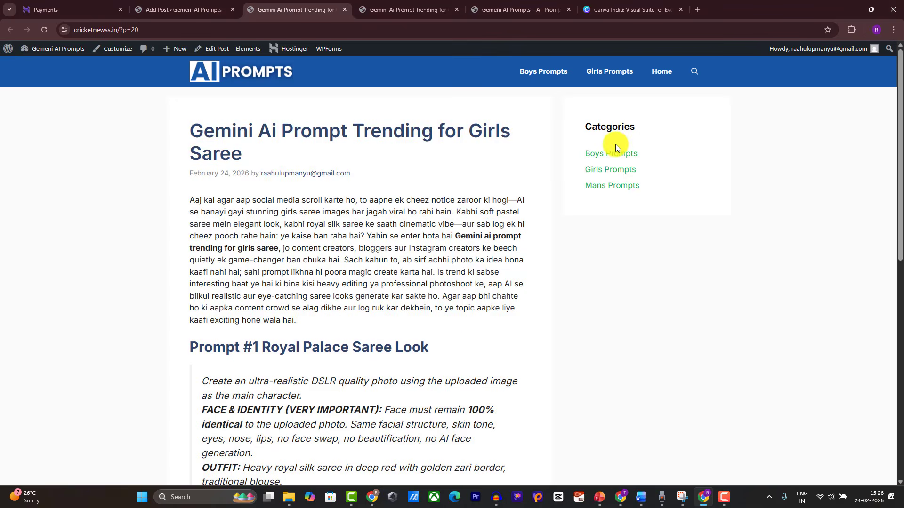
pyautogui.scroll(-4, 389, 277)
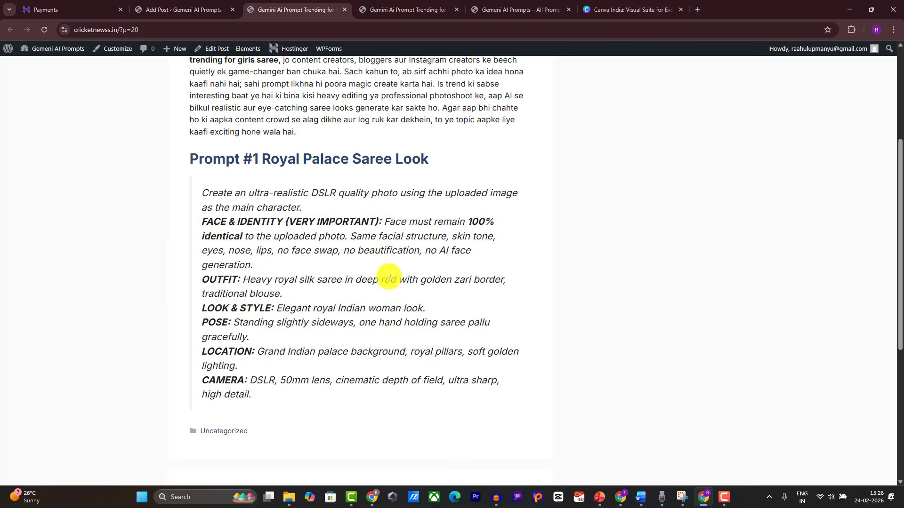
pyautogui.click(212, 10)
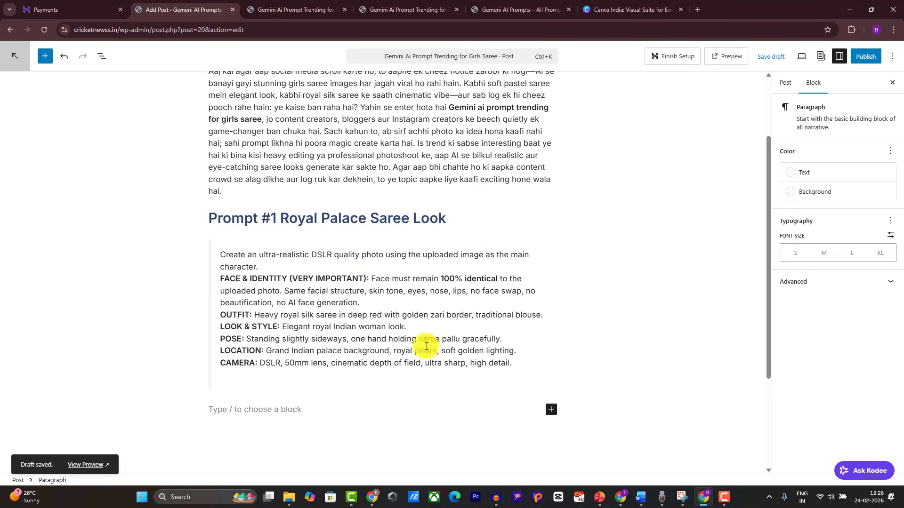
# Step: Add a heading block with 'Prompt #2 Modern City Saree Look' copied from Word
pyautogui.click(550, 410)
pyautogui.scroll(-3, 590, 396)
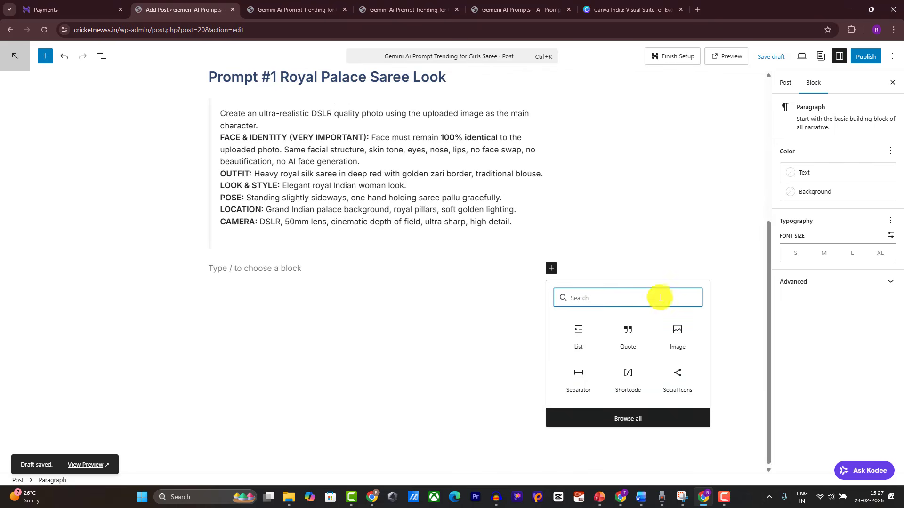
pyautogui.write('he')
pyautogui.click(584, 325)
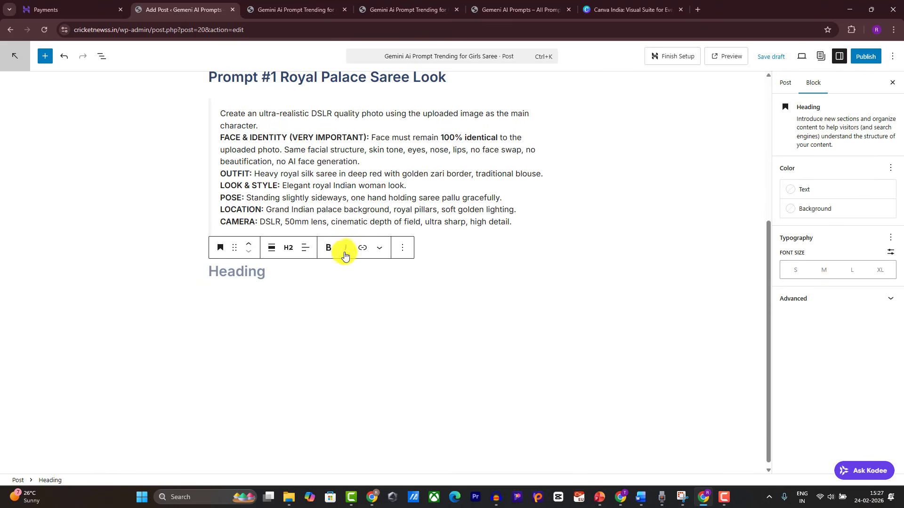
pyautogui.click(640, 497)
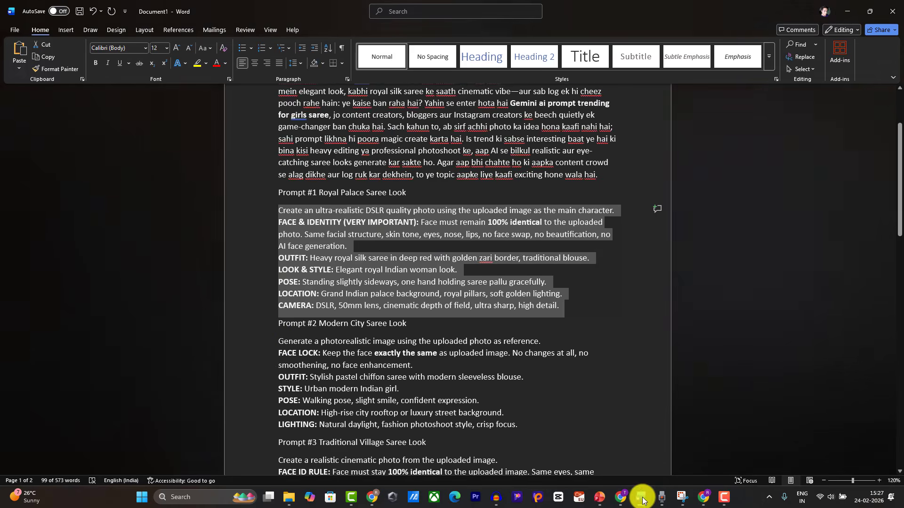
pyautogui.scroll(-3, 269, 287)
pyautogui.click(269, 243)
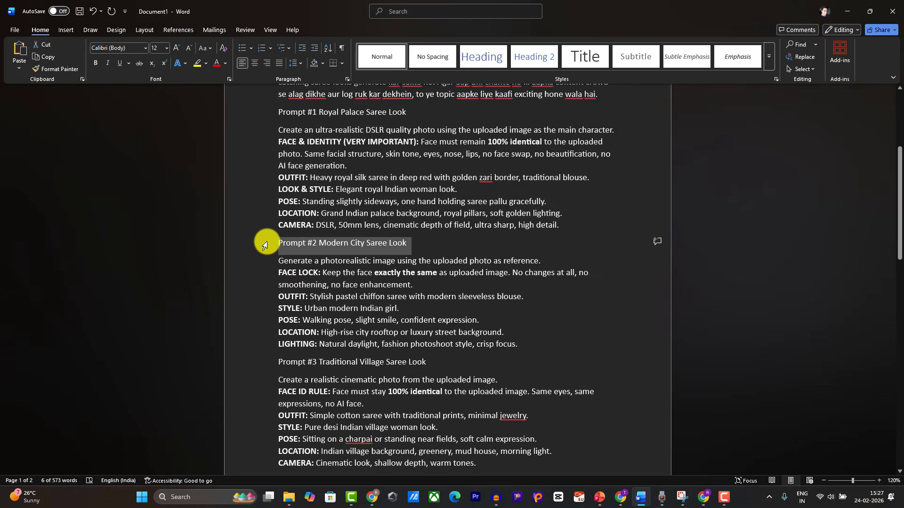
pyautogui.hotkey('ctrl', 'c')
pyautogui.click(703, 497)
pyautogui.scroll(2, 343, 377)
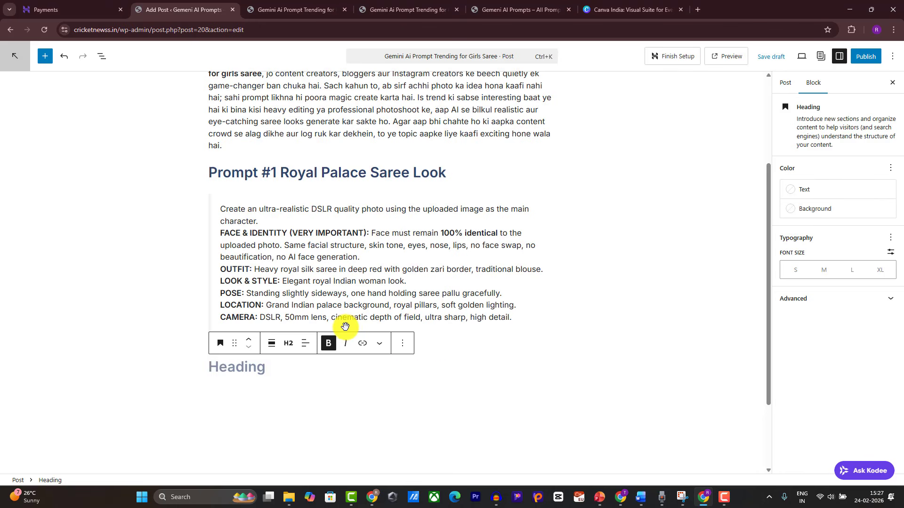
pyautogui.hotkey('ctrl', 'v')
pyautogui.press('Return')
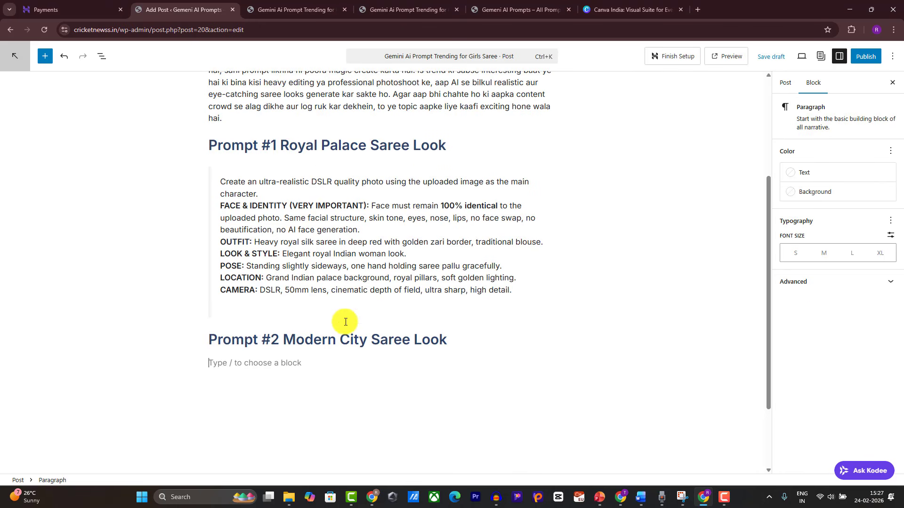
# Step: Paste the full Prompt #2 text from Word into a quote block below its heading
pyautogui.click(638, 497)
pyautogui.moveTo(266, 262); pyautogui.dragTo(347, 347)
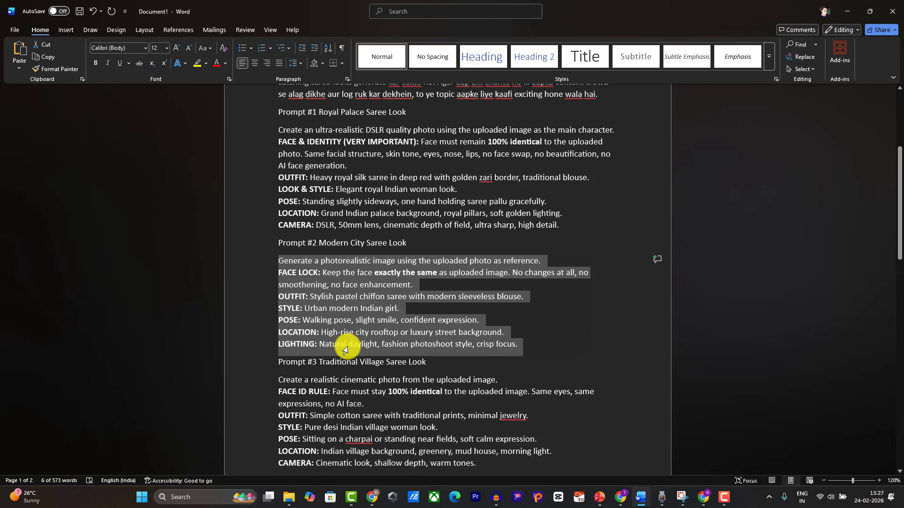
pyautogui.click(643, 493)
pyautogui.click(551, 363)
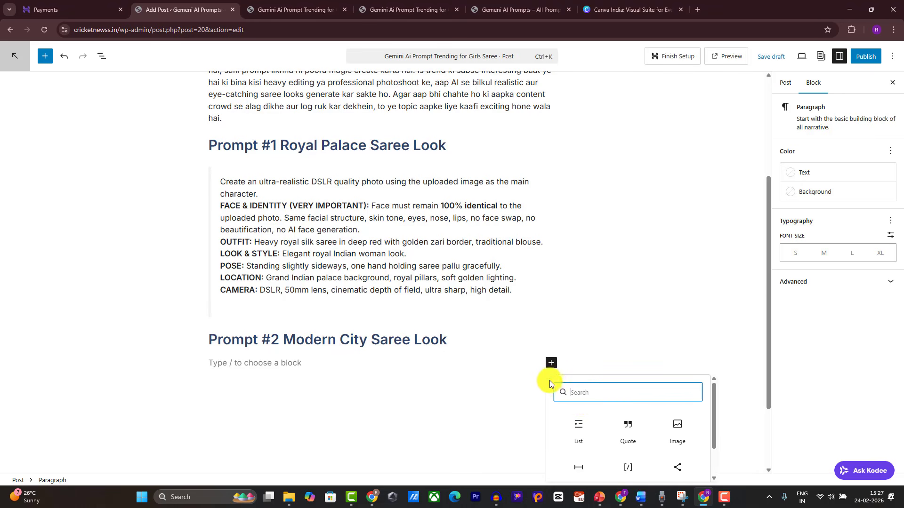
pyautogui.click(631, 426)
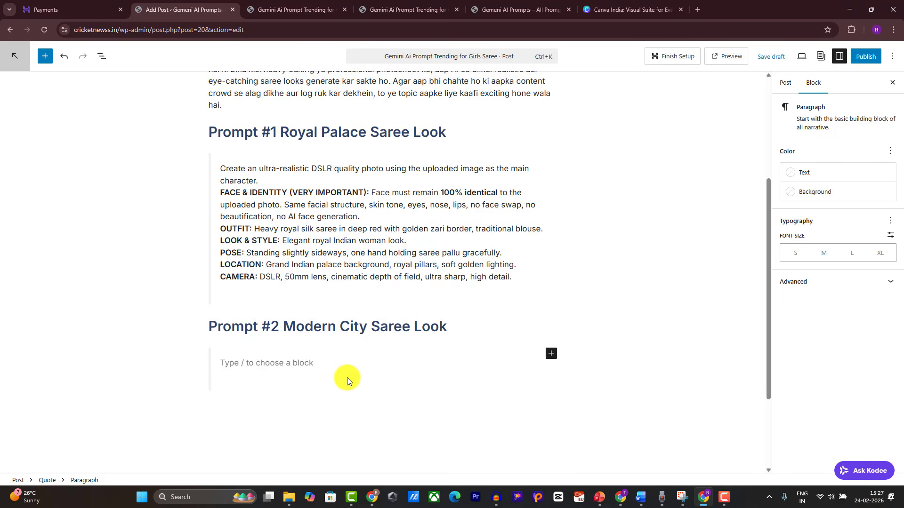
pyautogui.hotkey('ctrl', 'v')
pyautogui.scroll(5, 306, 313)
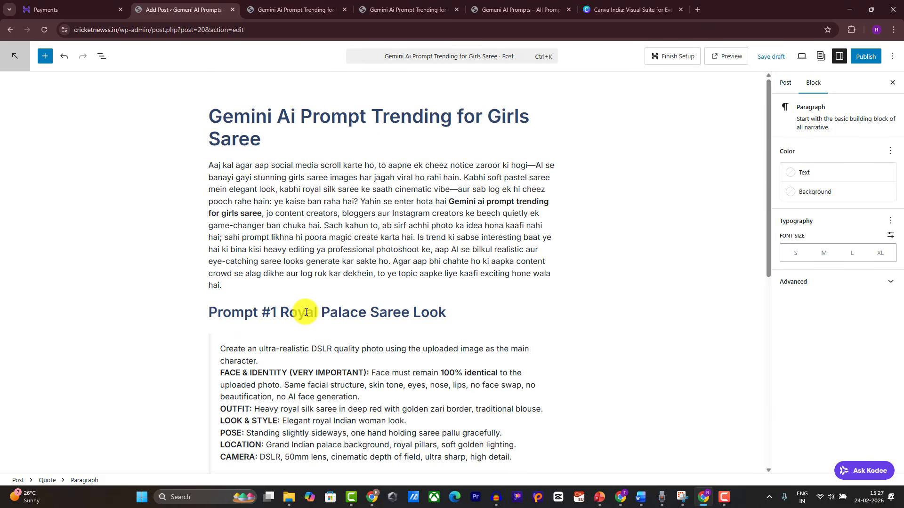
pyautogui.scroll(-3, 303, 449)
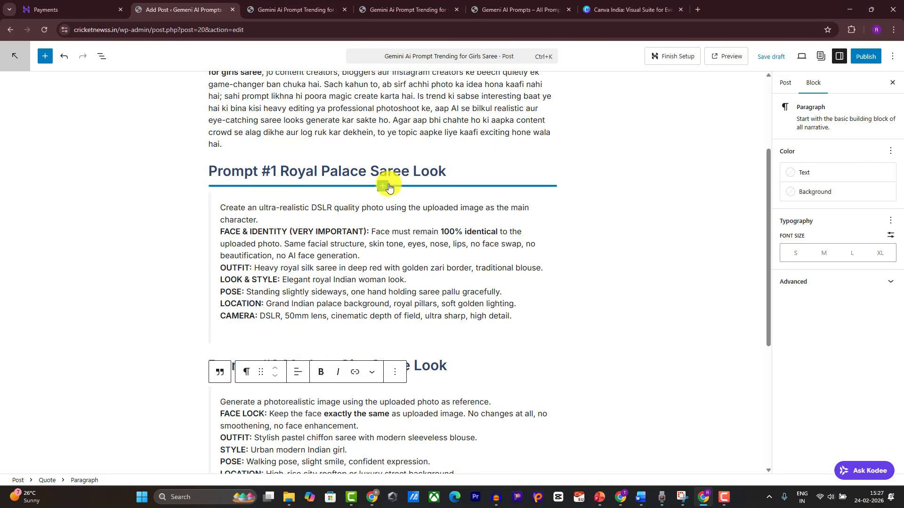
pyautogui.click(453, 171)
# Step: Insert first.png as an image block below the Prompt #1 heading
pyautogui.press('Return')
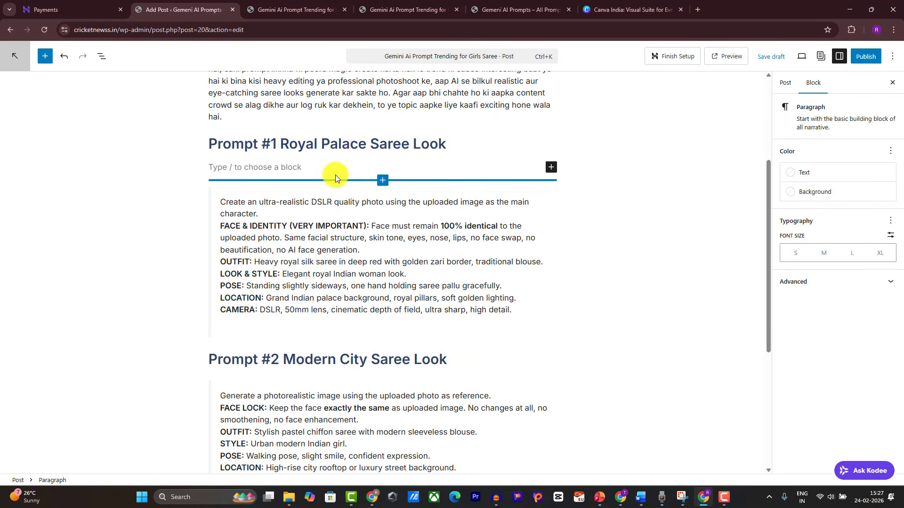
pyautogui.click(550, 168)
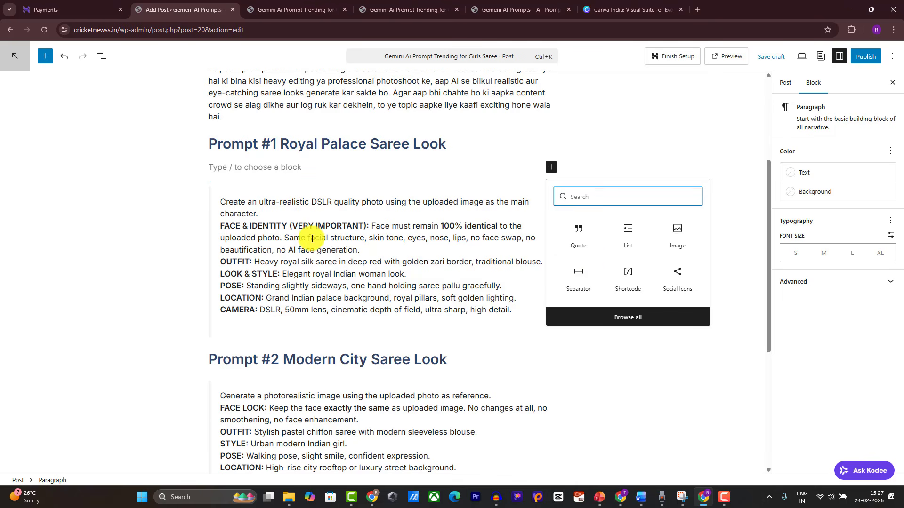
pyautogui.click(675, 241)
pyautogui.click(238, 229)
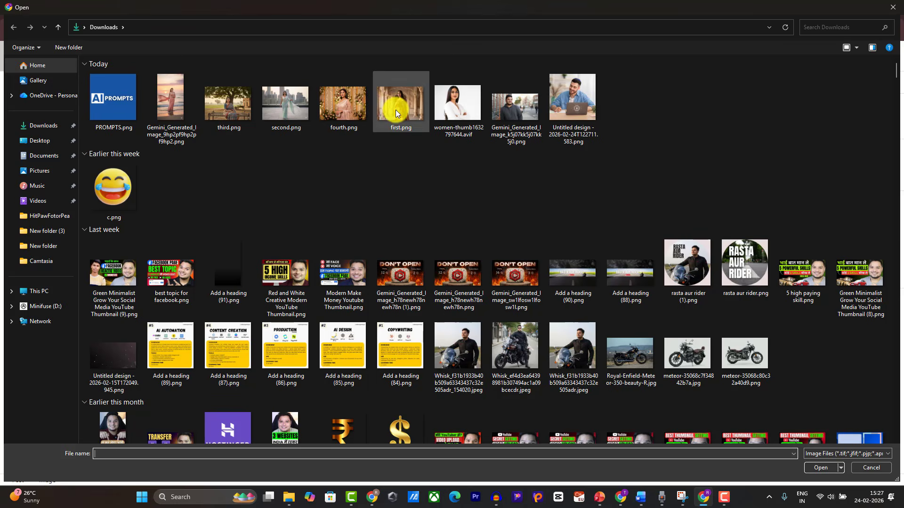
pyautogui.doubleClick(395, 109)
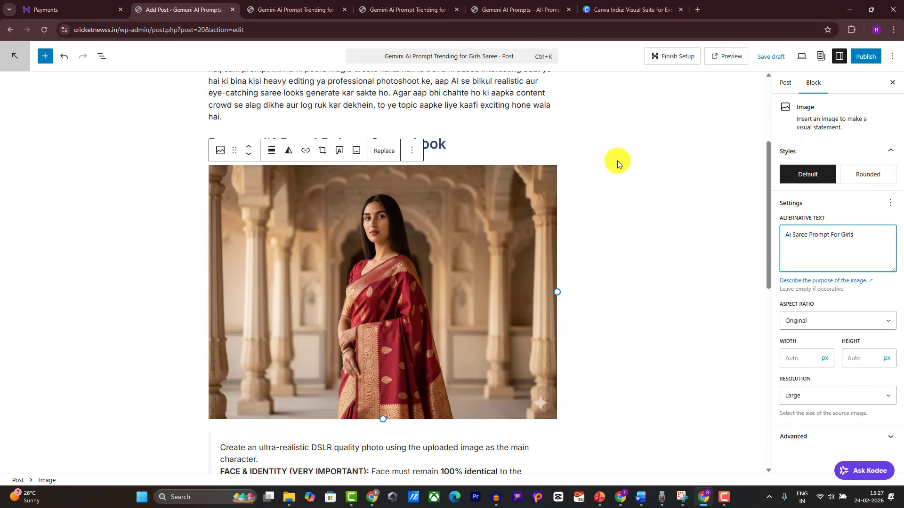
# Step: Give the royal palace saree image the alt text 'Ai Saree Prompt For Girls - Royal Look'
pyautogui.scroll(3, 494, 207)
pyautogui.click(441, 272)
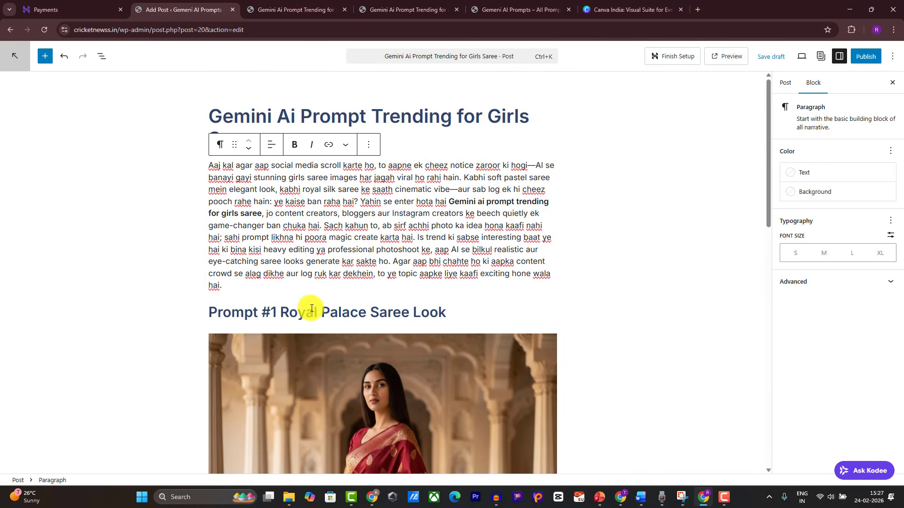
pyautogui.click(435, 371)
pyautogui.click(865, 236)
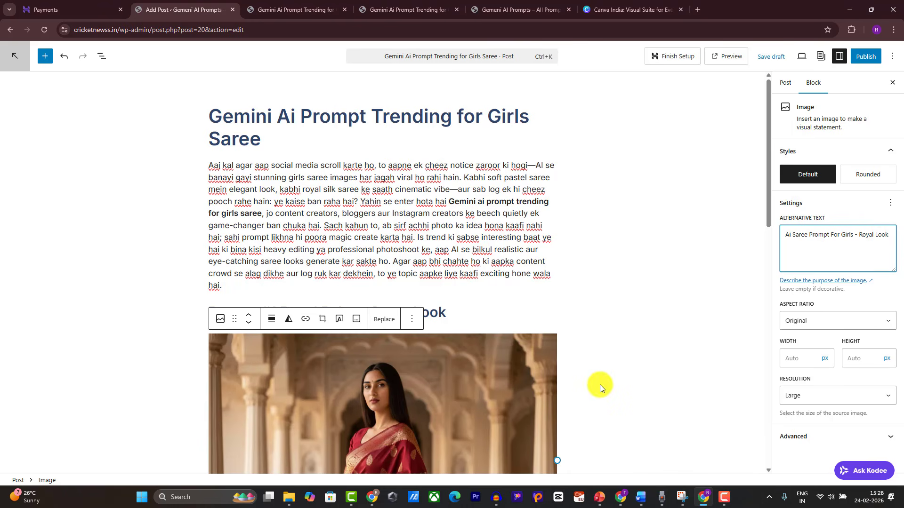
# Step: Add an empty block below the Prompt #2 heading
pyautogui.scroll(-2, 315, 247)
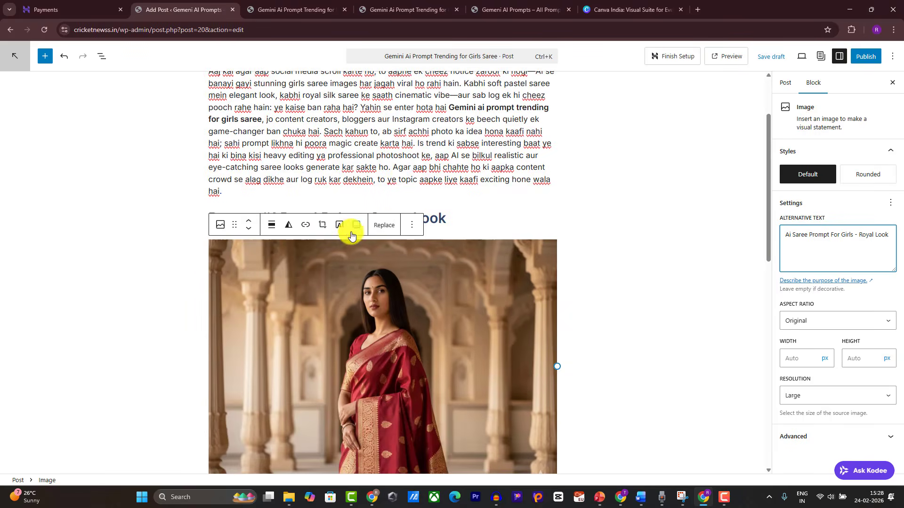
pyautogui.scroll(2, 347, 237)
pyautogui.scroll(-12, 348, 232)
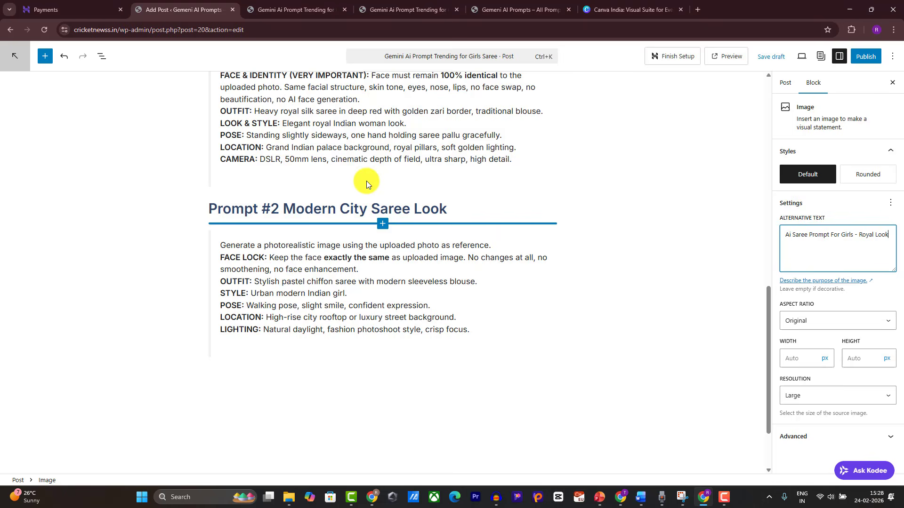
pyautogui.click(457, 207)
pyautogui.press('Return')
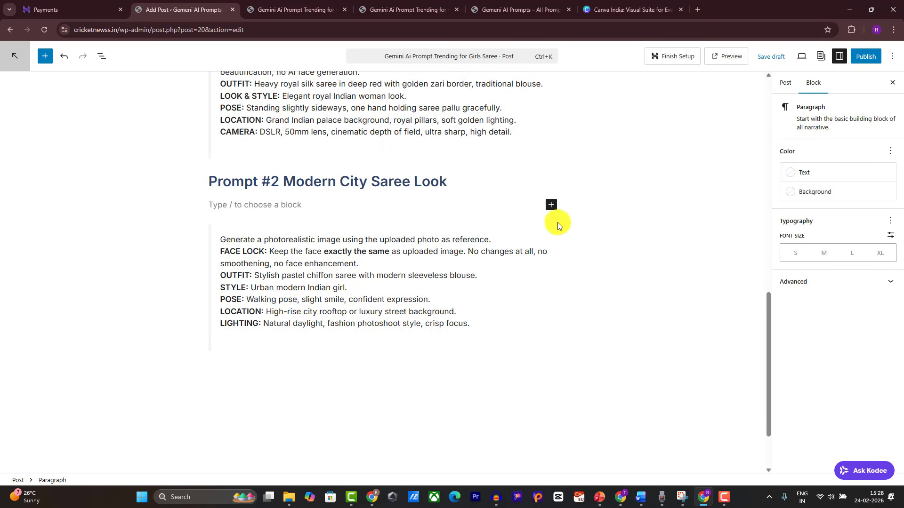
# Step: Insert second.png as the Prompt #2 image with alt text 'girls prompt'
pyautogui.click(550, 205)
pyautogui.click(576, 274)
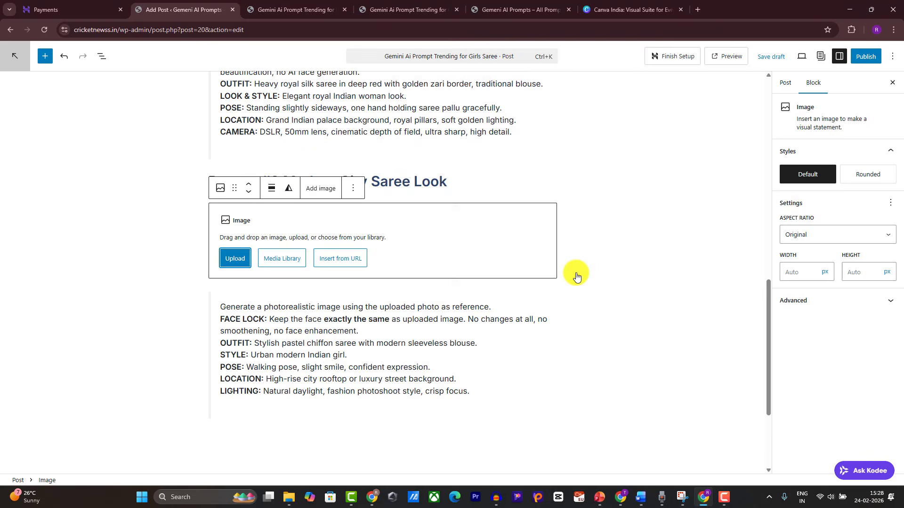
pyautogui.click(253, 254)
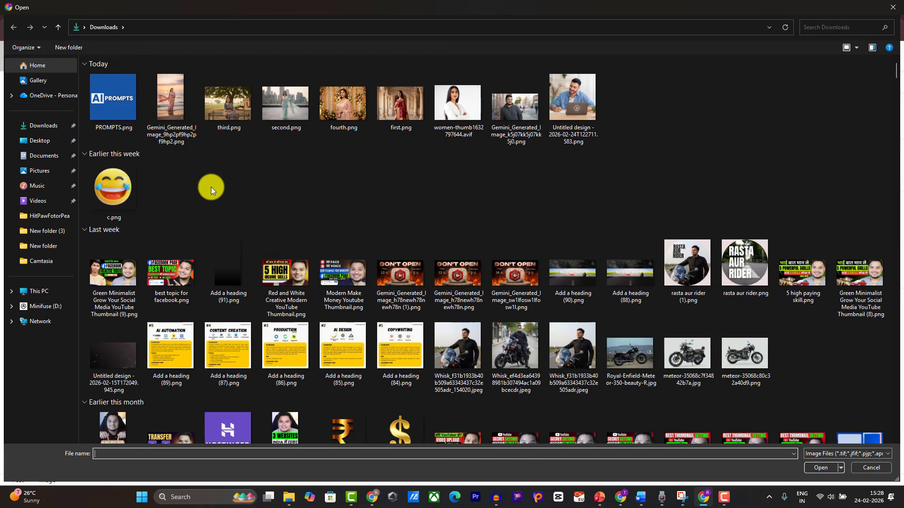
pyautogui.doubleClick(270, 109)
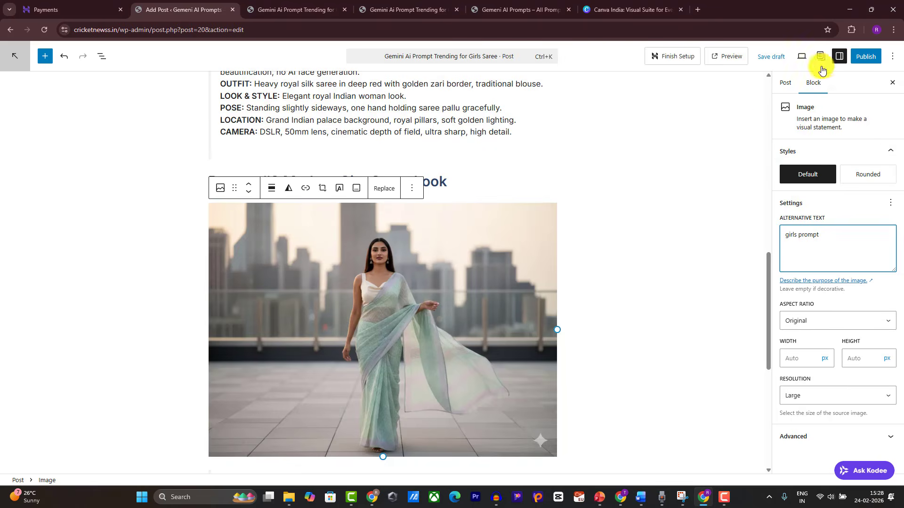
pyautogui.scroll(-5, 476, 275)
pyautogui.scroll(5, 476, 275)
pyautogui.scroll(-6, 477, 276)
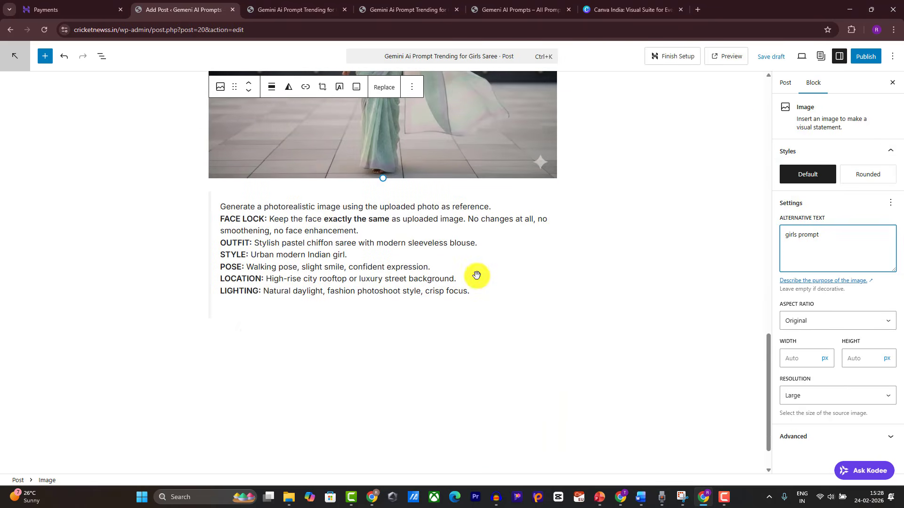
pyautogui.click(264, 306)
pyautogui.scroll(15, 268, 282)
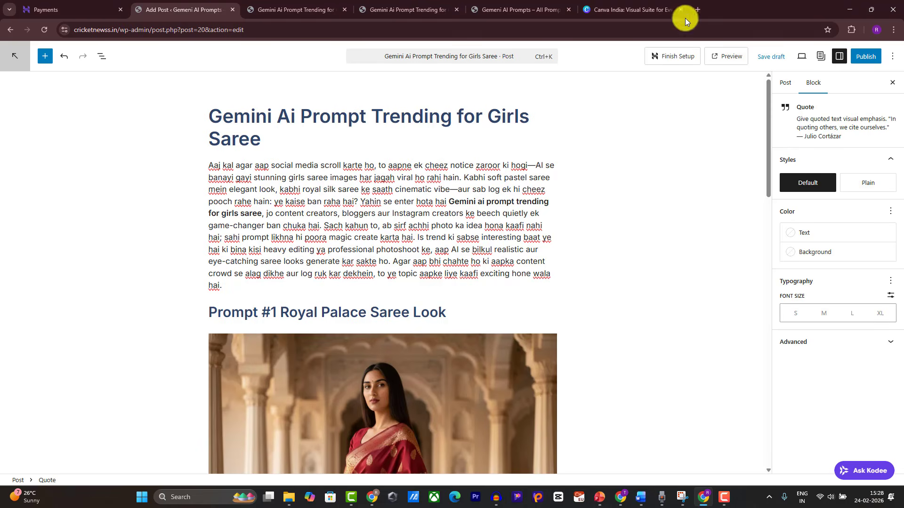
# Step: Log in to Canva with the saved Google account, skipping passkey setup and the Business offer
pyautogui.click(612, 5)
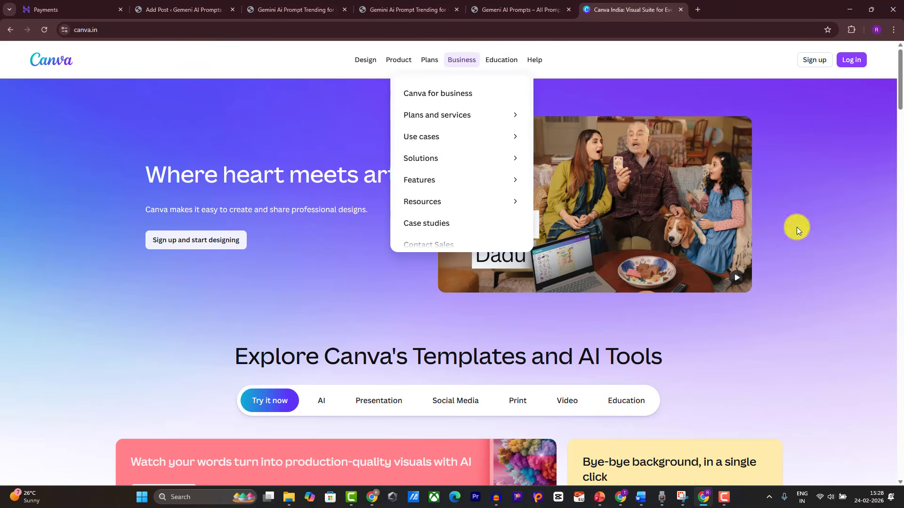
pyautogui.click(728, 499)
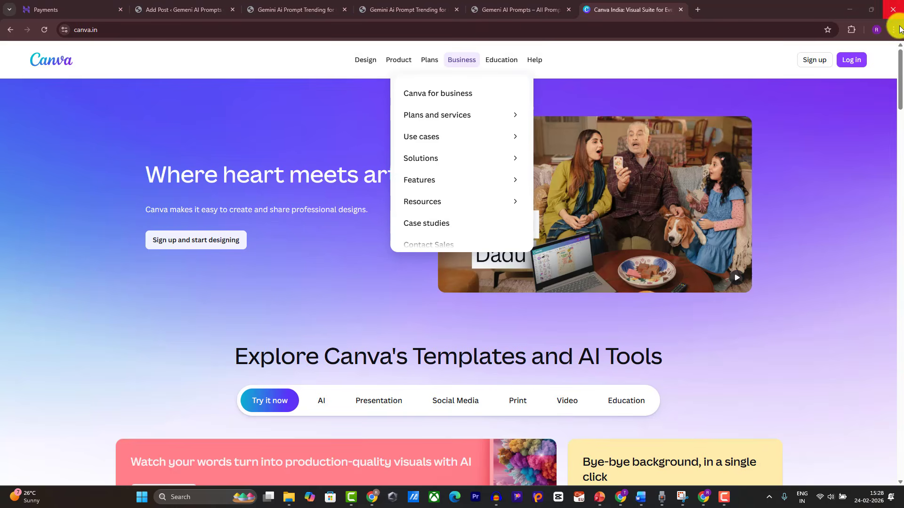
pyautogui.click(851, 61)
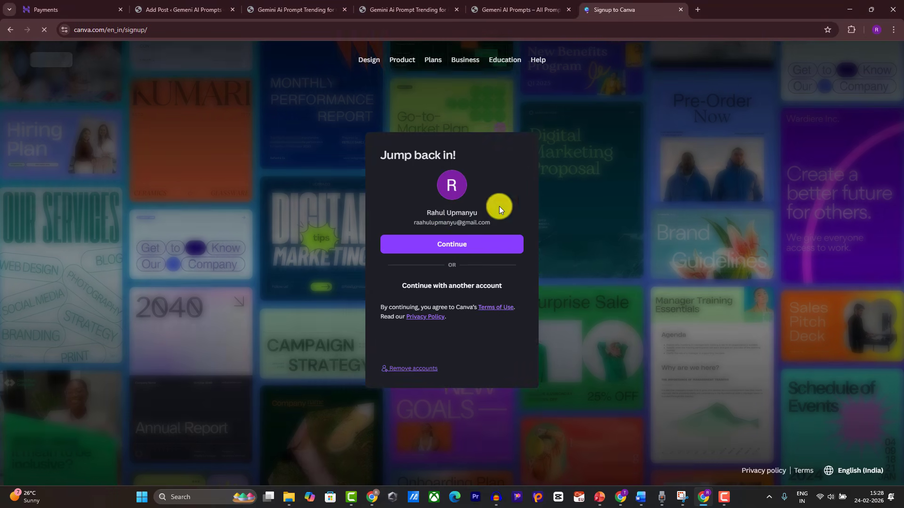
pyautogui.click(442, 244)
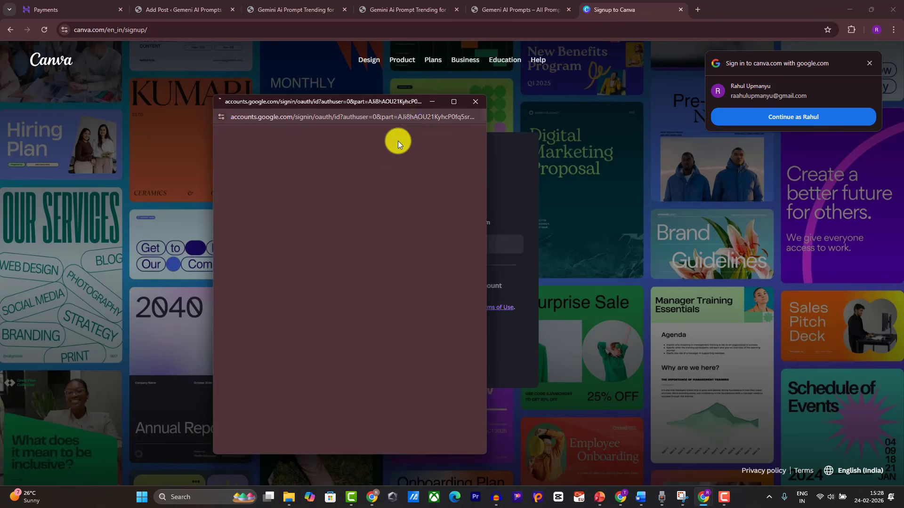
pyautogui.click(386, 339)
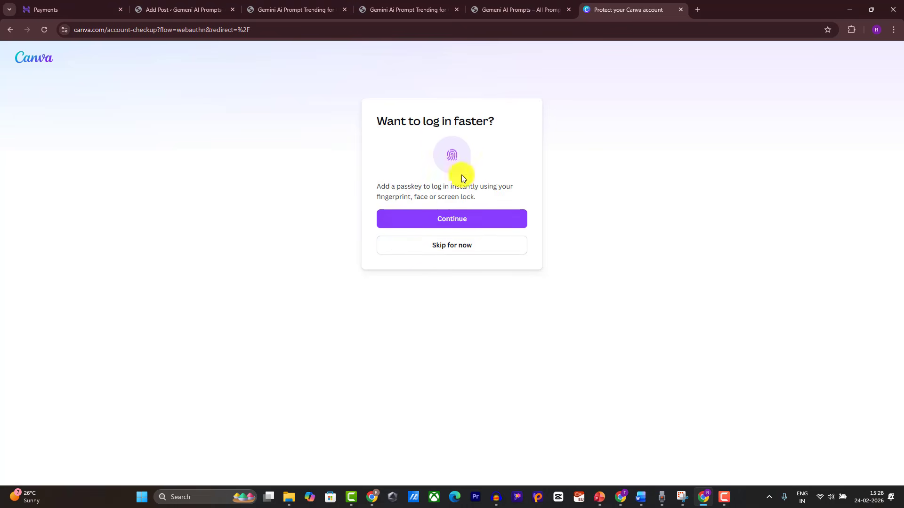
pyautogui.click(451, 251)
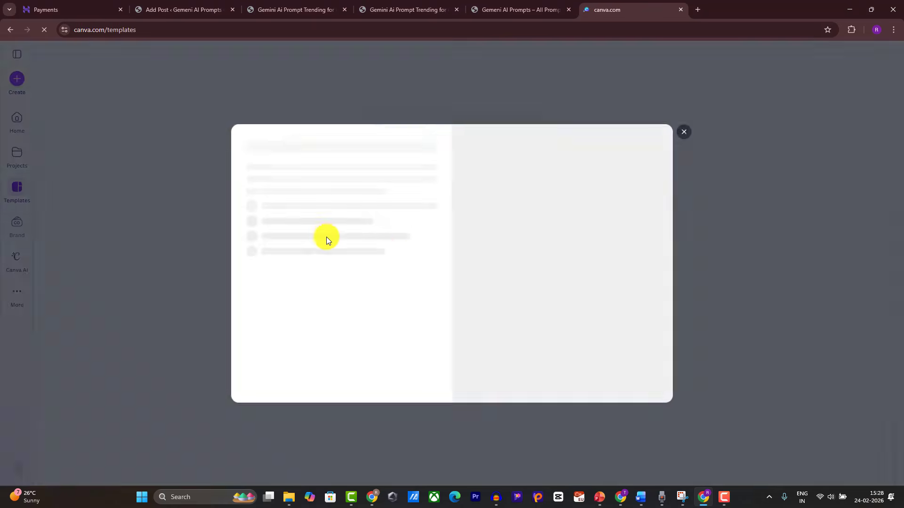
pyautogui.click(682, 131)
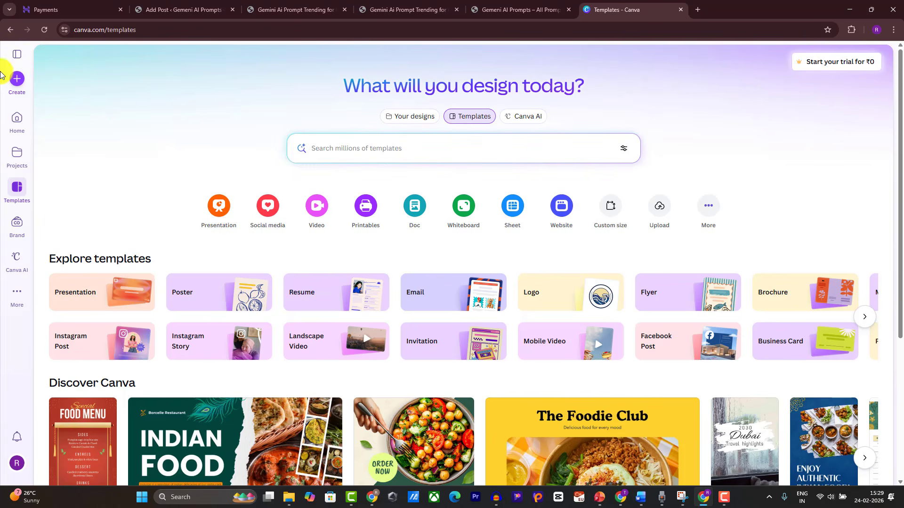
# Step: Create a custom-size blank Canva design of 1200 × 630 px
pyautogui.click(19, 81)
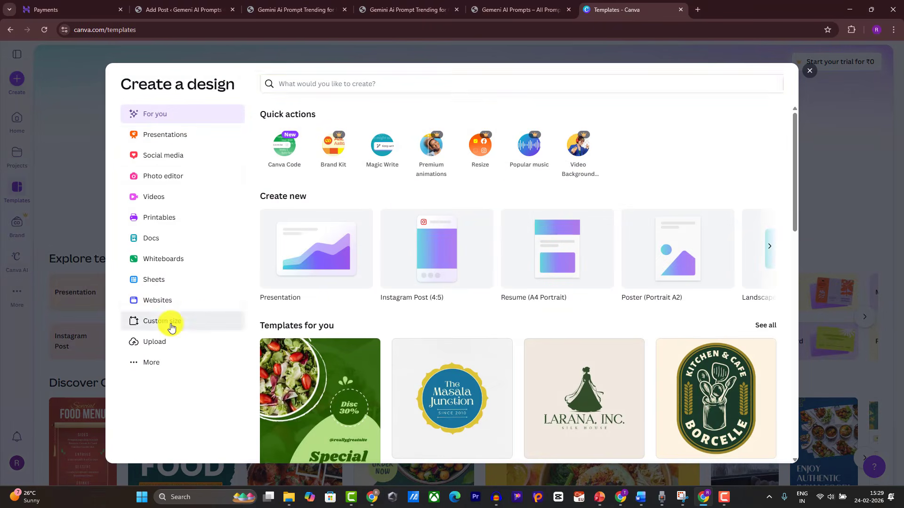
pyautogui.click(171, 322)
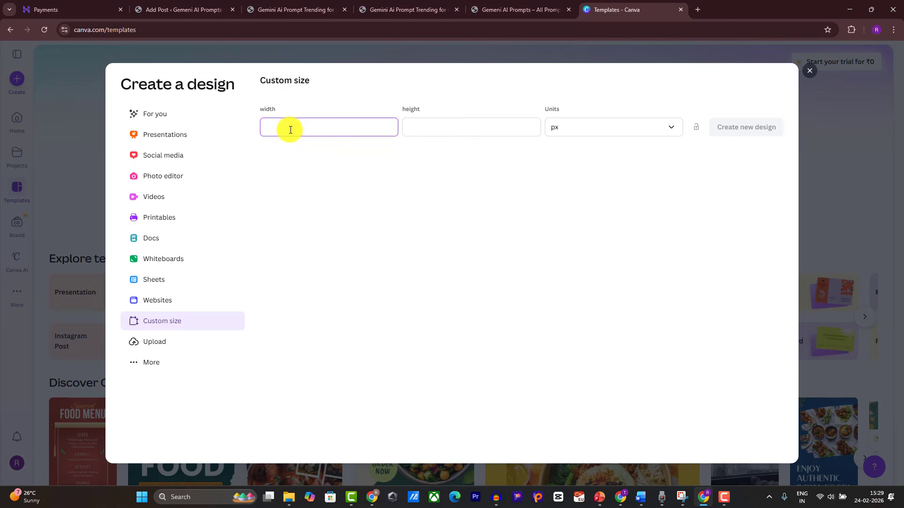
pyautogui.click(414, 124)
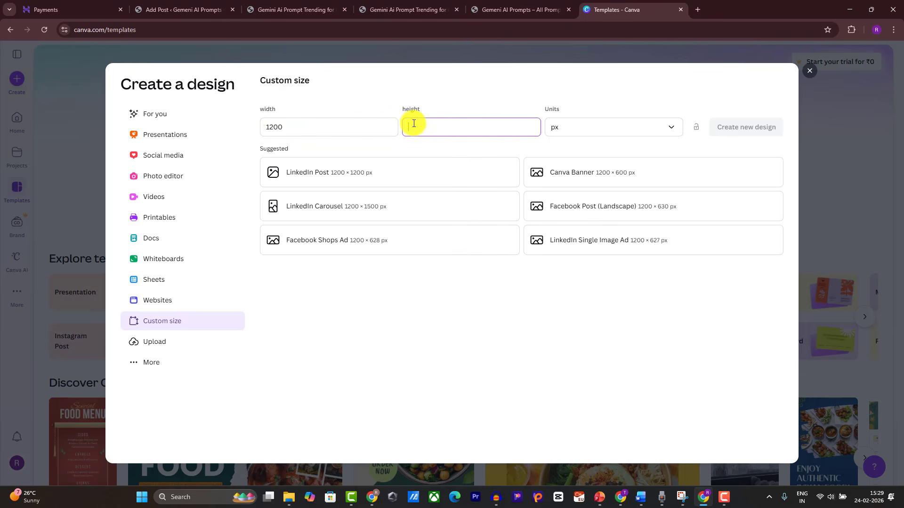
pyautogui.write('630')
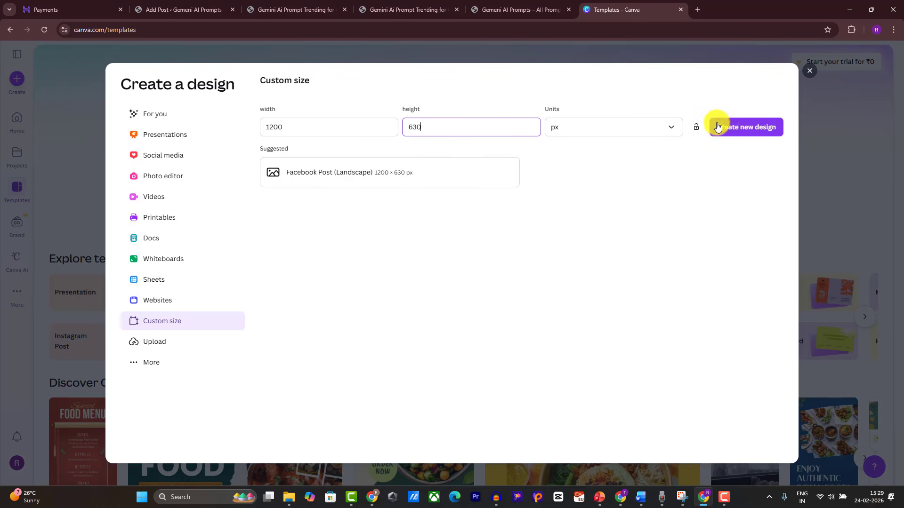
pyautogui.click(718, 127)
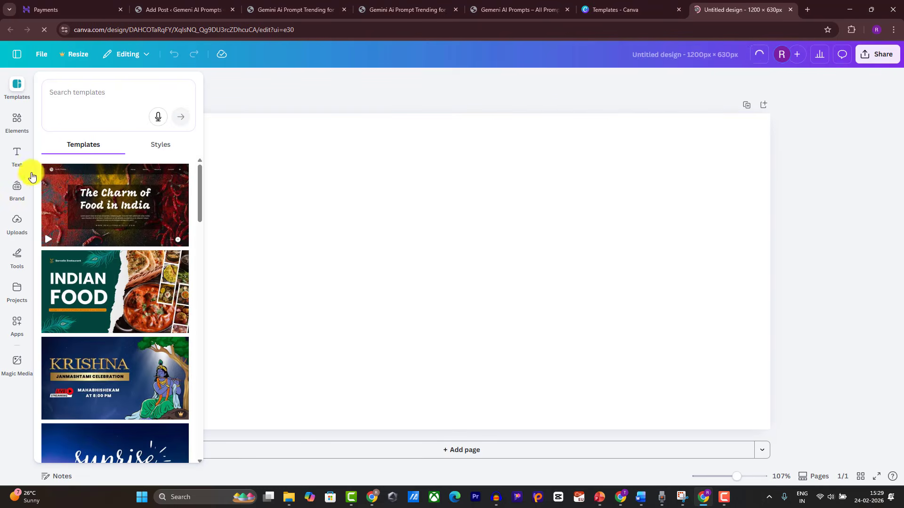
# Step: Upload first, second, third and fourth PNGs from Downloads and place the red-saree photo on the page
pyautogui.click(18, 123)
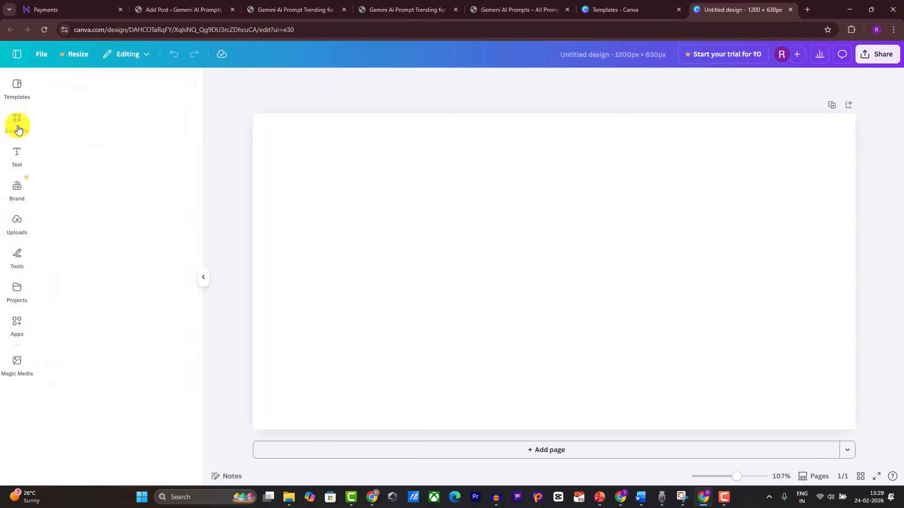
pyautogui.click(6, 226)
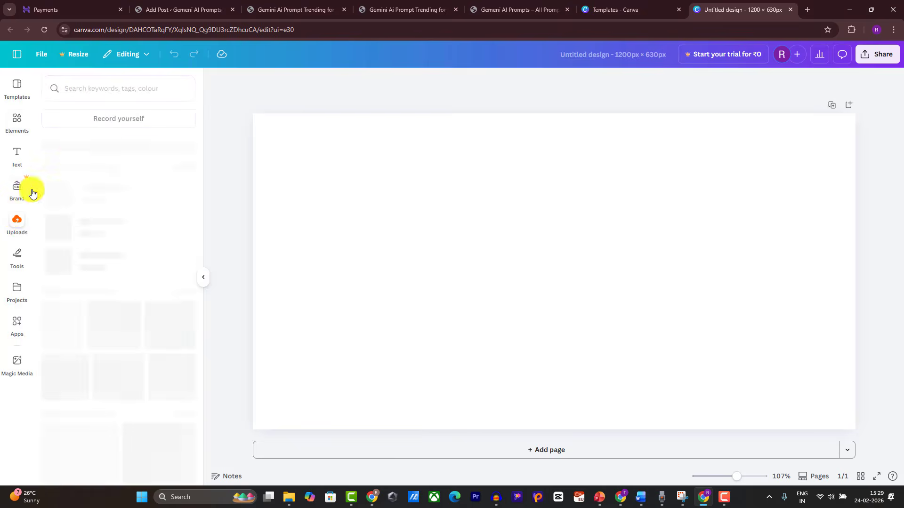
pyautogui.click(111, 116)
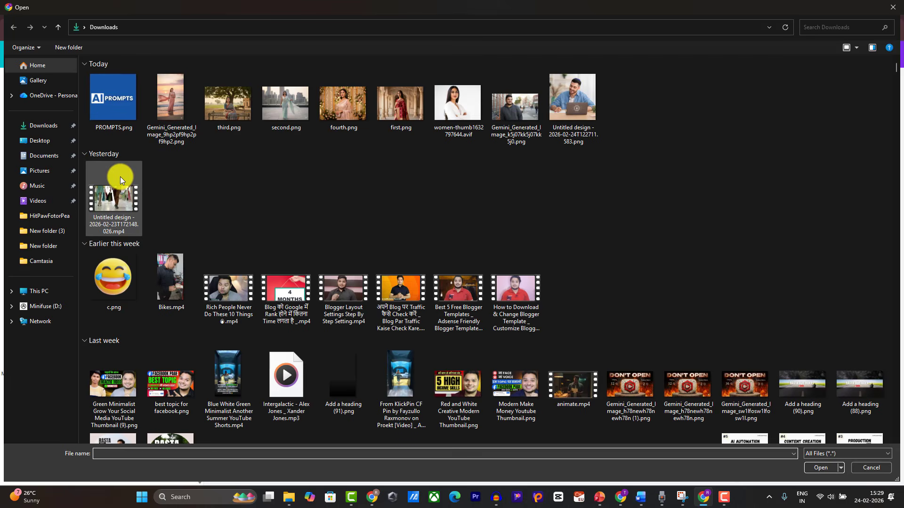
pyautogui.click(171, 107)
pyautogui.keyDown('ctrl'); pyautogui.click(241, 109); pyautogui.keyUp('ctrl')
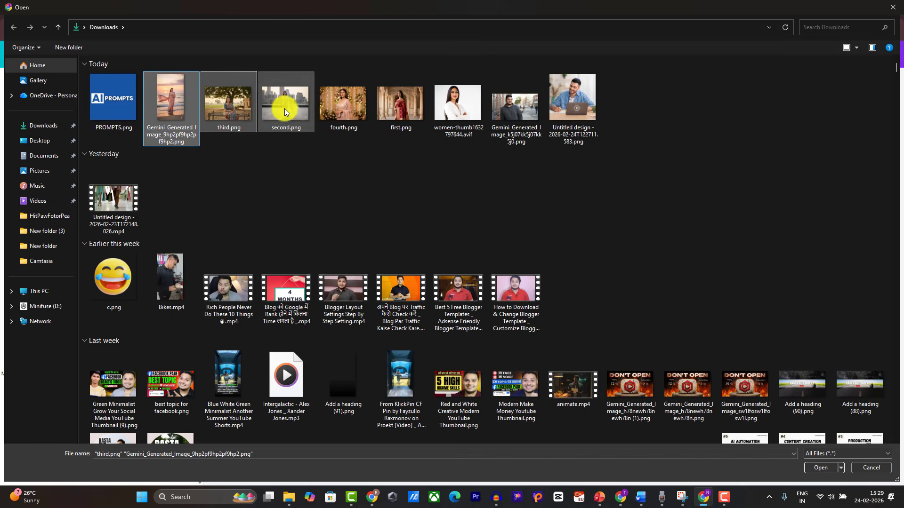
pyautogui.keyDown('ctrl'); pyautogui.click(285, 107); pyautogui.keyUp('ctrl')
pyautogui.keyDown('ctrl'); pyautogui.click(337, 106); pyautogui.keyUp('ctrl')
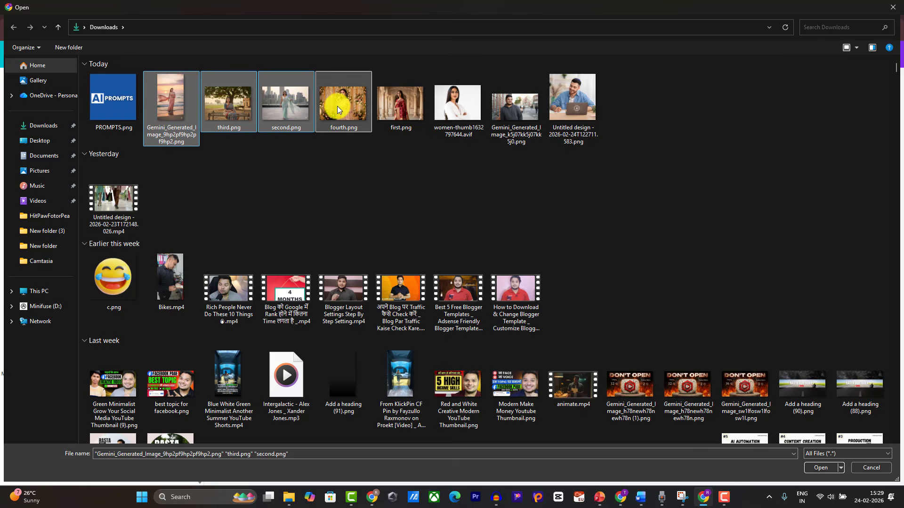
pyautogui.keyDown('ctrl'); pyautogui.click(392, 117); pyautogui.keyUp('ctrl')
pyautogui.keyDown('ctrl'); pyautogui.click(182, 114); pyautogui.keyUp('ctrl')
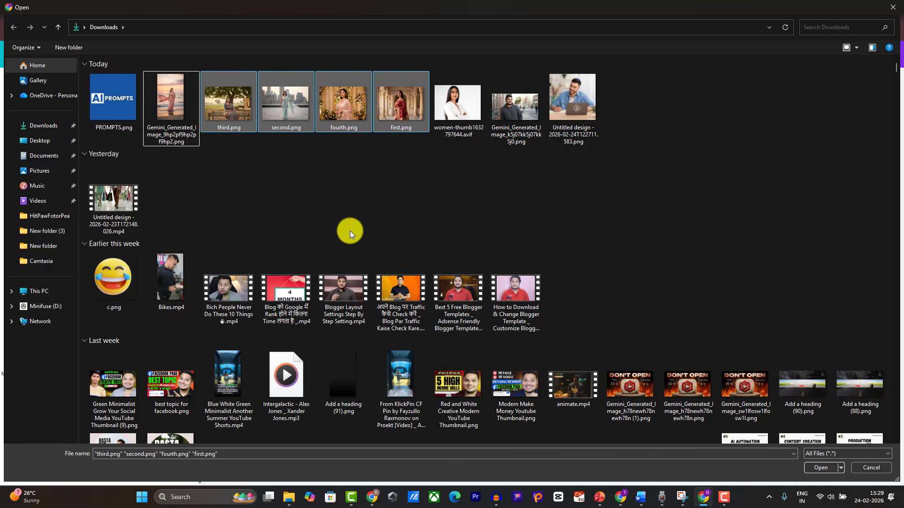
pyautogui.click(813, 467)
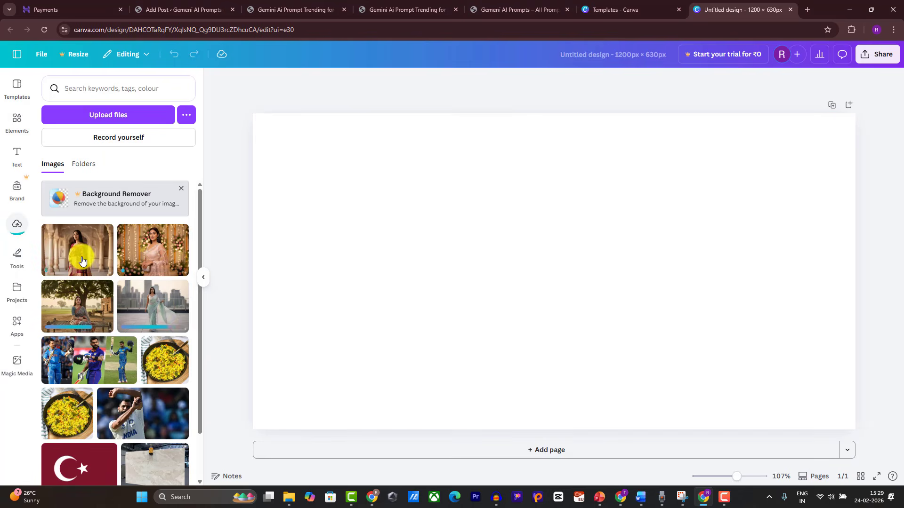
pyautogui.click(82, 260)
# Step: Move and enlarge the red-saree photo to fill the page's left side at full height
pyautogui.moveTo(537, 286); pyautogui.dragTo(318, 220)
pyautogui.moveTo(459, 298); pyautogui.dragTo(577, 478)
pyautogui.moveTo(538, 395); pyautogui.dragTo(468, 387)
pyautogui.moveTo(564, 427)
pyautogui.mouseDown()
pyautogui.moveTo(579, 436)
pyautogui.moveTo(568, 426)
pyautogui.mouseUp()
pyautogui.moveTo(498, 375); pyautogui.dragTo(482, 375)
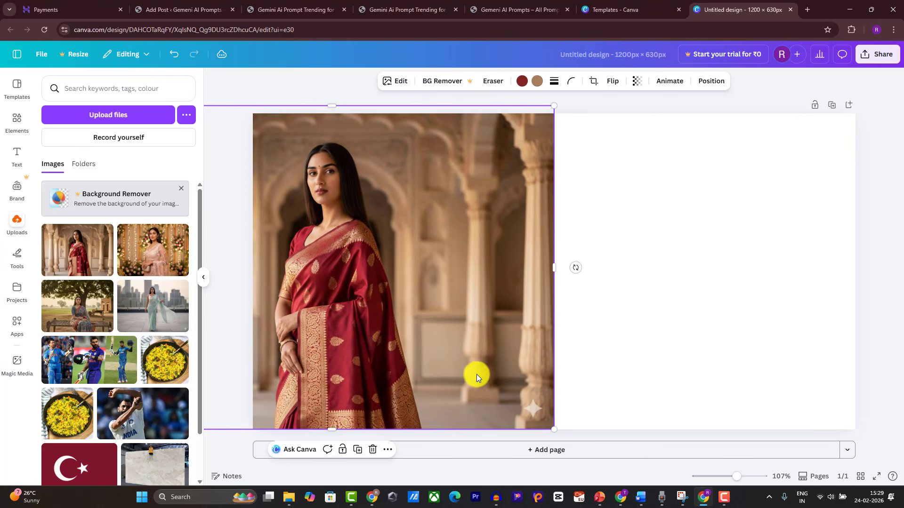
# Step: Add the pink-saree photo, crop it to 432 px wide and set it beside the red one
pyautogui.click(120, 270)
pyautogui.moveTo(505, 261); pyautogui.dragTo(481, 201)
pyautogui.moveTo(390, 216); pyautogui.dragTo(458, 259)
pyautogui.moveTo(552, 259); pyautogui.dragTo(516, 259)
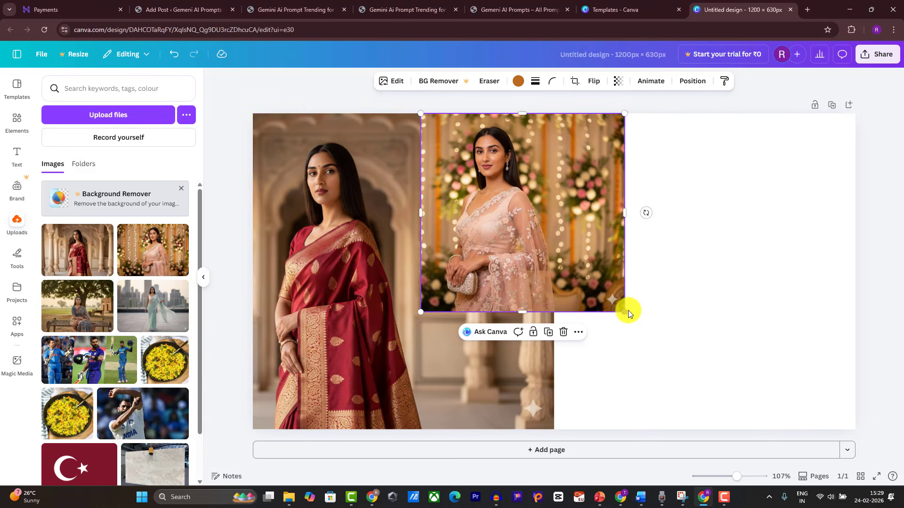
pyautogui.moveTo(627, 311); pyautogui.dragTo(720, 458)
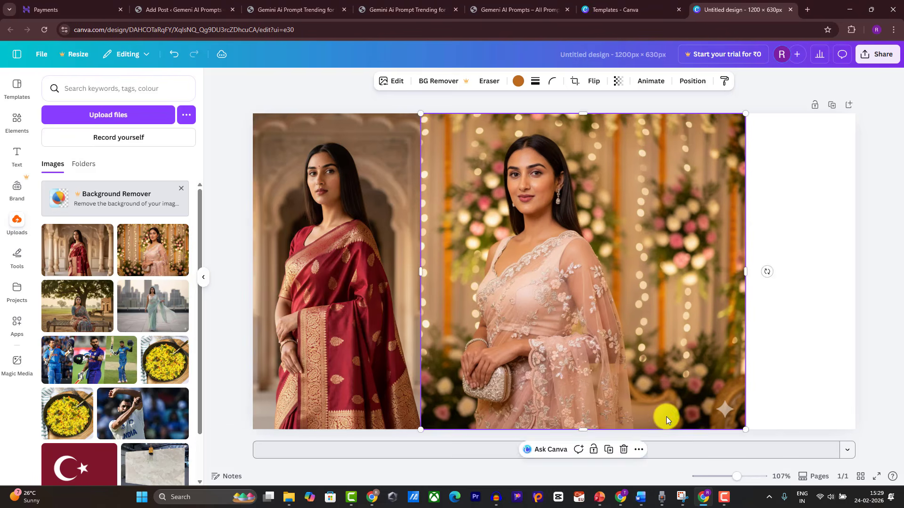
pyautogui.moveTo(631, 396)
pyautogui.mouseDown()
pyautogui.moveTo(643, 406)
pyautogui.moveTo(631, 399)
pyautogui.mouseUp()
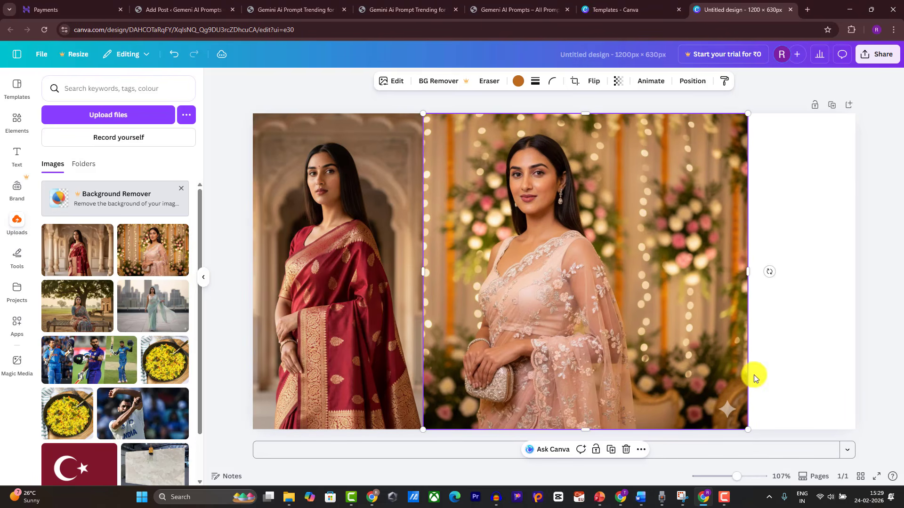
pyautogui.moveTo(747, 271); pyautogui.dragTo(641, 270)
# Step: Add the rooftop-saree photo, cropped and enlarged to fill the page's right edge
pyautogui.click(144, 312)
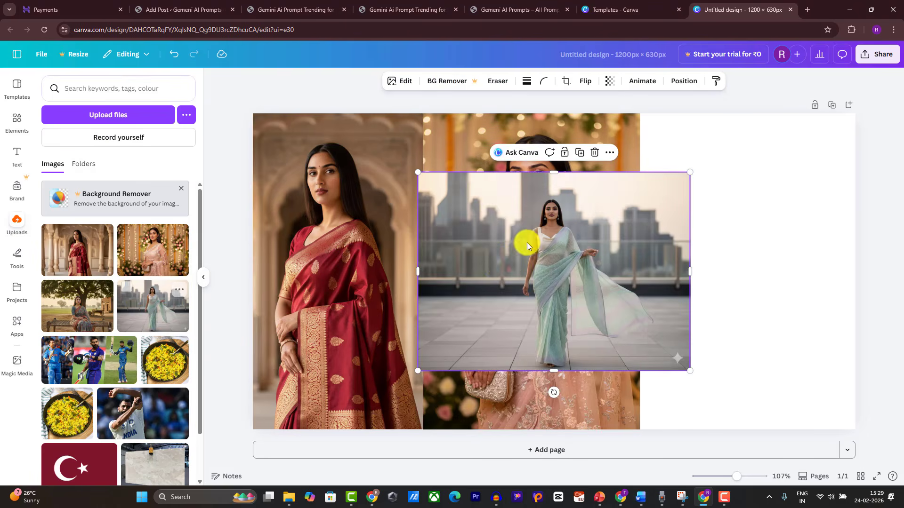
pyautogui.moveTo(605, 238); pyautogui.dragTo(673, 206)
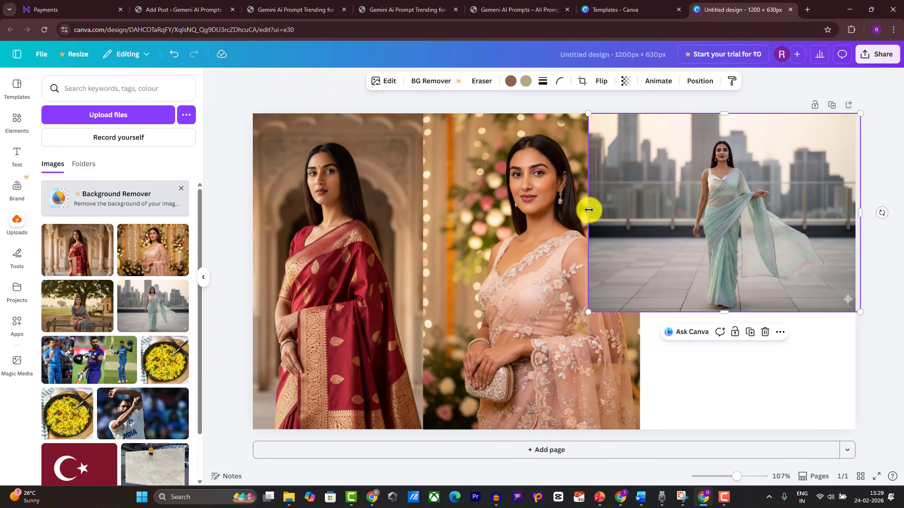
pyautogui.moveTo(589, 210); pyautogui.dragTo(680, 240)
pyautogui.moveTo(773, 238); pyautogui.dragTo(742, 248)
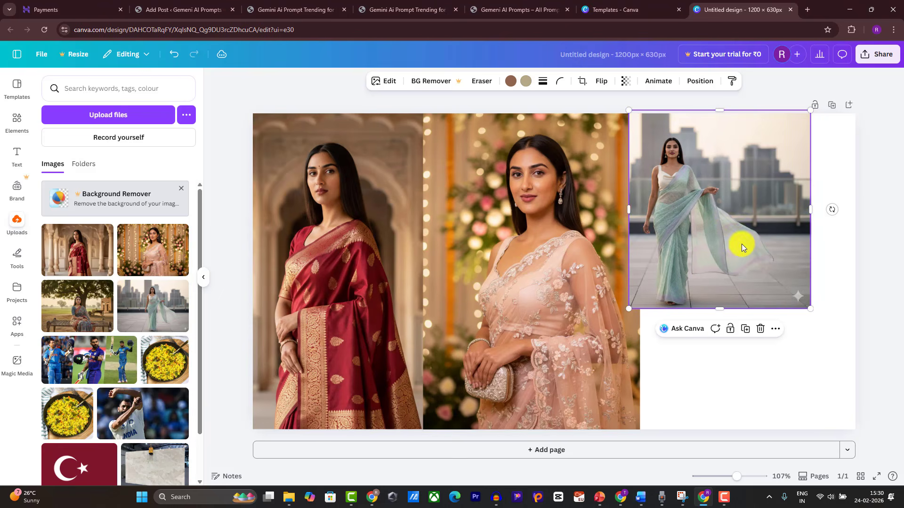
pyautogui.moveTo(810, 309); pyautogui.dragTo(901, 456)
pyautogui.moveTo(651, 293); pyautogui.dragTo(662, 294)
pyautogui.click(343, 91)
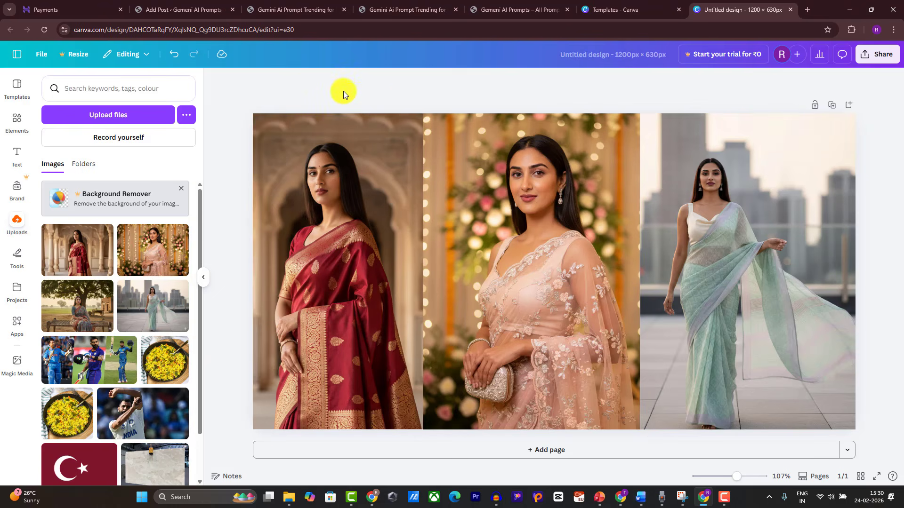
# Step: Add a heading to the collage and copy the WordPress post title to use as its text
pyautogui.click(29, 165)
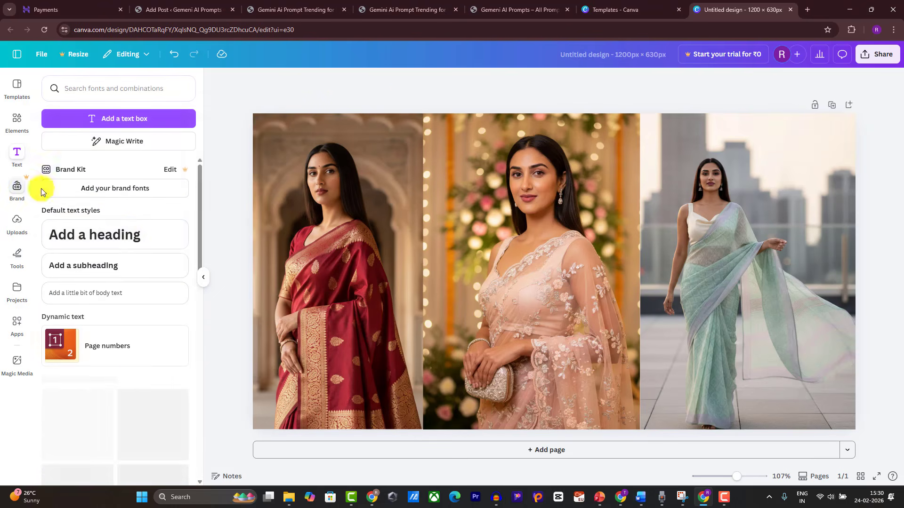
pyautogui.moveTo(131, 236); pyautogui.dragTo(542, 376)
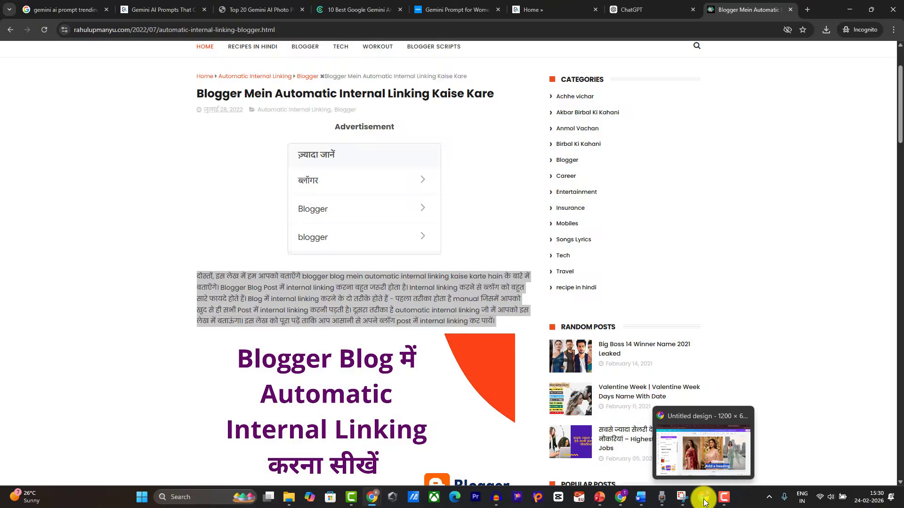
pyautogui.click(704, 497)
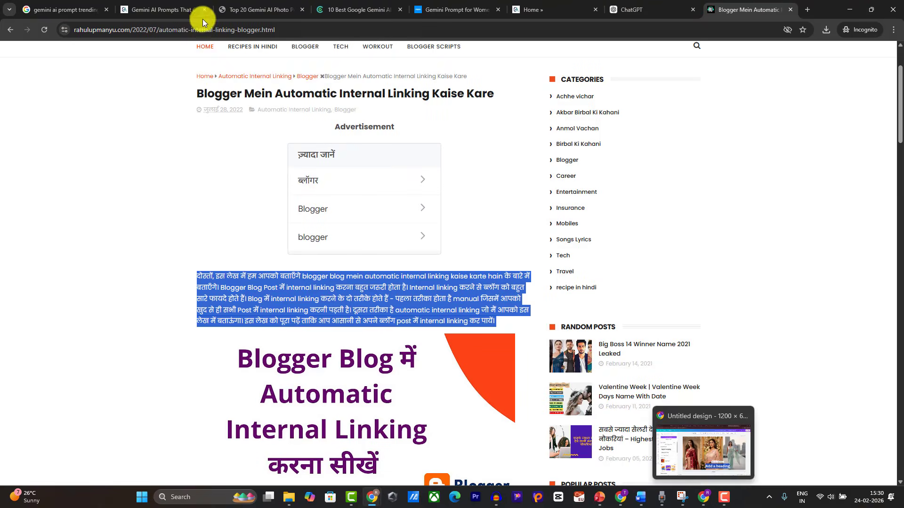
pyautogui.click(153, 5)
pyautogui.click(231, 4)
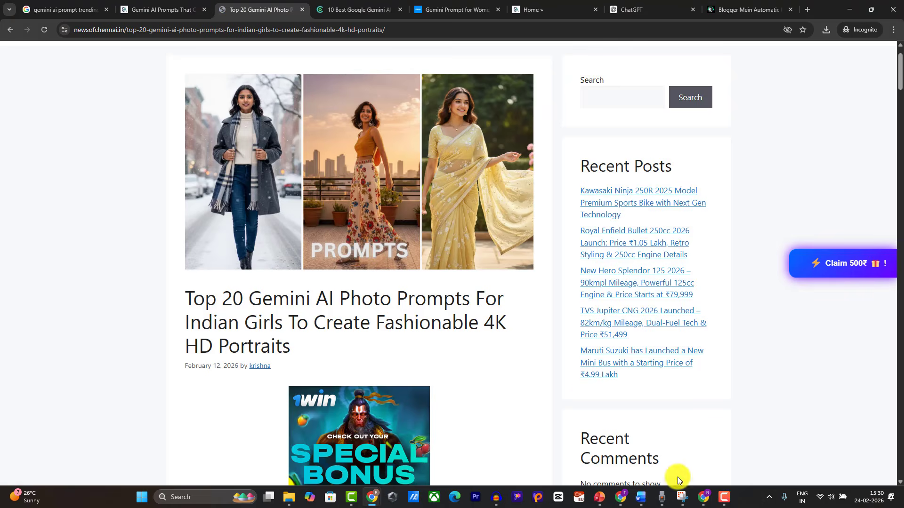
pyautogui.click(706, 498)
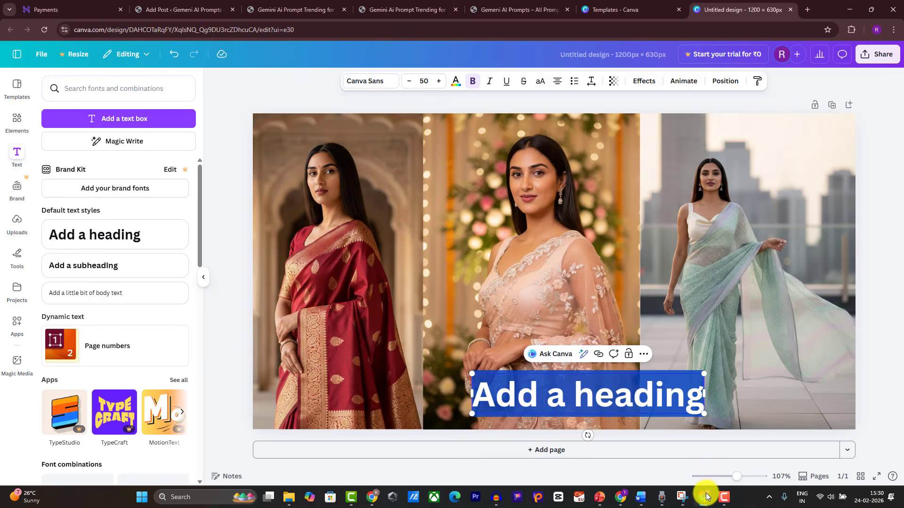
pyautogui.click(191, 10)
pyautogui.moveTo(215, 114); pyautogui.dragTo(256, 139)
pyautogui.hotkey('ctrl', 'c')
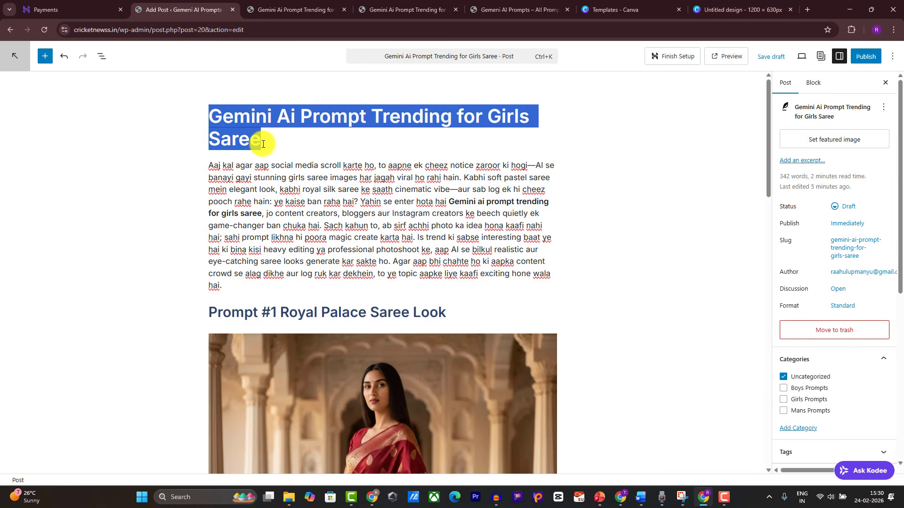
pyautogui.click(704, 494)
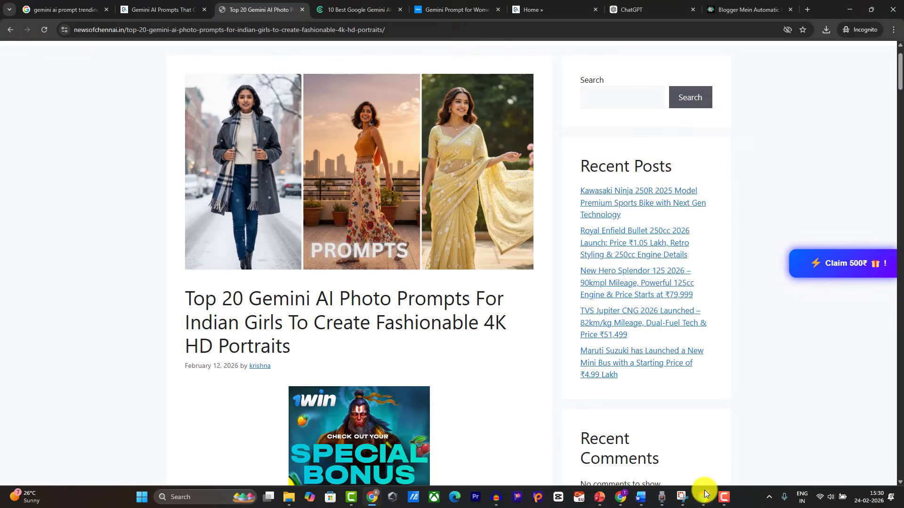
pyautogui.click(705, 494)
pyautogui.click(693, 14)
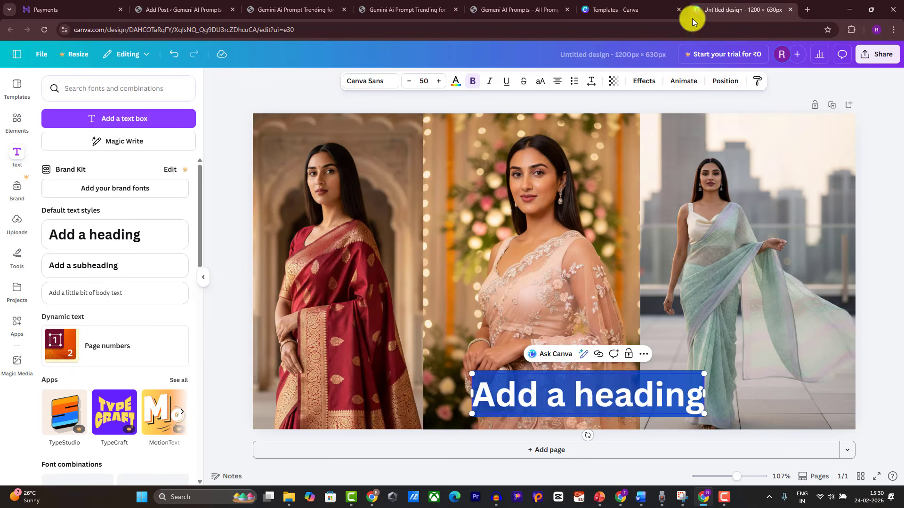
# Step: Paste the post title into the heading, centre it and shrink the font to fit one line
pyautogui.hotkey('ctrl', 'v')
pyautogui.hotkey('ctrl', 'a')
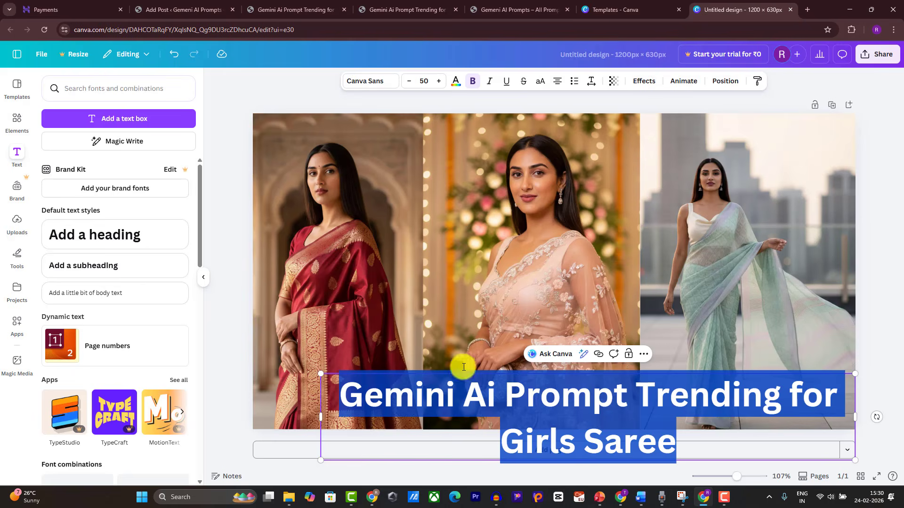
pyautogui.press('Escape')
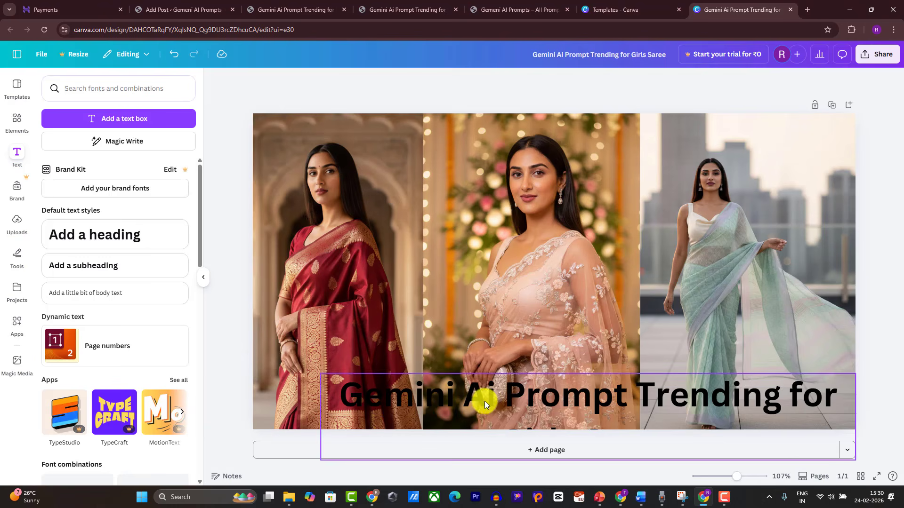
pyautogui.moveTo(484, 401); pyautogui.dragTo(396, 270)
pyautogui.click(406, 85)
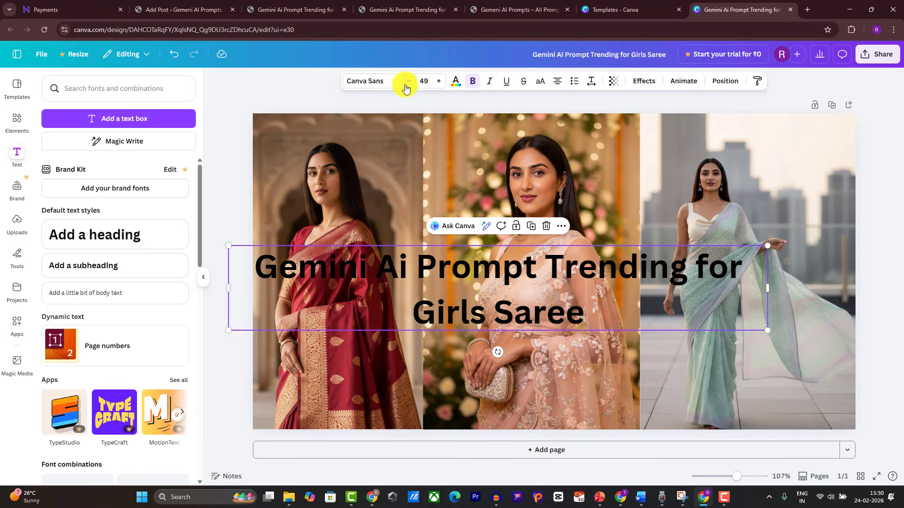
pyautogui.click(407, 85)
pyautogui.click(407, 85)
pyautogui.click(407, 84)
pyautogui.click(406, 85)
pyautogui.click(406, 86)
pyautogui.click(407, 85)
pyautogui.click(406, 85)
pyautogui.click(406, 84)
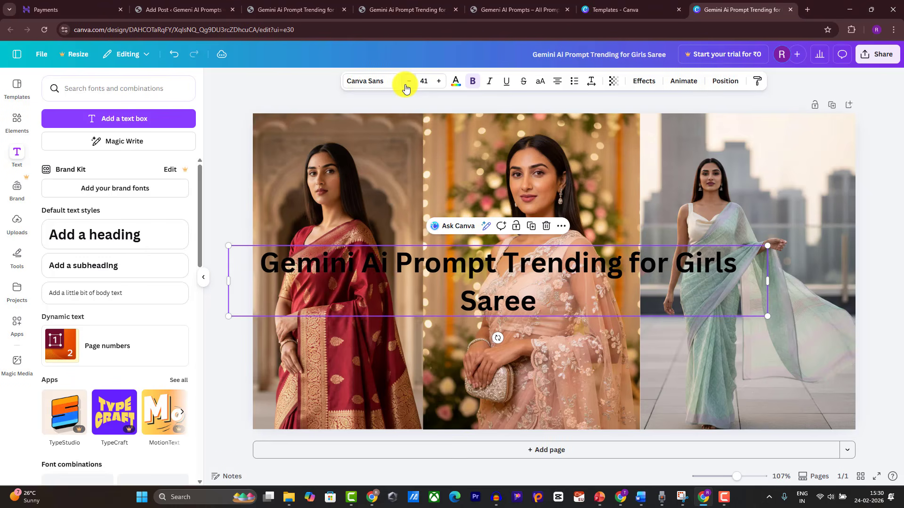
pyautogui.click(405, 85)
pyautogui.click(406, 85)
pyautogui.click(405, 85)
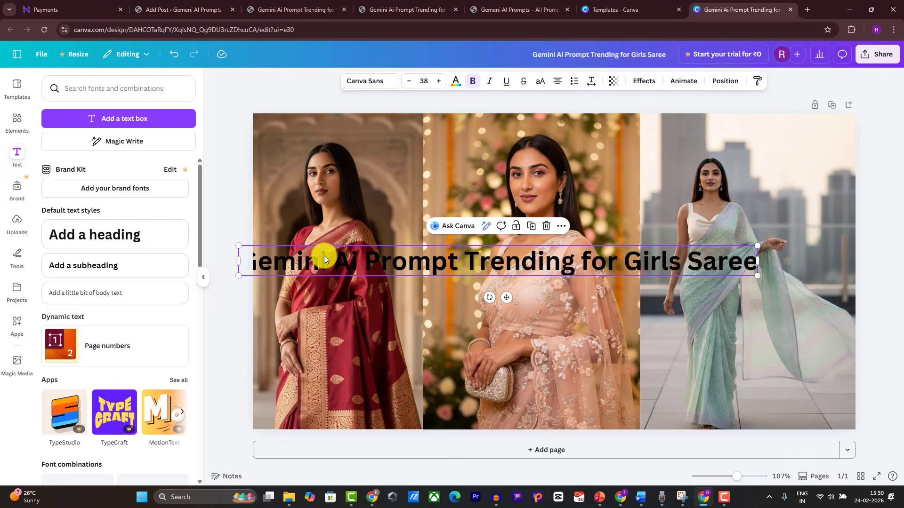
# Step: Delete 'Gemini' from the heading, enlarge it to size 50.4 and move it onto the lower collage
pyautogui.moveTo(335, 260); pyautogui.dragTo(255, 258)
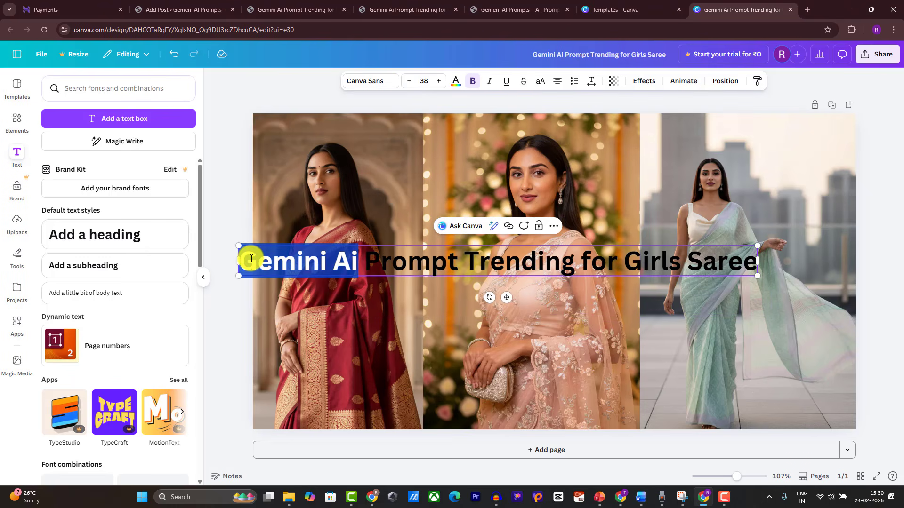
pyautogui.doubleClick(260, 260)
pyautogui.press('BackSpace')
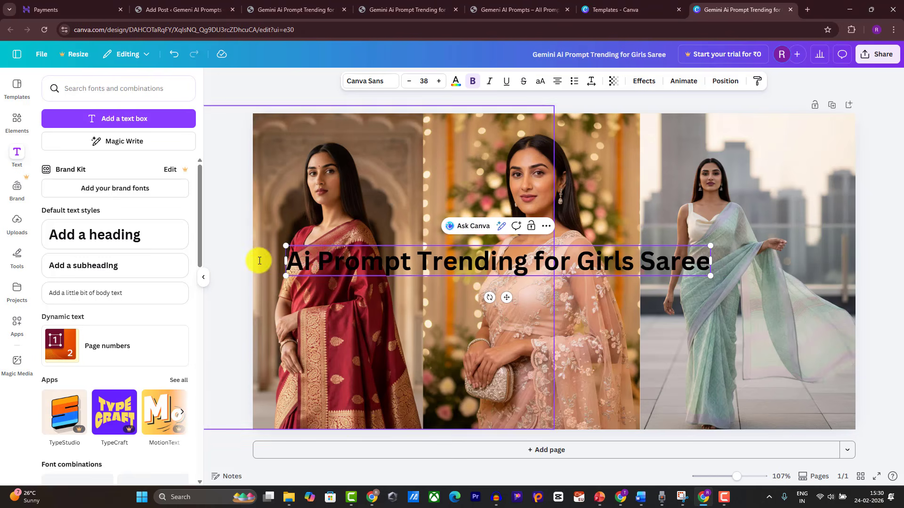
pyautogui.moveTo(708, 276); pyautogui.dragTo(841, 379)
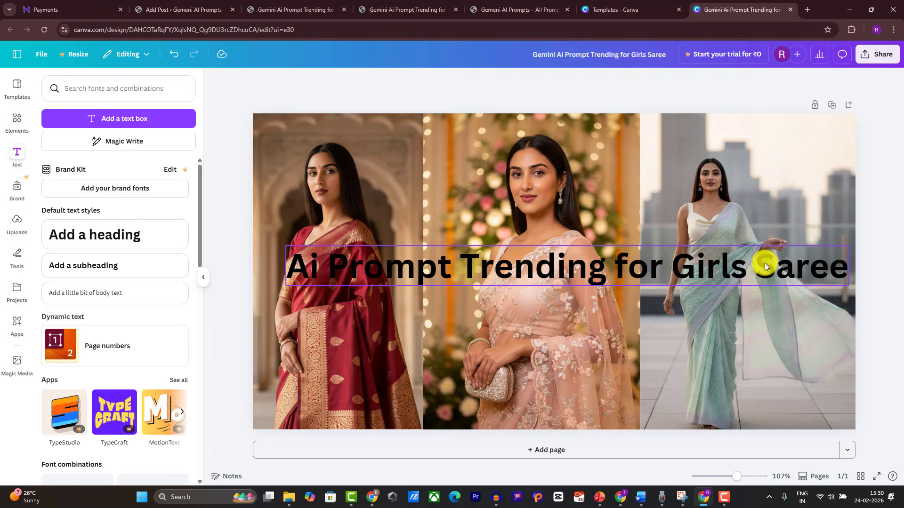
pyautogui.moveTo(763, 262); pyautogui.dragTo(725, 352)
# Step: Add a square shape and stretch it into a band about 1150 px wide under the title
pyautogui.click(17, 121)
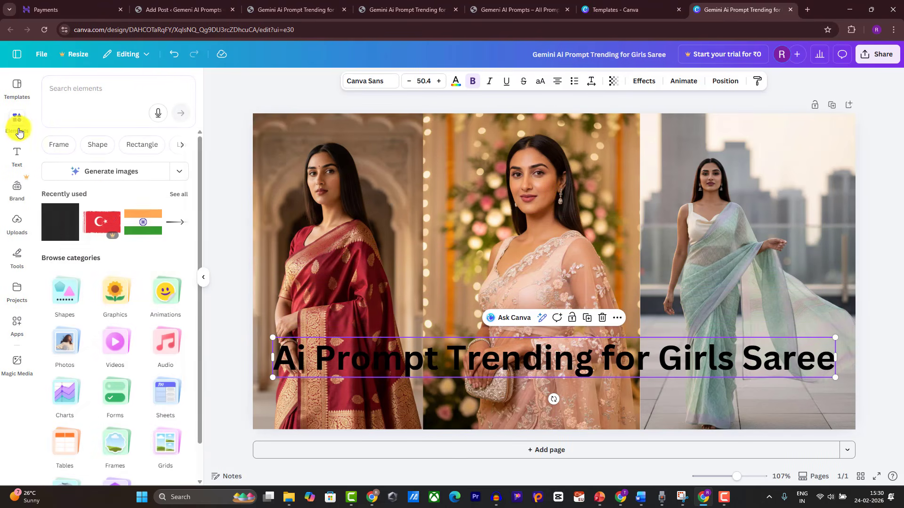
pyautogui.click(58, 233)
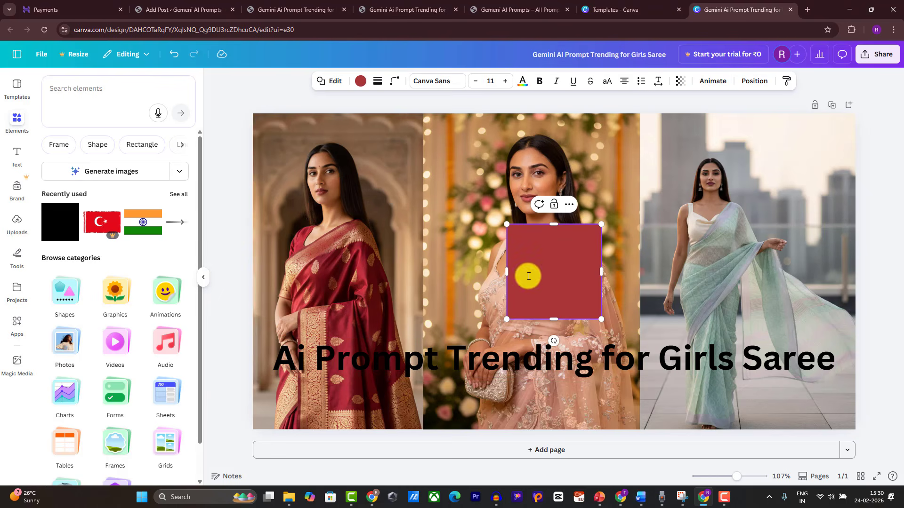
pyautogui.click(216, 256)
pyautogui.moveTo(518, 288); pyautogui.dragTo(337, 401)
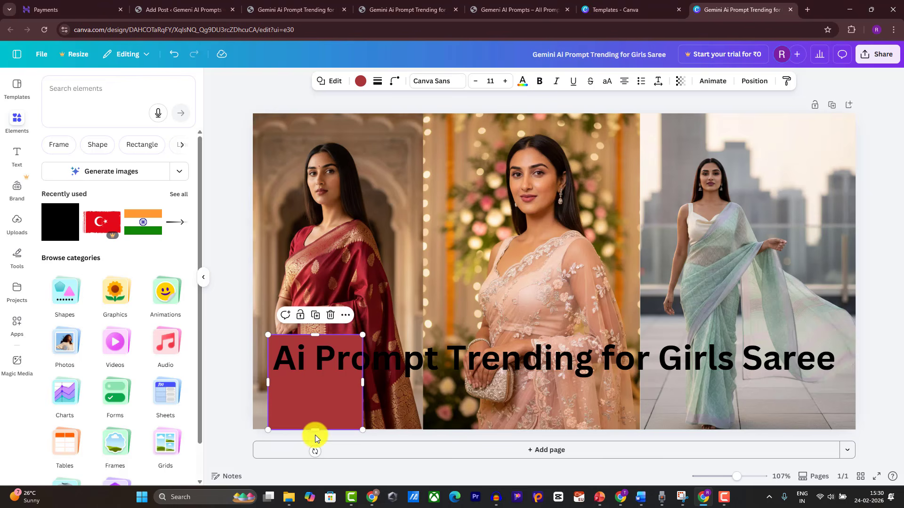
pyautogui.moveTo(315, 434); pyautogui.dragTo(314, 384)
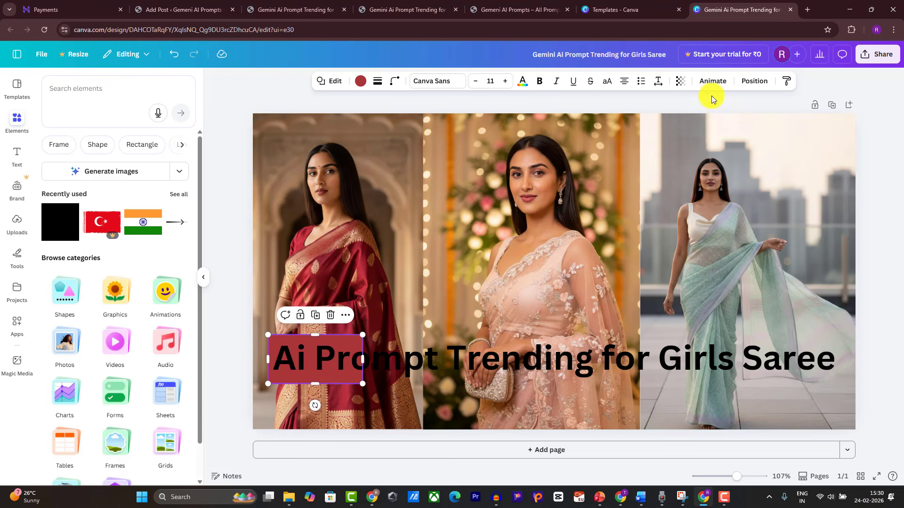
pyautogui.click(755, 81)
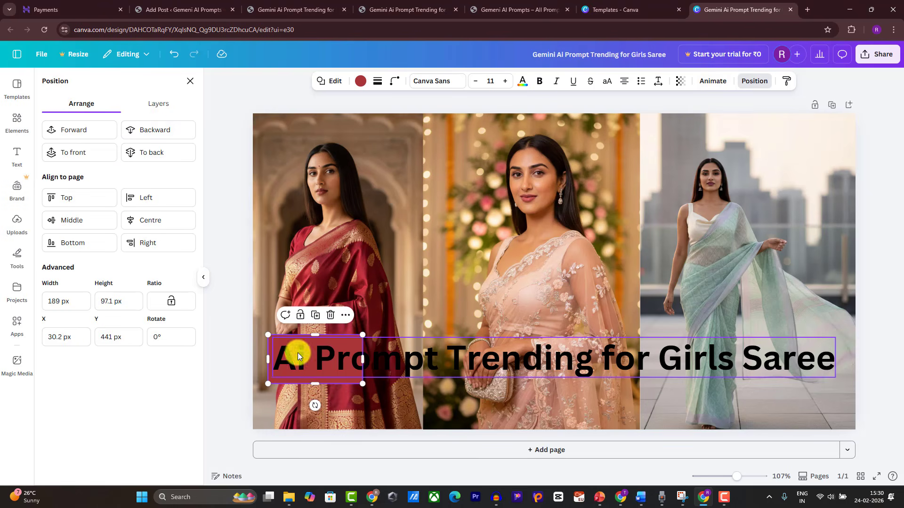
pyautogui.moveTo(361, 361); pyautogui.dragTo(845, 376)
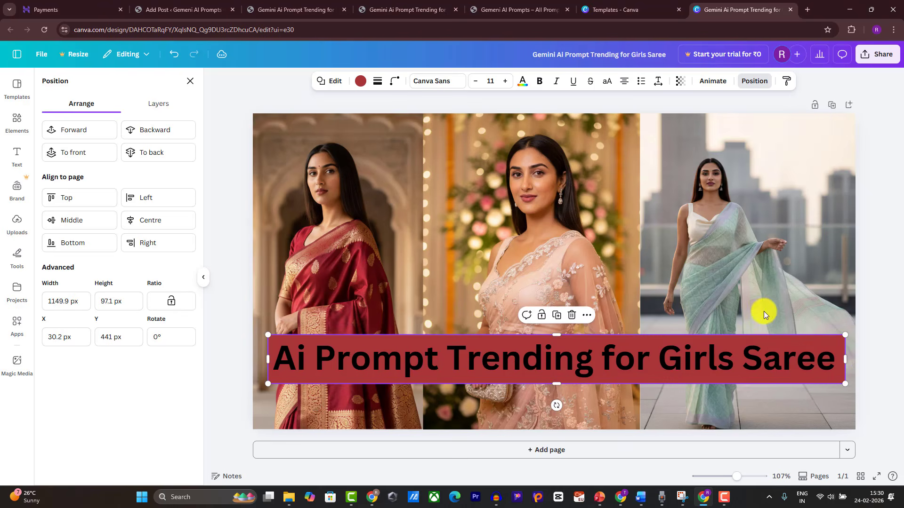
# Step: Make the band black with transparency 72
pyautogui.click(361, 82)
pyautogui.click(93, 150)
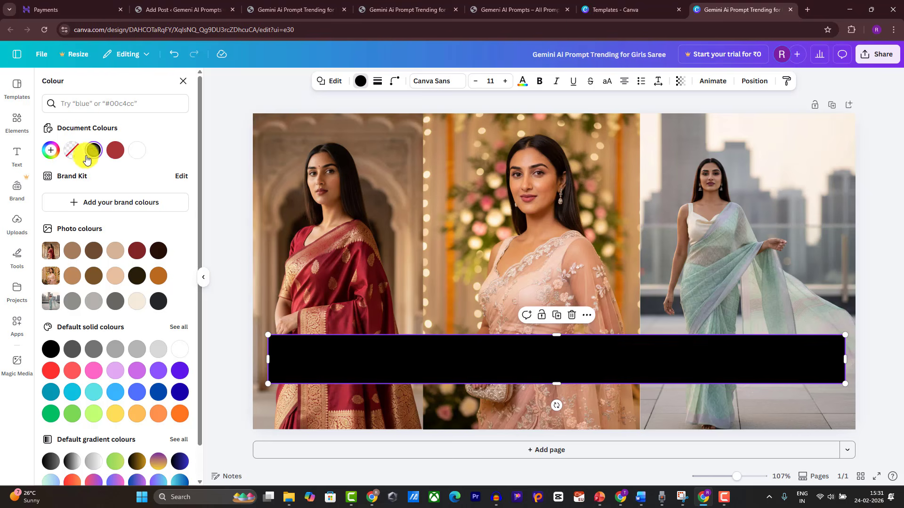
pyautogui.click(681, 82)
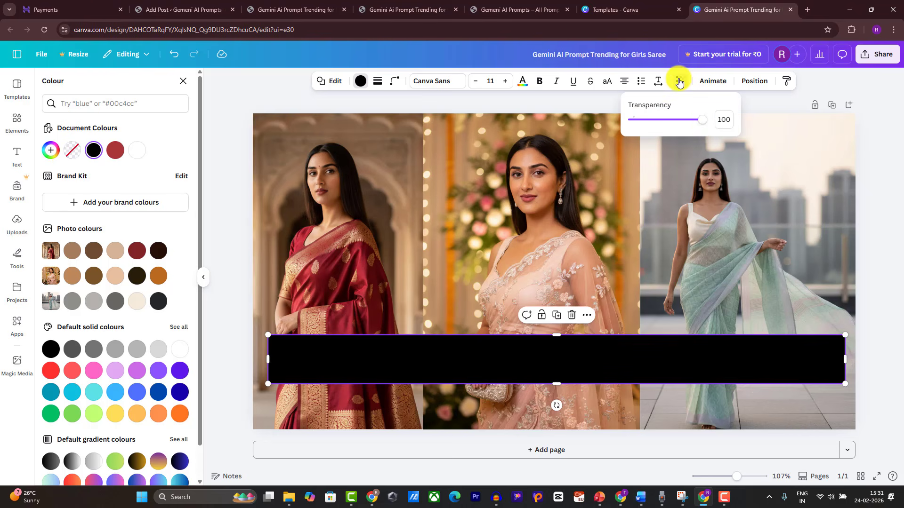
pyautogui.moveTo(701, 124); pyautogui.dragTo(684, 129)
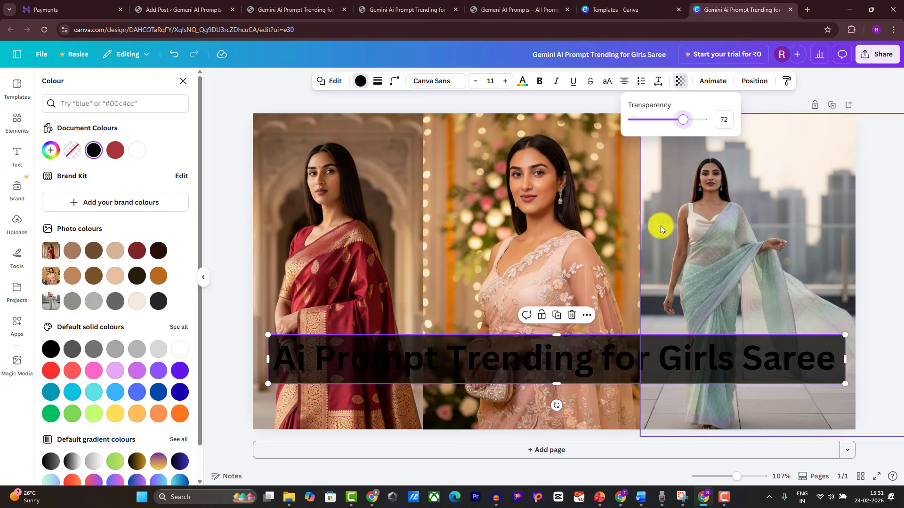
pyautogui.click(595, 361)
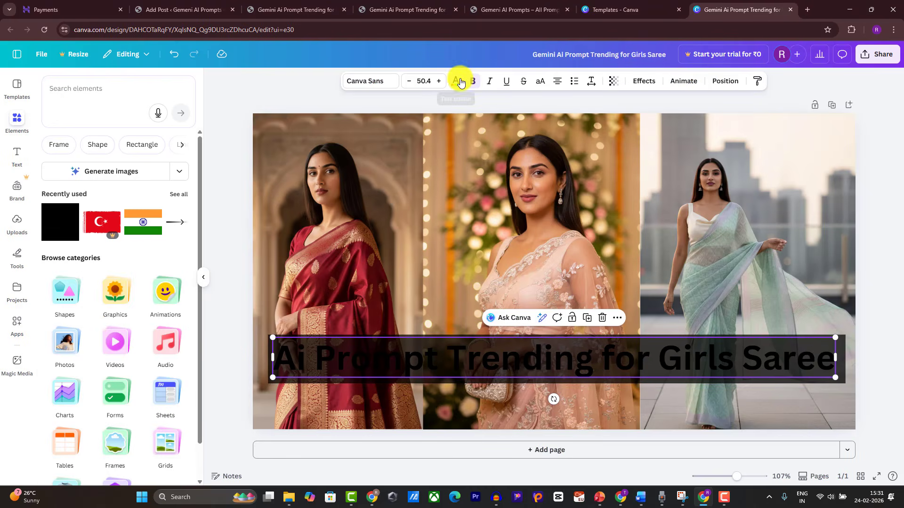
# Step: Convert the title to uppercase and fit it on a single line
pyautogui.click(541, 83)
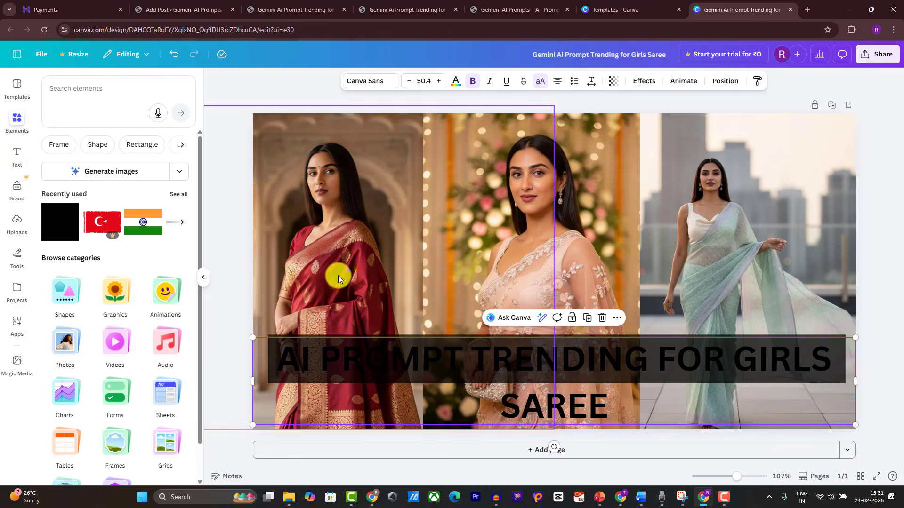
pyautogui.moveTo(251, 381); pyautogui.dragTo(167, 366)
pyautogui.moveTo(285, 363); pyautogui.dragTo(302, 363)
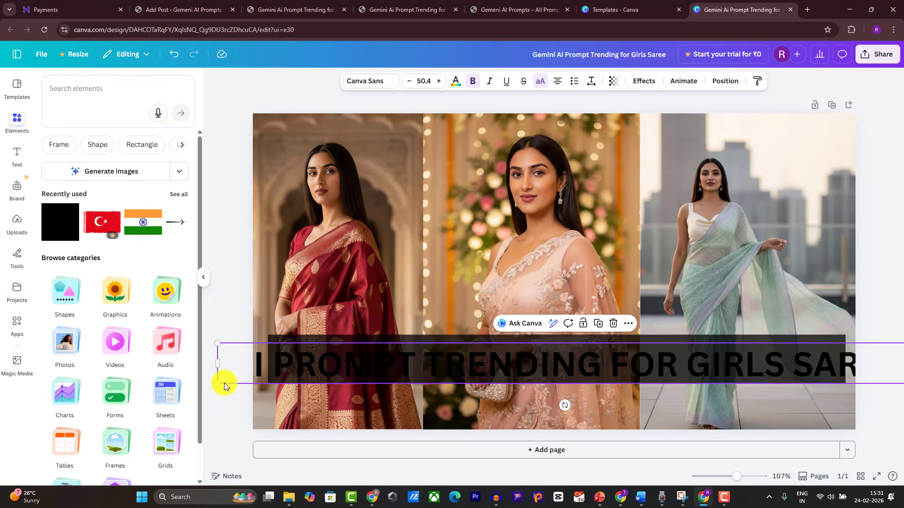
pyautogui.moveTo(218, 380); pyautogui.dragTo(296, 379)
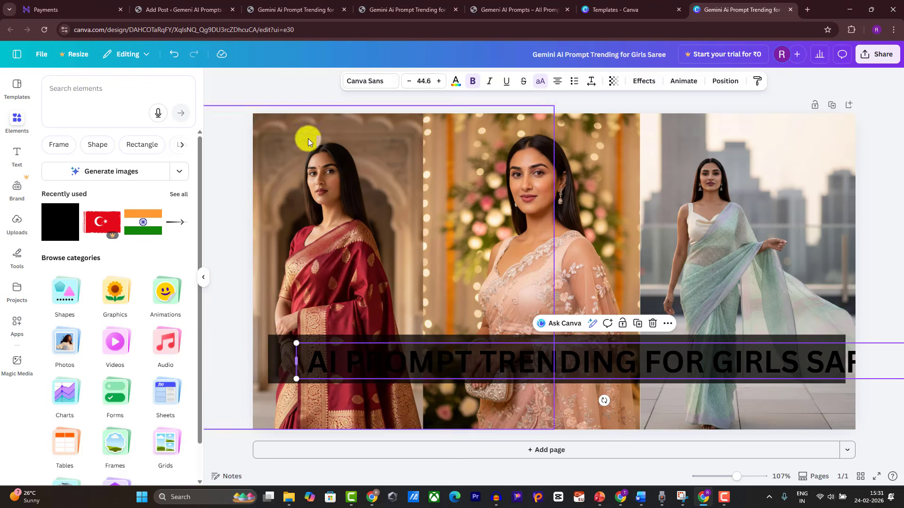
pyautogui.moveTo(357, 361); pyautogui.dragTo(251, 353)
# Step: Widen the dark band to 1180 px and scale the title to 43.6 inside it
pyautogui.click(275, 349)
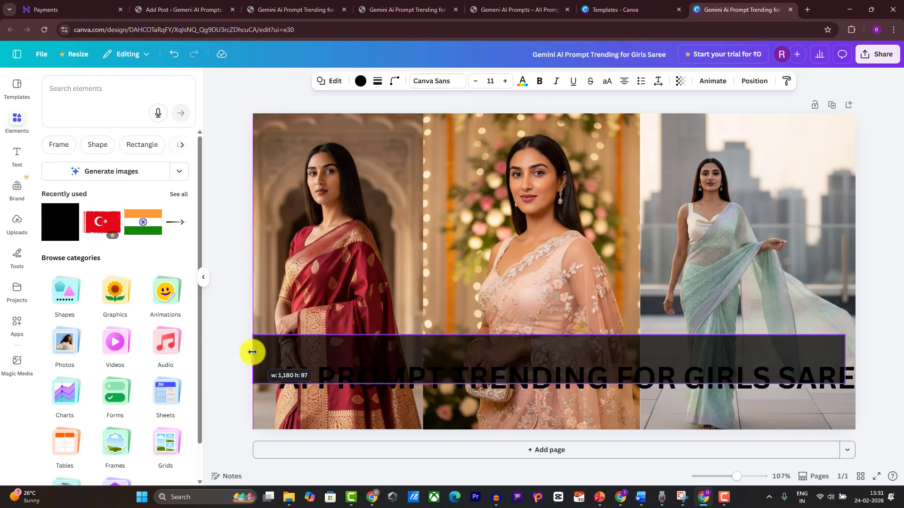
pyautogui.moveTo(843, 363); pyautogui.dragTo(863, 364)
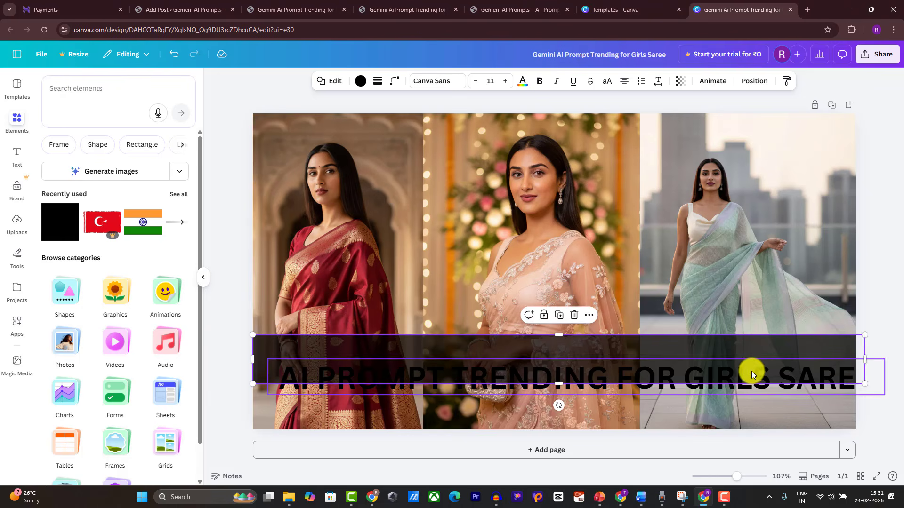
pyautogui.click(722, 375)
pyautogui.moveTo(722, 375); pyautogui.dragTo(704, 363)
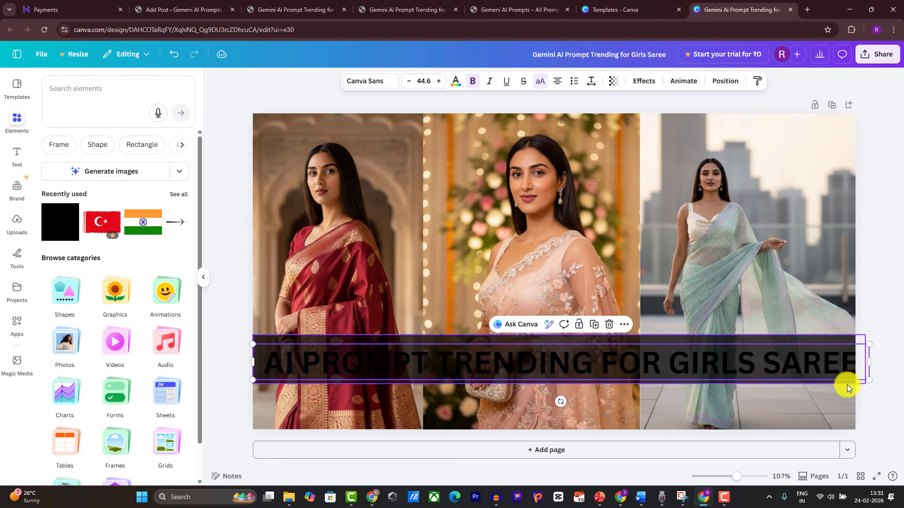
pyautogui.moveTo(868, 380); pyautogui.dragTo(855, 378)
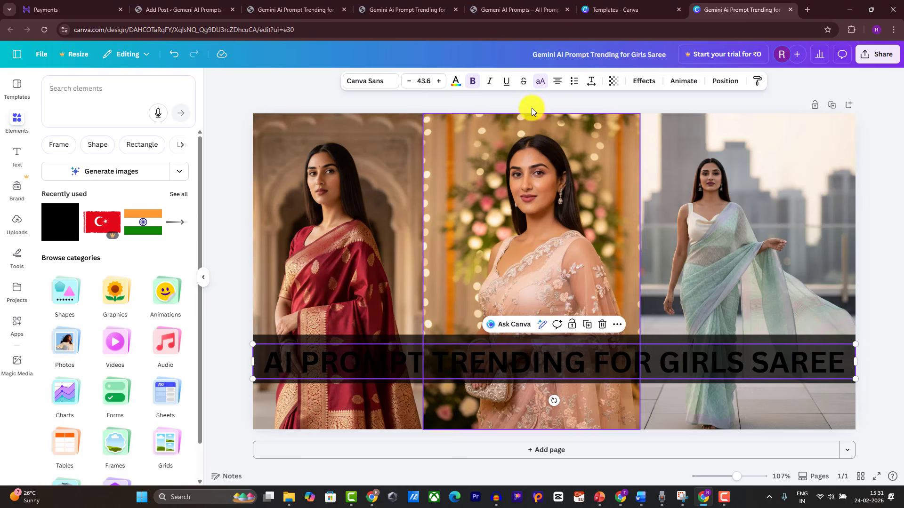
# Step: Set the title font to Anton at size 61, centred on the band
pyautogui.click(370, 83)
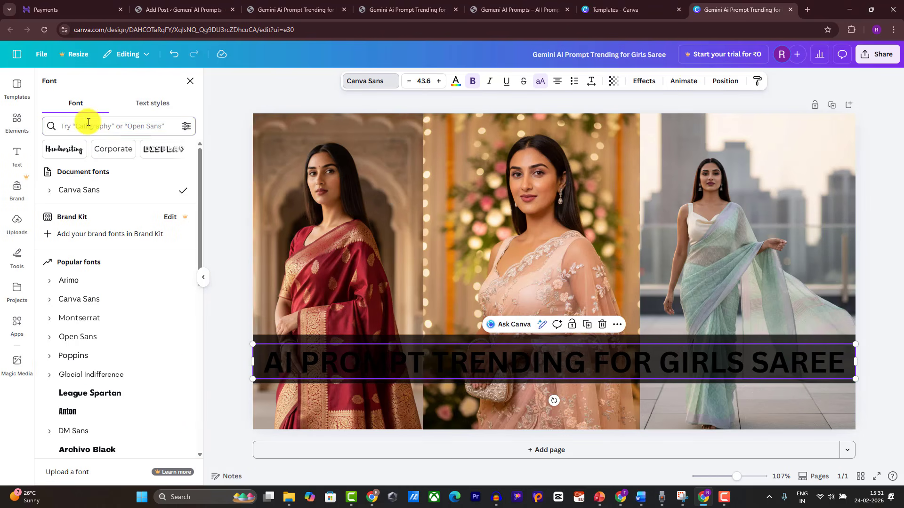
pyautogui.write('anton')
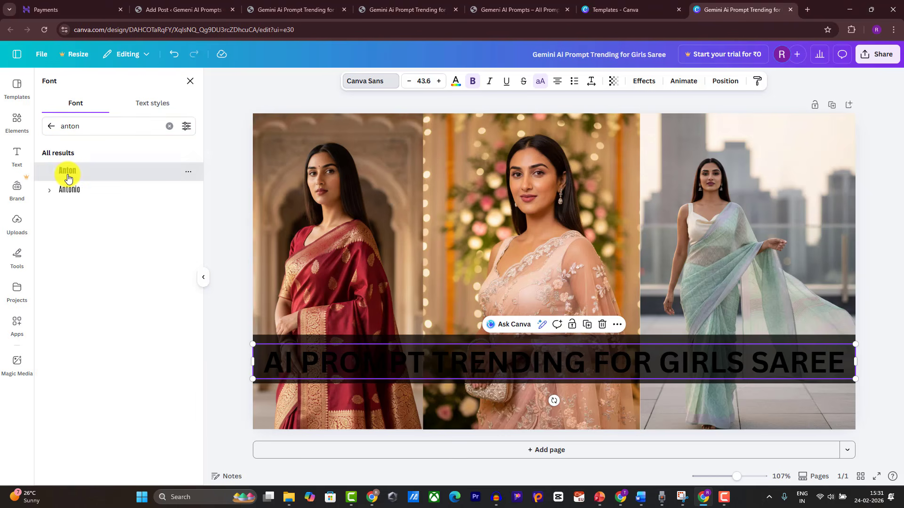
pyautogui.click(67, 170)
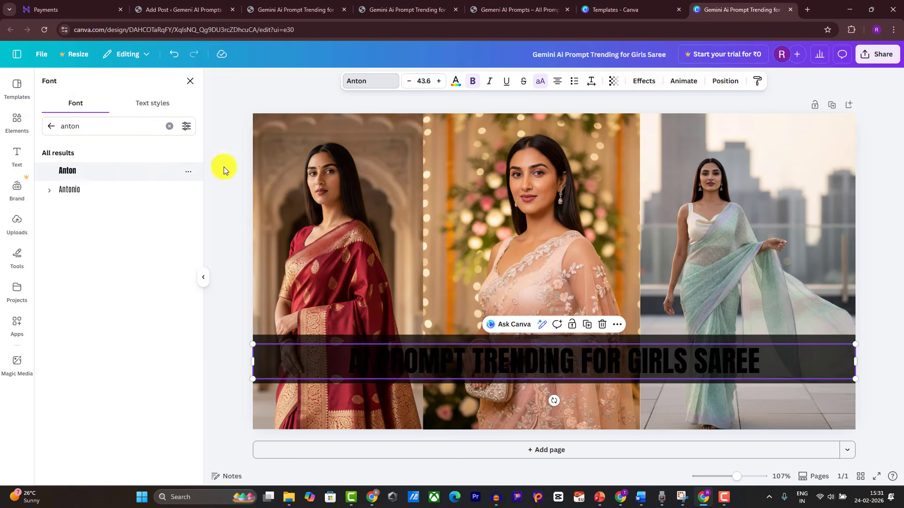
pyautogui.moveTo(317, 375); pyautogui.dragTo(288, 365)
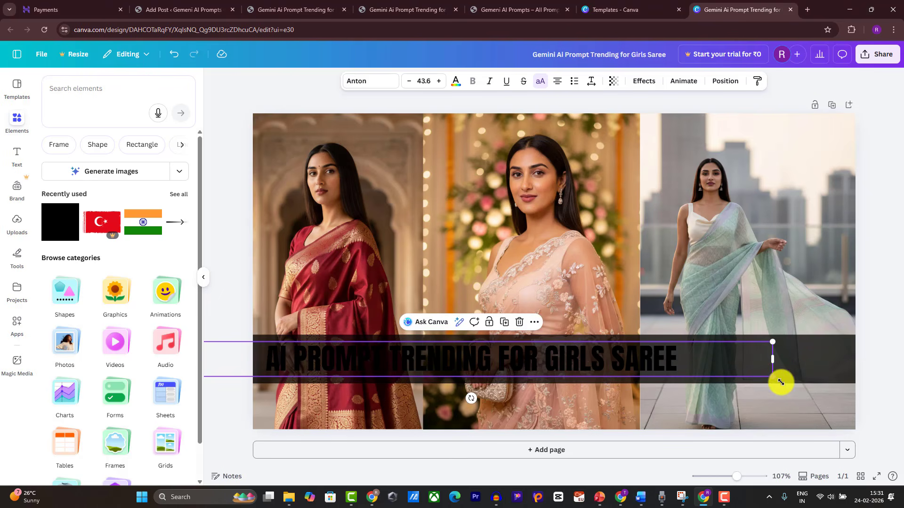
pyautogui.moveTo(781, 382); pyautogui.dragTo(897, 390)
pyautogui.moveTo(478, 365)
pyautogui.mouseDown()
pyautogui.moveTo(511, 372)
pyautogui.moveTo(491, 368)
pyautogui.mouseUp()
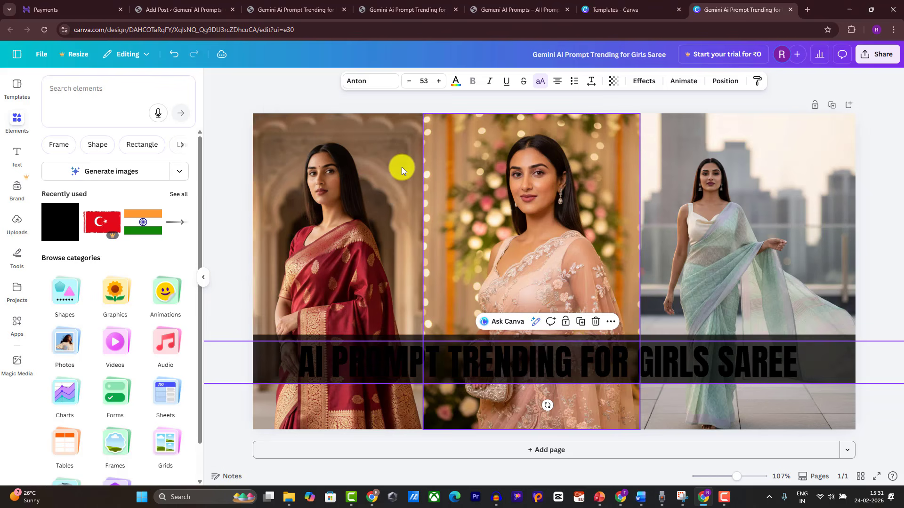
pyautogui.click(439, 81)
pyautogui.click(439, 81)
pyautogui.click(439, 81)
pyautogui.click(439, 81)
pyautogui.click(439, 81)
pyautogui.click(439, 81)
pyautogui.click(439, 81)
pyautogui.click(439, 81)
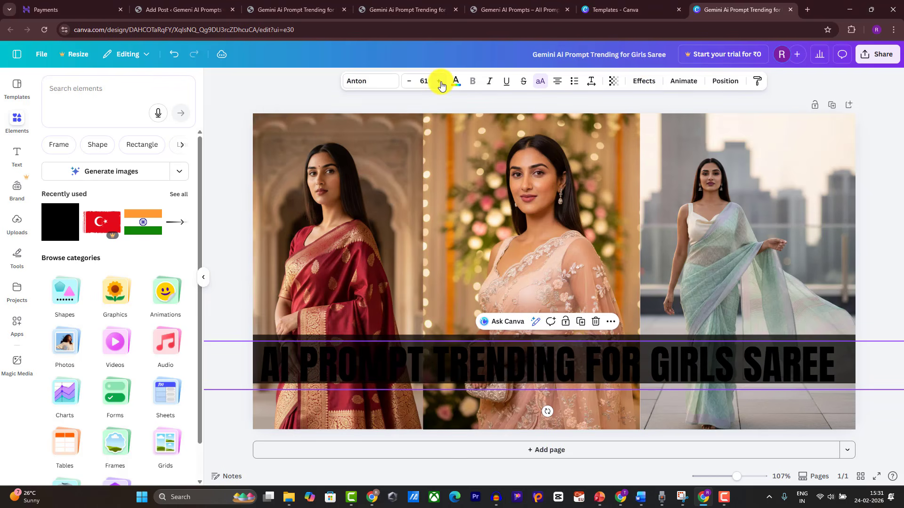
pyautogui.moveTo(429, 360); pyautogui.dragTo(434, 356)
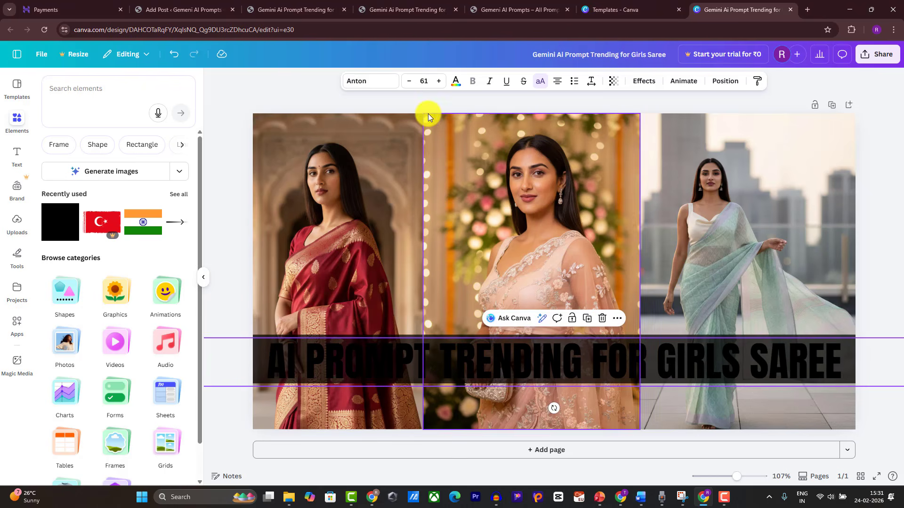
# Step: Make the title white with the Lift effect
pyautogui.click(454, 82)
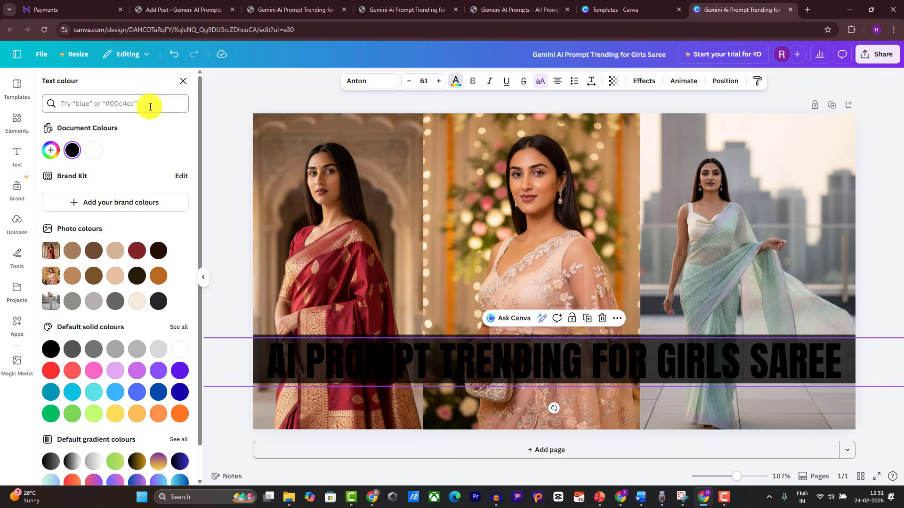
pyautogui.click(94, 151)
pyautogui.click(644, 81)
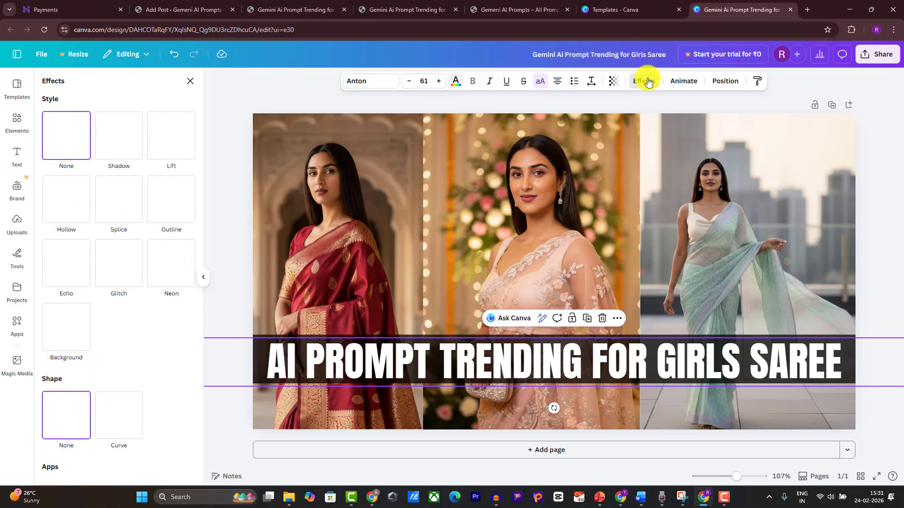
pyautogui.click(162, 143)
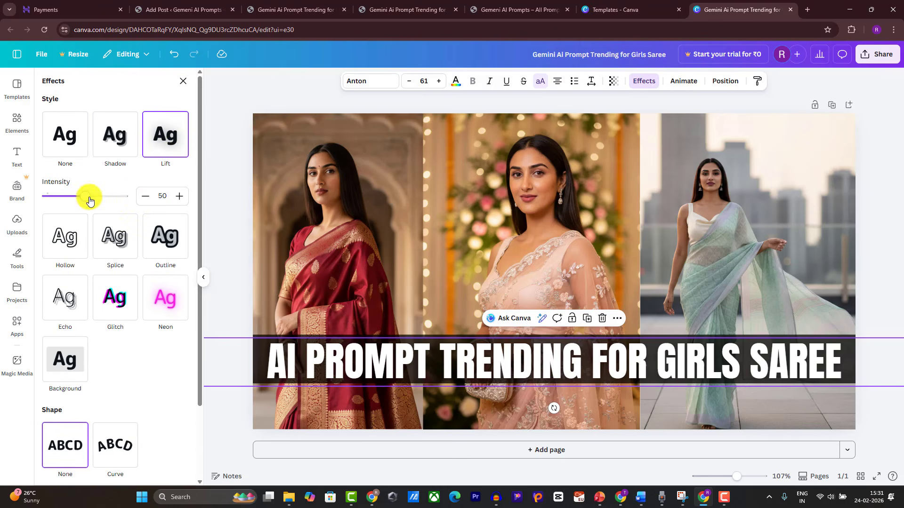
pyautogui.click(888, 194)
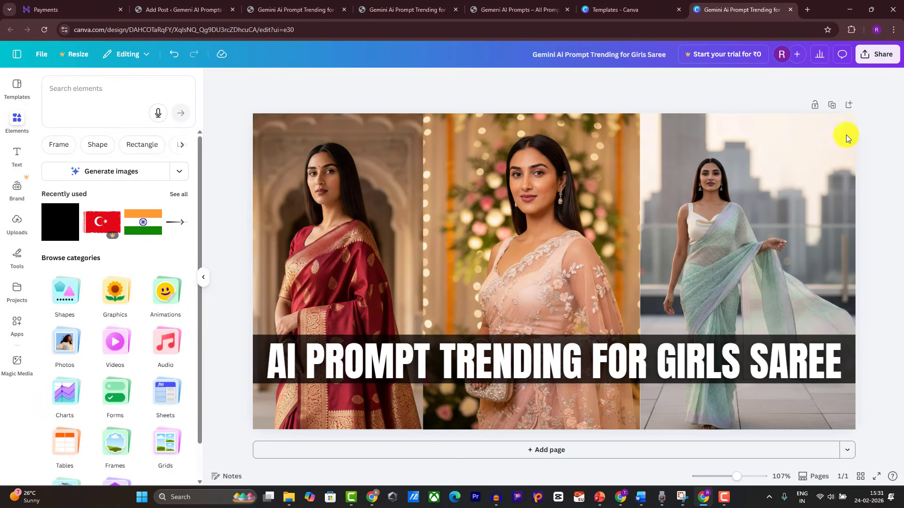
# Step: Download the collage as a JPG
pyautogui.click(872, 58)
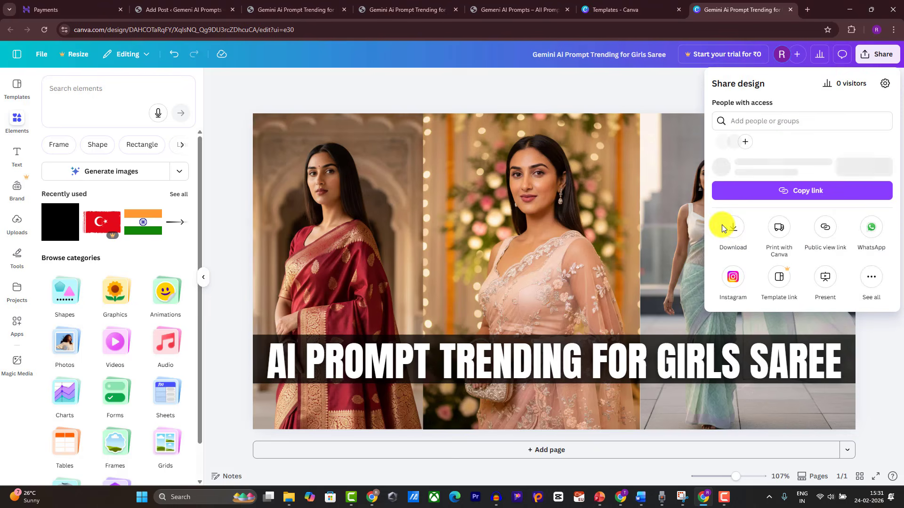
pyautogui.click(727, 250)
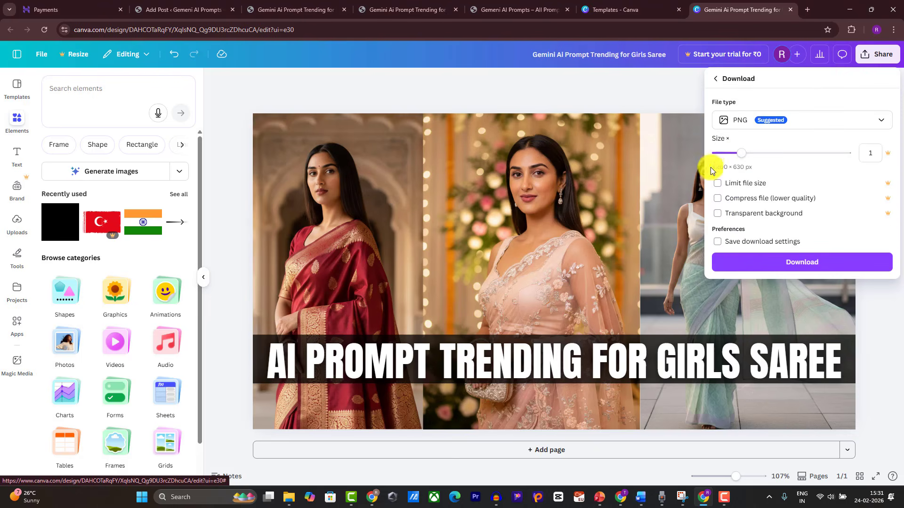
pyautogui.click(737, 120)
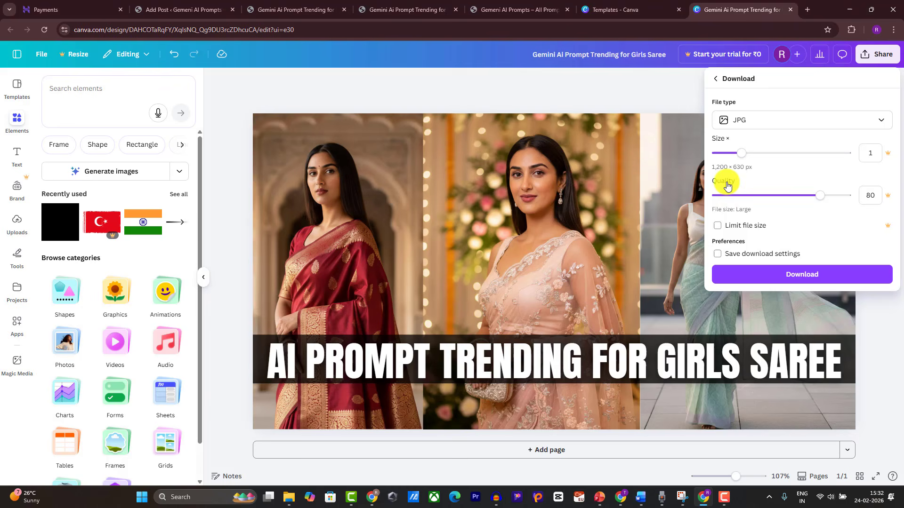
pyautogui.click(759, 279)
# Step: Back in the post editor, start a new empty block after the intro paragraph
pyautogui.click(191, 4)
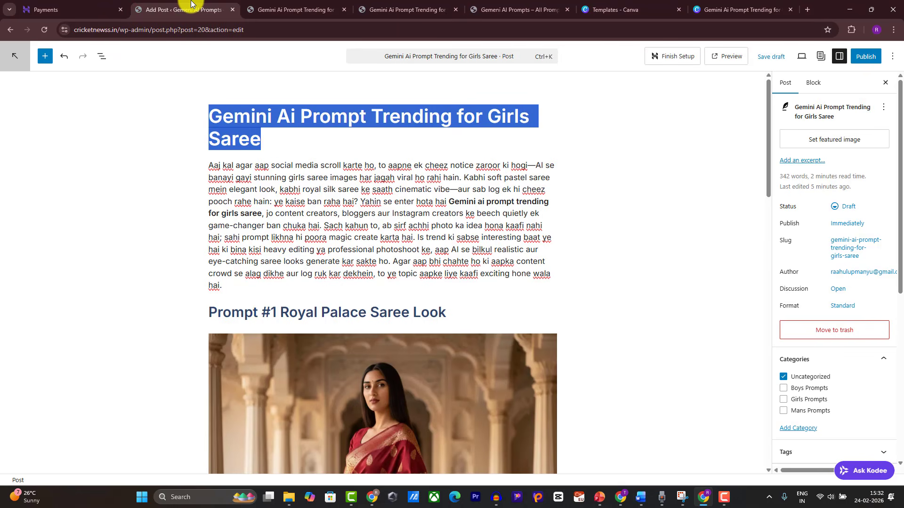
pyautogui.doubleClick(242, 119)
pyautogui.tripleClick(242, 119)
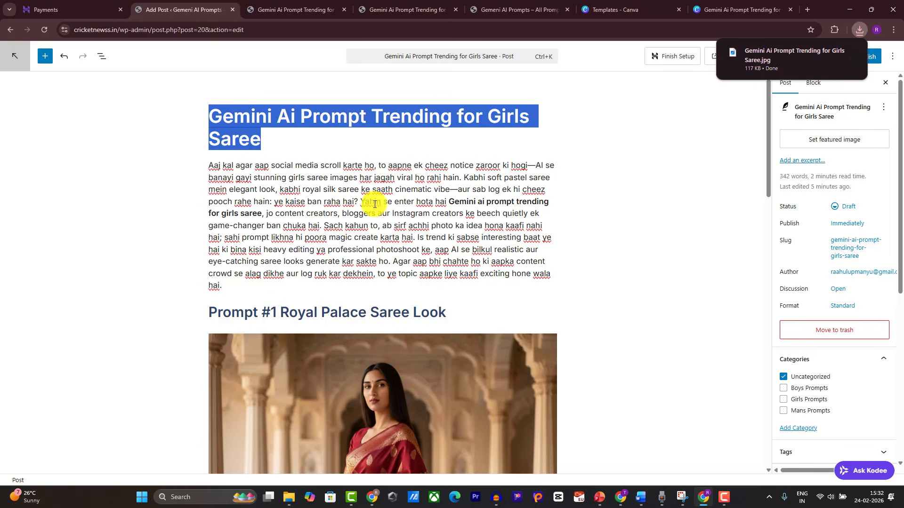
pyautogui.click(264, 286)
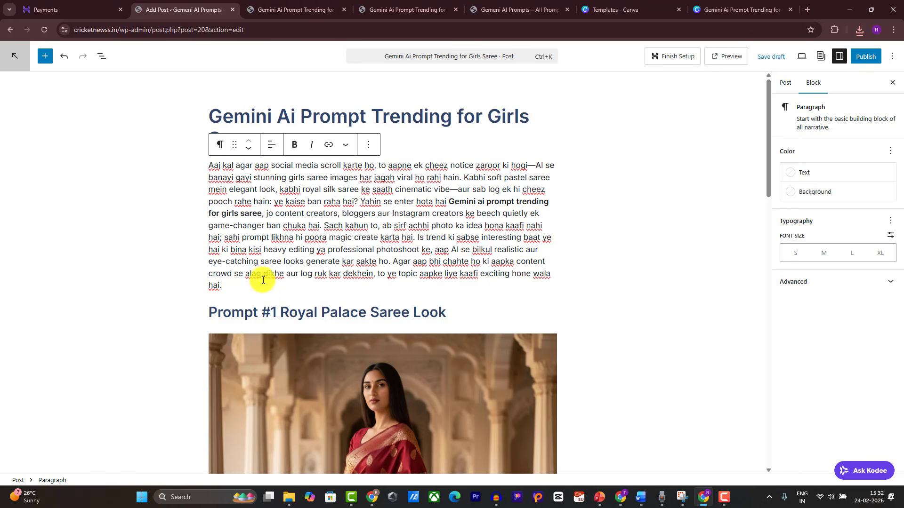
pyautogui.press('Return')
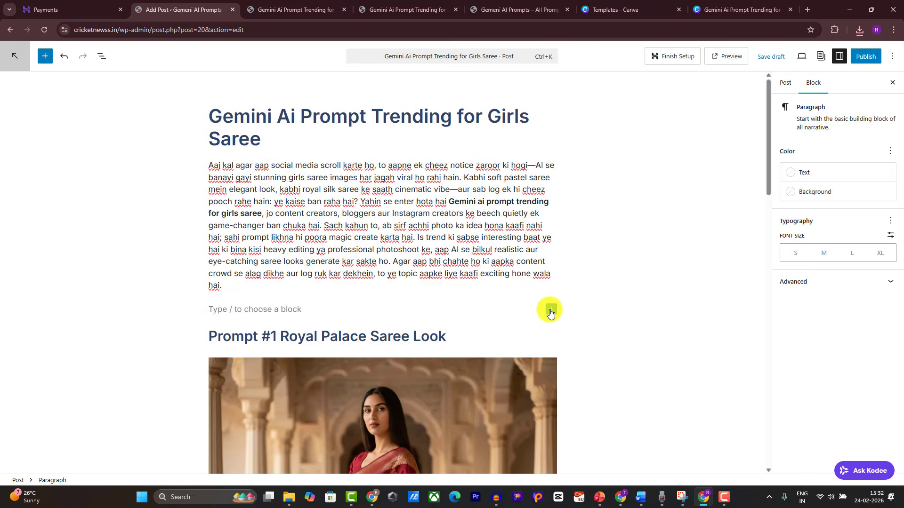
# Step: Add an Image block and upload the three-saree collage below the intro
pyautogui.click(550, 311)
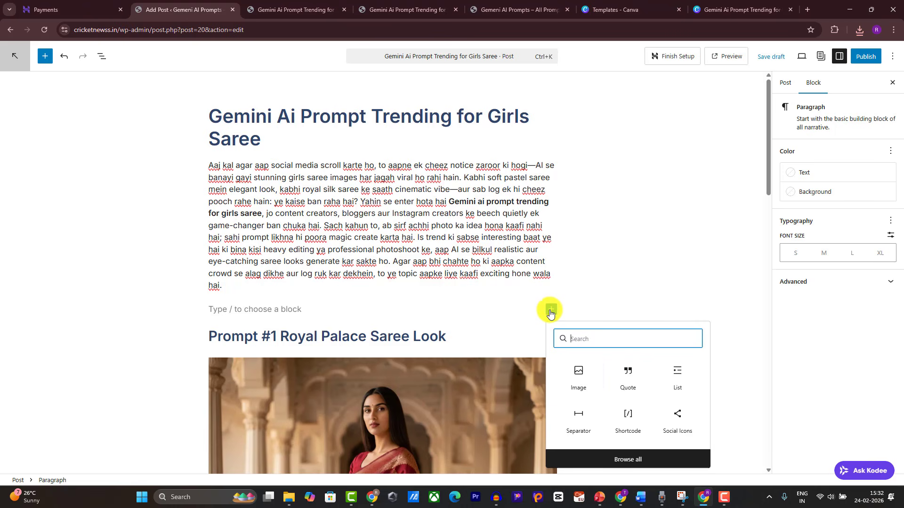
pyautogui.click(580, 381)
pyautogui.click(238, 360)
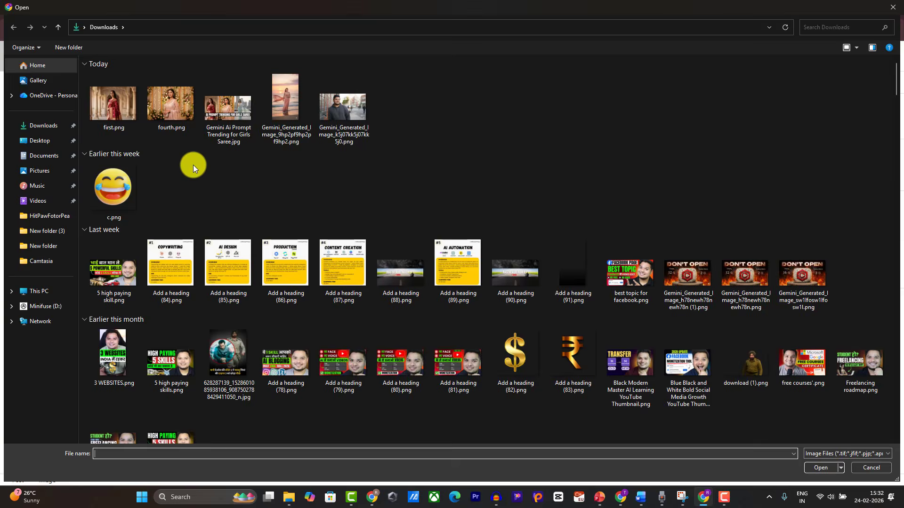
pyautogui.doubleClick(104, 116)
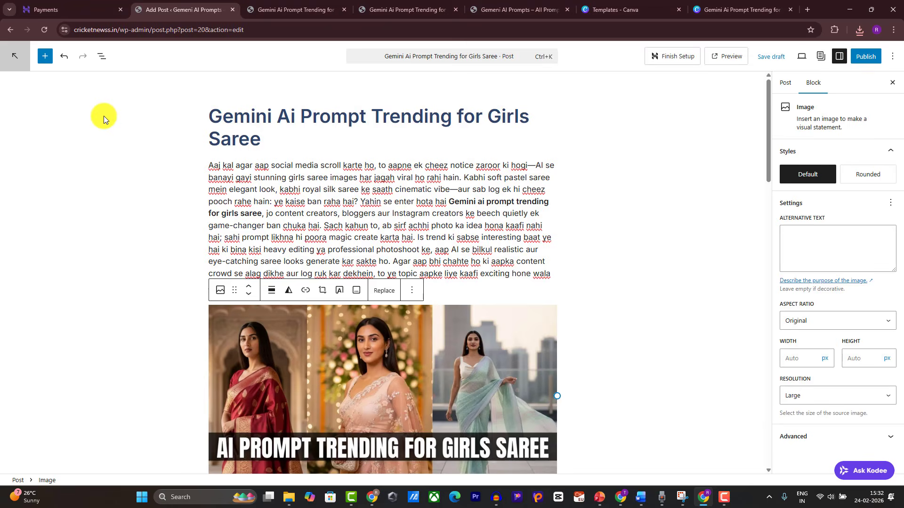
pyautogui.scroll(-2, 499, 273)
pyautogui.scroll(-1, 502, 275)
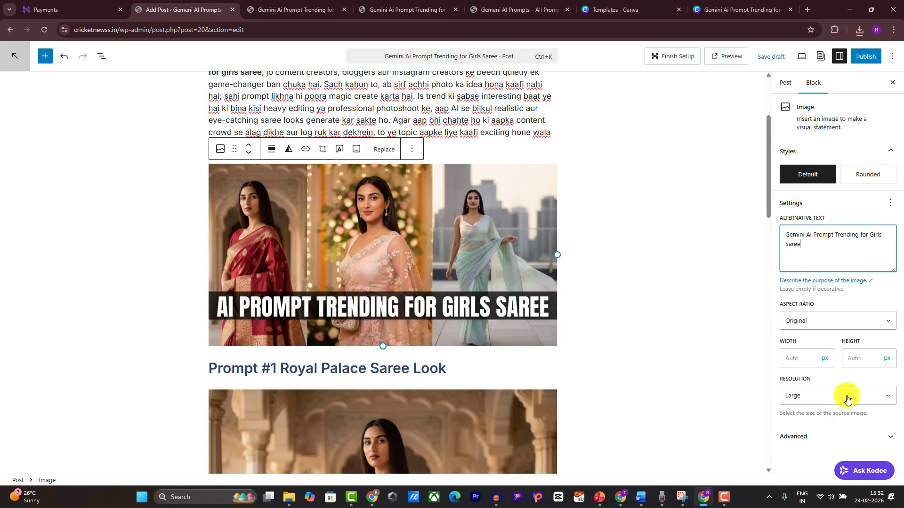
pyautogui.scroll(3, 669, 273)
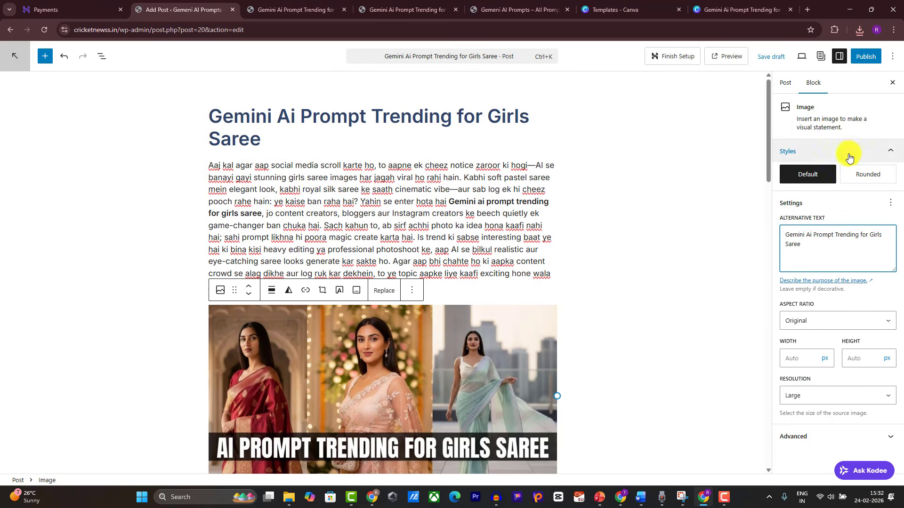
pyautogui.click(447, 178)
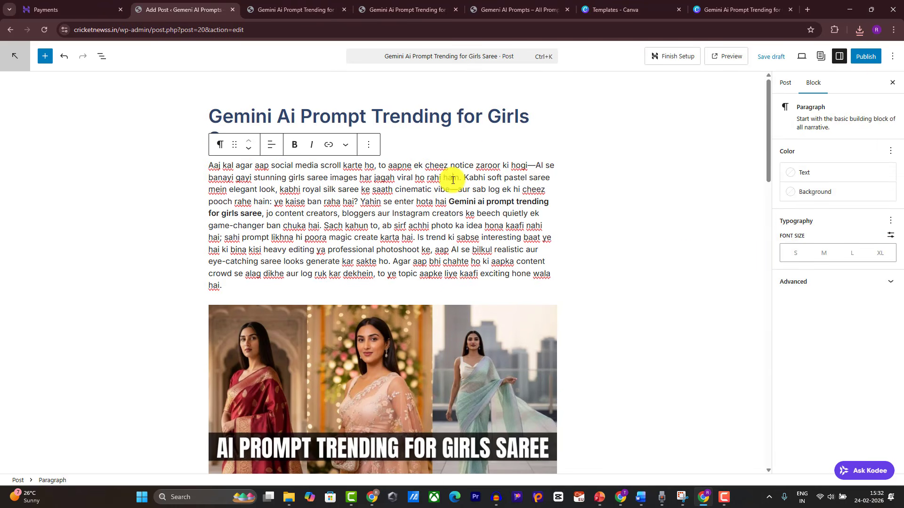
# Step: Set the saree collage as the post's featured image
pyautogui.click(786, 84)
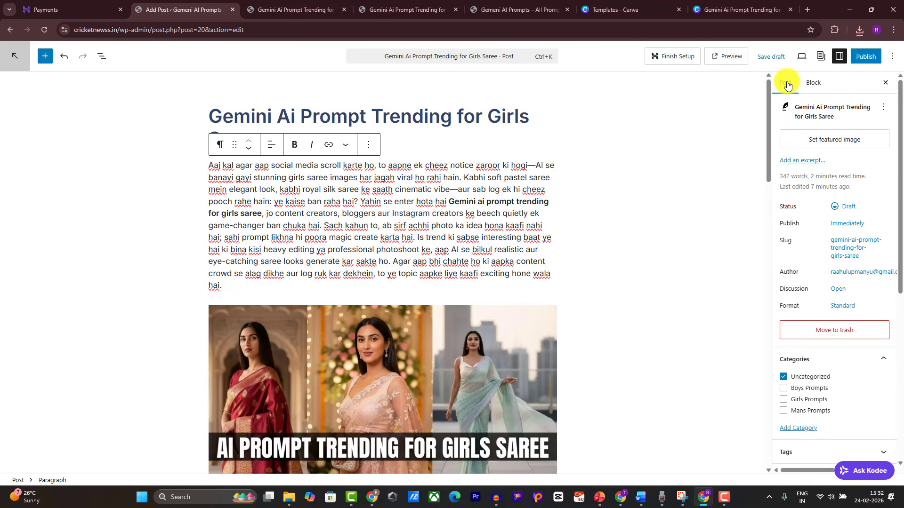
pyautogui.click(821, 140)
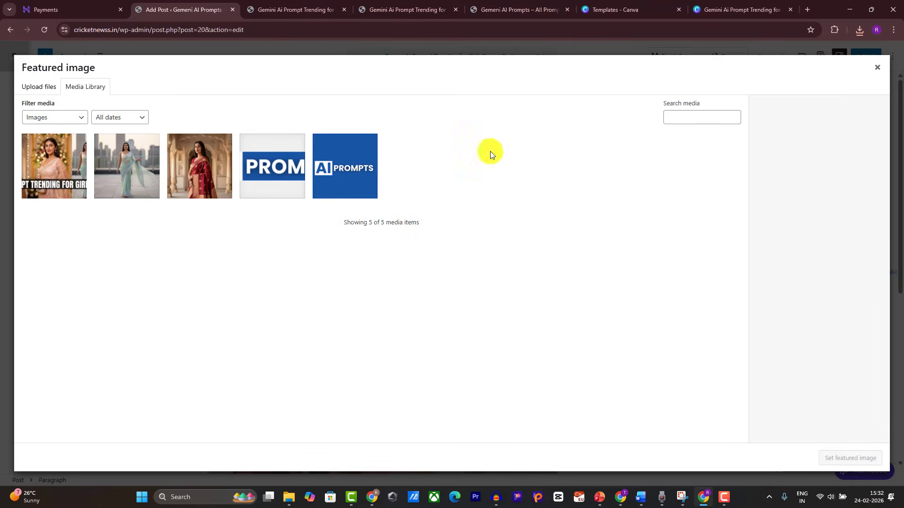
pyautogui.click(43, 176)
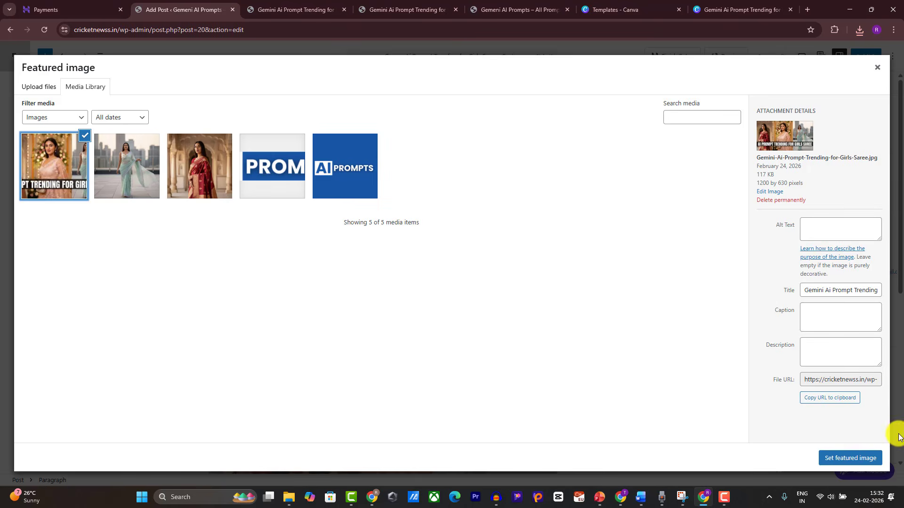
pyautogui.click(849, 458)
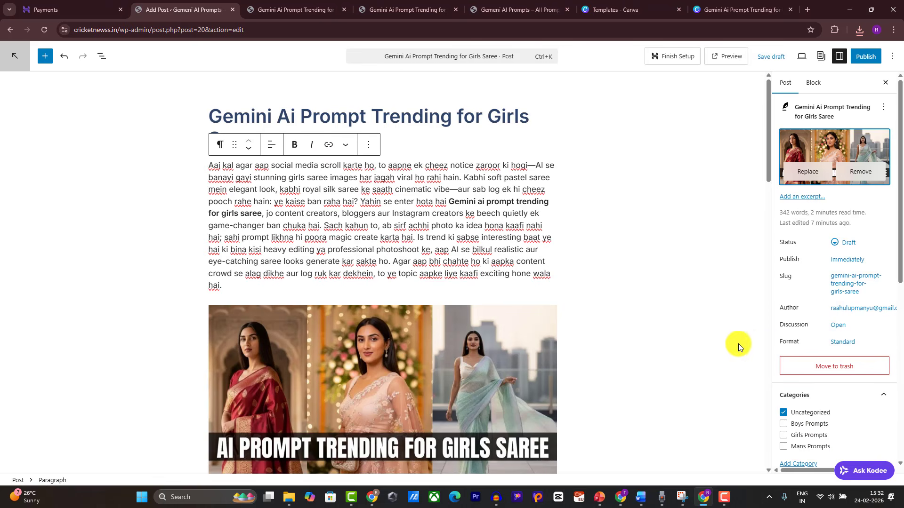
# Step: File the post under Girls Prompts instead of Uncategorized and save it as a draft
pyautogui.scroll(-3, 812, 301)
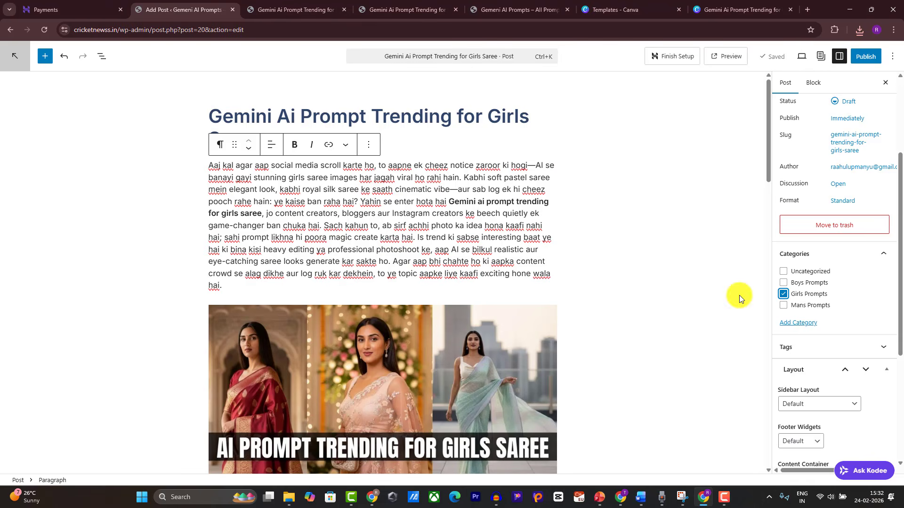
pyautogui.scroll(-7, 494, 206)
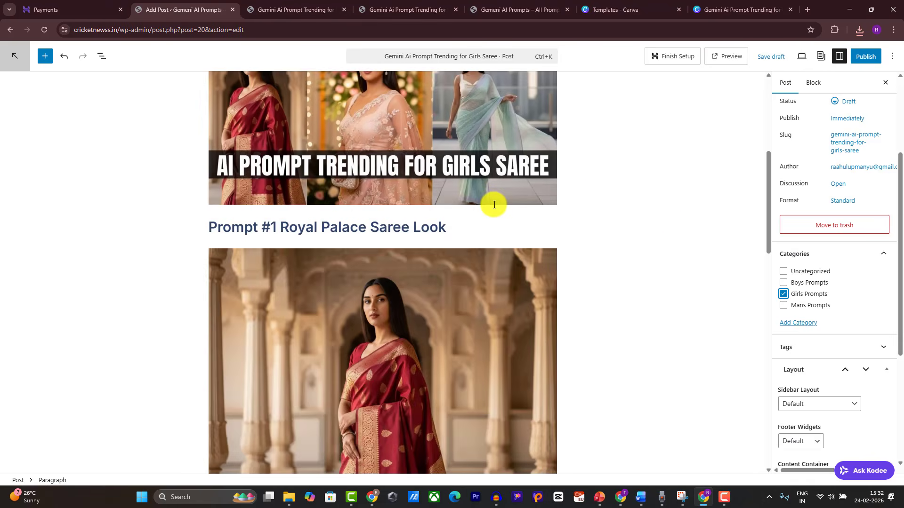
pyautogui.scroll(3, 774, 211)
pyautogui.scroll(7, 639, 162)
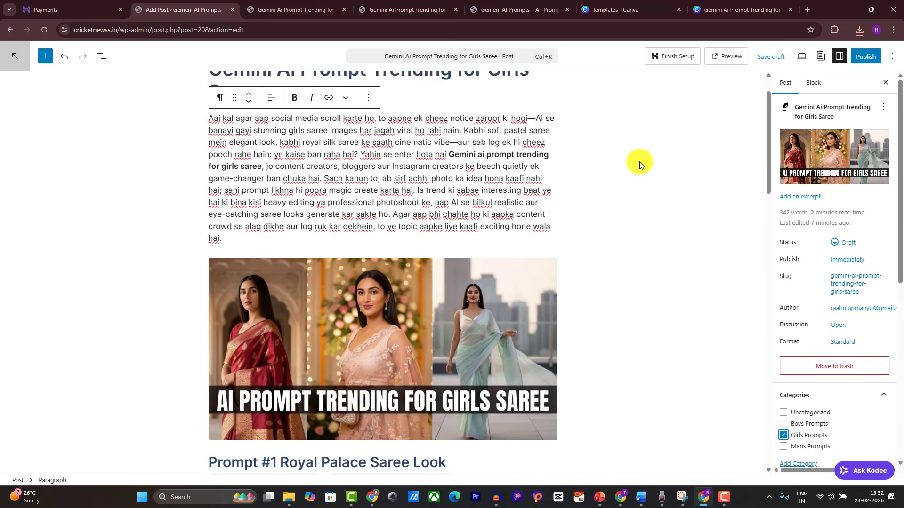
pyautogui.click(775, 57)
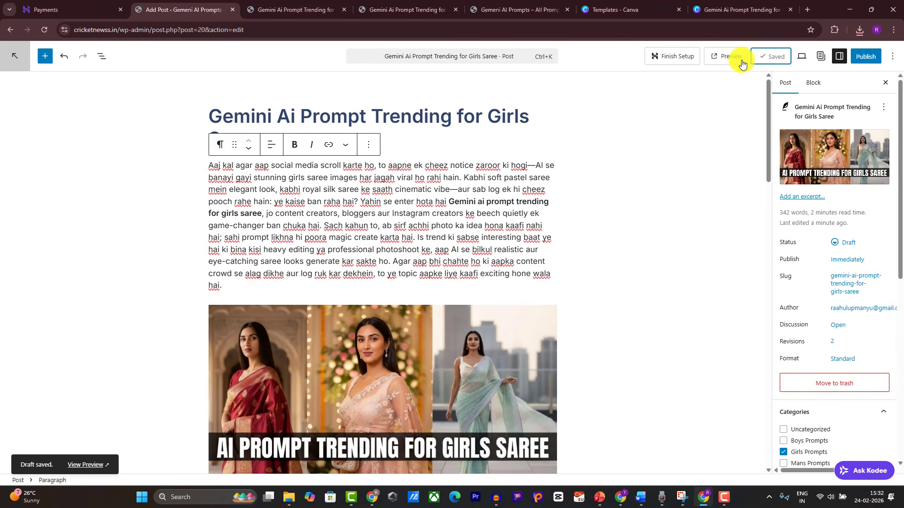
pyautogui.click(802, 57)
# Step: Skip the Rank Math account connection and start the wizard in Advanced mode
pyautogui.click(802, 58)
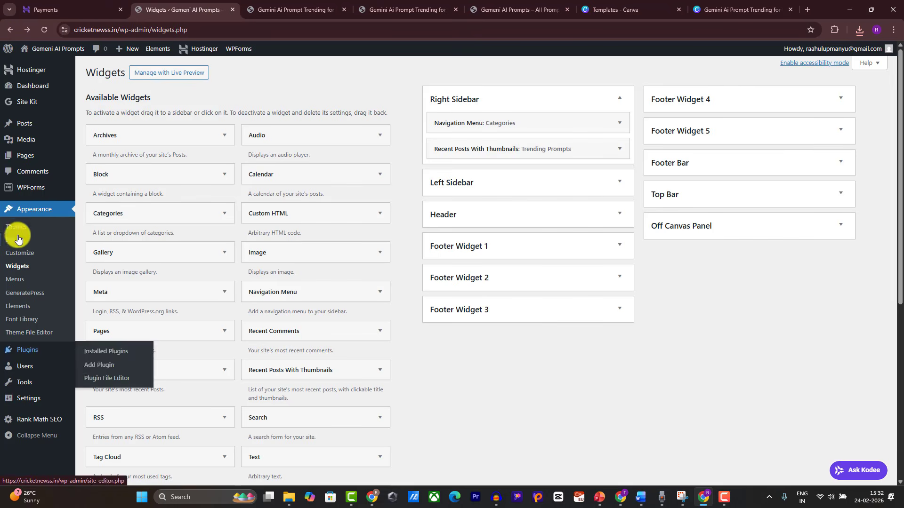
pyautogui.moveTo(24, 349)
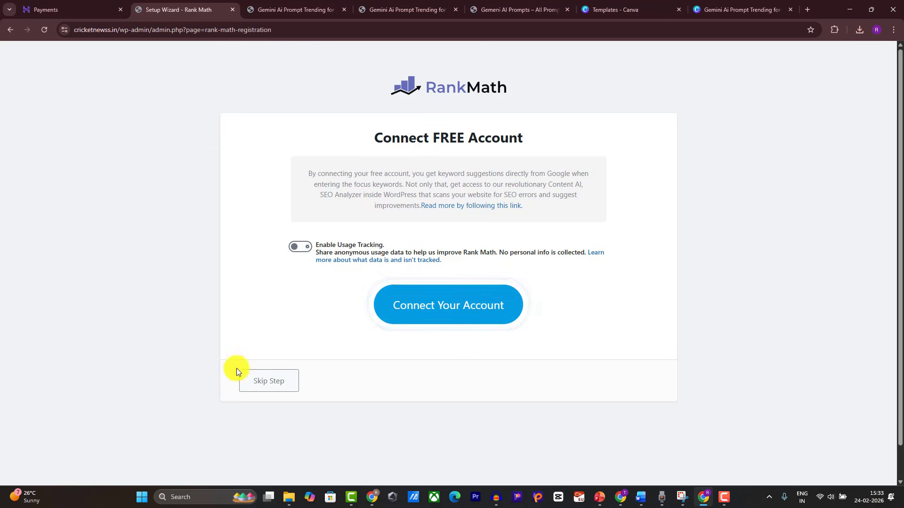
pyautogui.click(243, 384)
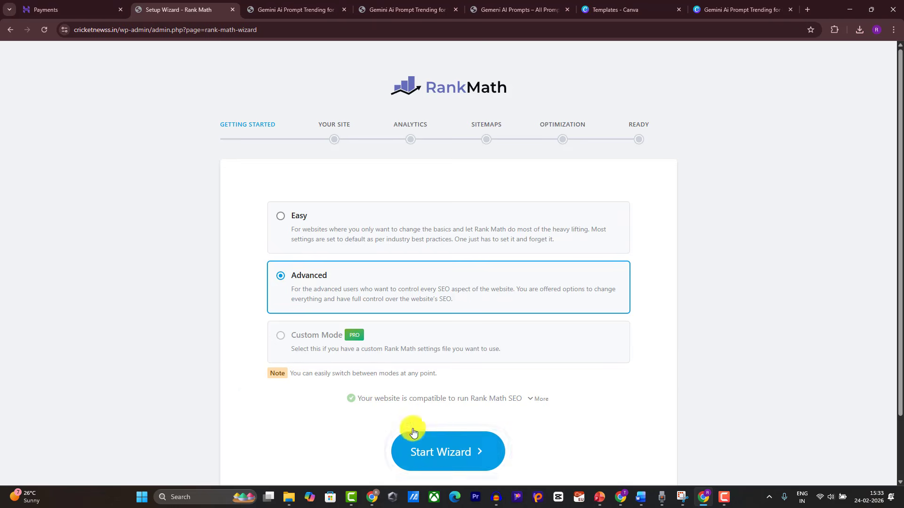
pyautogui.click(439, 459)
# Step: Save and continue through Your Site, Analytics, Sitemaps and Optimization, then return to the dashboard
pyautogui.scroll(-6, 427, 437)
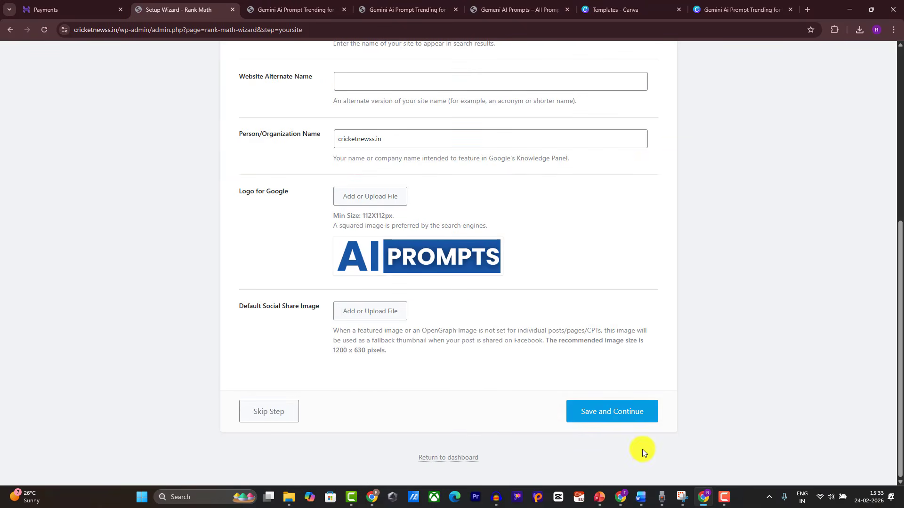
pyautogui.click(611, 413)
pyautogui.scroll(-5, 593, 428)
pyautogui.click(614, 418)
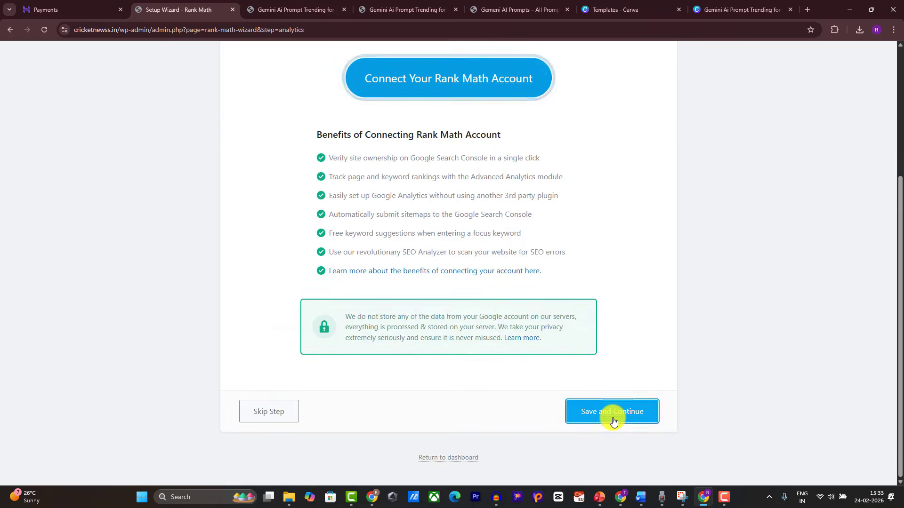
pyautogui.click(618, 416)
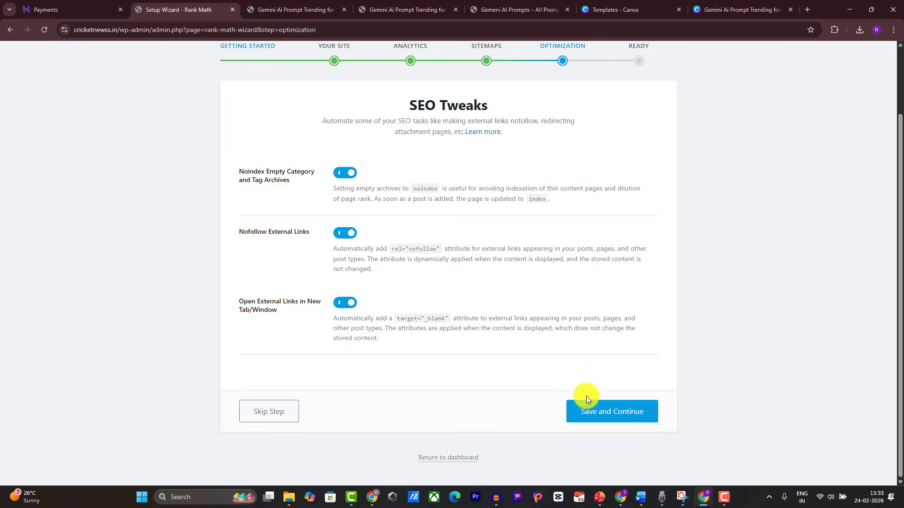
pyautogui.click(597, 411)
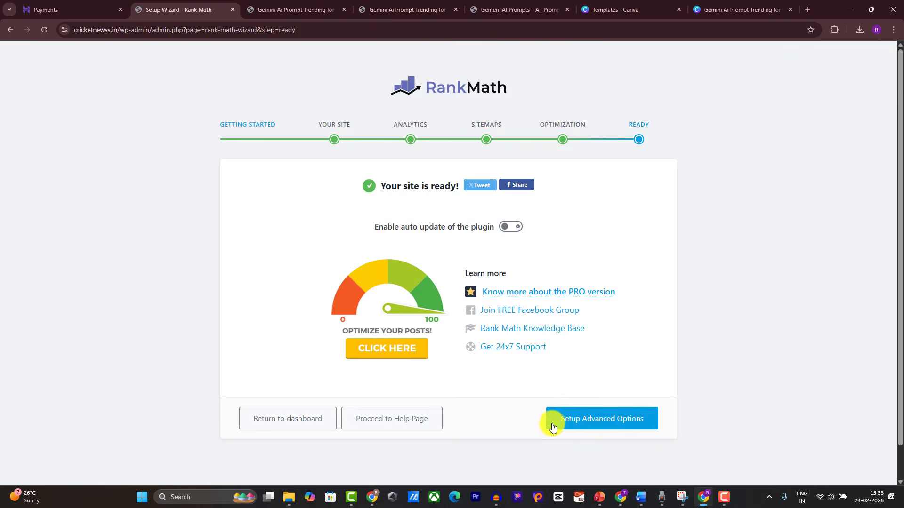
pyautogui.click(283, 425)
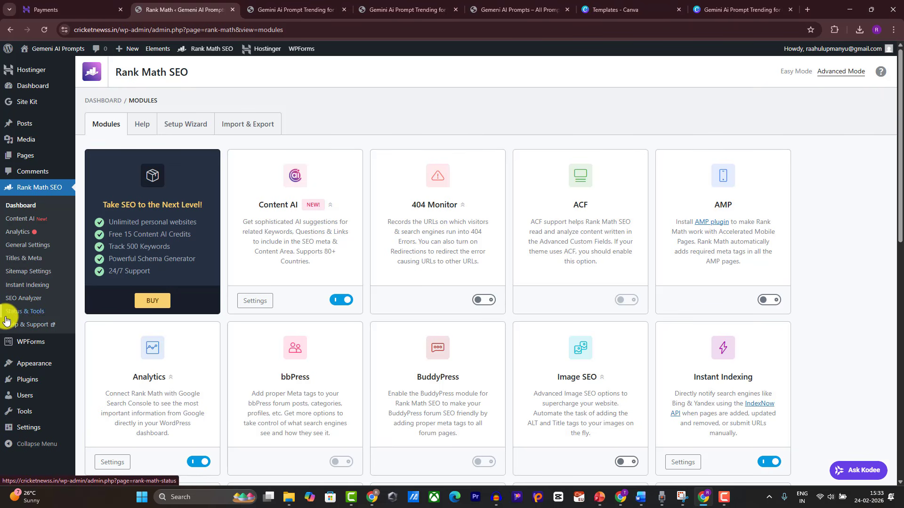
# Step: Note the sitemap index link in Rank Math's Sitemap Settings, then return to the Canva collage
pyautogui.moveTo(33, 365)
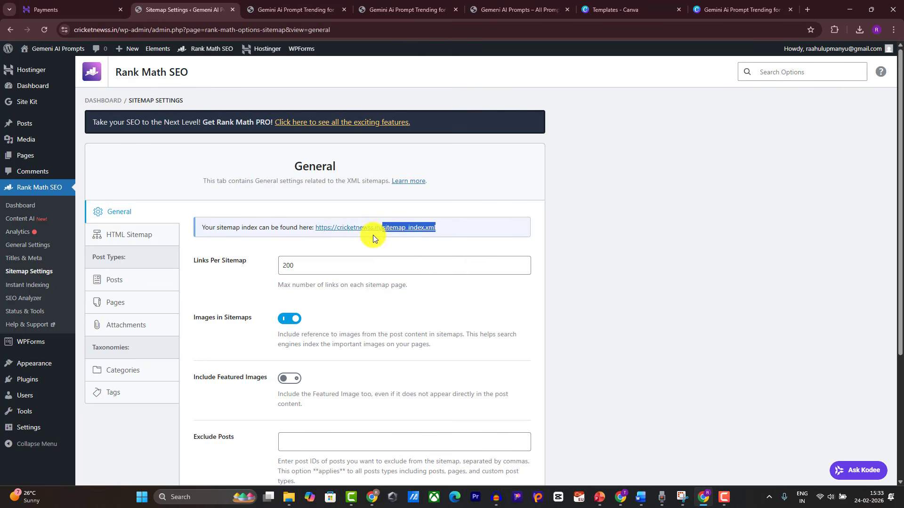
pyautogui.click(797, 8)
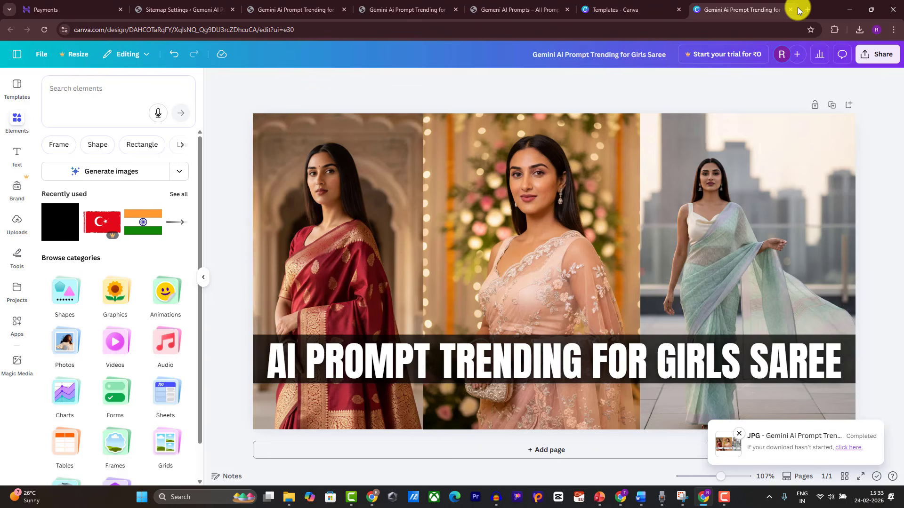
# Step: Find Google Search Console through a web search and open the site's overview
pyautogui.click(806, 9)
pyautogui.write('sea')
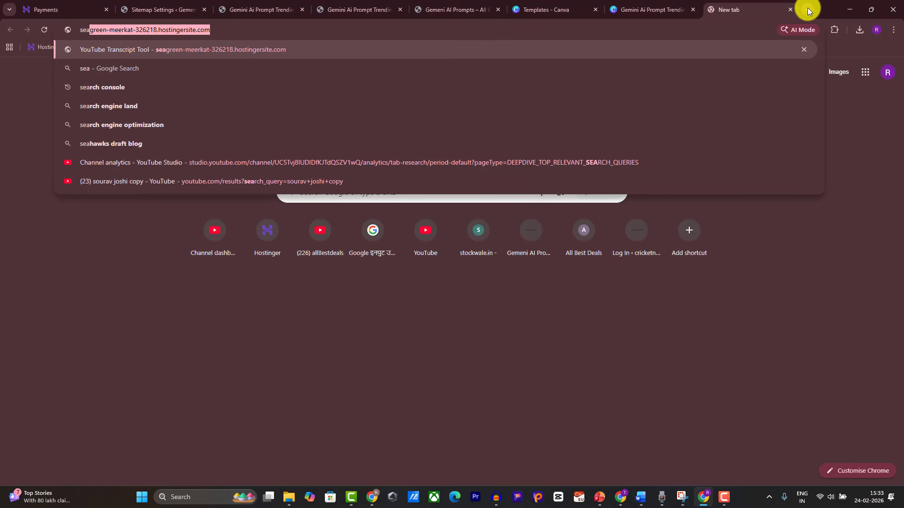
pyautogui.click(369, 89)
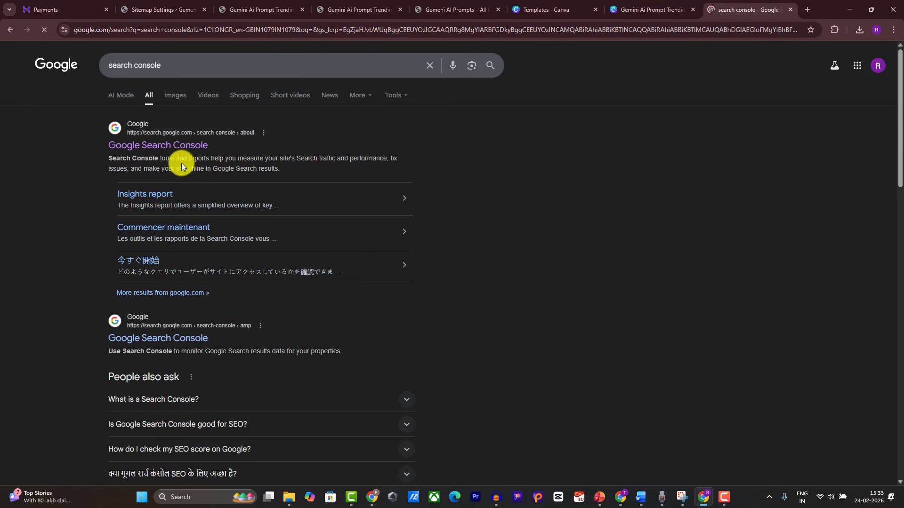
pyautogui.click(170, 151)
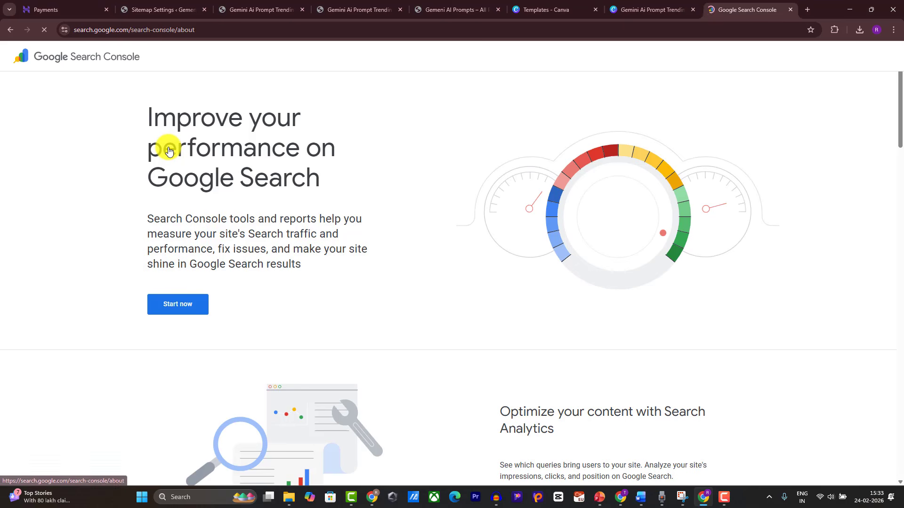
pyautogui.click(170, 305)
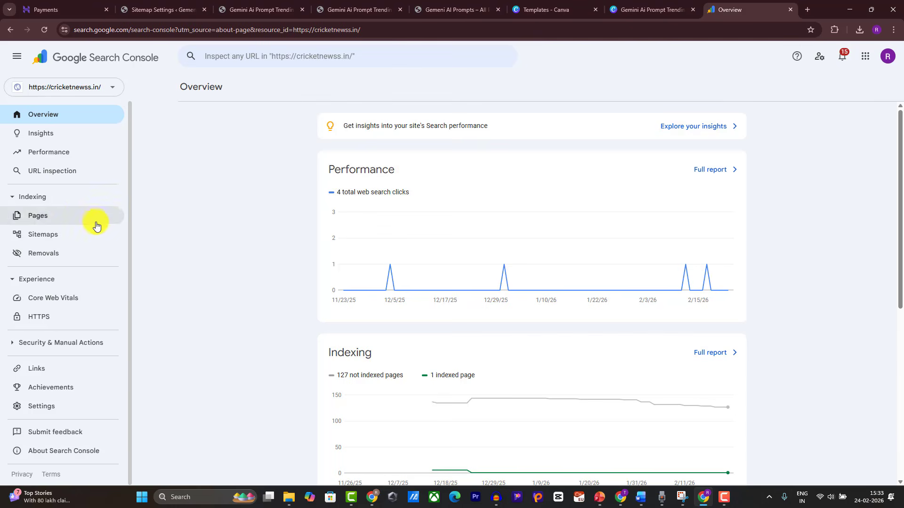
# Step: Enter sitemap_index.xml as a new sitemap, then switch to the saree post page
pyautogui.click(66, 236)
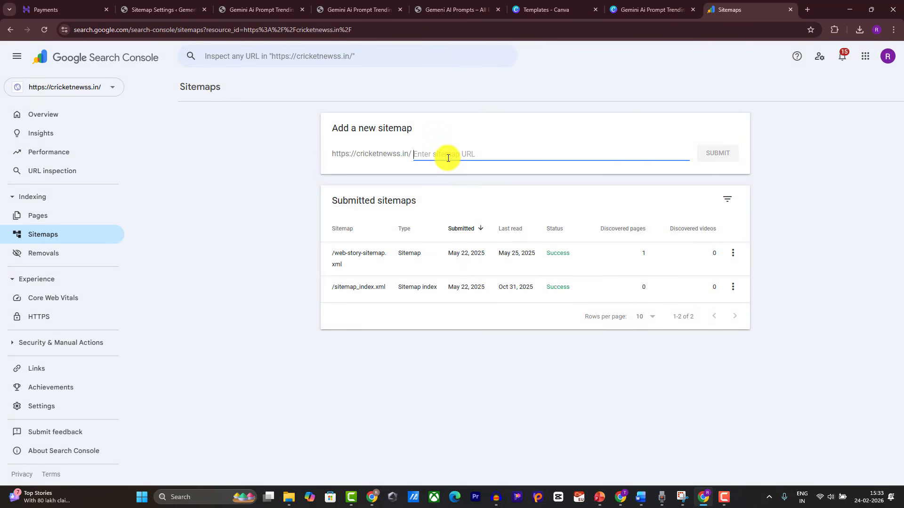
pyautogui.write('sitemap_index.xml')
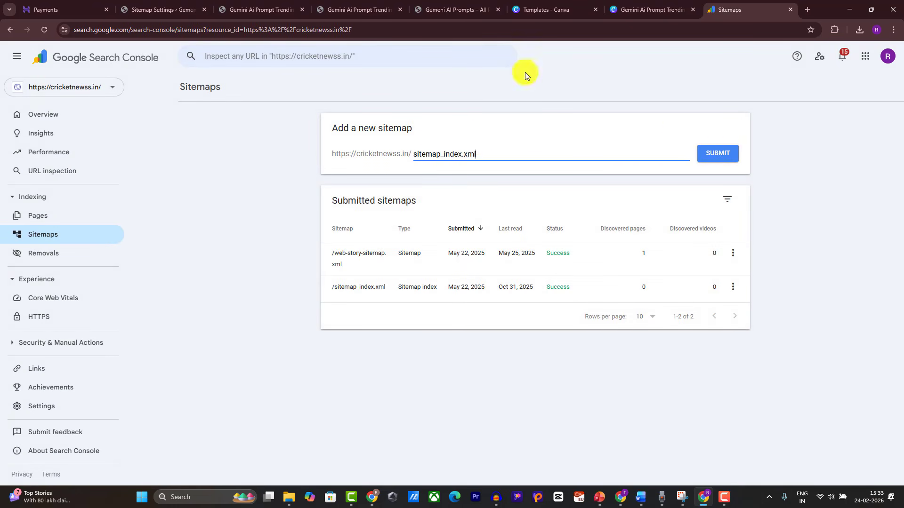
pyautogui.click(228, 5)
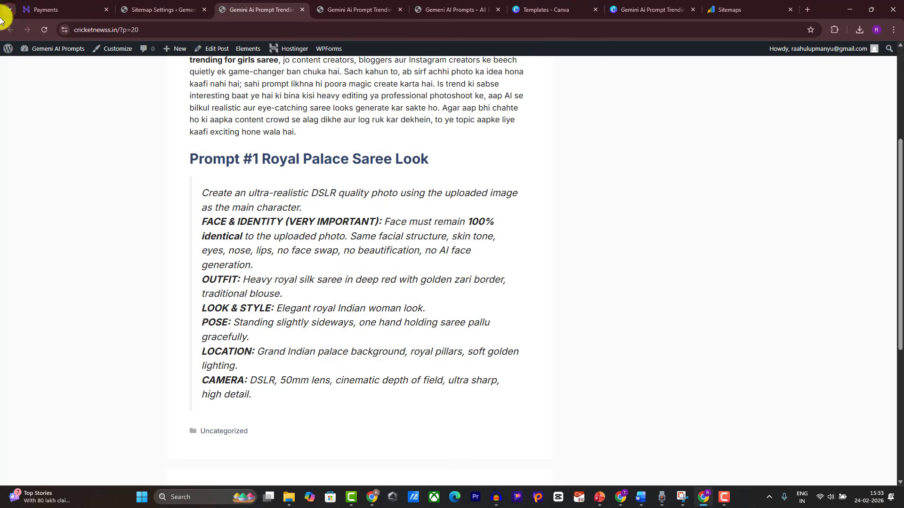
# Step: Open the Rank Math SEO analysis panel for the saree post
pyautogui.click(155, 9)
pyautogui.moveTo(25, 124)
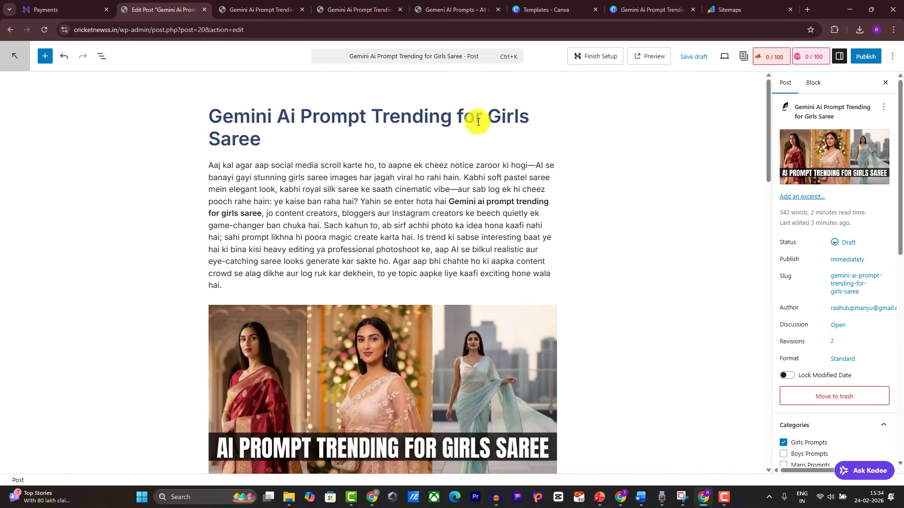
pyautogui.click(813, 57)
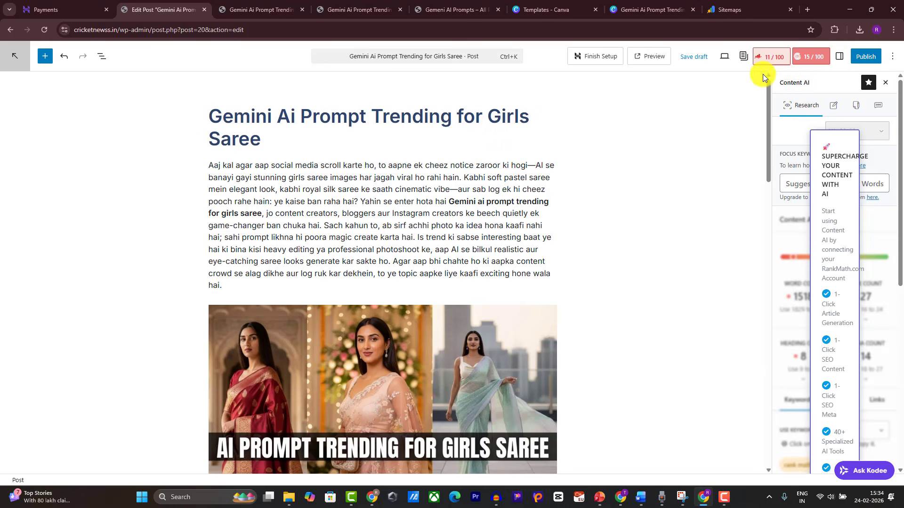
pyautogui.click(770, 58)
pyautogui.click(771, 63)
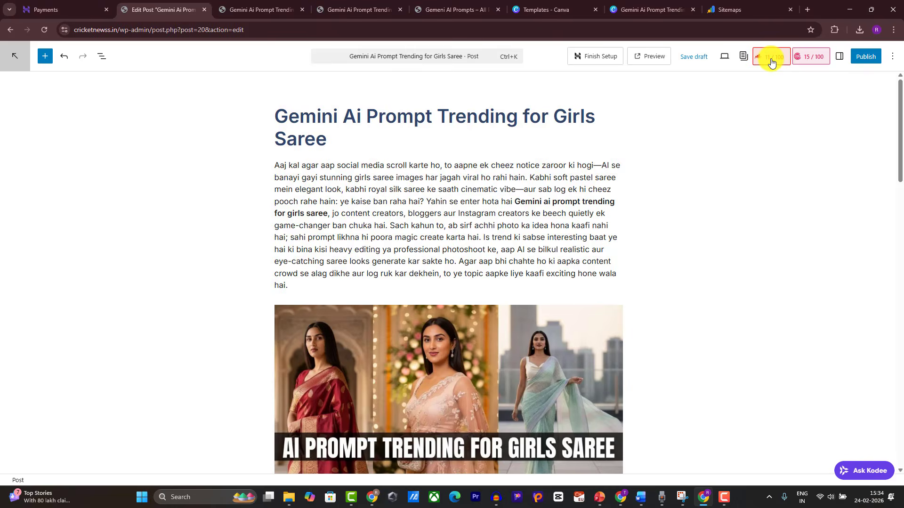
pyautogui.click(771, 63)
pyautogui.scroll(-1, 796, 164)
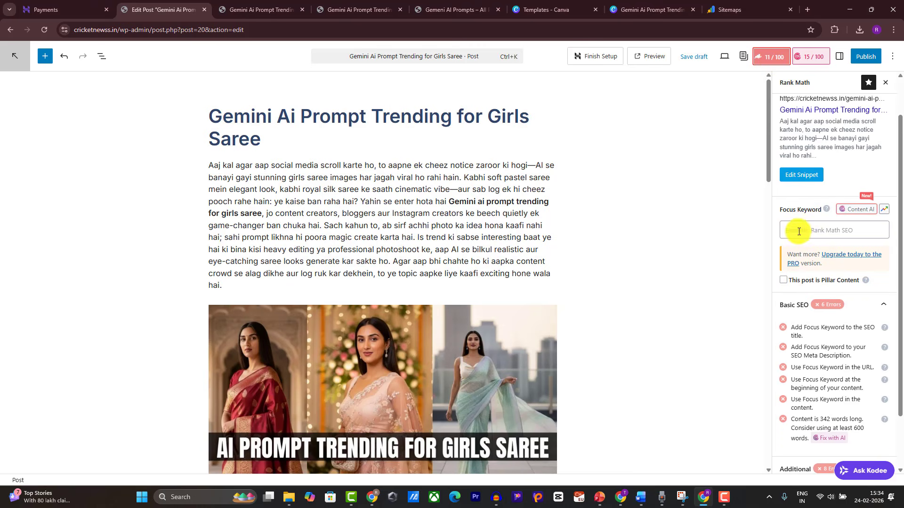
# Step: Paste 'Gemini Ai Prompt Trending for Girls Saree' as the focus keyword, reaching 66/100
pyautogui.click(799, 231)
pyautogui.moveTo(211, 115); pyautogui.dragTo(288, 142)
pyautogui.hotkey('ctrl', 'c')
pyautogui.click(798, 226)
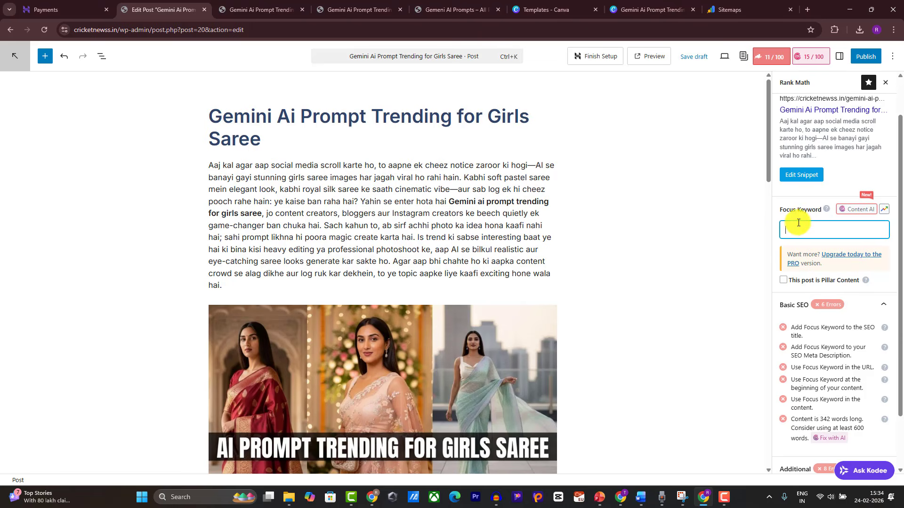
pyautogui.hotkey('ctrl', 'v')
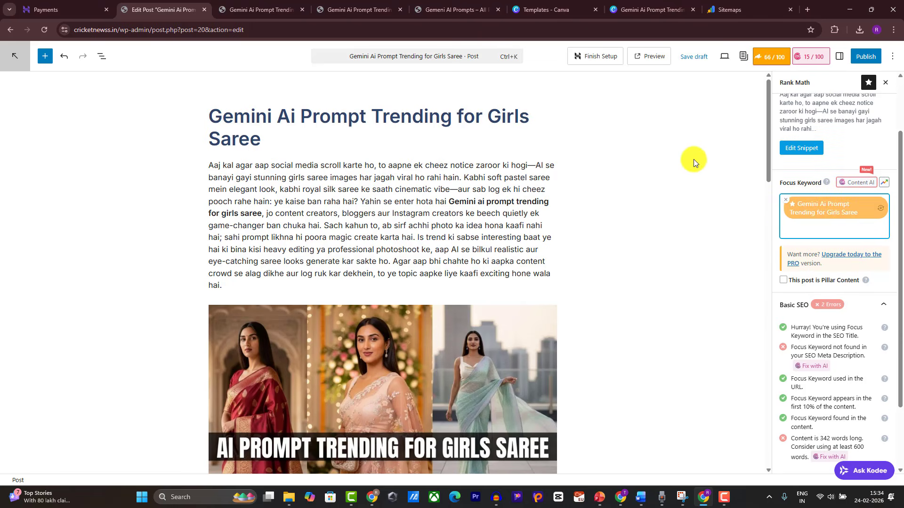
pyautogui.scroll(-20, 414, 232)
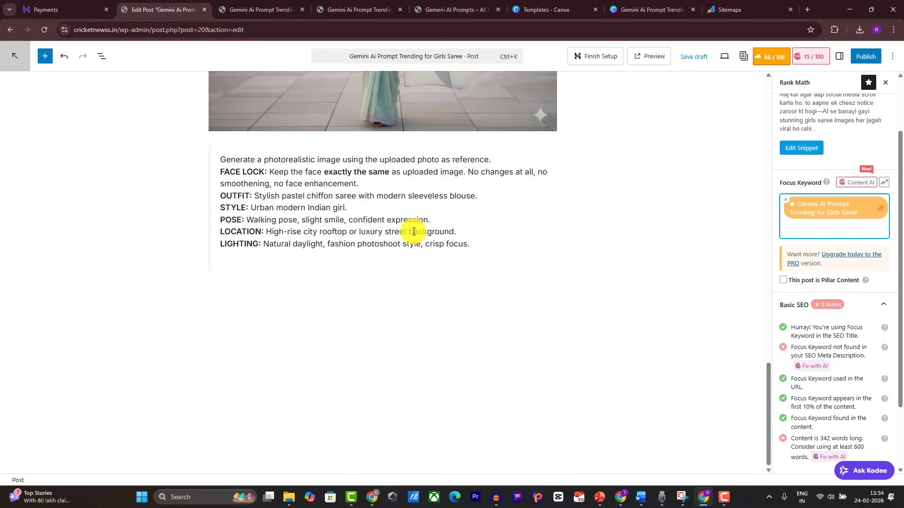
pyautogui.scroll(10, 414, 231)
pyautogui.scroll(10, 413, 232)
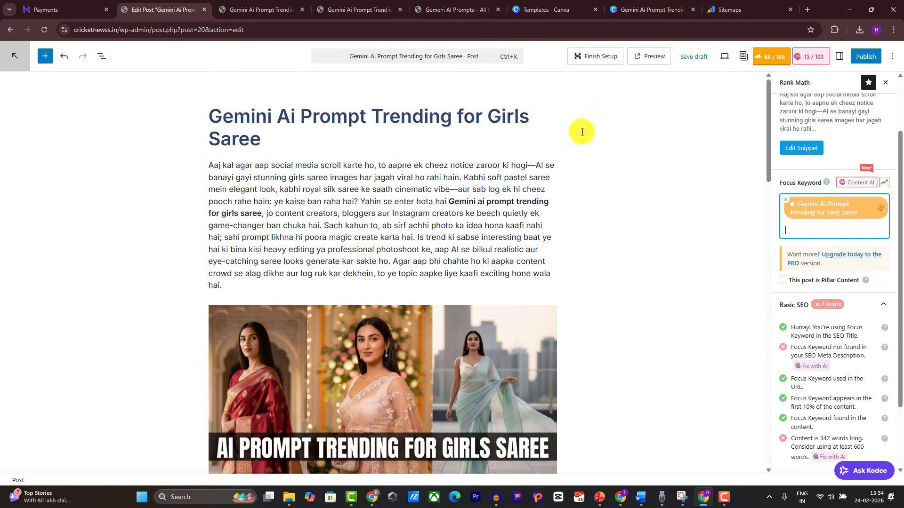
# Step: Publish the saree post and reload its live page
pyautogui.click(861, 56)
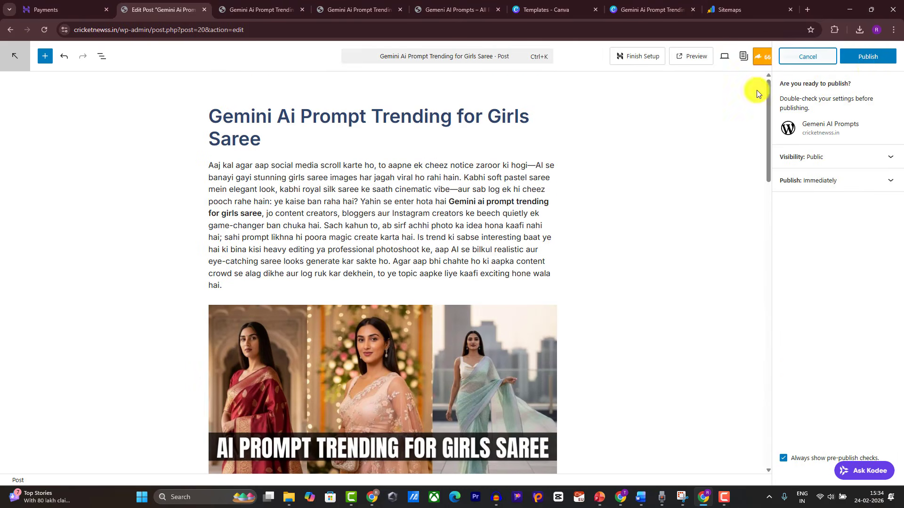
pyautogui.click(886, 56)
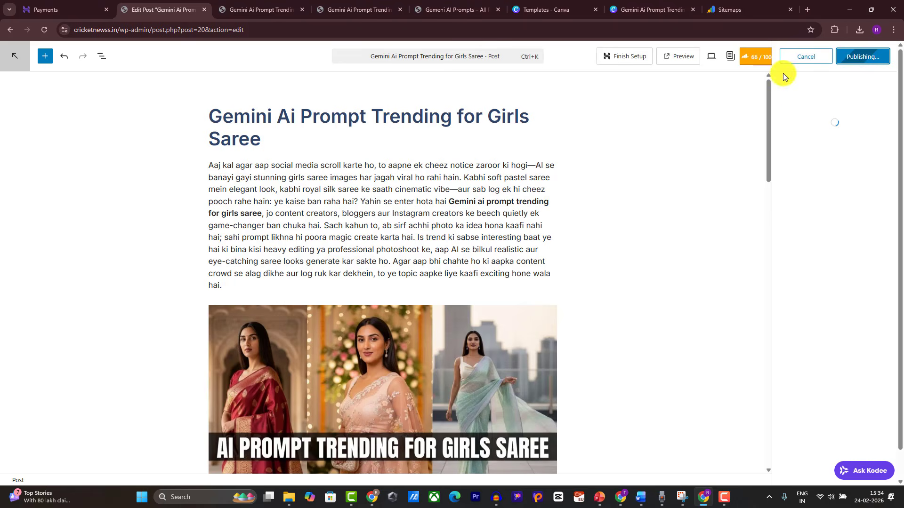
pyautogui.click(357, 9)
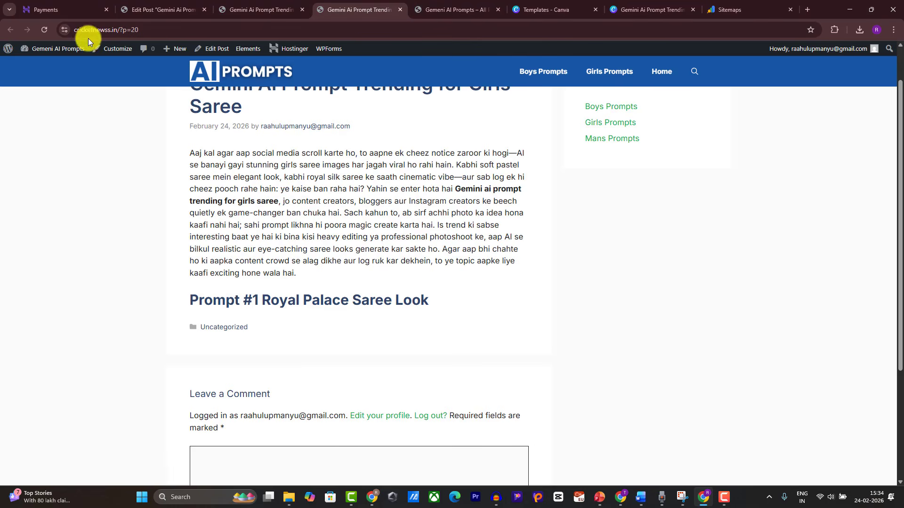
pyautogui.click(45, 30)
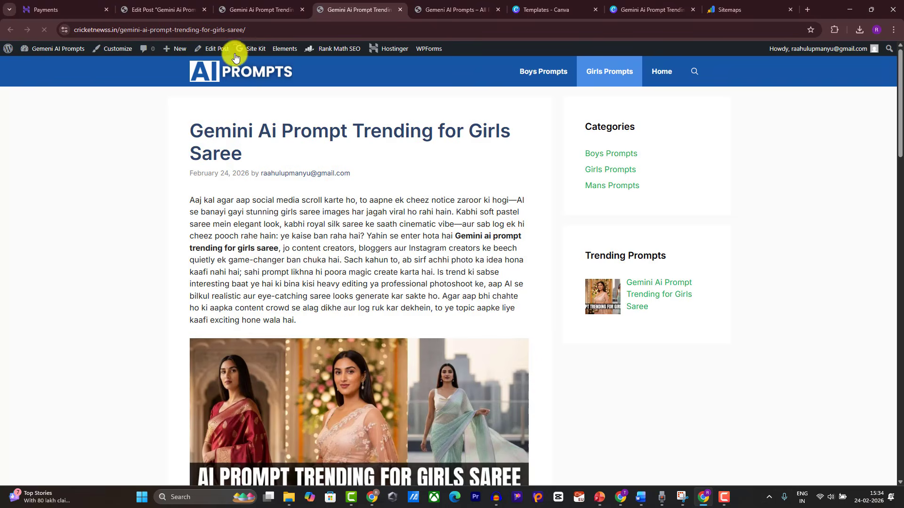
# Step: Scroll through the live post, then go to the site's home page and reload it
pyautogui.scroll(-15, 224, 129)
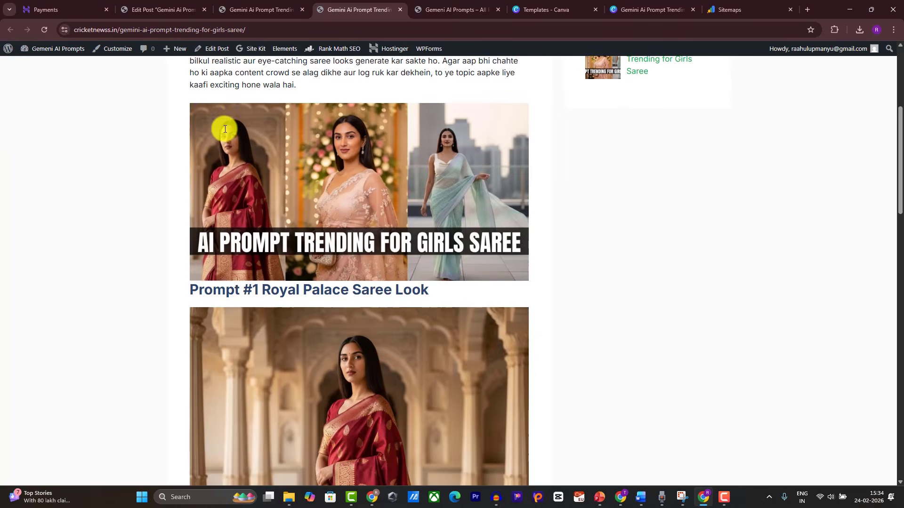
pyautogui.scroll(15, 224, 129)
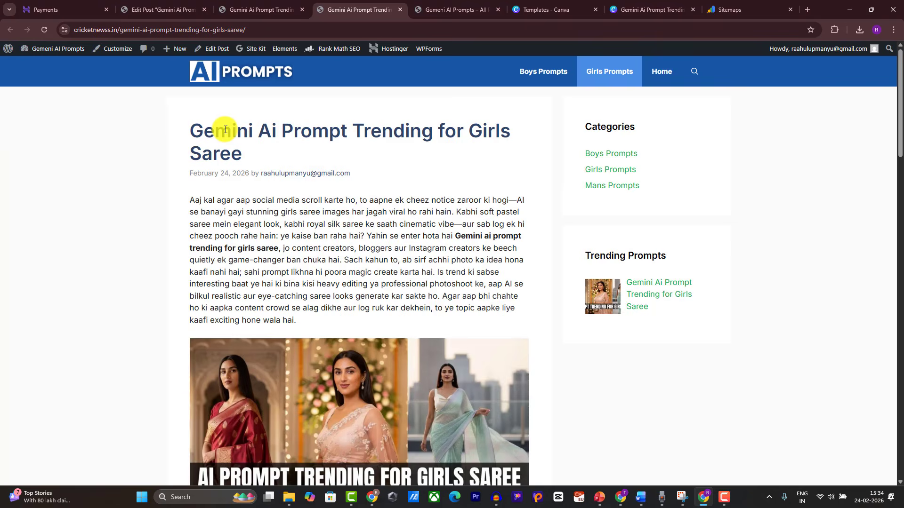
pyautogui.click(214, 77)
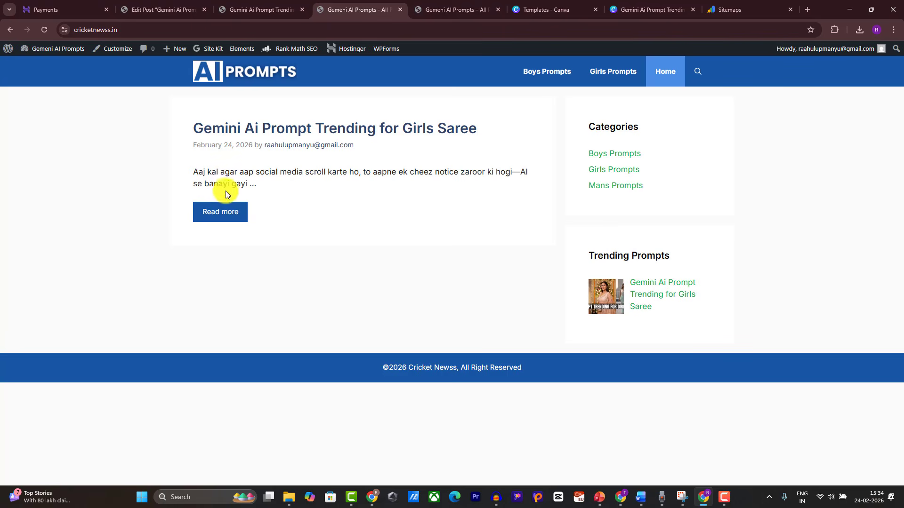
pyautogui.click(43, 31)
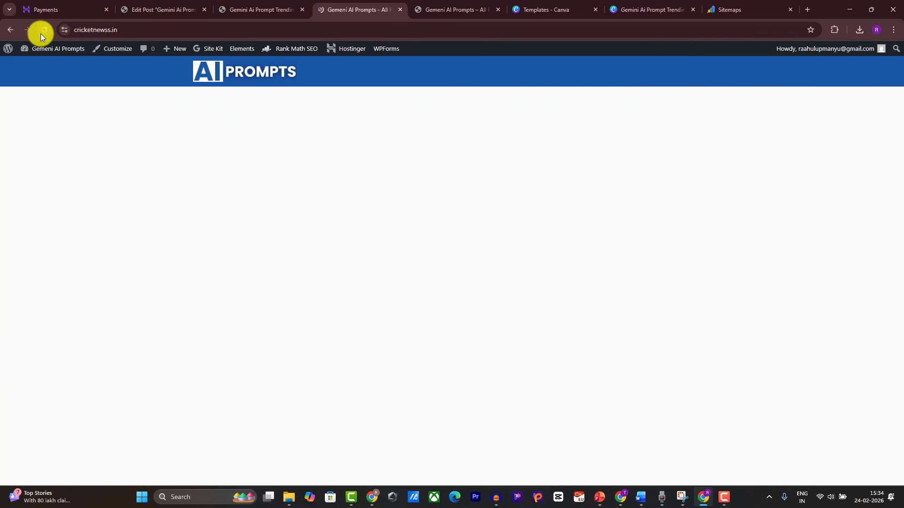
# Step: Enable Display featured images for archives under Customize > Layout > Blog
pyautogui.click(117, 53)
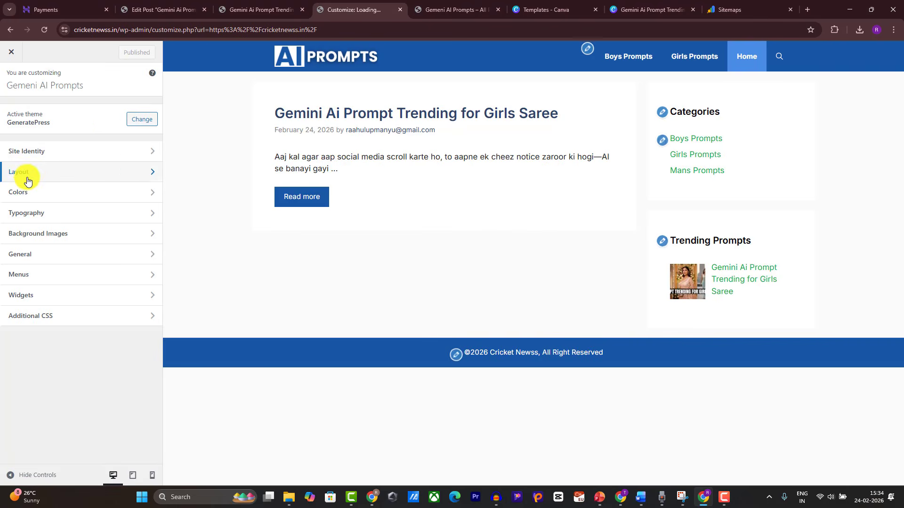
pyautogui.click(28, 181)
pyautogui.click(30, 262)
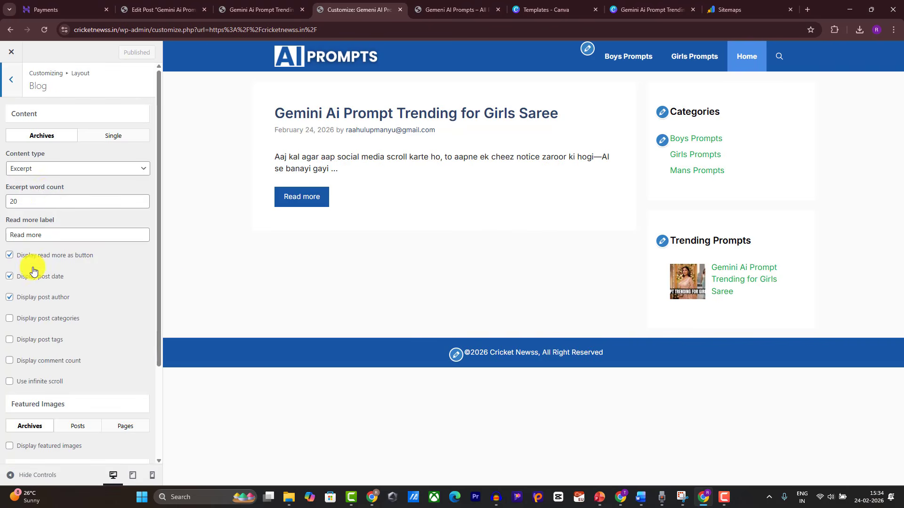
pyautogui.scroll(-3, 26, 202)
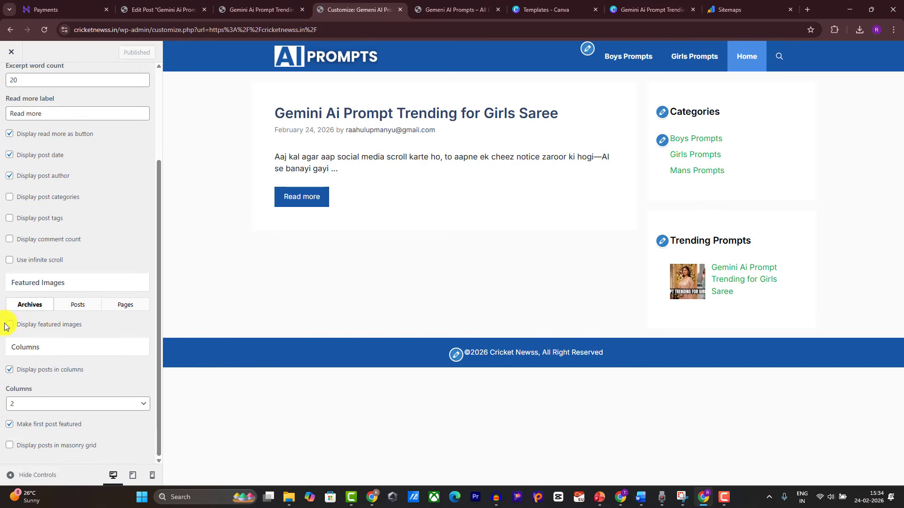
pyautogui.click(10, 325)
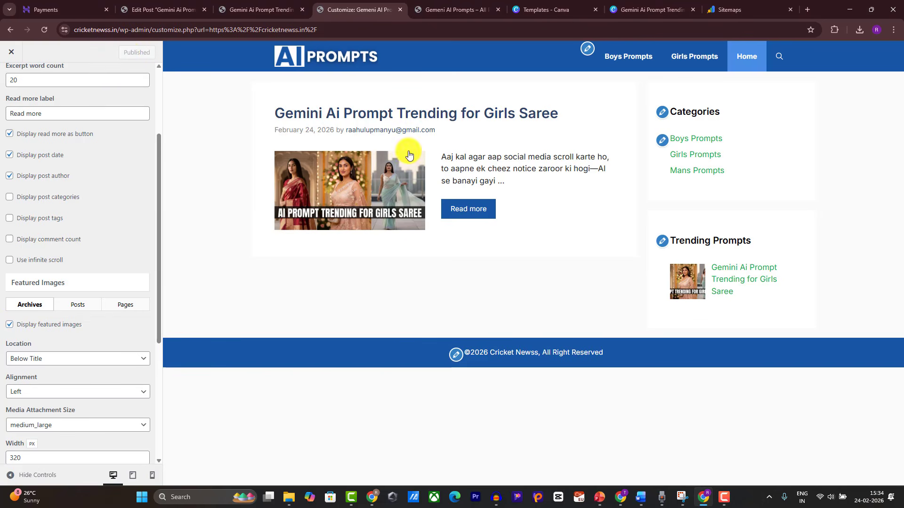
pyautogui.click(9, 53)
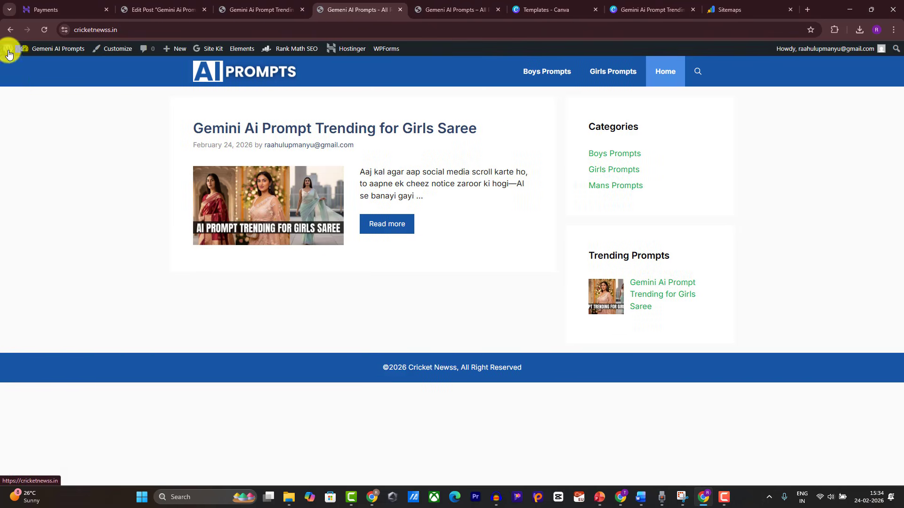
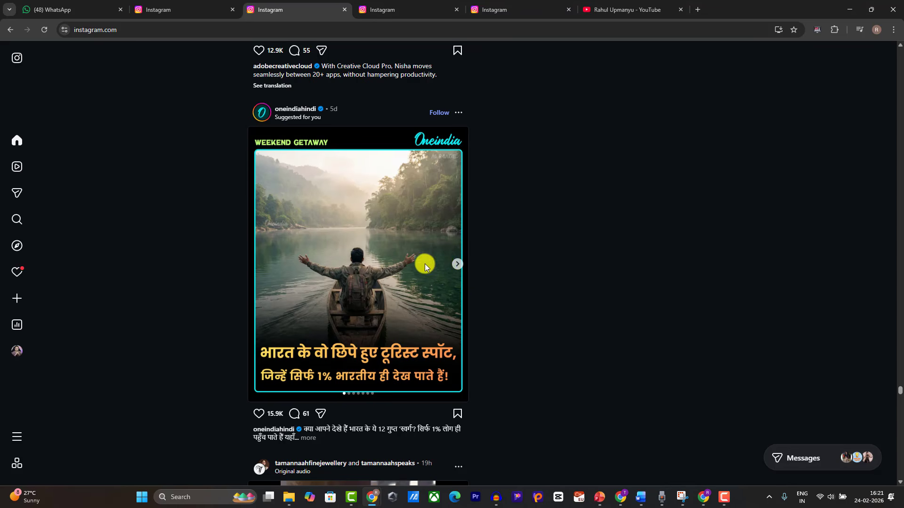
# Step: Advance the Instagram travel carousel four slides, then bring up the Gemini saree prompt browser window
pyautogui.click(456, 266)
pyautogui.click(455, 266)
pyautogui.click(455, 266)
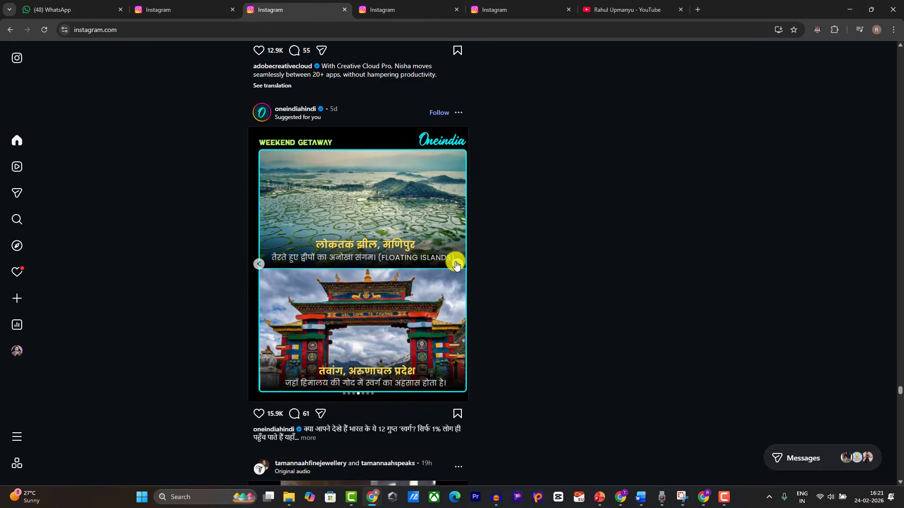
pyautogui.click(455, 266)
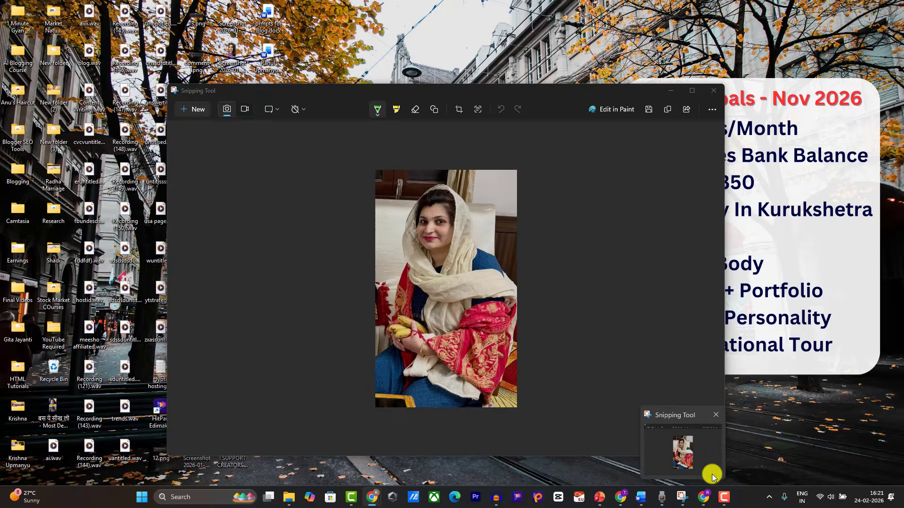
pyautogui.click(703, 499)
# Step: Open the Girls Saree prompt post from the site's home page and select its web address
pyautogui.click(245, 9)
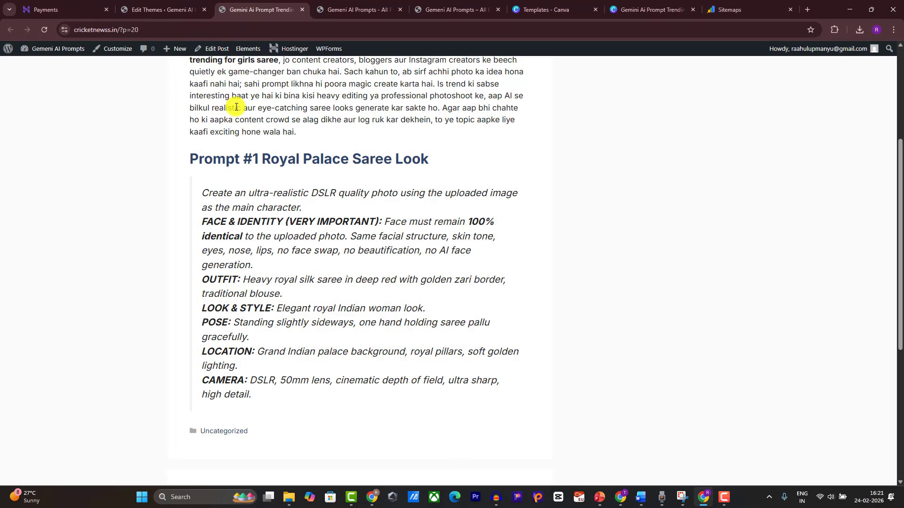
pyautogui.scroll(5, 238, 216)
pyautogui.click(236, 30)
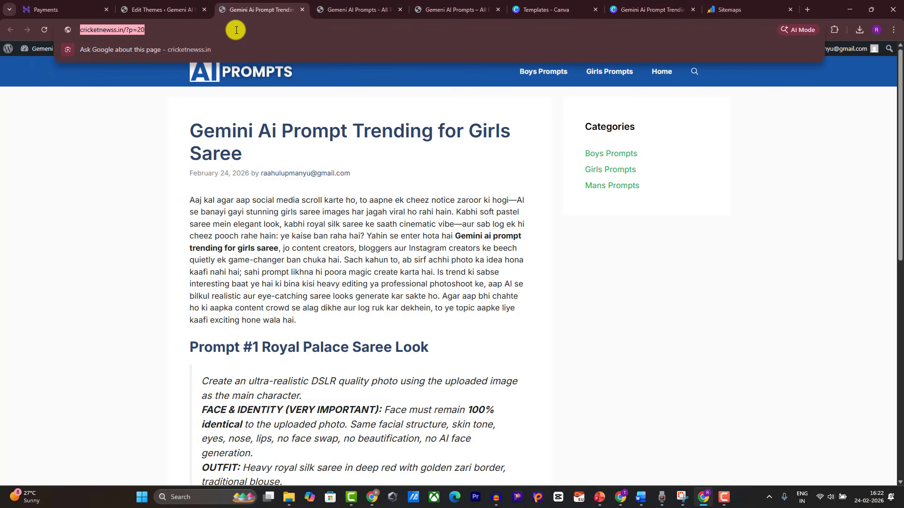
pyautogui.click(312, 13)
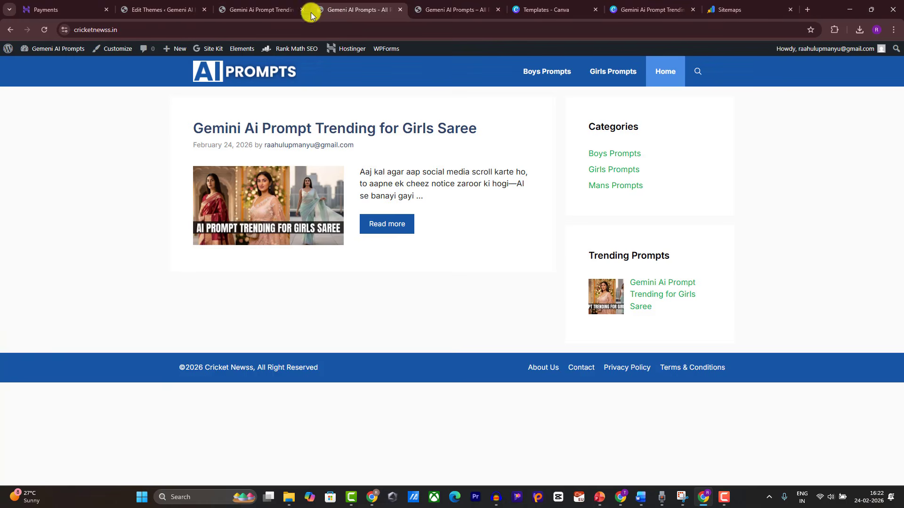
pyautogui.click(227, 170)
pyautogui.click(217, 32)
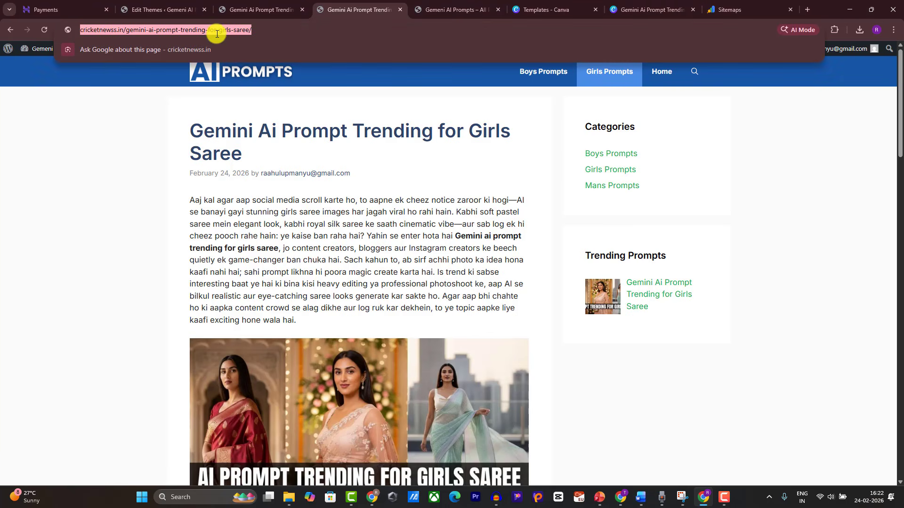
# Step: Load the copied saree prompt post URL in a new tab in the Canva window
pyautogui.click(620, 497)
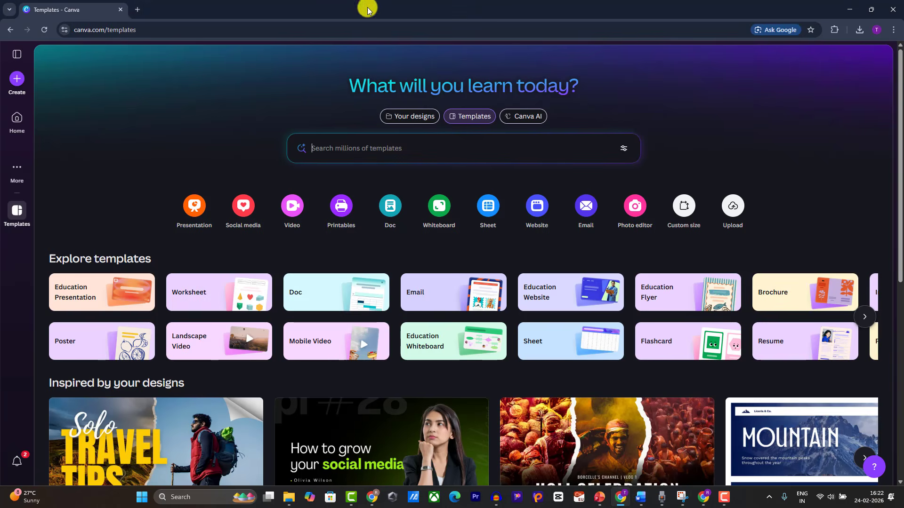
pyautogui.click(137, 11)
pyautogui.write('https://gemeniaiprompts.in/gemini-ai-prompt-trending-for-girls-saree/')
pyautogui.press('Return')
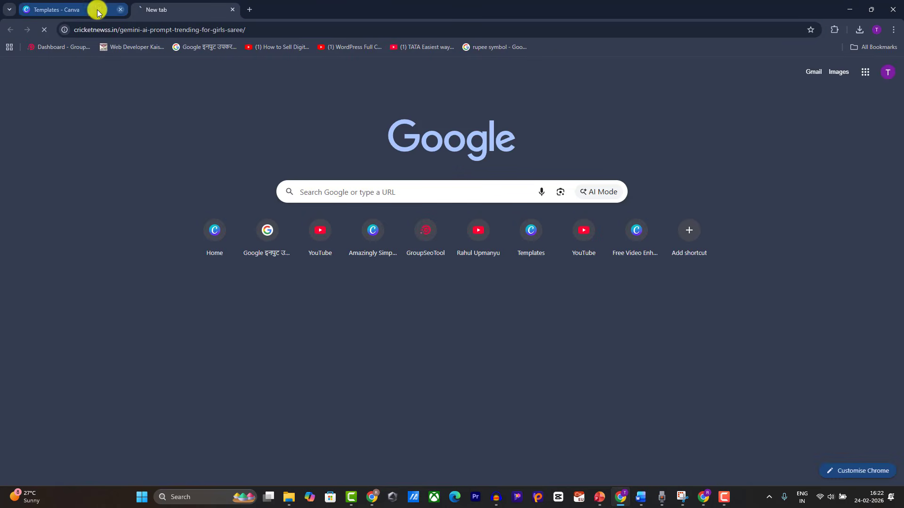
pyautogui.click(37, 8)
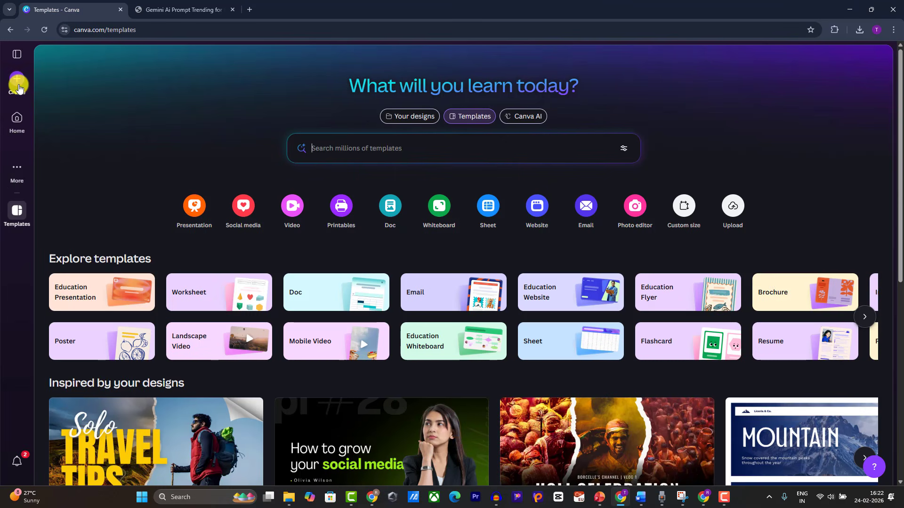
# Step: Create a new custom-size design of 1080 × 1080 px
pyautogui.click(19, 87)
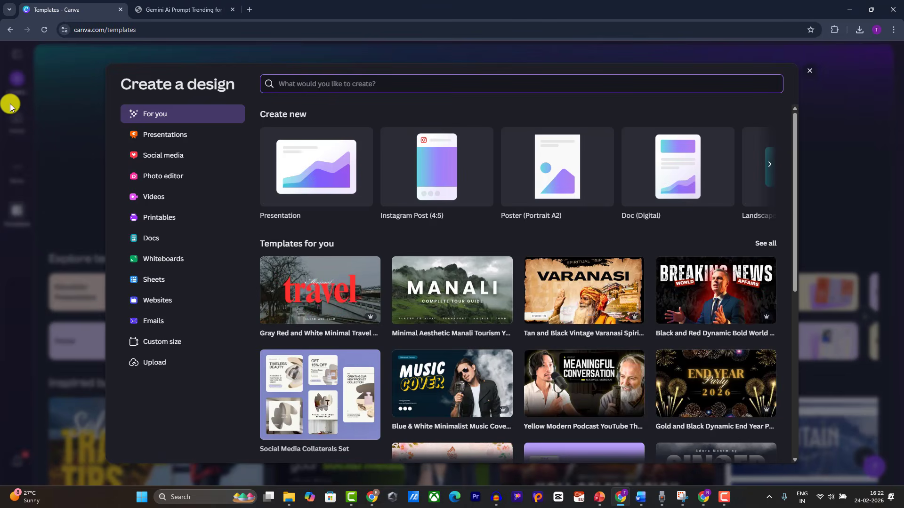
pyautogui.click(161, 342)
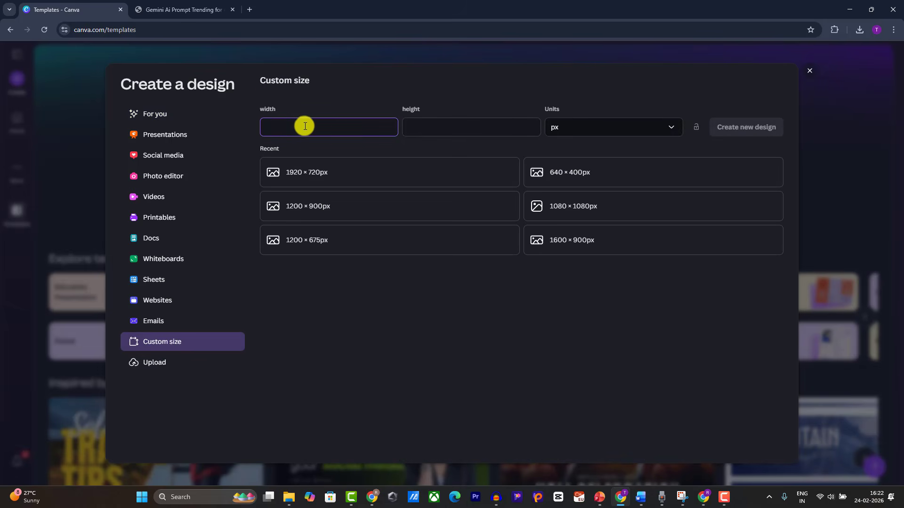
pyautogui.click(441, 120)
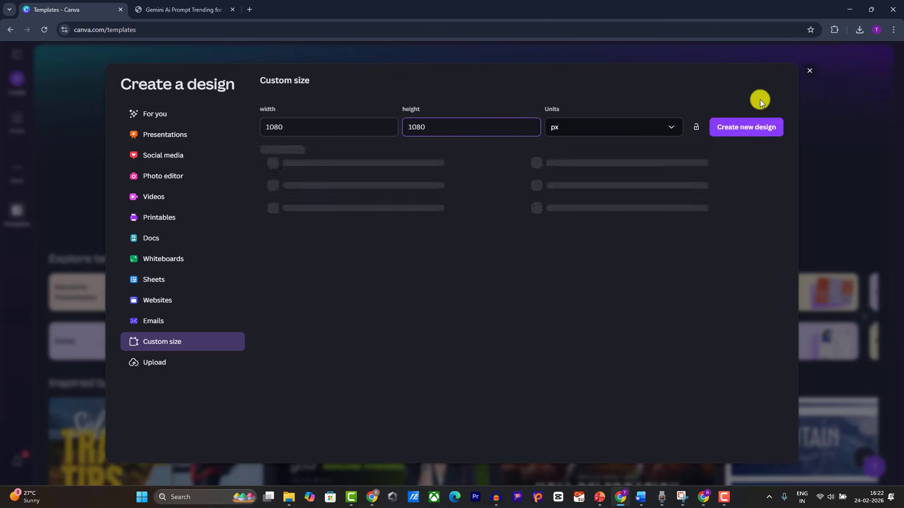
pyautogui.click(744, 128)
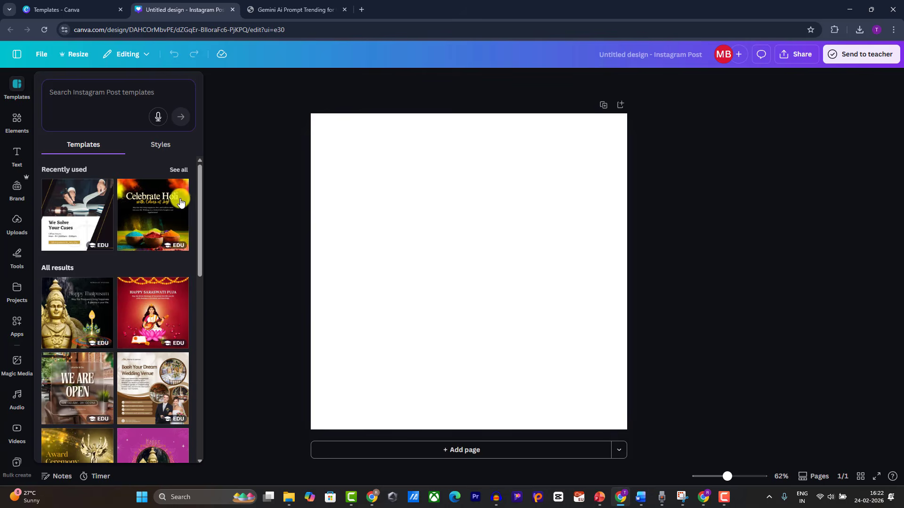
# Step: Drag the white-shirt portrait from the Downloads folder into the design
pyautogui.click(202, 206)
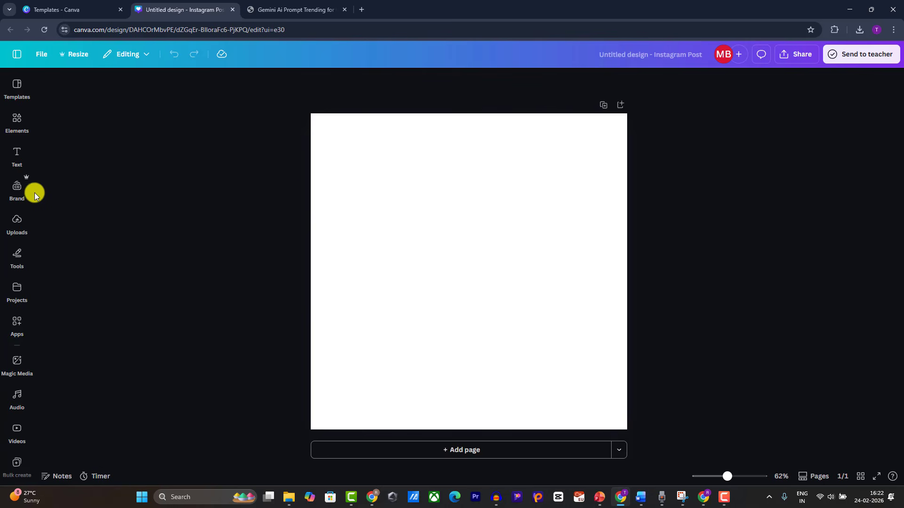
pyautogui.click(17, 222)
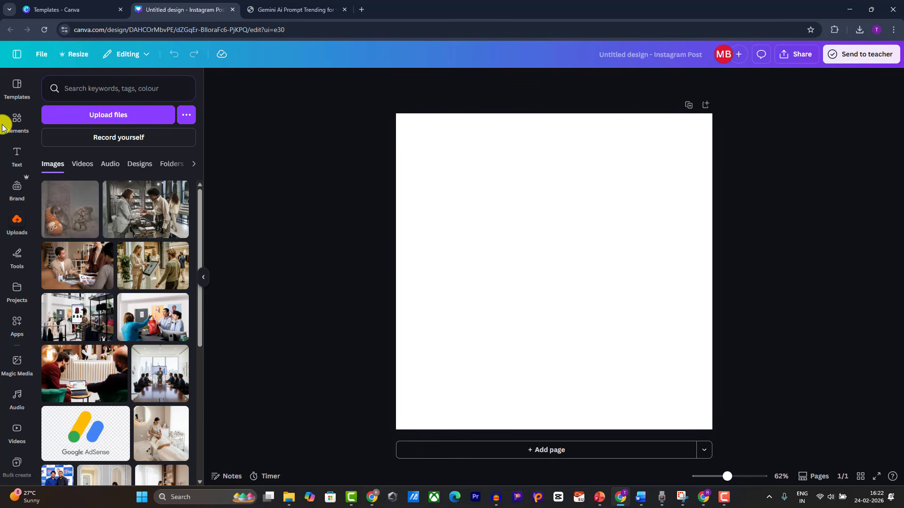
pyautogui.moveTo(286, 494)
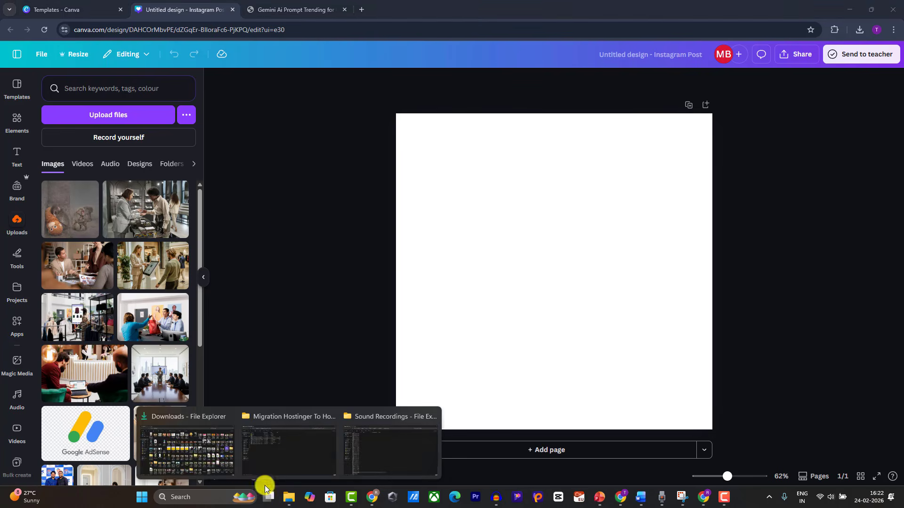
pyautogui.click(190, 447)
pyautogui.moveTo(317, 89); pyautogui.dragTo(467, 244)
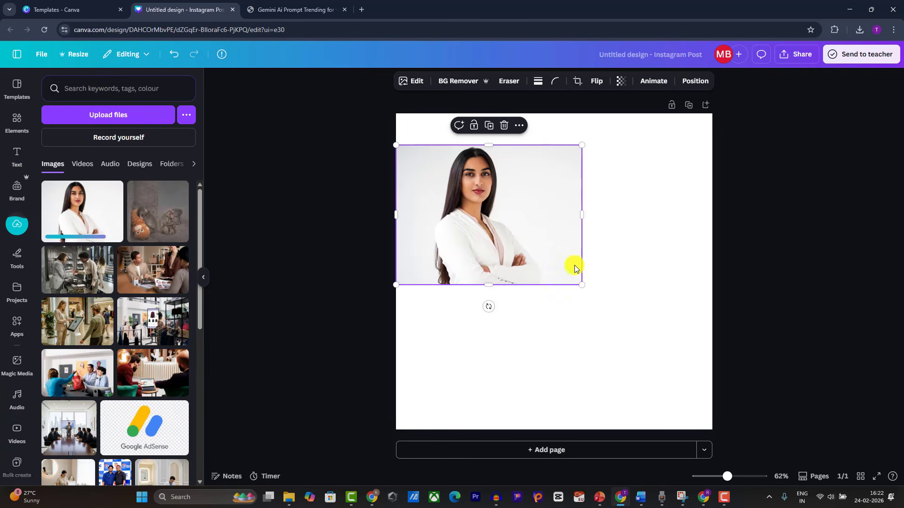
# Step: Resize the portrait to fill the lower-left area, flush with the page bottom
pyautogui.moveTo(578, 281); pyautogui.dragTo(572, 374)
pyautogui.moveTo(502, 278); pyautogui.dragTo(458, 381)
pyautogui.moveTo(580, 338); pyautogui.dragTo(524, 343)
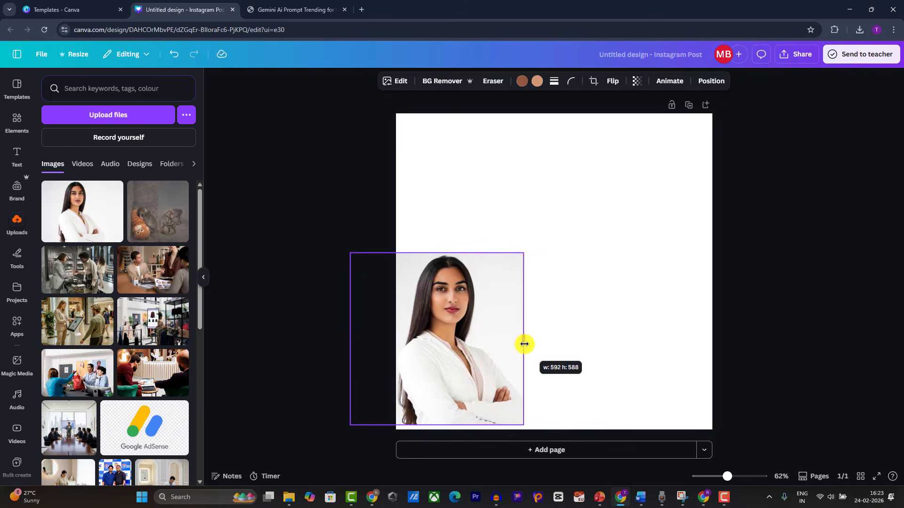
pyautogui.moveTo(473, 363); pyautogui.dragTo(478, 349)
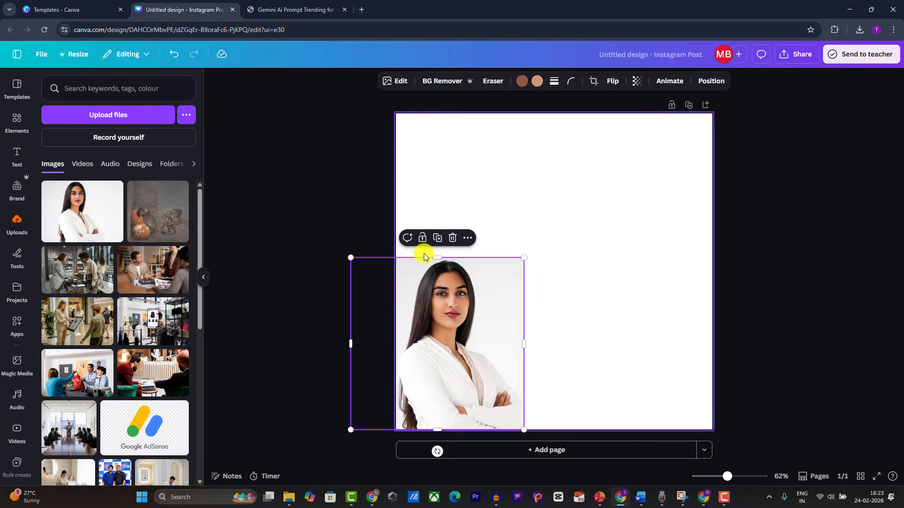
pyautogui.moveTo(424, 255); pyautogui.dragTo(443, 187)
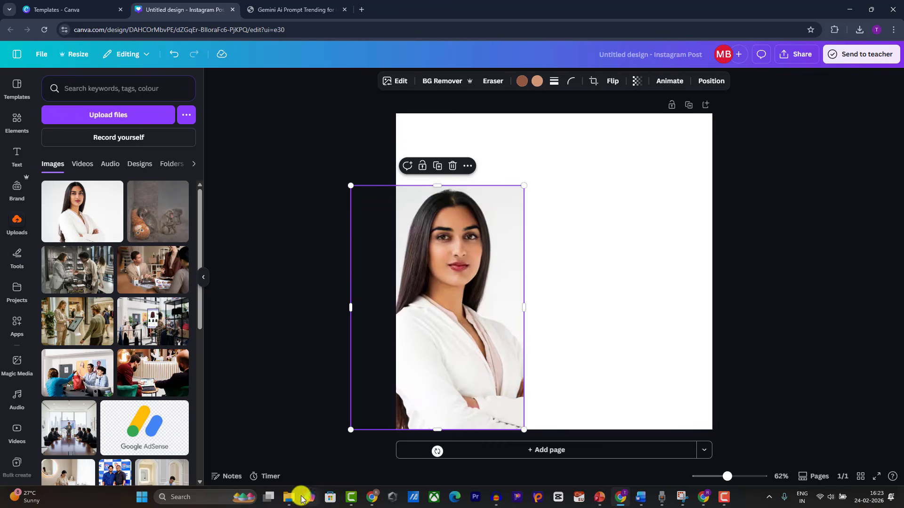
# Step: Select first.png, second.png and third.png in Downloads and drop them onto the Canva canvas
pyautogui.moveTo(286, 496)
pyautogui.click(202, 445)
pyautogui.scroll(1, 132, 167)
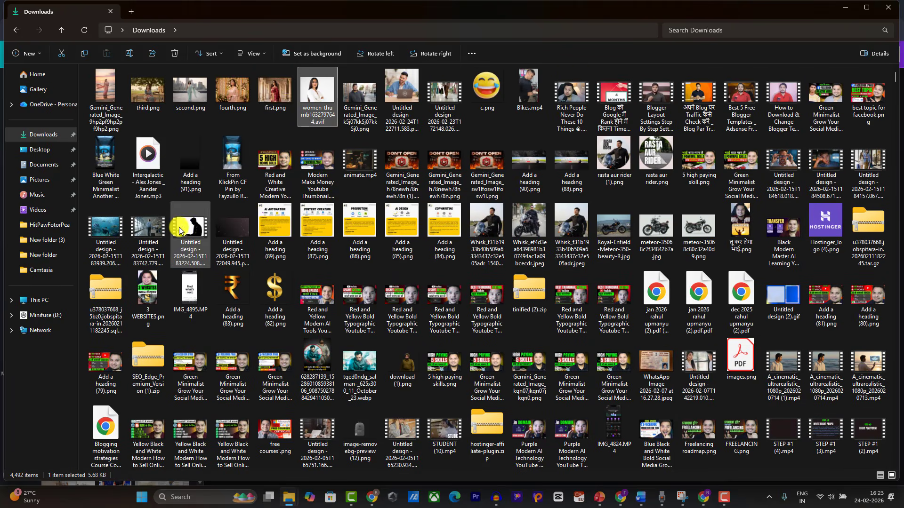
pyautogui.click(281, 92)
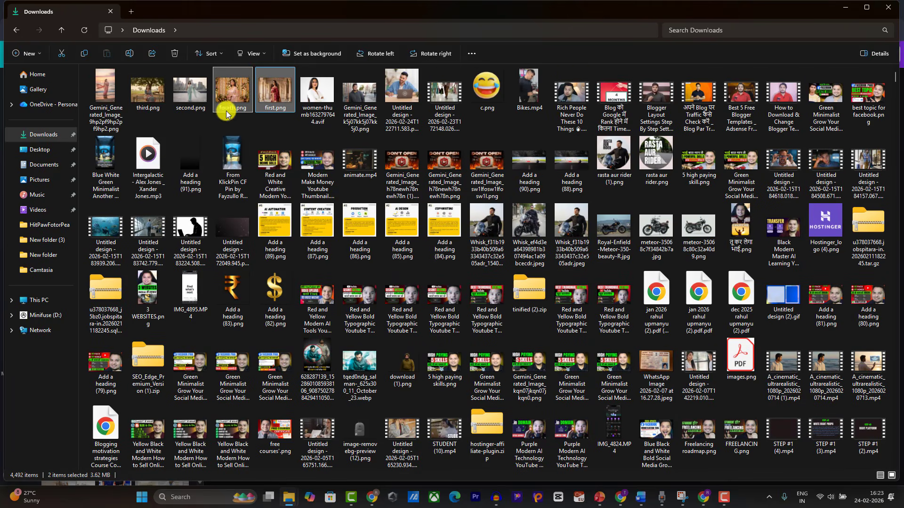
pyautogui.keyDown('ctrl'); pyautogui.click(191, 100); pyautogui.keyUp('ctrl')
pyautogui.keyDown('ctrl'); pyautogui.click(147, 94); pyautogui.keyUp('ctrl')
pyautogui.moveTo(147, 94); pyautogui.dragTo(585, 355)
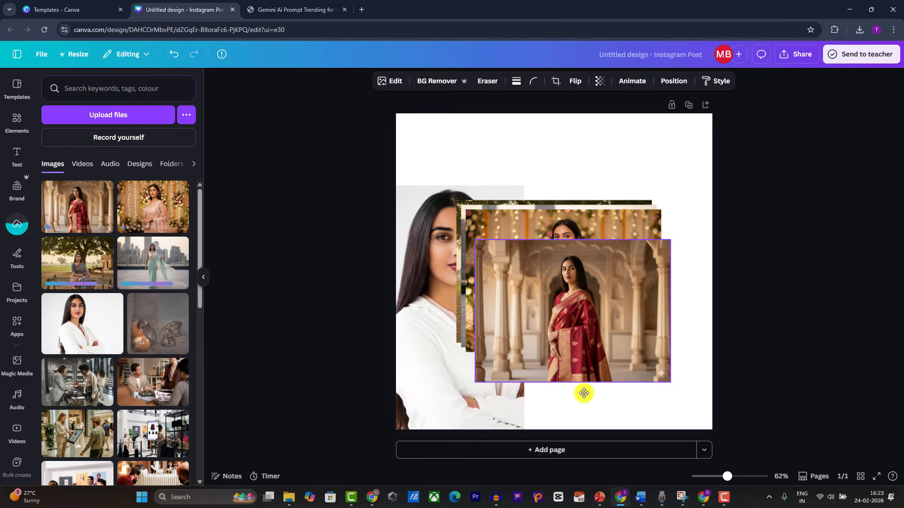
# Step: Delete the stacked photos and portrait, placing the red saree image full-height at the left edge
pyautogui.moveTo(748, 281); pyautogui.dragTo(589, 325)
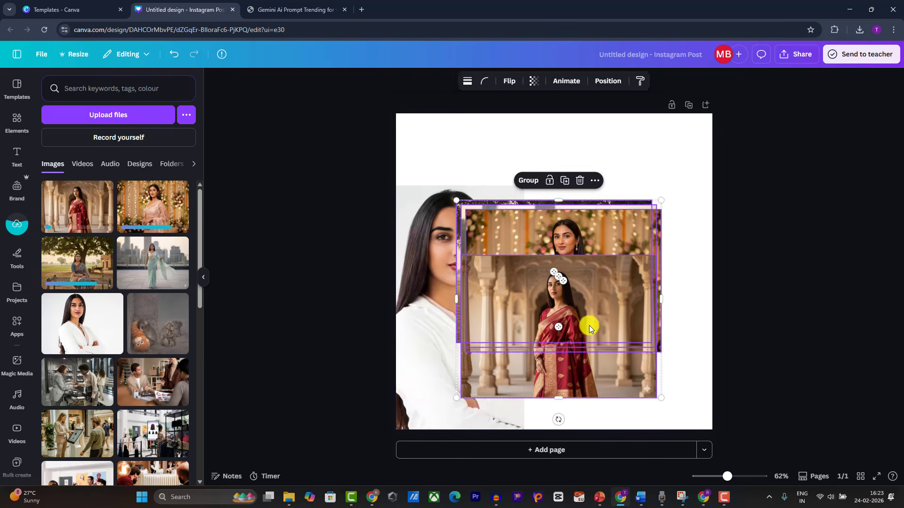
pyautogui.press('Delete')
pyautogui.click(92, 228)
pyautogui.moveTo(555, 282); pyautogui.dragTo(545, 268)
pyautogui.moveTo(448, 260); pyautogui.dragTo(529, 303)
pyautogui.moveTo(638, 329); pyautogui.dragTo(703, 456)
pyautogui.moveTo(530, 340); pyautogui.dragTo(534, 340)
pyautogui.click(445, 296)
pyautogui.press('Delete')
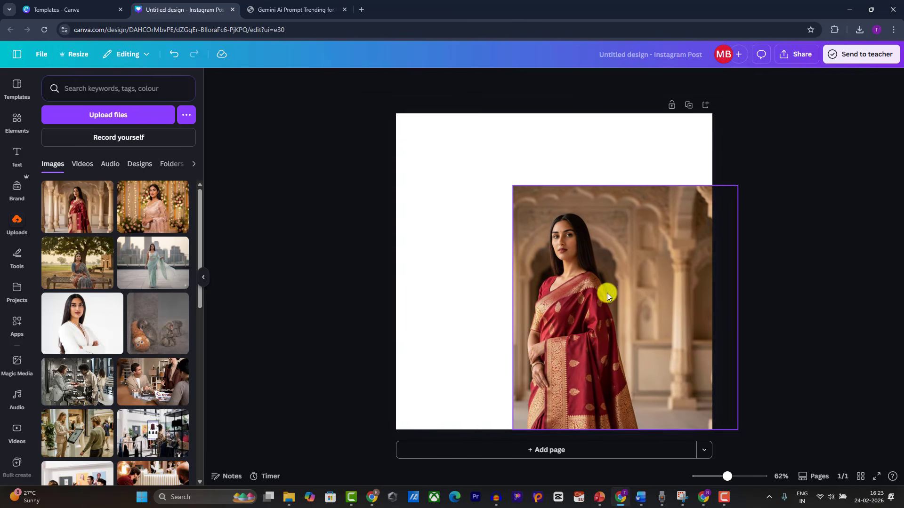
pyautogui.moveTo(606, 293); pyautogui.dragTo(488, 294)
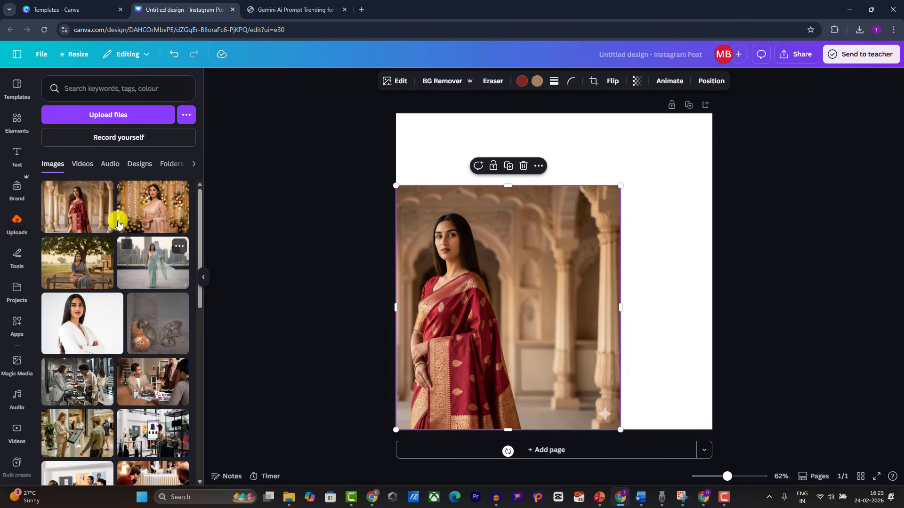
# Step: Add the pink saree image, resized and cropped to sit beside the red one
pyautogui.click(155, 214)
pyautogui.moveTo(513, 249); pyautogui.dragTo(531, 243)
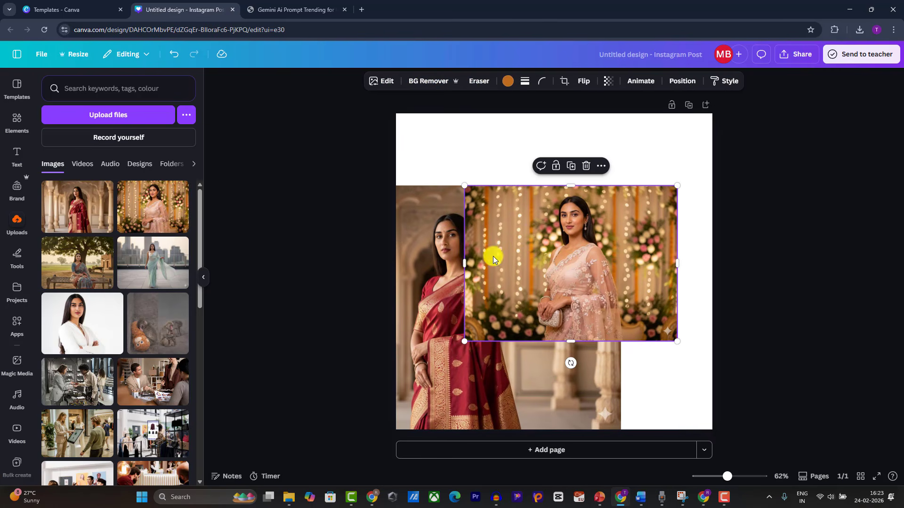
pyautogui.moveTo(467, 268); pyautogui.dragTo(535, 294)
pyautogui.moveTo(608, 293); pyautogui.dragTo(579, 292)
pyautogui.moveTo(647, 342); pyautogui.dragTo(733, 433)
pyautogui.moveTo(607, 377); pyautogui.dragTo(616, 376)
pyautogui.click(750, 343)
pyautogui.click(682, 312)
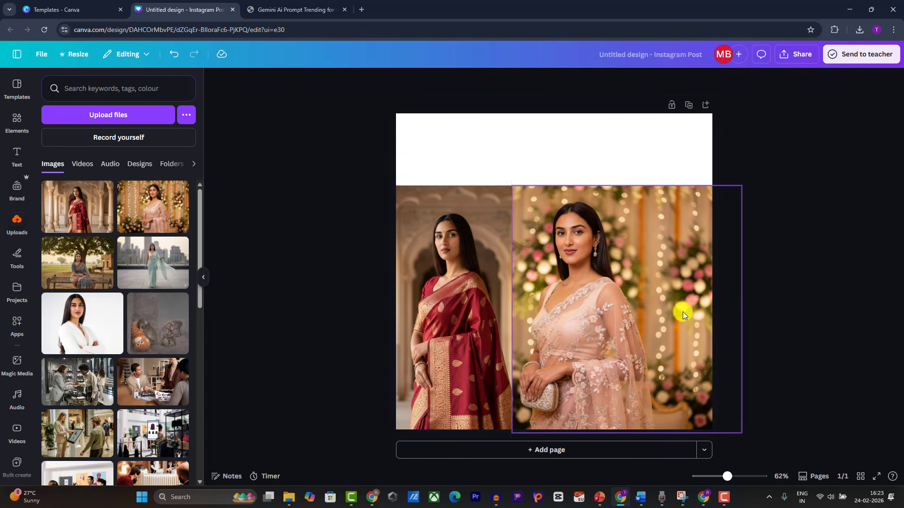
pyautogui.moveTo(736, 313); pyautogui.dragTo(659, 312)
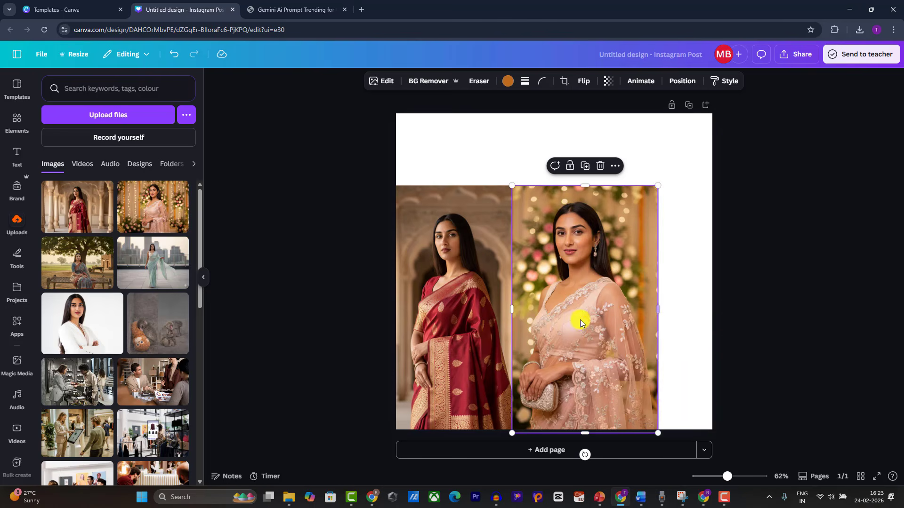
pyautogui.moveTo(456, 322); pyautogui.dragTo(449, 322)
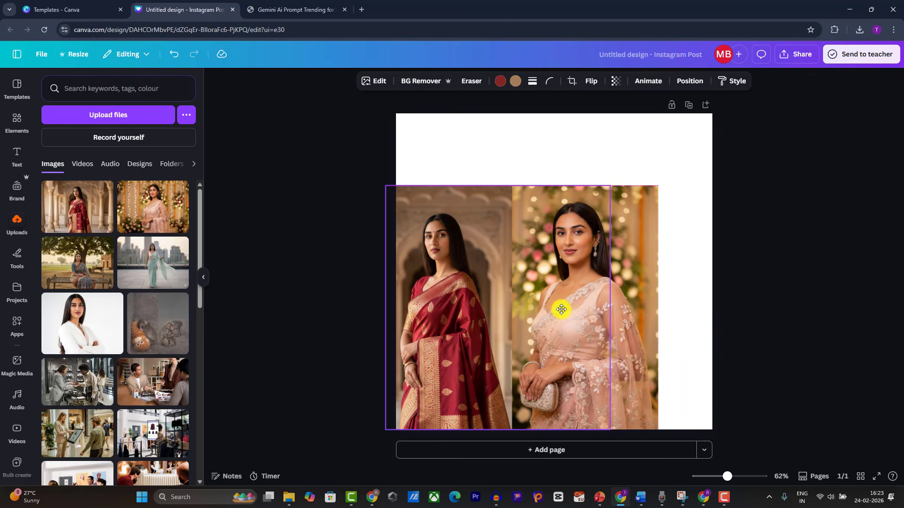
pyautogui.click(665, 304)
pyautogui.click(630, 309)
pyautogui.moveTo(630, 308)
pyautogui.mouseDown()
pyautogui.moveTo(619, 309)
pyautogui.moveTo(637, 316)
pyautogui.mouseUp()
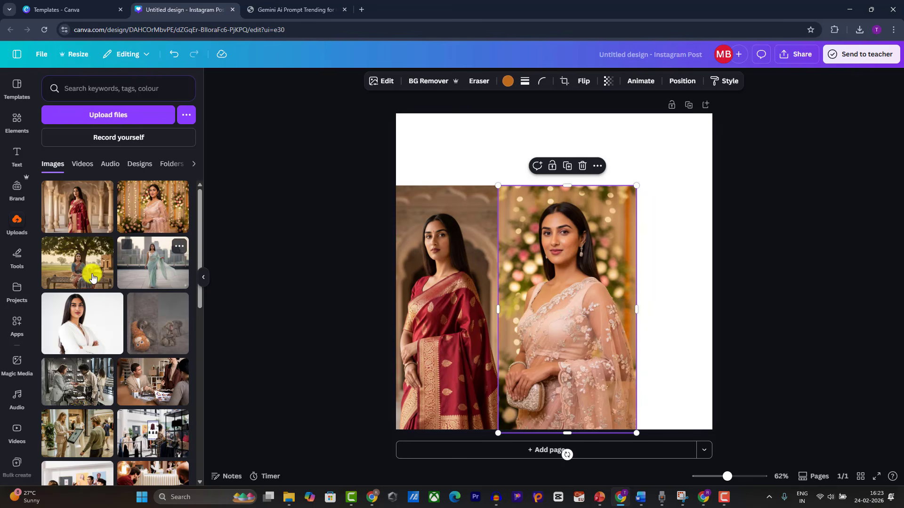
# Step: Place the mint city saree photo full-height at the right edge, against the pink one
pyautogui.moveTo(156, 276); pyautogui.dragTo(625, 265)
pyautogui.moveTo(521, 272); pyautogui.dragTo(593, 290)
pyautogui.moveTo(672, 282); pyautogui.dragTo(701, 273)
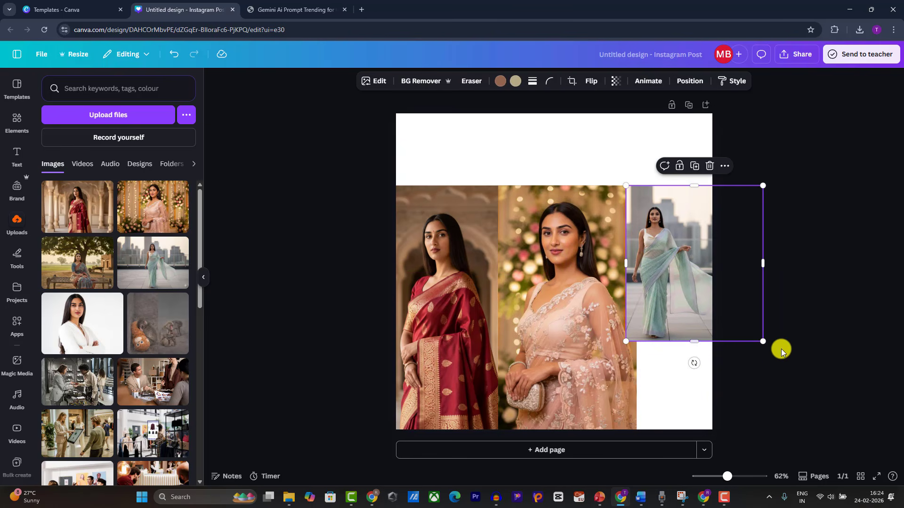
pyautogui.moveTo(776, 362); pyautogui.dragTo(826, 453)
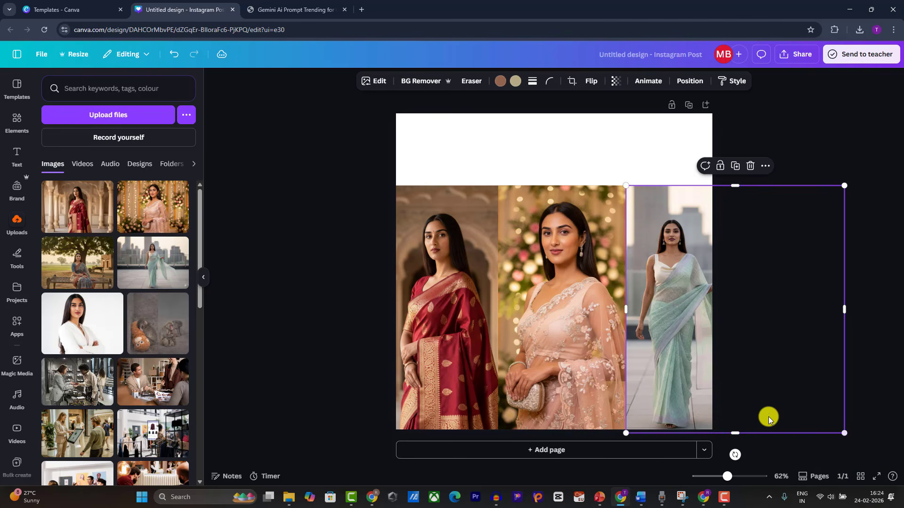
pyautogui.moveTo(667, 385); pyautogui.dragTo(646, 384)
pyautogui.moveTo(557, 386); pyautogui.dragTo(551, 383)
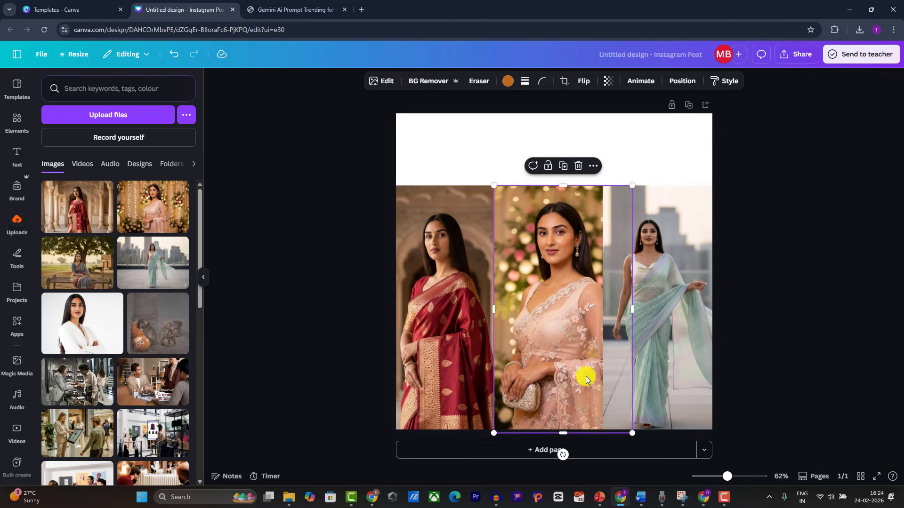
pyautogui.click(838, 297)
pyautogui.click(524, 129)
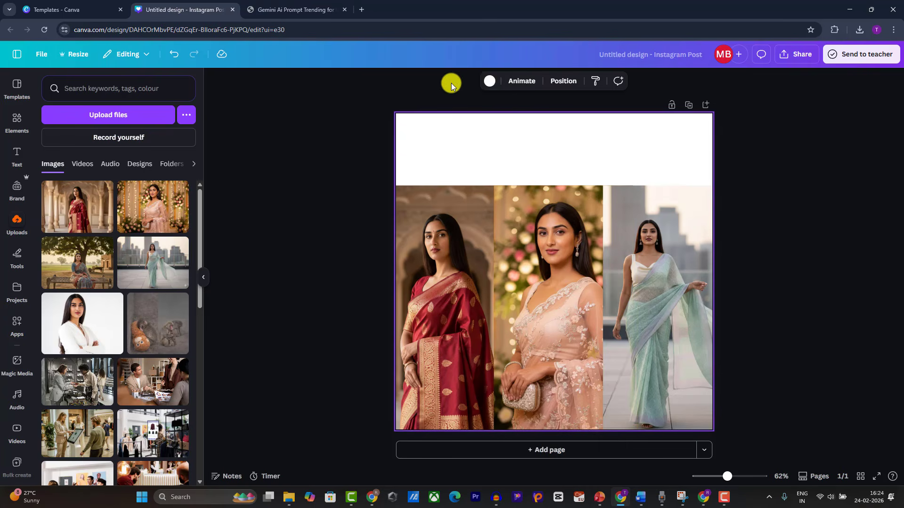
# Step: Make the page background black
pyautogui.click(462, 125)
pyautogui.click(488, 81)
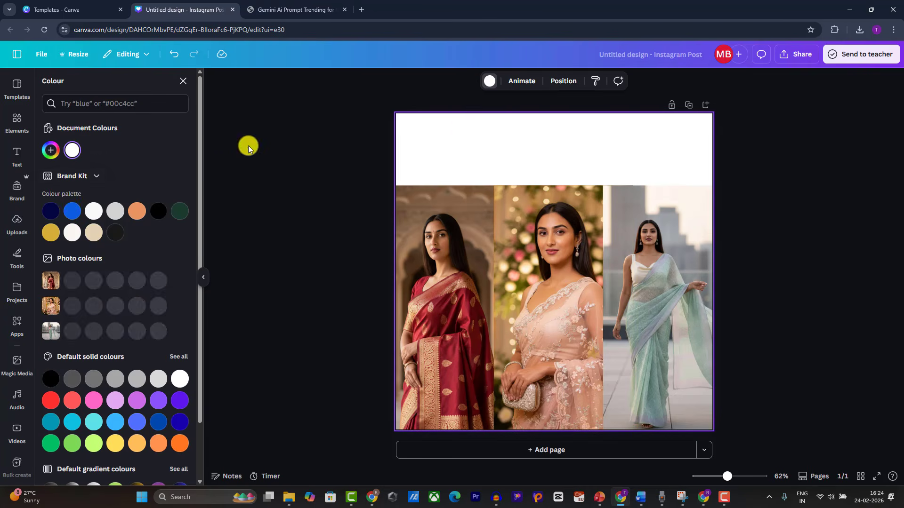
pyautogui.click(158, 212)
# Step: Add a heading above the photos and type 'ARNDING PR PROMPTS' as its text
pyautogui.click(16, 160)
pyautogui.moveTo(67, 202); pyautogui.dragTo(481, 131)
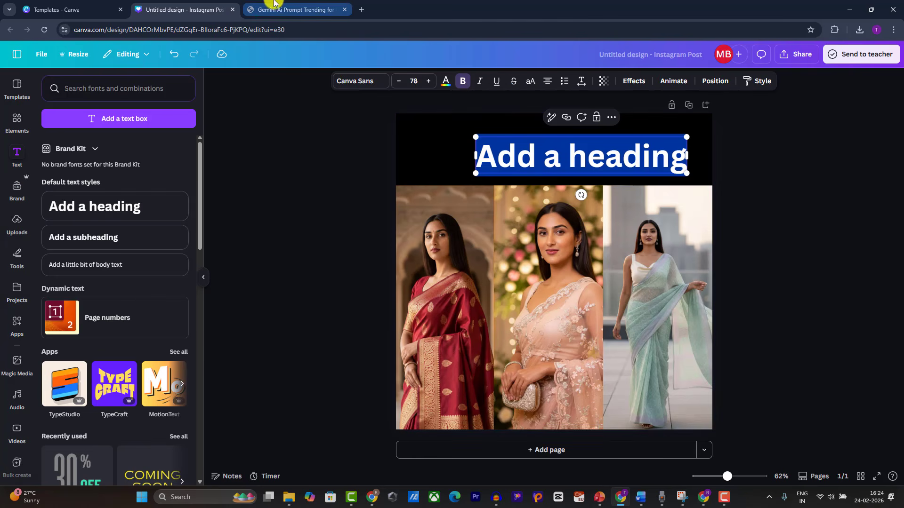
pyautogui.click(296, 11)
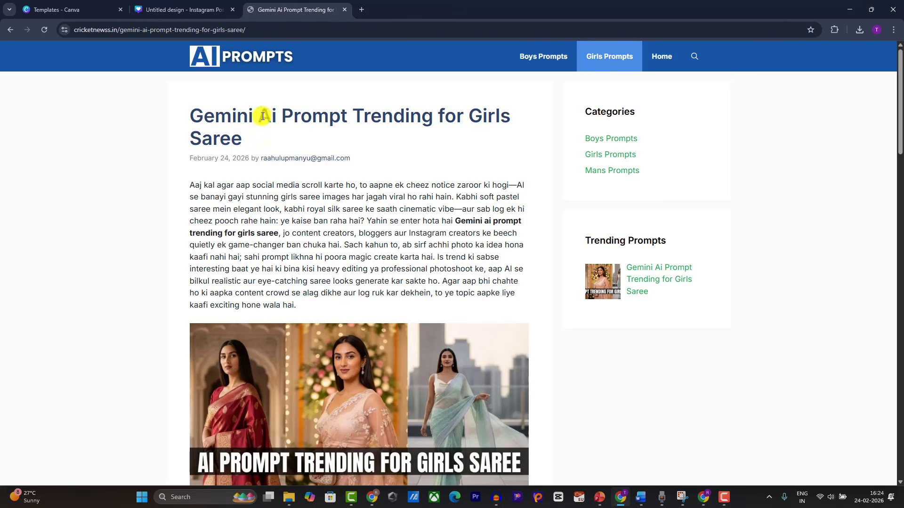
pyautogui.moveTo(262, 116); pyautogui.dragTo(289, 125)
pyautogui.click(428, 122)
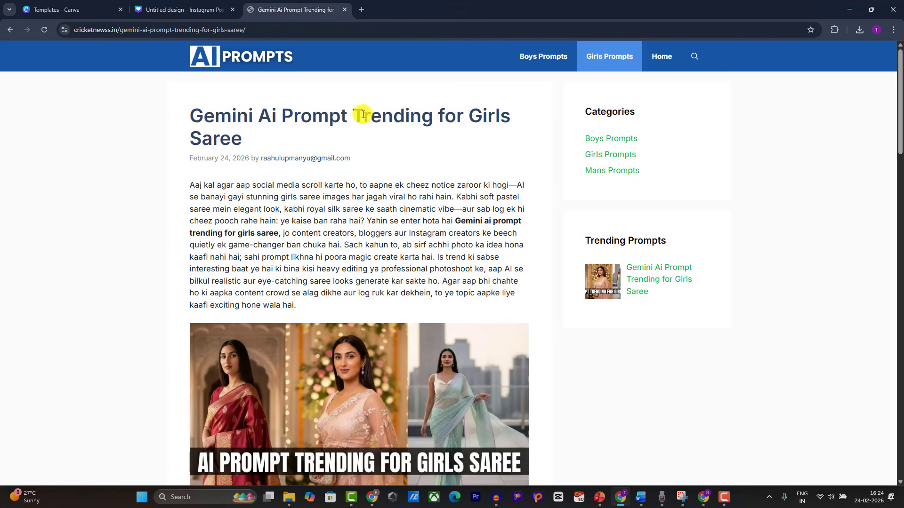
pyautogui.click(183, 9)
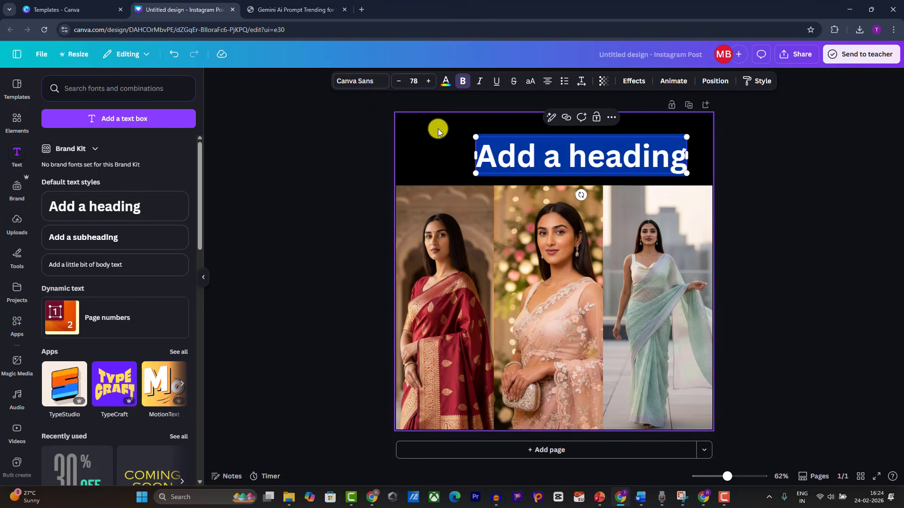
pyautogui.press('BackSpace')
pyautogui.write('AR')
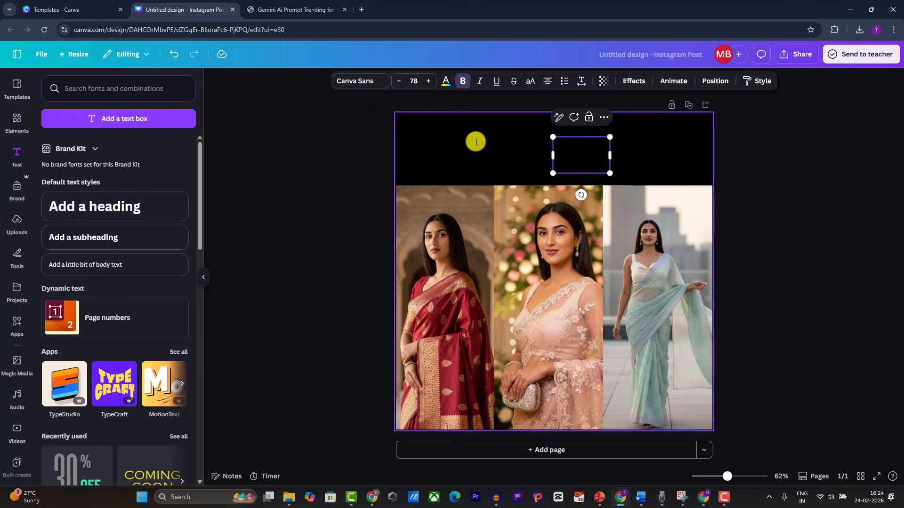
pyautogui.write('NDING PR')
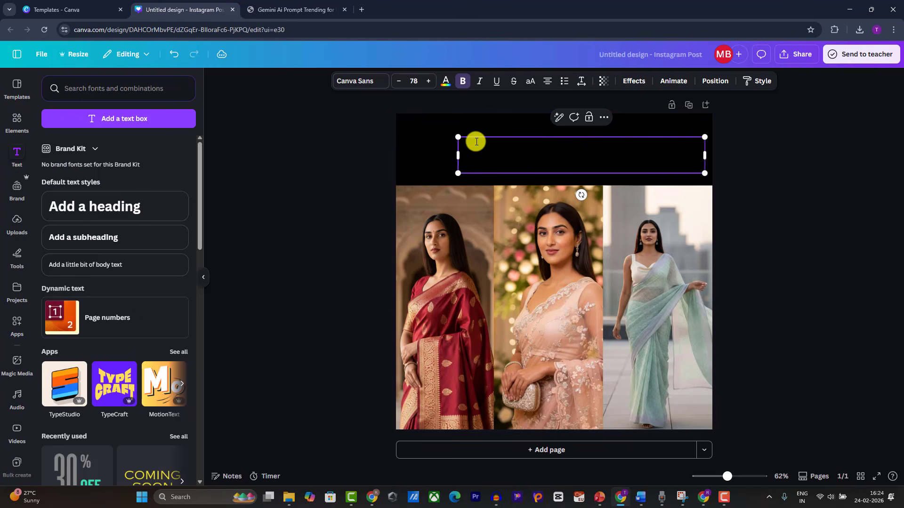
pyautogui.write(' PRO')
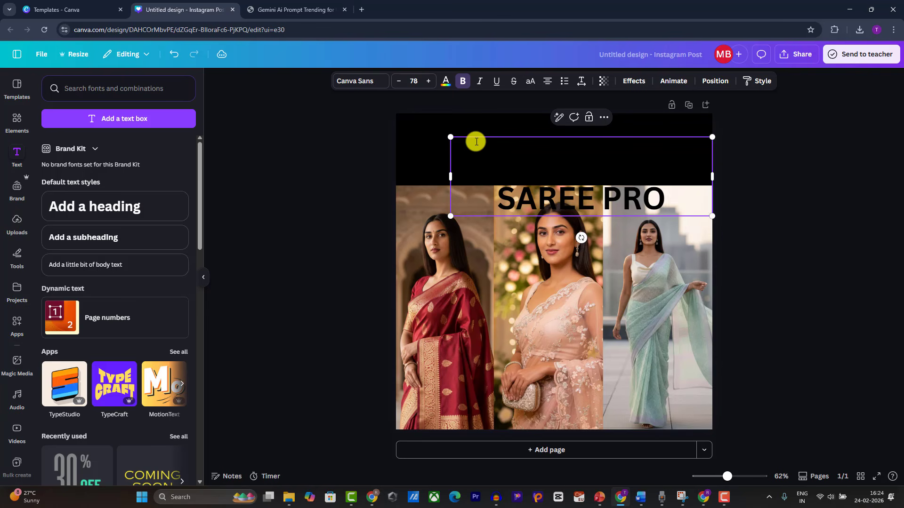
pyautogui.write('MPTS')
# Step: Colour the whole heading text bright yellow #DBFF00
pyautogui.hotkey('ctrl', 'a')
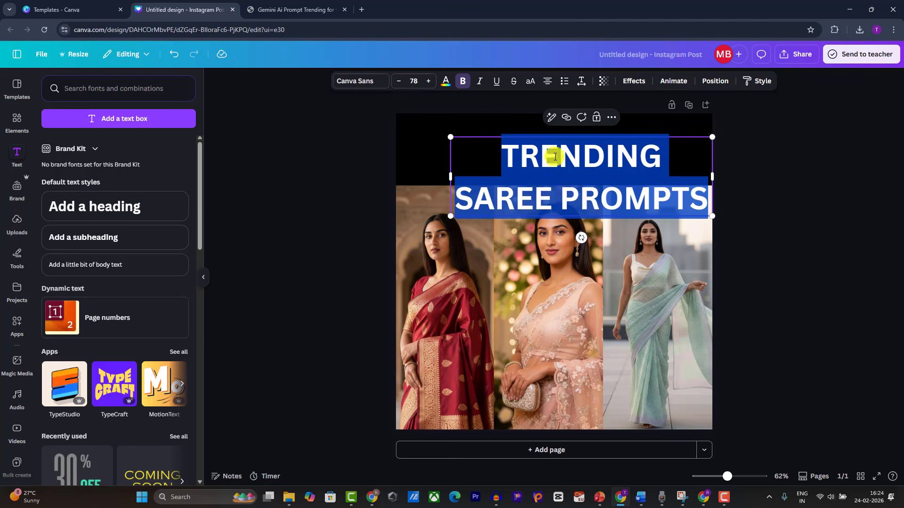
pyautogui.click(447, 81)
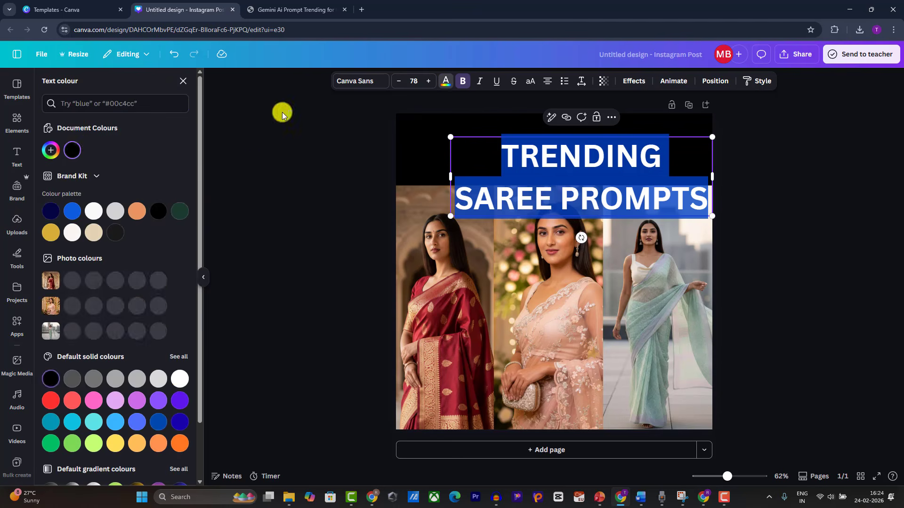
pyautogui.click(51, 151)
pyautogui.click(75, 255)
pyautogui.click(178, 195)
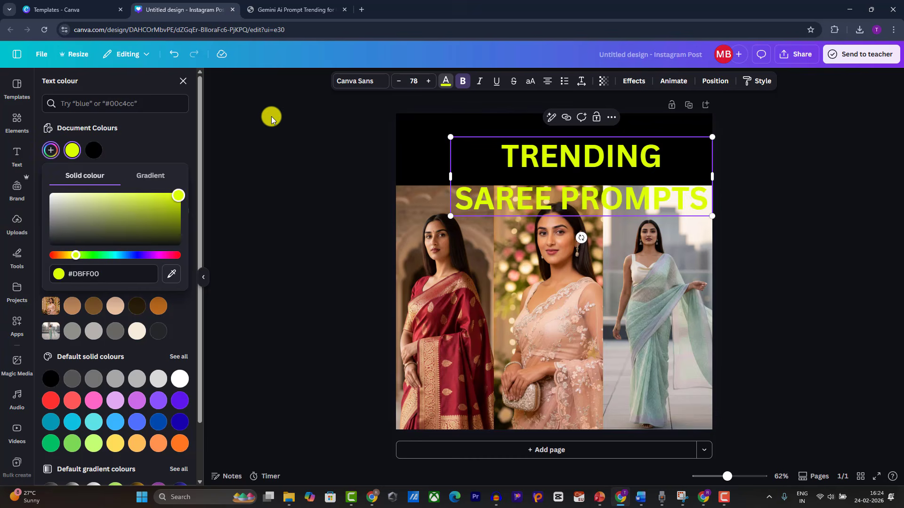
pyautogui.click(341, 162)
# Step: Move the title up into the black header and tighten its line spacing
pyautogui.click(329, 153)
pyautogui.moveTo(640, 157); pyautogui.dragTo(610, 126)
pyautogui.click(579, 83)
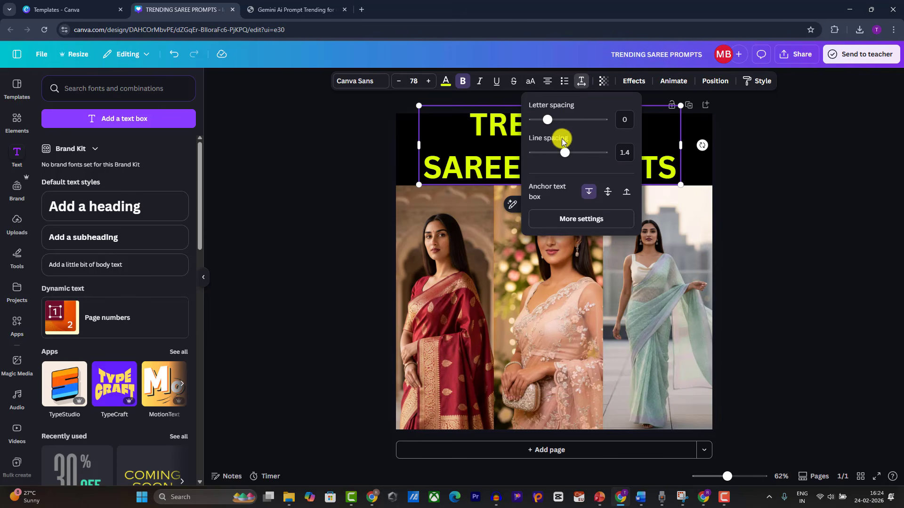
pyautogui.moveTo(560, 157)
pyautogui.mouseDown()
pyautogui.moveTo(552, 151)
pyautogui.moveTo(560, 154)
pyautogui.mouseUp()
pyautogui.click(662, 155)
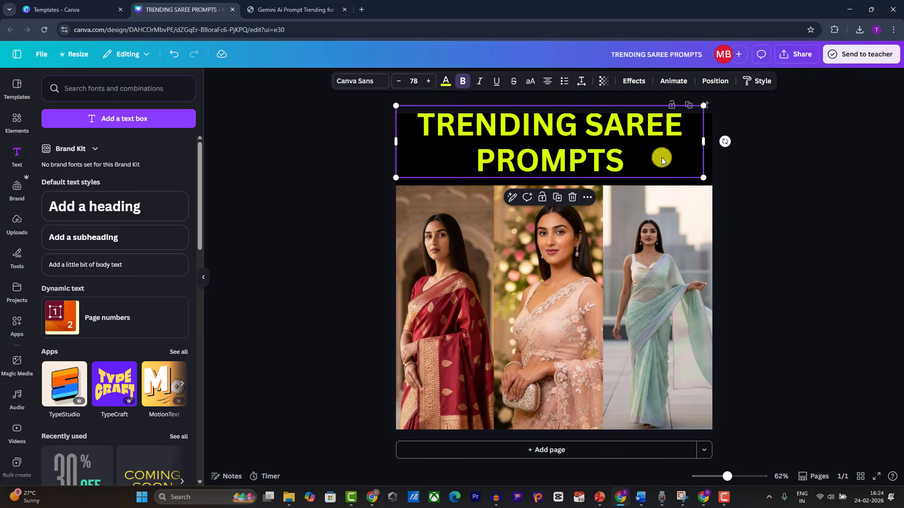
pyautogui.click(900, 159)
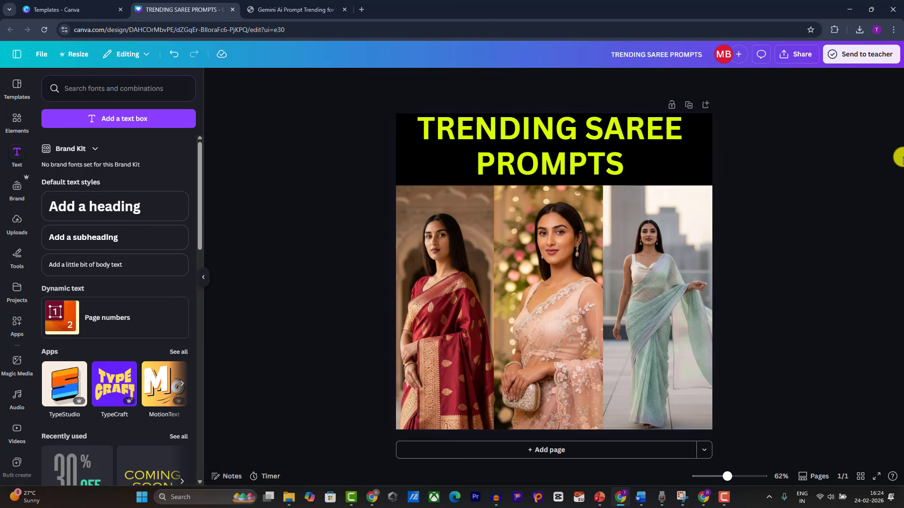
# Step: Download the design as a PNG, then select a saree photo
pyautogui.click(790, 63)
pyautogui.click(726, 241)
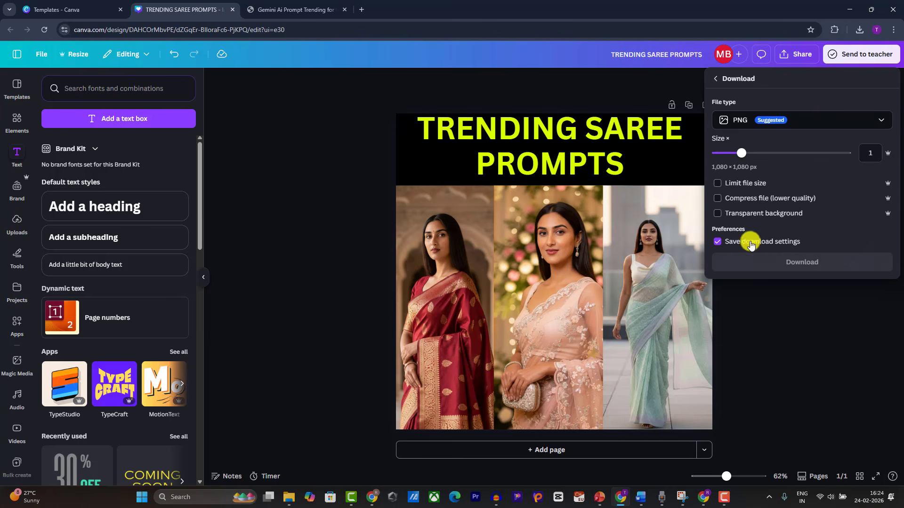
pyautogui.click(776, 260)
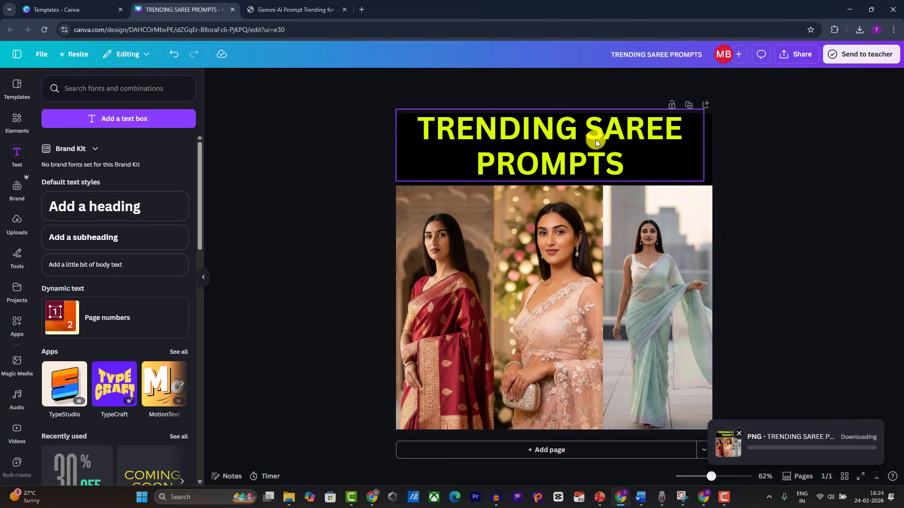
pyautogui.click(463, 256)
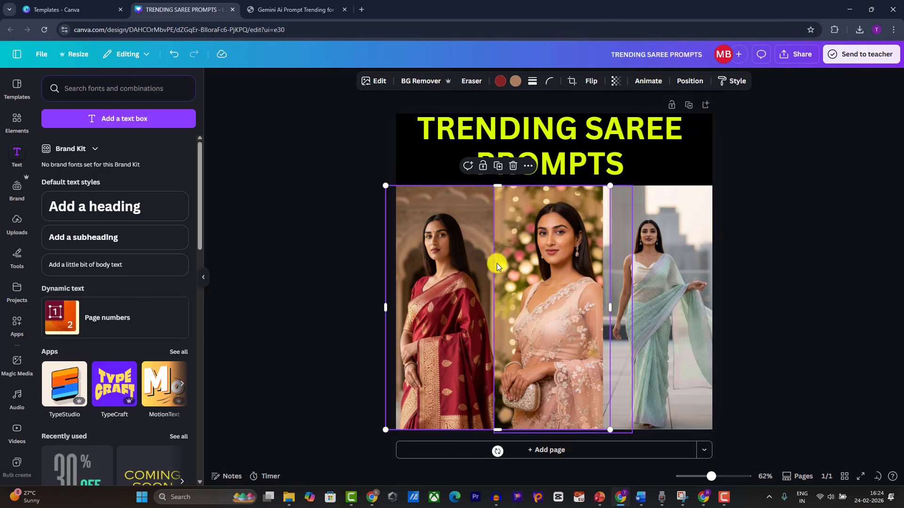
# Step: Delete all three saree photos from the page
pyautogui.press('Delete')
pyautogui.click(532, 273)
pyautogui.click(679, 273)
pyautogui.press('Delete')
pyautogui.click(566, 268)
pyautogui.press('Delete')
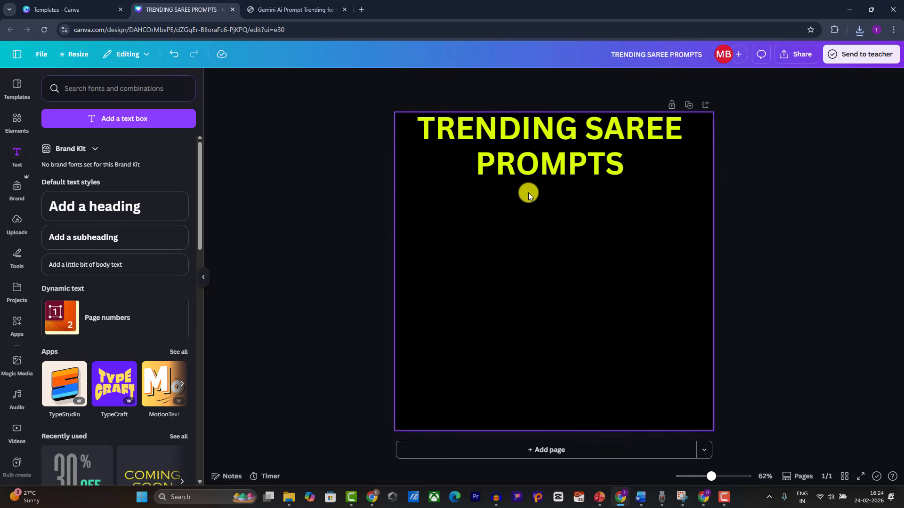
# Step: Retitle the heading '#1' with 'Royal Palace Saree Look' pasted from the article on a new line
pyautogui.click(533, 162)
pyautogui.click(532, 162)
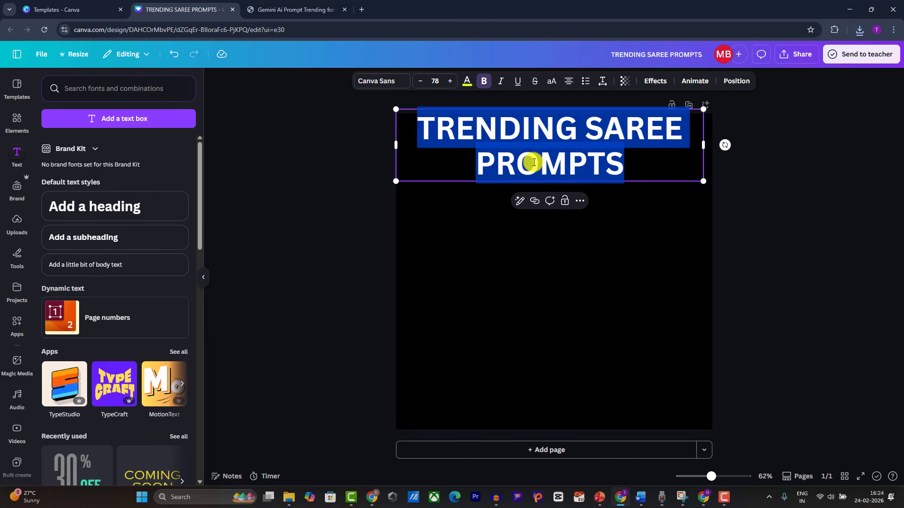
pyautogui.write('#1')
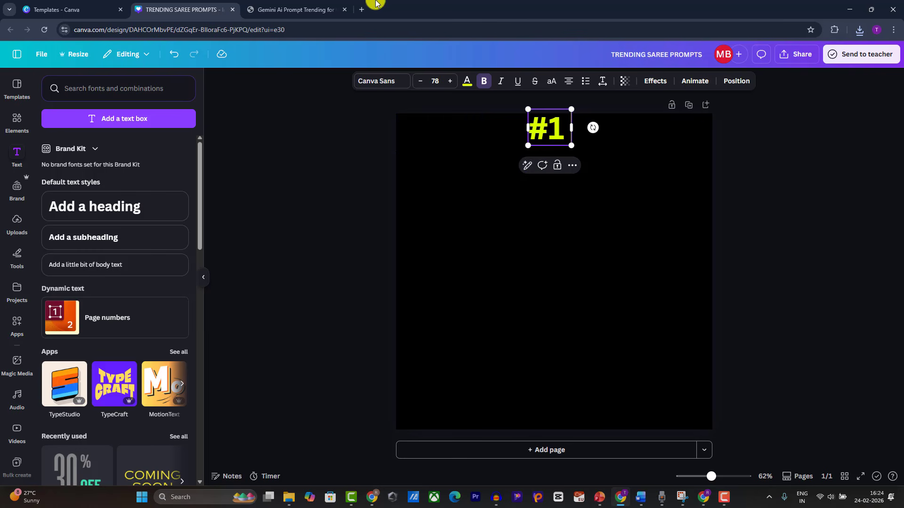
pyautogui.click(296, 9)
pyautogui.scroll(-4, 263, 300)
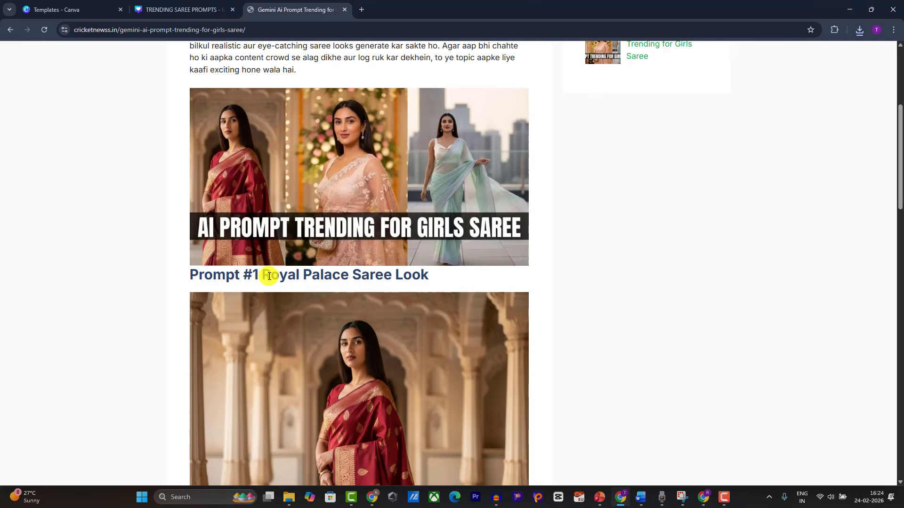
pyautogui.moveTo(269, 276); pyautogui.dragTo(433, 284)
pyautogui.hotkey('ctrl', 'c')
pyautogui.click(241, 4)
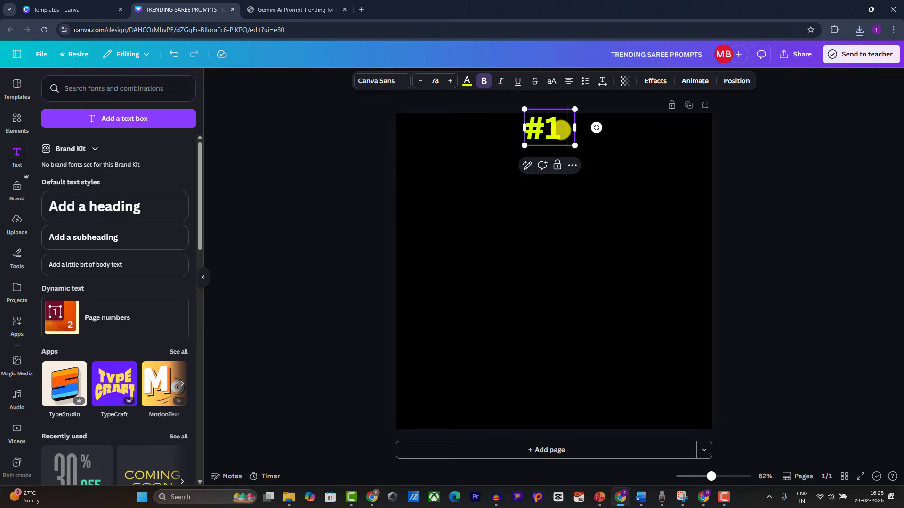
pyautogui.hotkey('ctrl', 'v')
pyautogui.press('Return')
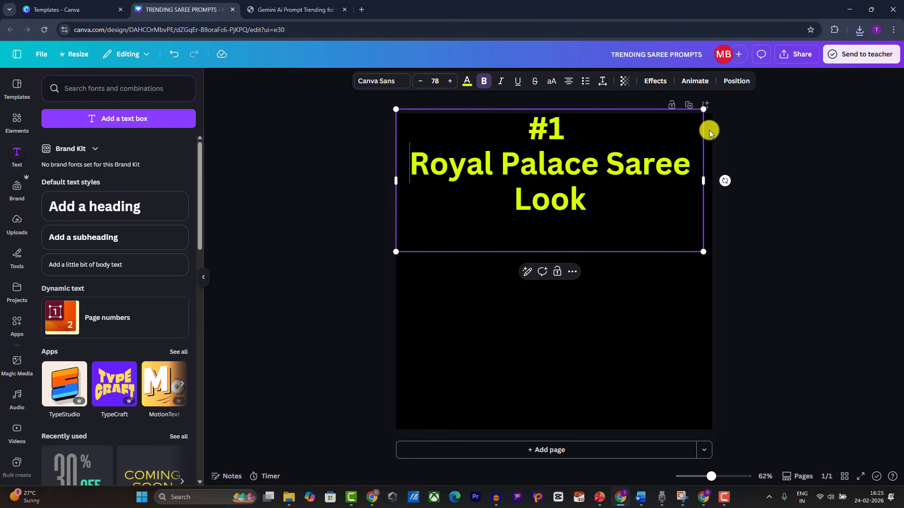
# Step: Widen the title box and resize the heading to size 61.3 across the top
pyautogui.click(811, 166)
pyautogui.click(631, 175)
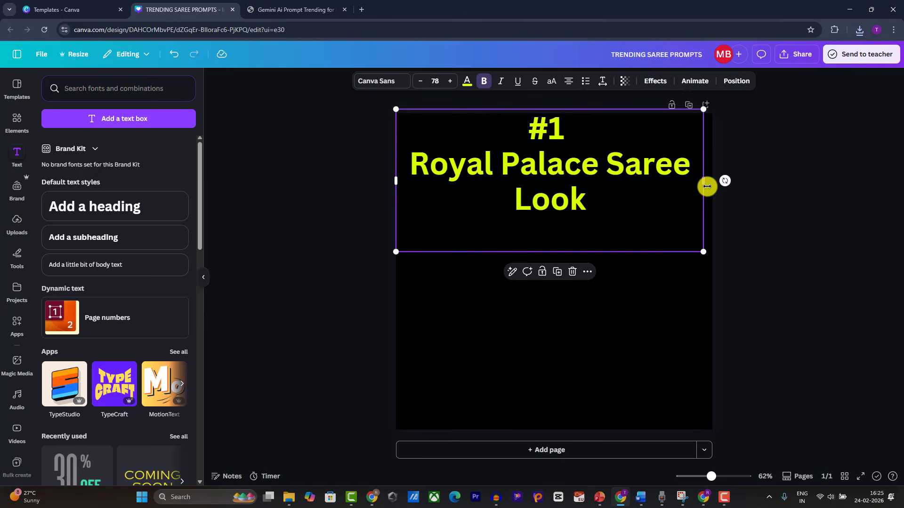
pyautogui.moveTo(707, 187)
pyautogui.mouseDown()
pyautogui.moveTo(777, 196)
pyautogui.moveTo(692, 196)
pyautogui.mouseUp()
pyautogui.moveTo(522, 172); pyautogui.dragTo(533, 179)
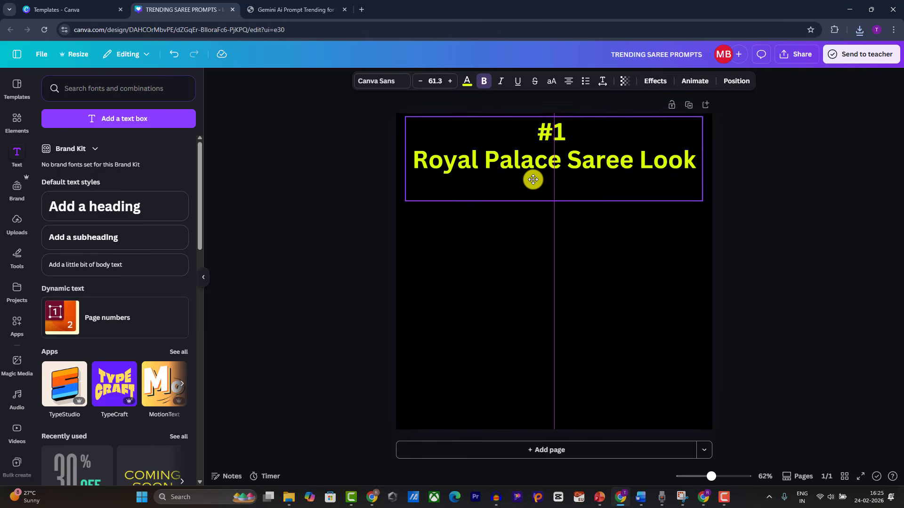
pyautogui.click(498, 229)
pyautogui.click(481, 151)
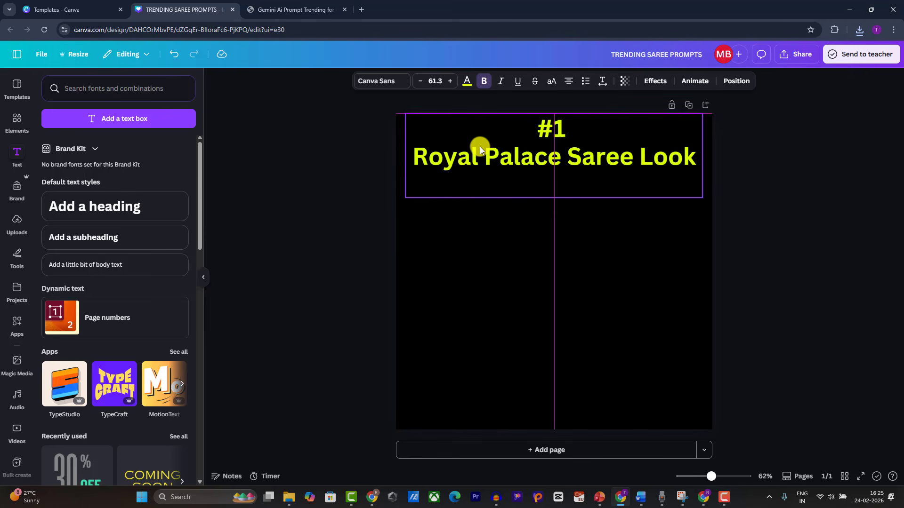
# Step: Add the palace saree photo from Uploads, full page width below the black header
pyautogui.click(12, 232)
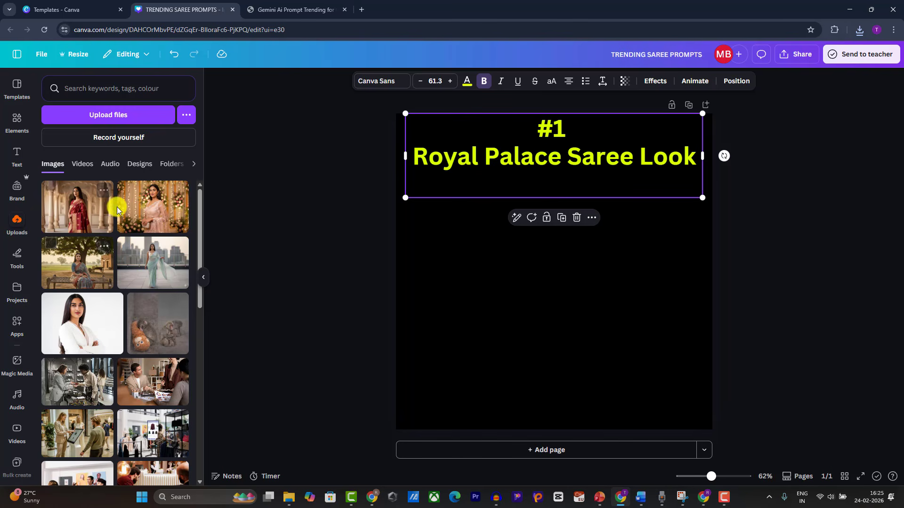
pyautogui.click(80, 202)
pyautogui.moveTo(498, 242); pyautogui.dragTo(442, 247)
pyautogui.moveTo(608, 347); pyautogui.dragTo(709, 456)
pyautogui.moveTo(605, 385); pyautogui.dragTo(598, 390)
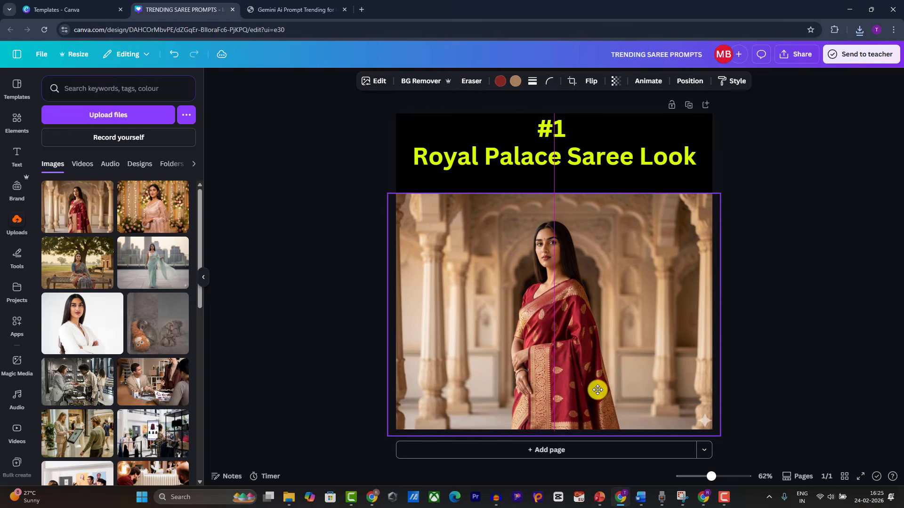
# Step: Add a subheading under the title reading 'PROMPT LINK IN BIO'
pyautogui.click(457, 188)
pyautogui.click(16, 158)
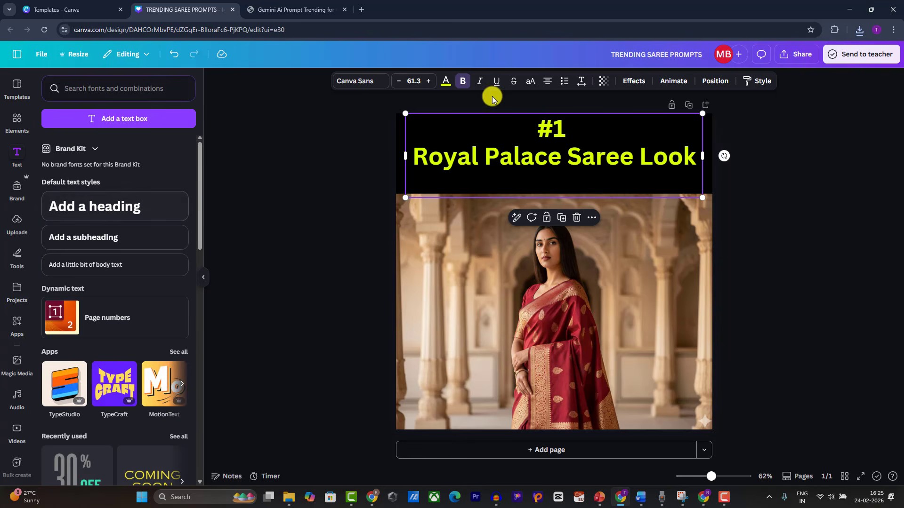
pyautogui.moveTo(89, 239); pyautogui.dragTo(519, 178)
pyautogui.press('BackSpace')
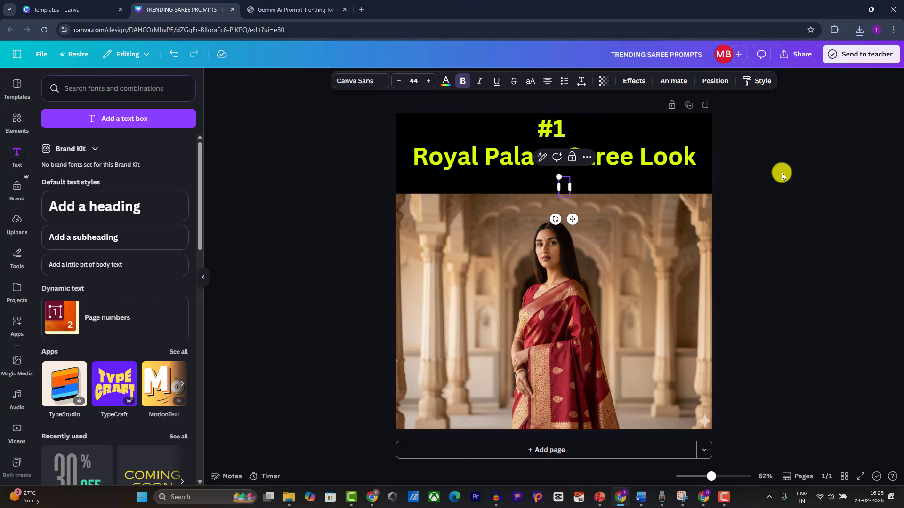
pyautogui.write('Gemini Prompt')
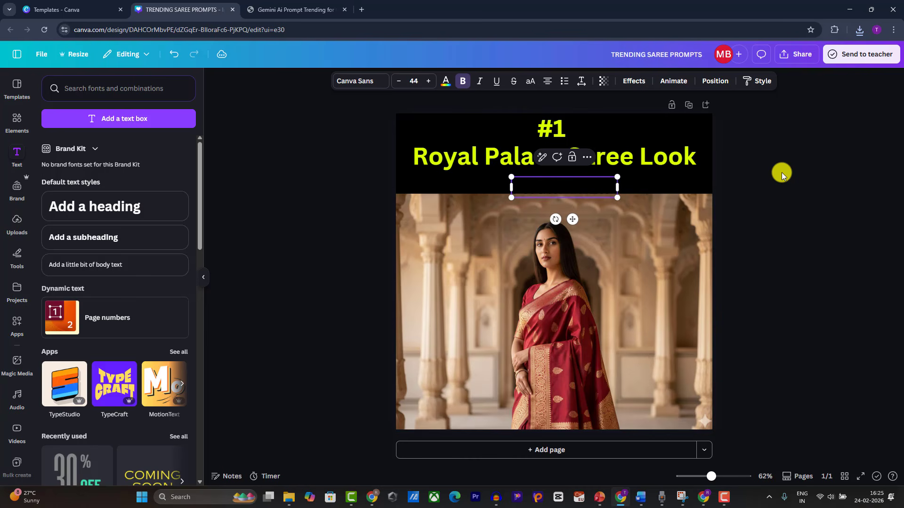
pyautogui.write('IN BIO')
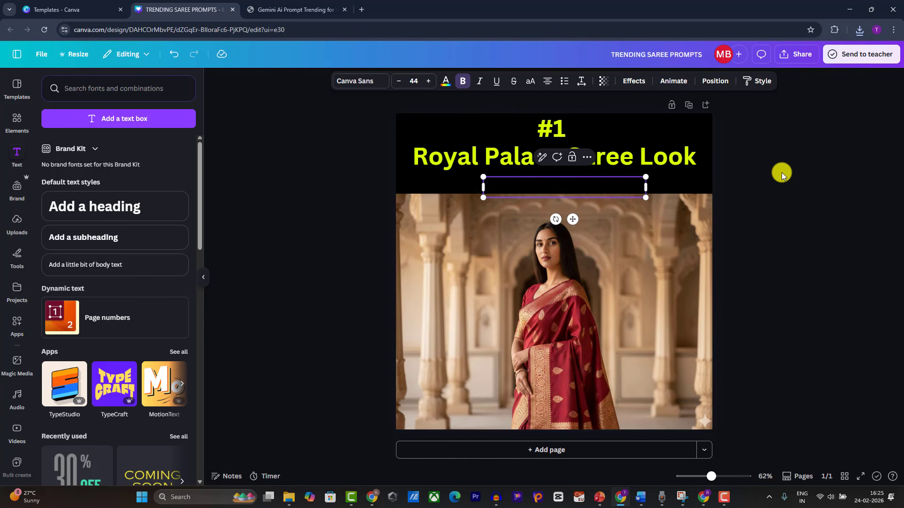
pyautogui.hotkey('ctrl', 'a')
pyautogui.press('BackSpace')
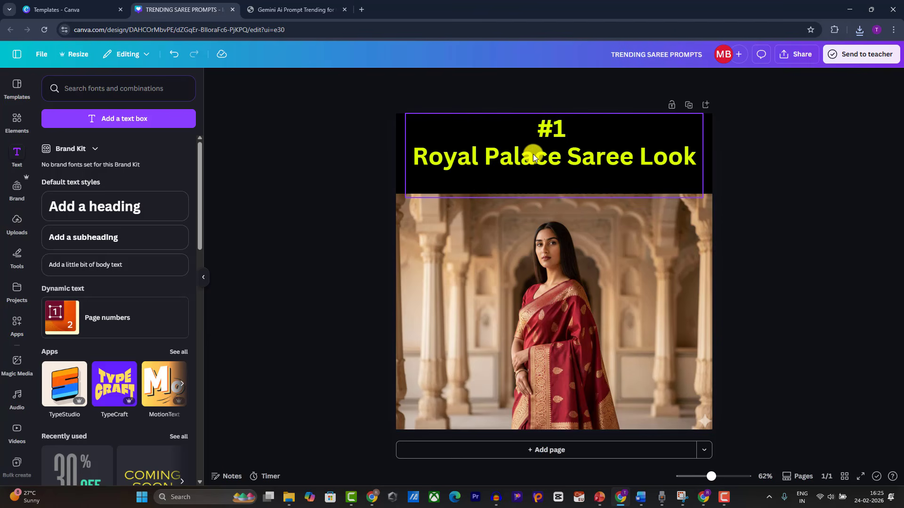
pyautogui.click(535, 185)
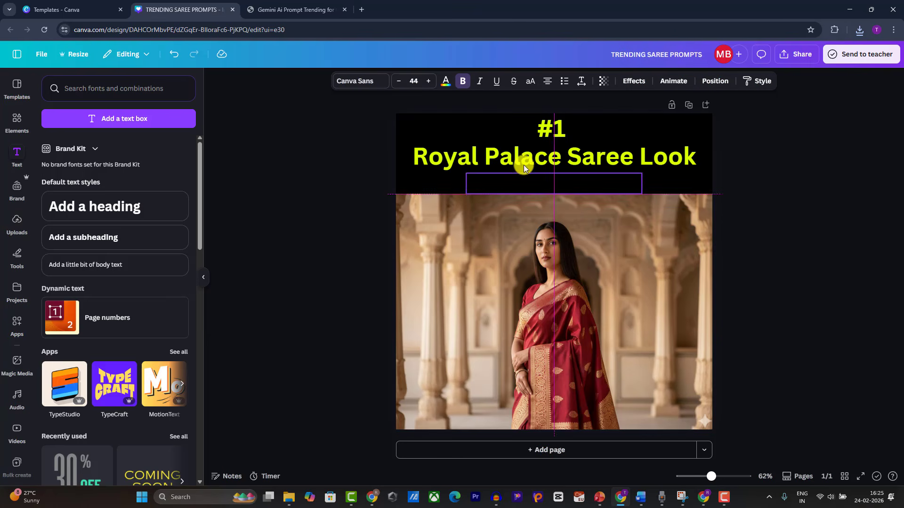
# Step: Make the subheading white, shrink it, and centre it under the title
pyautogui.click(445, 81)
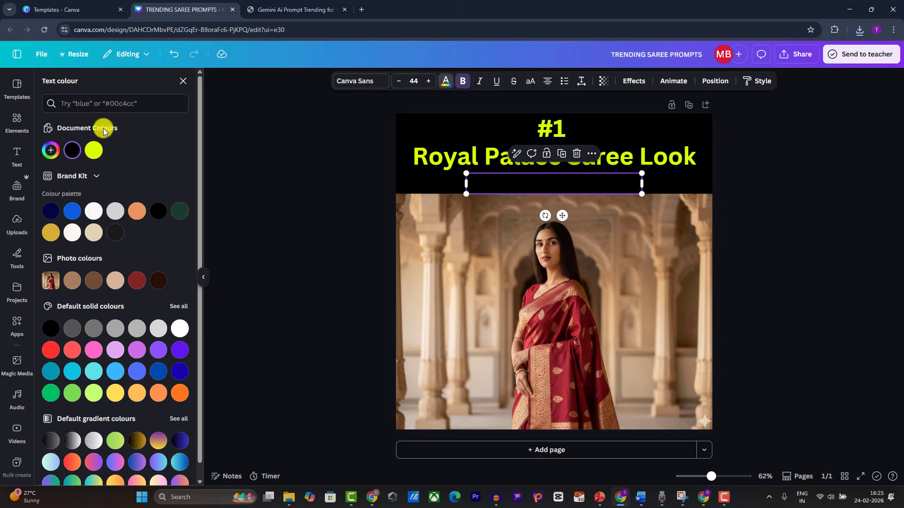
pyautogui.click(50, 150)
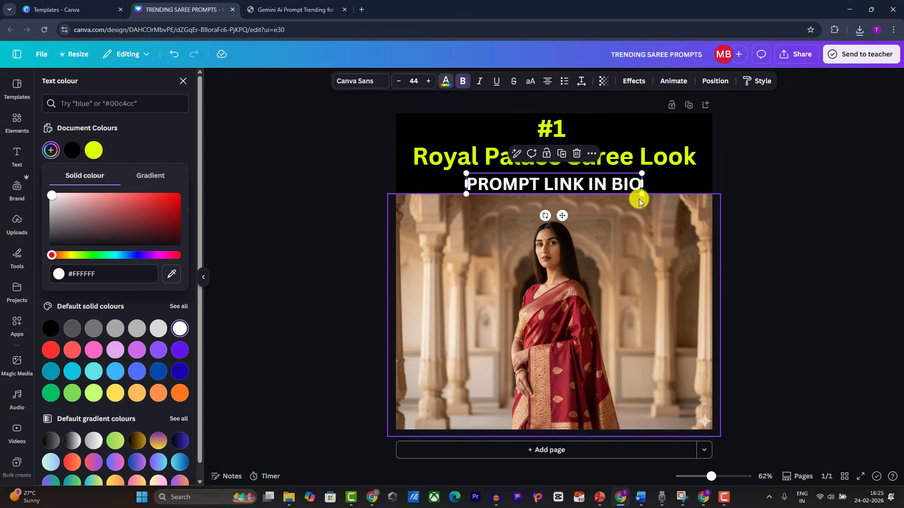
pyautogui.moveTo(641, 193); pyautogui.dragTo(566, 174)
pyautogui.click(754, 171)
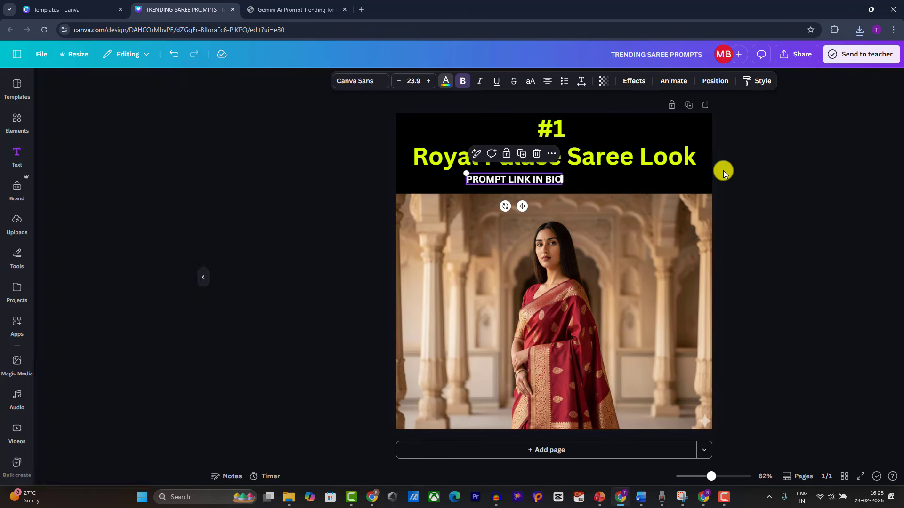
pyautogui.click(369, 183)
pyautogui.moveTo(490, 178); pyautogui.dragTo(531, 178)
pyautogui.click(900, 189)
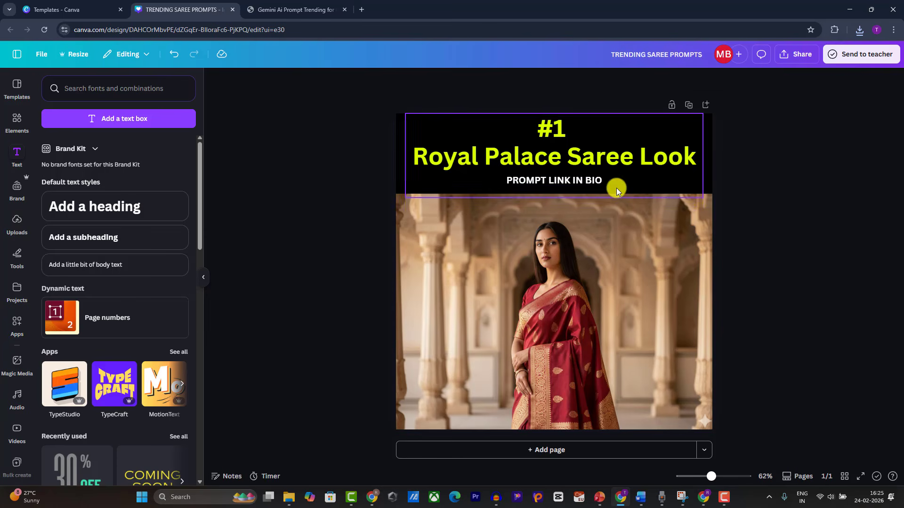
pyautogui.click(799, 54)
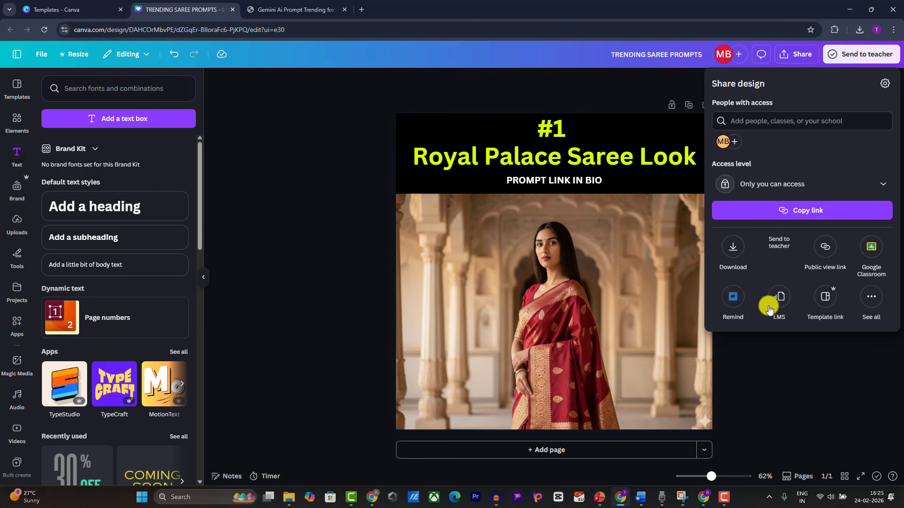
pyautogui.click(290, 216)
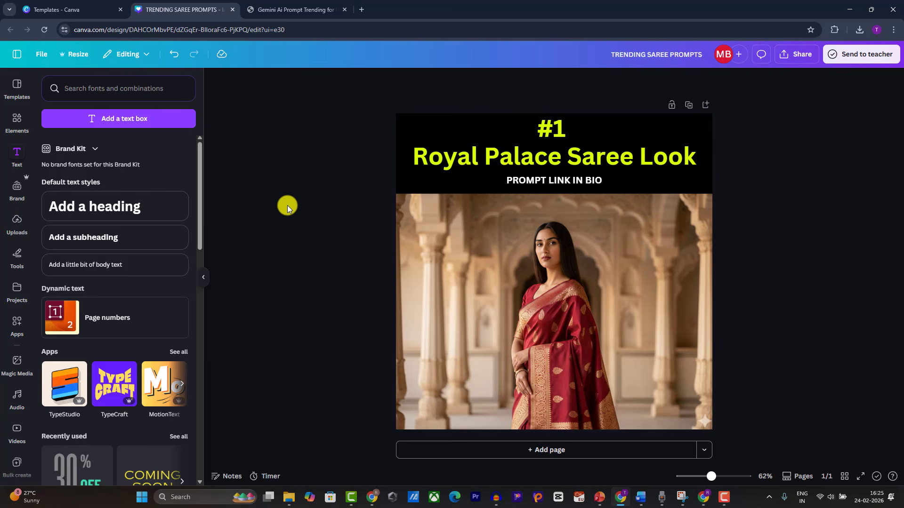
pyautogui.click(328, 7)
pyautogui.scroll(-3, 375, 264)
pyautogui.scroll(5, 381, 269)
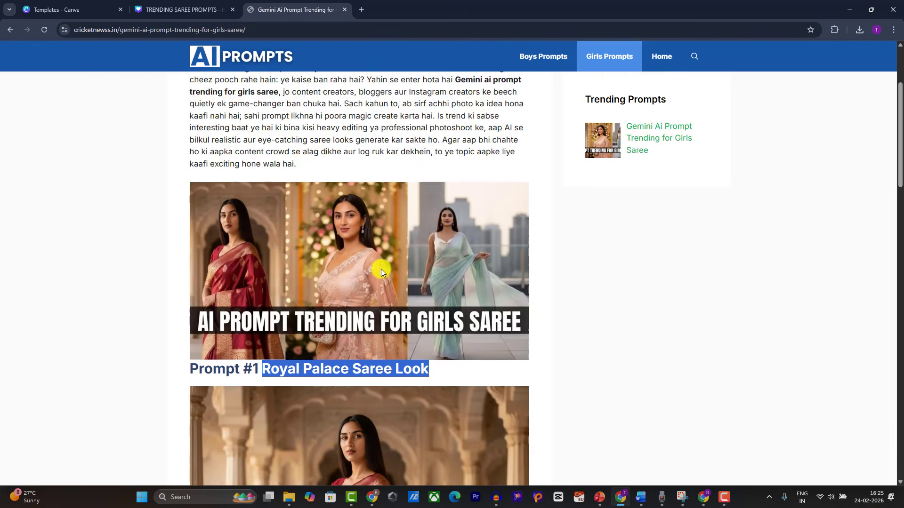
pyautogui.scroll(-4, 380, 270)
pyautogui.scroll(6, 380, 269)
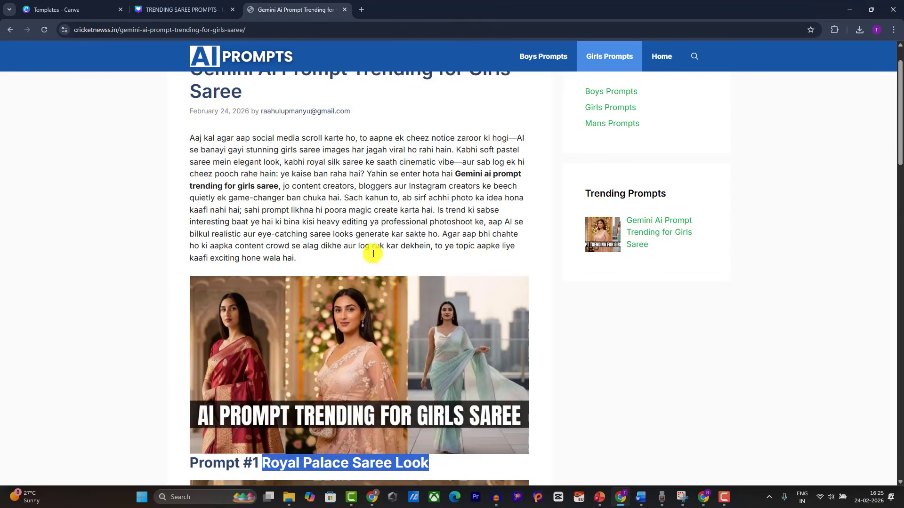
pyautogui.click(193, 4)
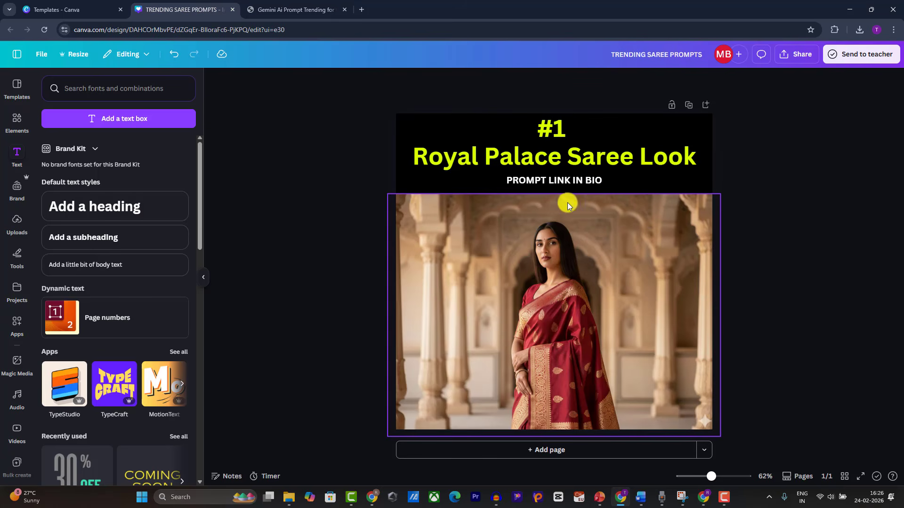
pyautogui.click(797, 54)
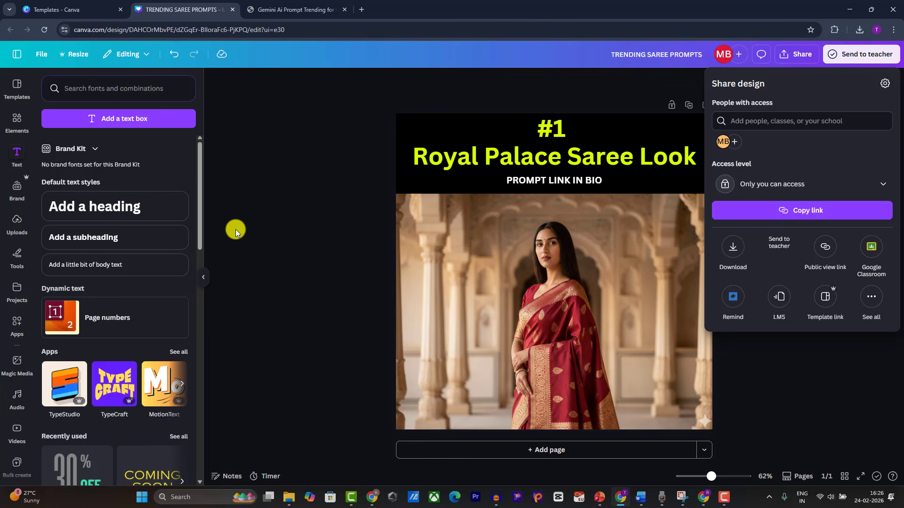
pyautogui.click(340, 170)
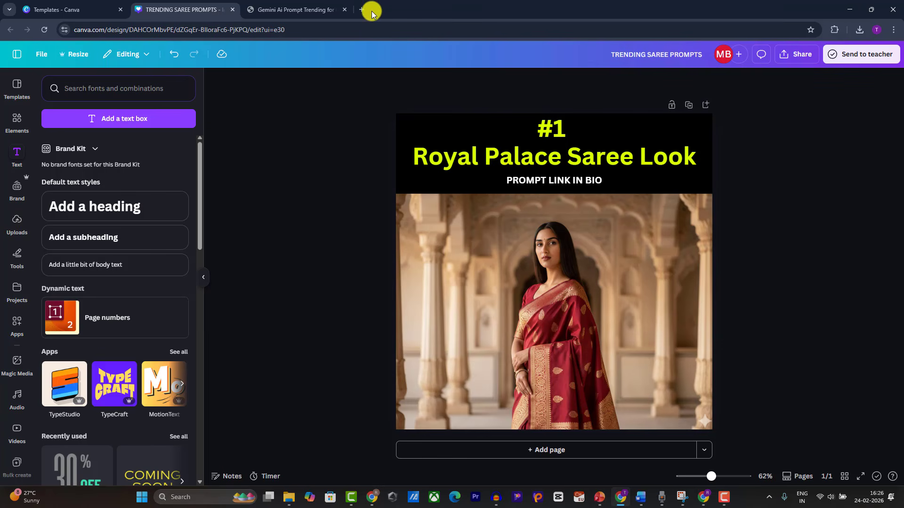
pyautogui.click(292, 9)
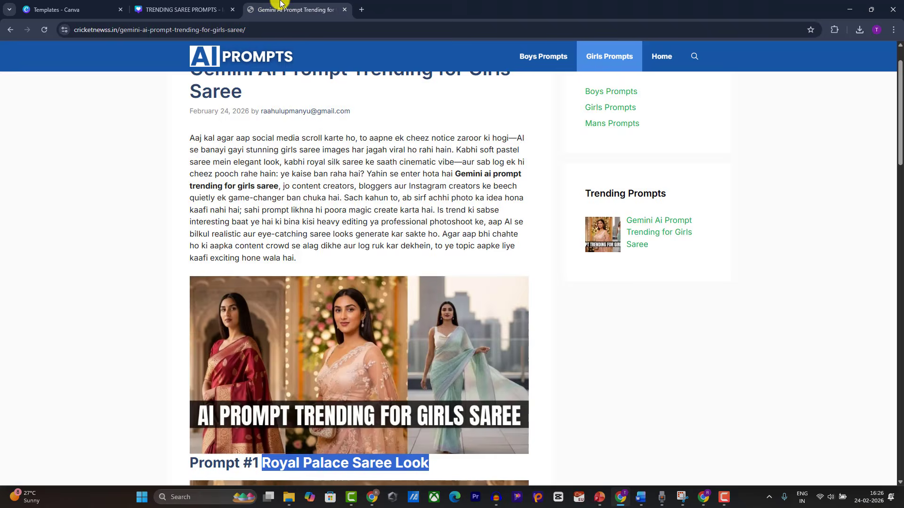
pyautogui.scroll(1, 519, 157)
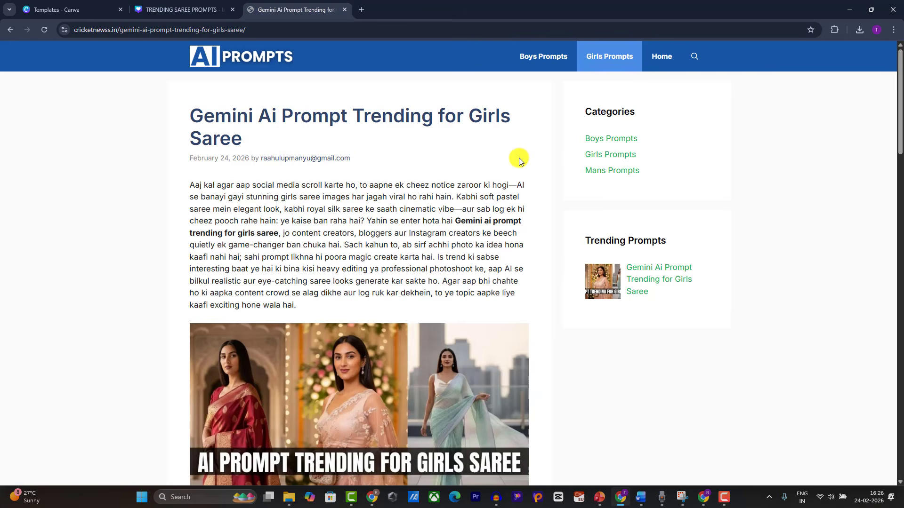
pyautogui.click(695, 56)
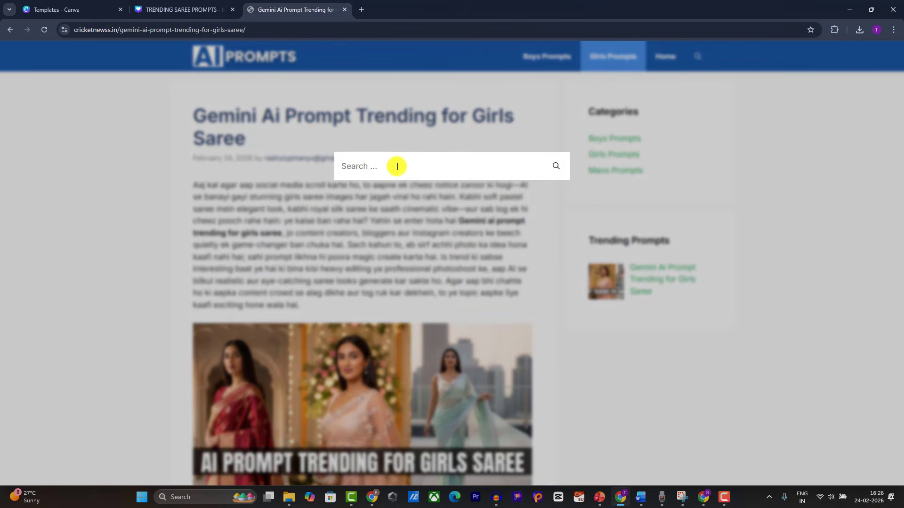
pyautogui.click(397, 166)
pyautogui.write('g')
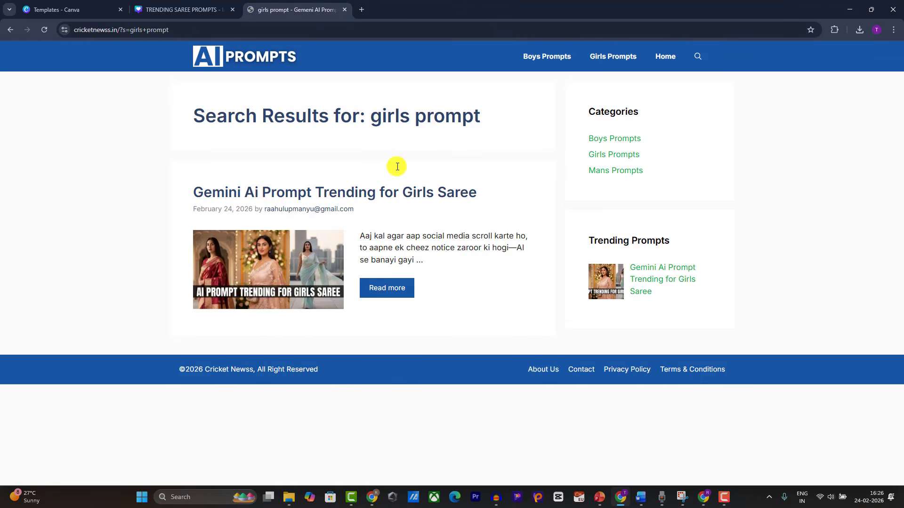
pyautogui.click(330, 194)
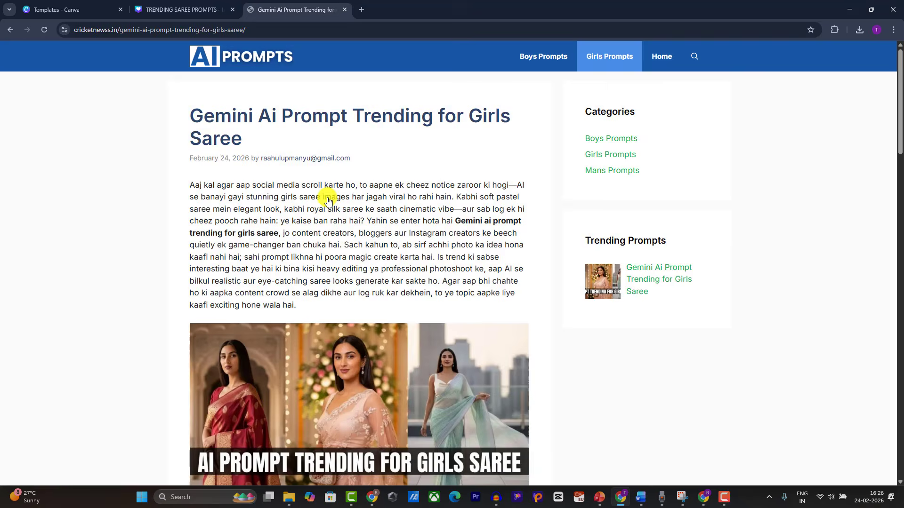
pyautogui.scroll(-6, 332, 383)
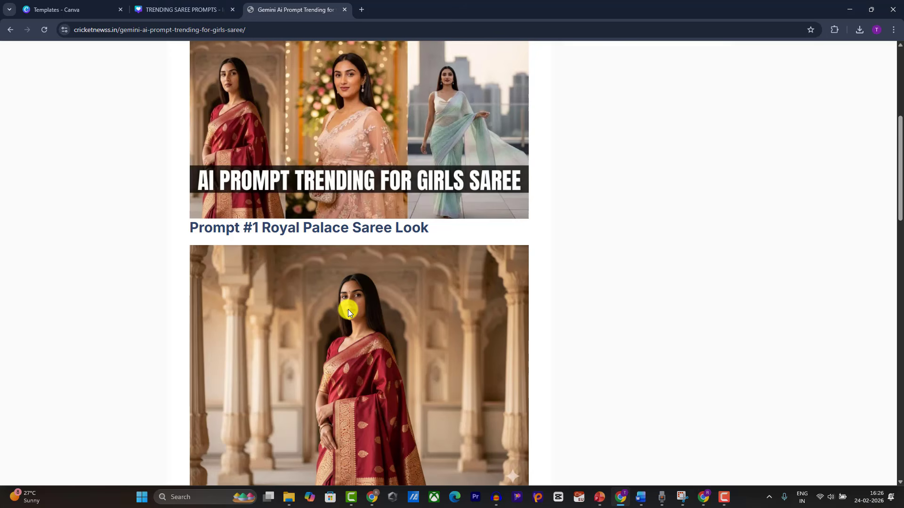
pyautogui.click(238, 8)
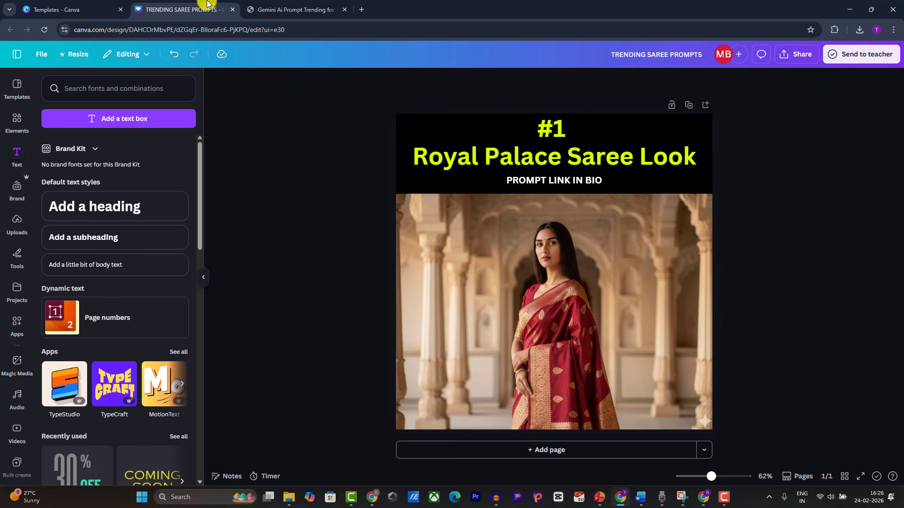